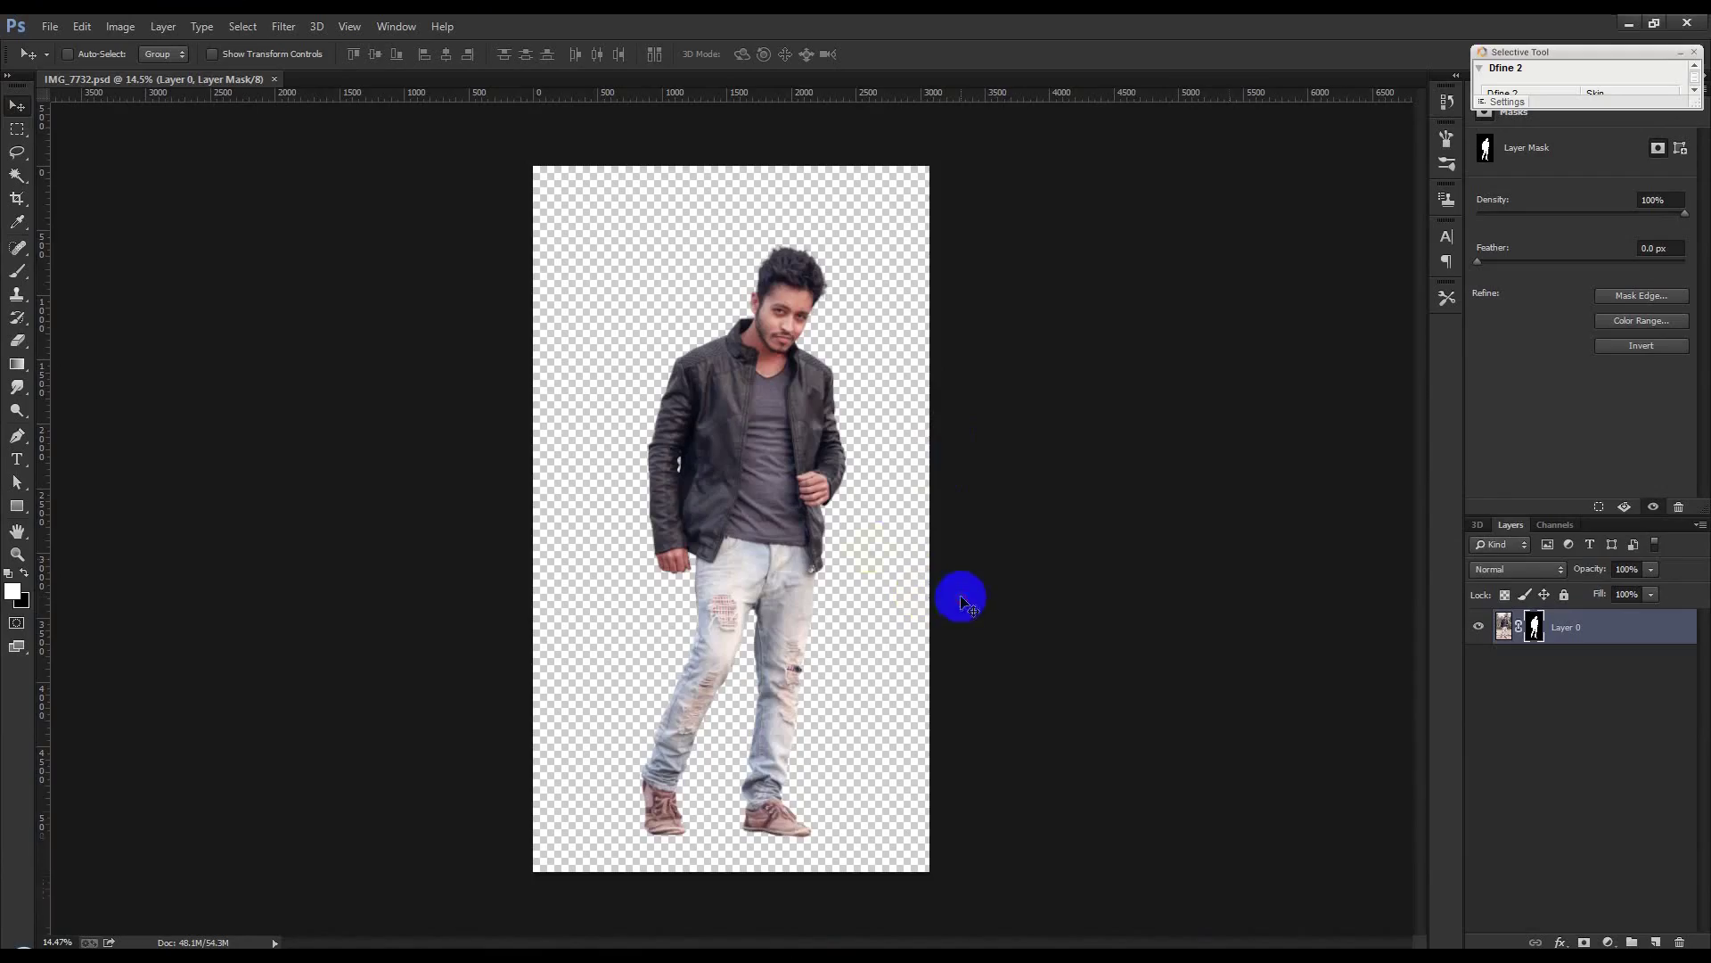
Examine the cut-out man in IMG_7732.psd up close and at full length
scroll(747, 458, "up", 3)
scroll(810, 444, "up", 5)
scroll(810, 441, "up", 1)
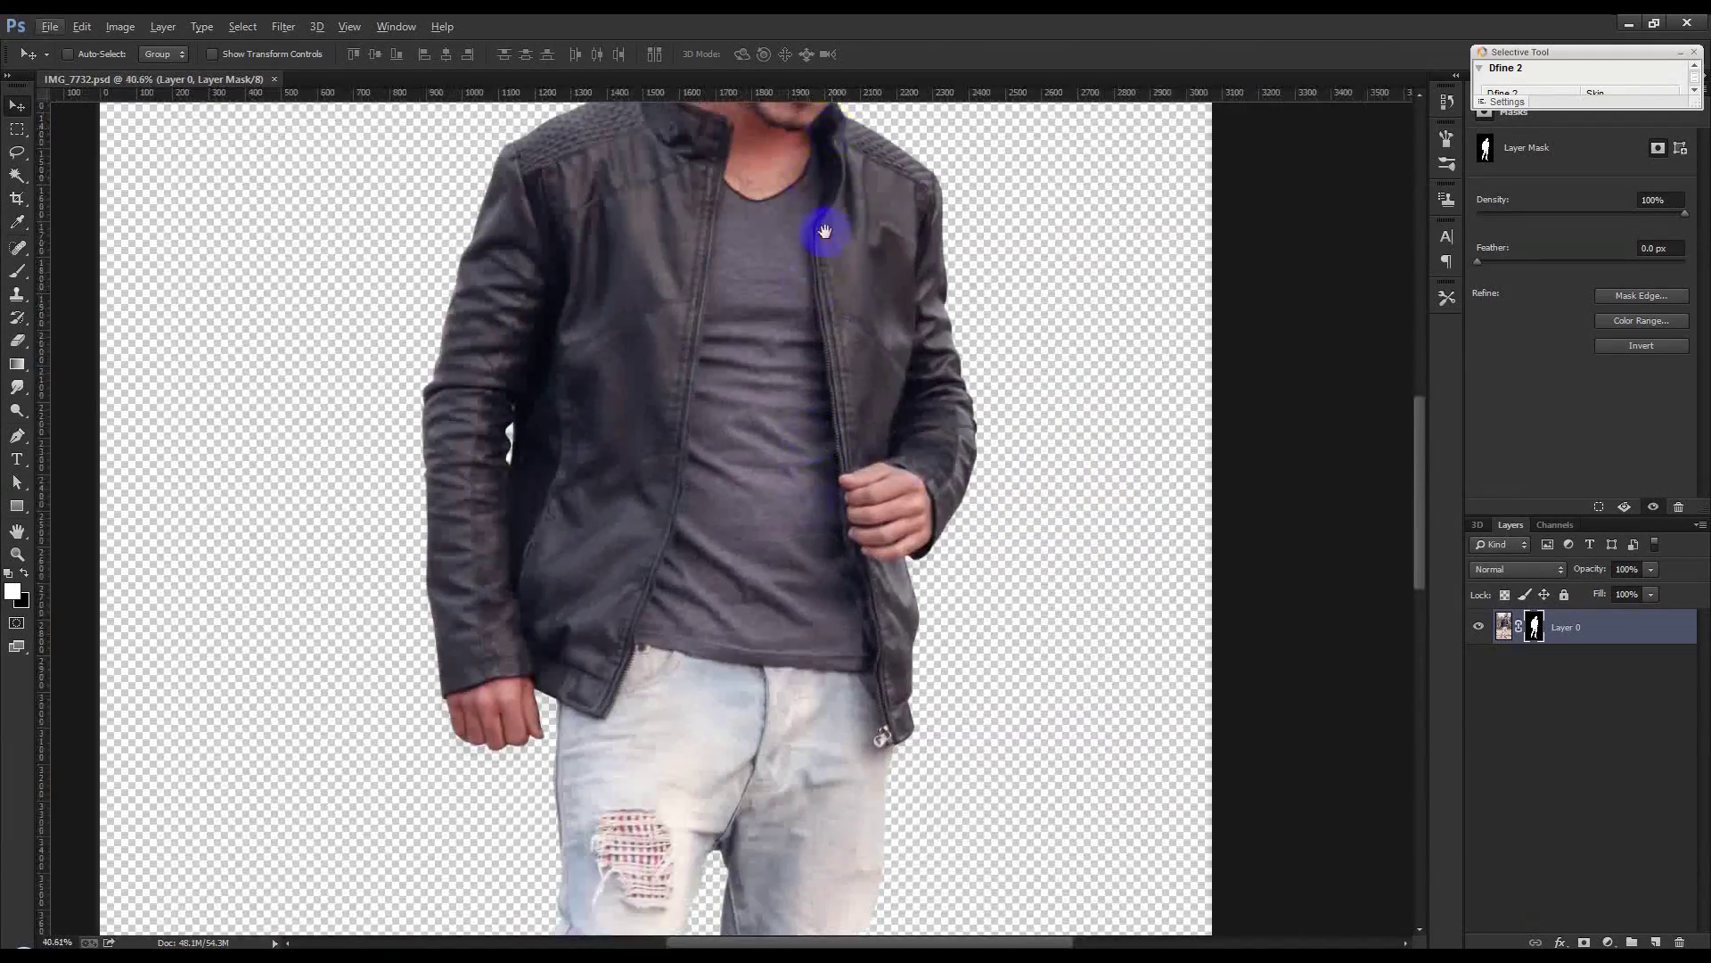
left_click_drag(825, 229, 802, 500)
scroll(760, 425, "up", 8)
scroll(759, 431, "down", 8)
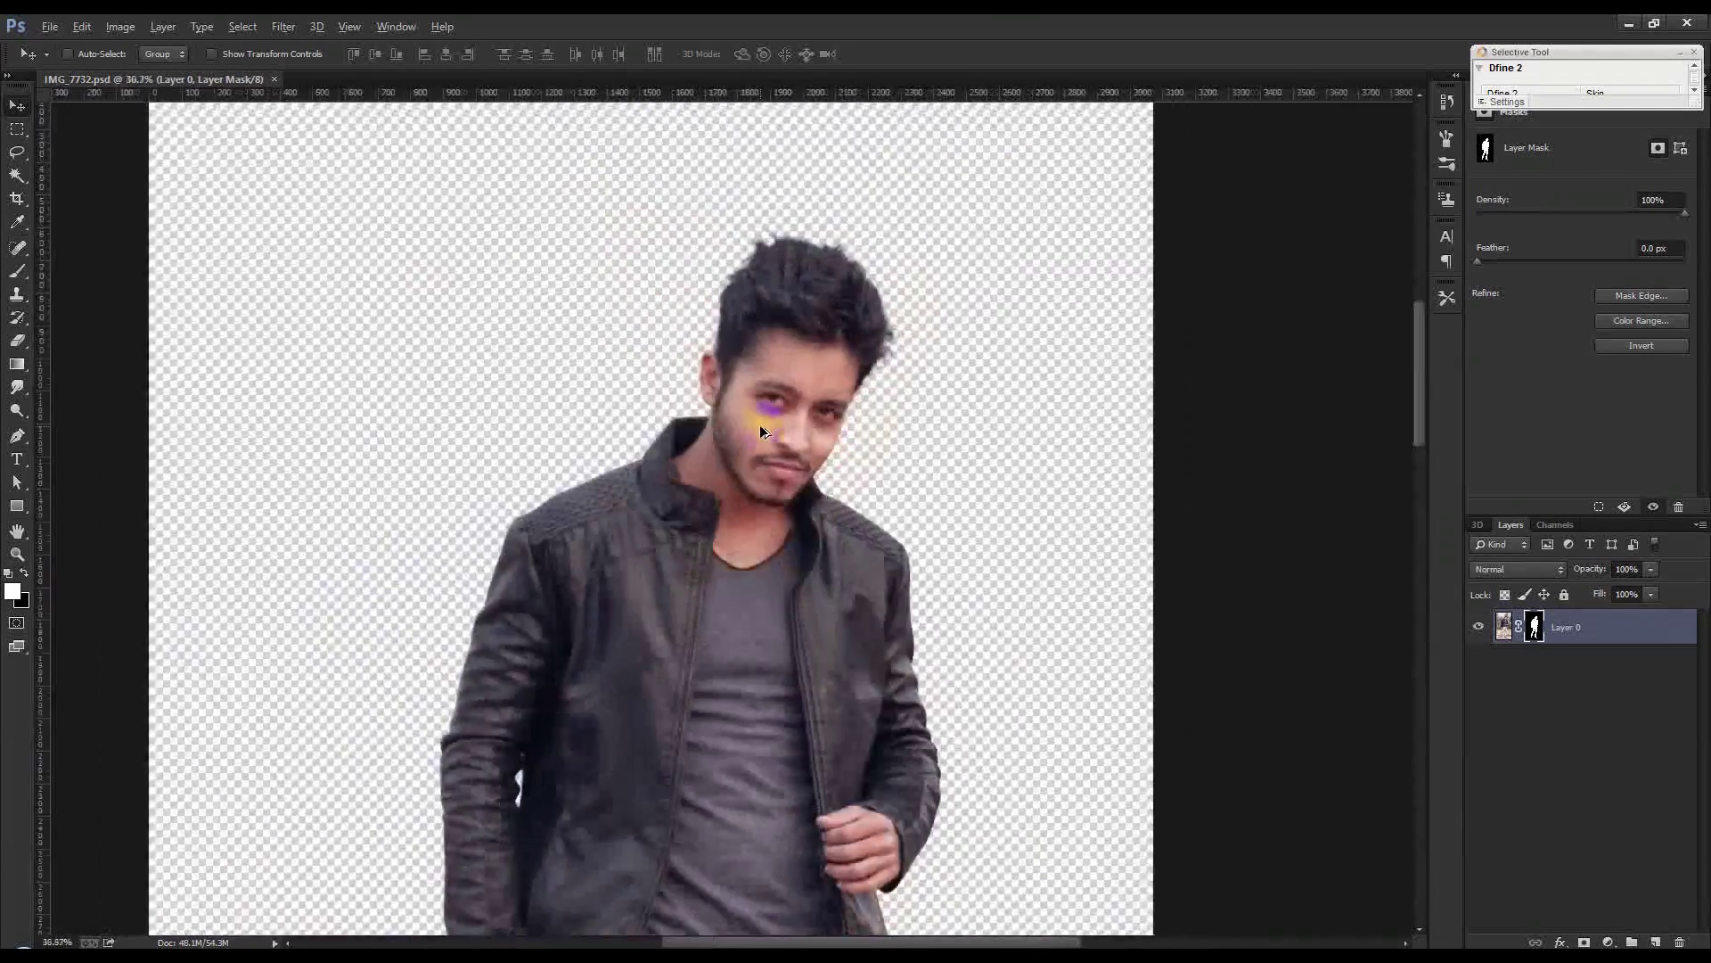
scroll(760, 431, "up", 1)
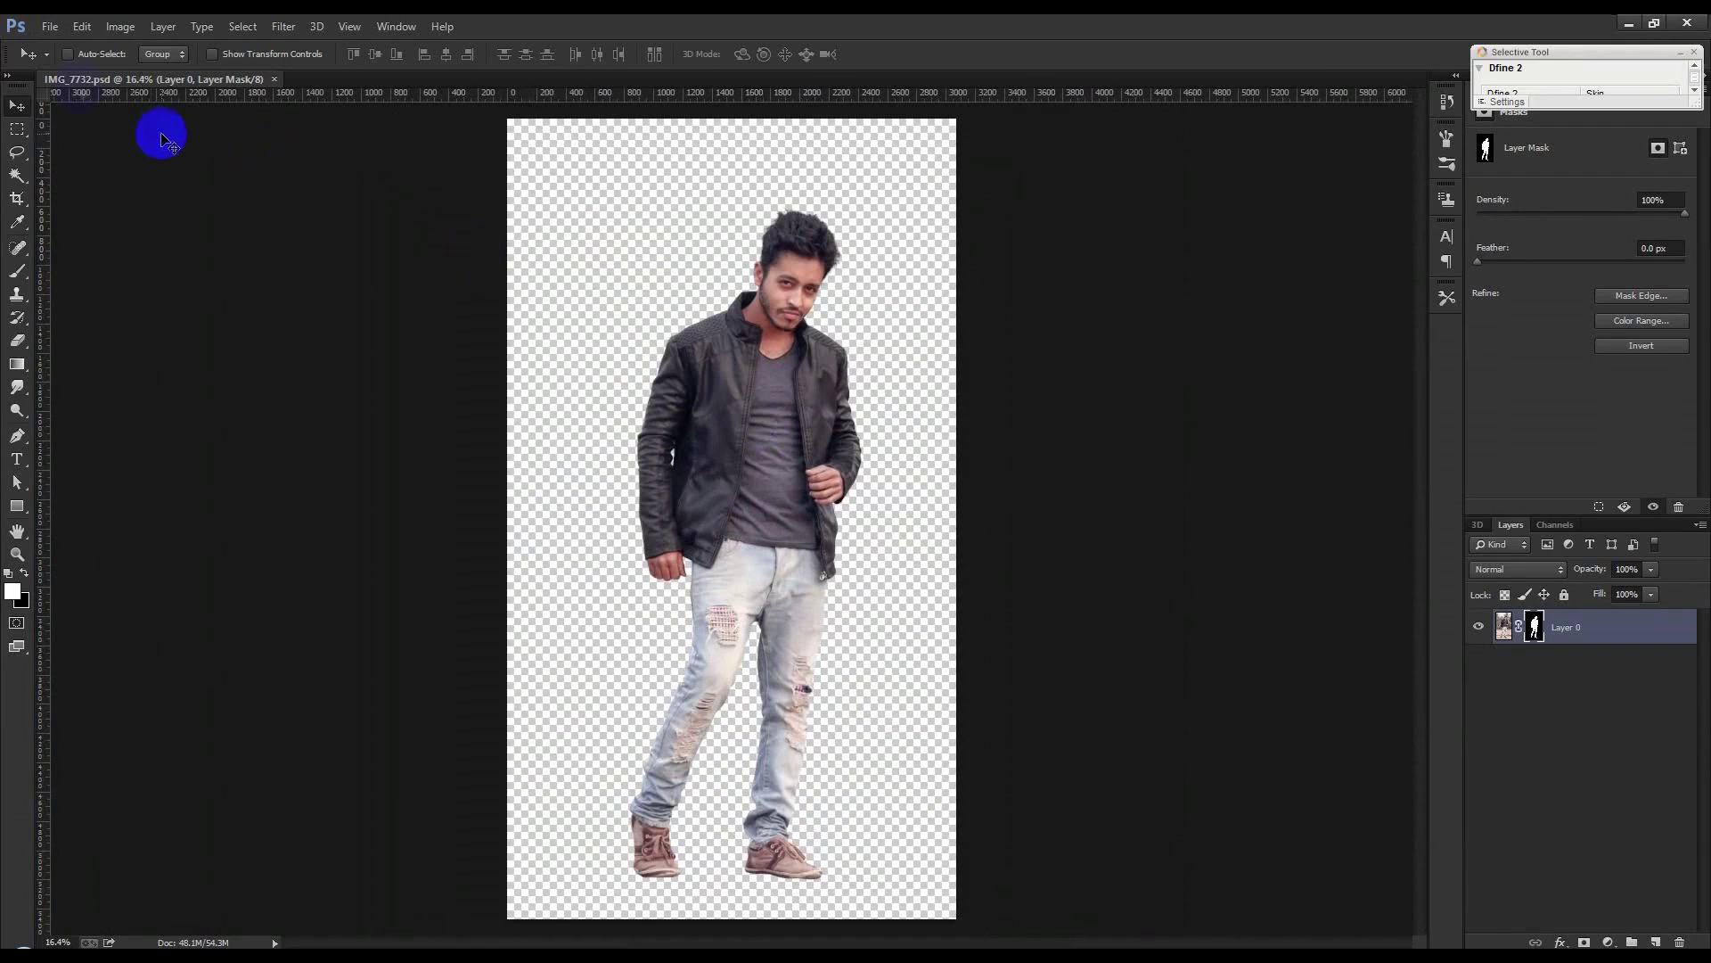
left_click(740, 361)
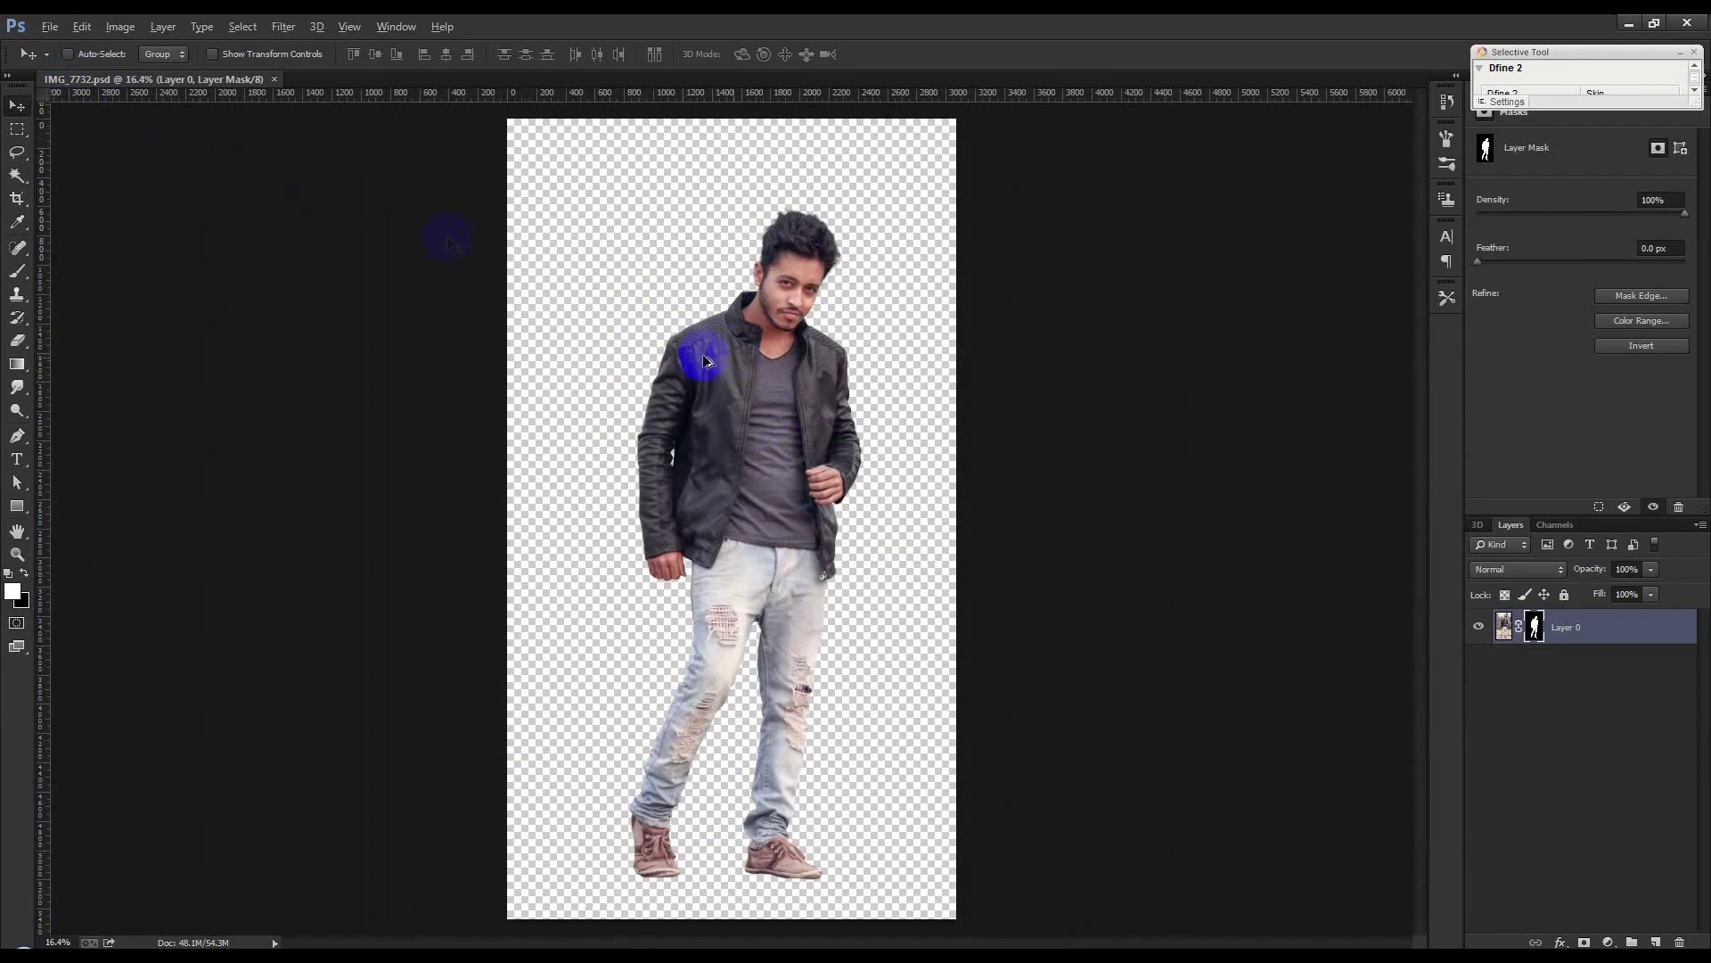
left_click(713, 357)
left_click(192, 143)
Start a new document measured in inches, with width and height both set to 6
left_click(43, 29)
left_click(52, 29)
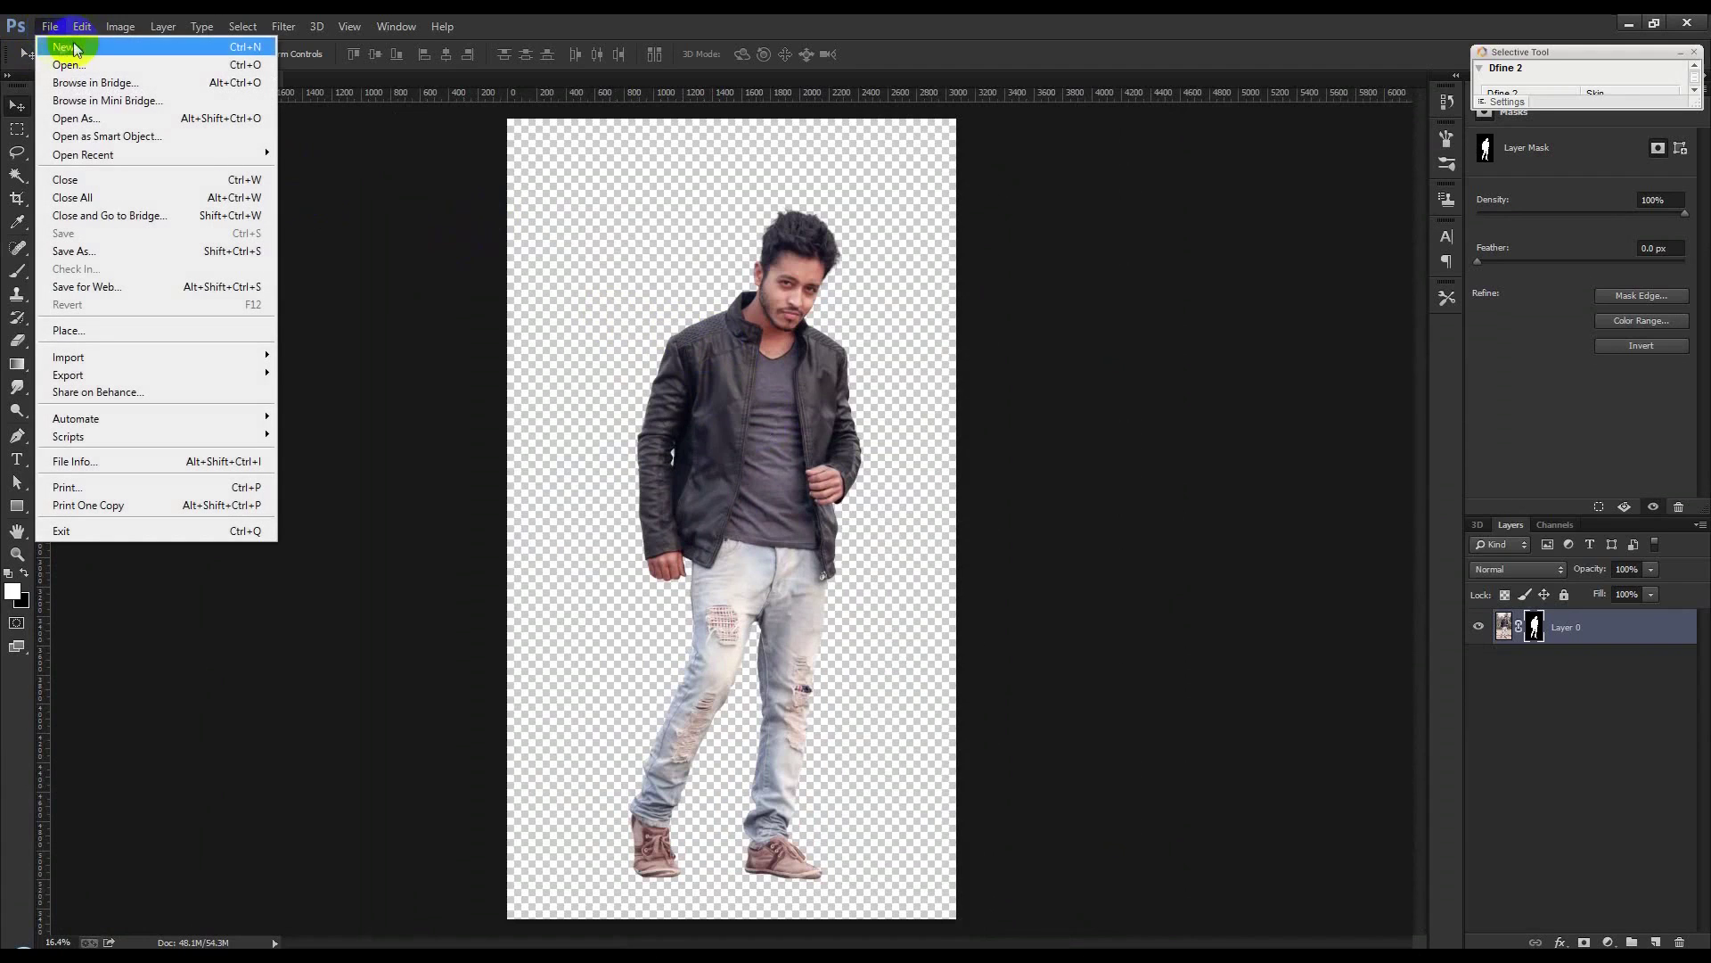
left_click(50, 26)
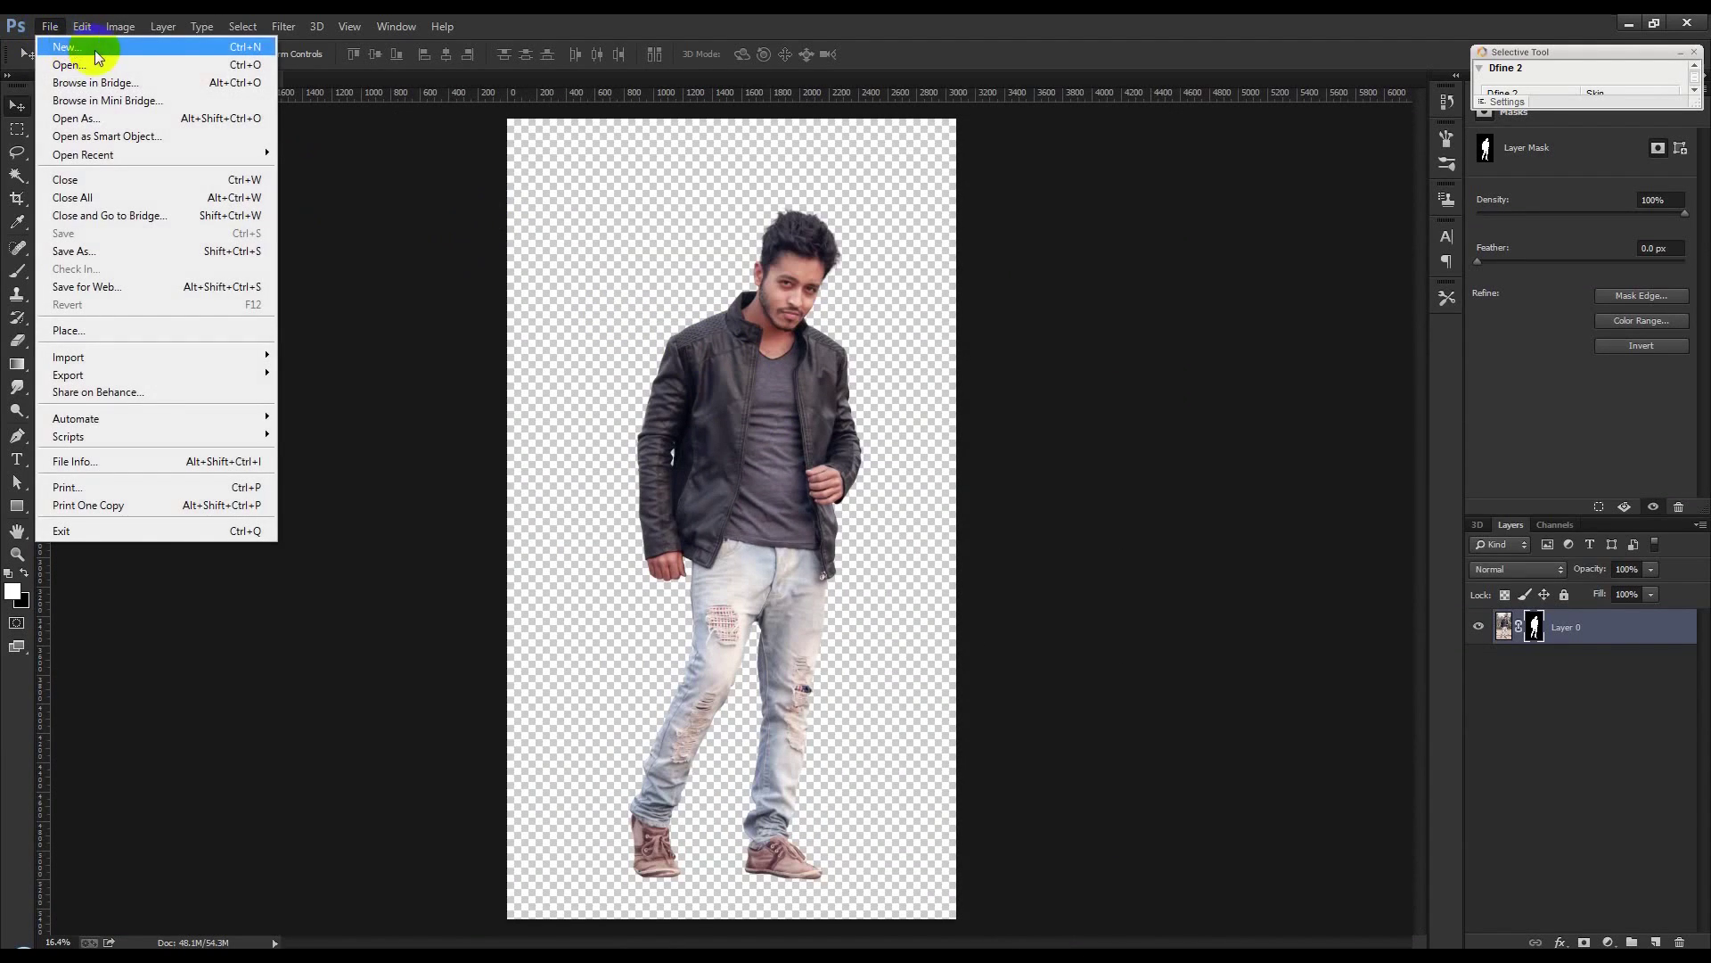
left_click(96, 50)
left_click(905, 340)
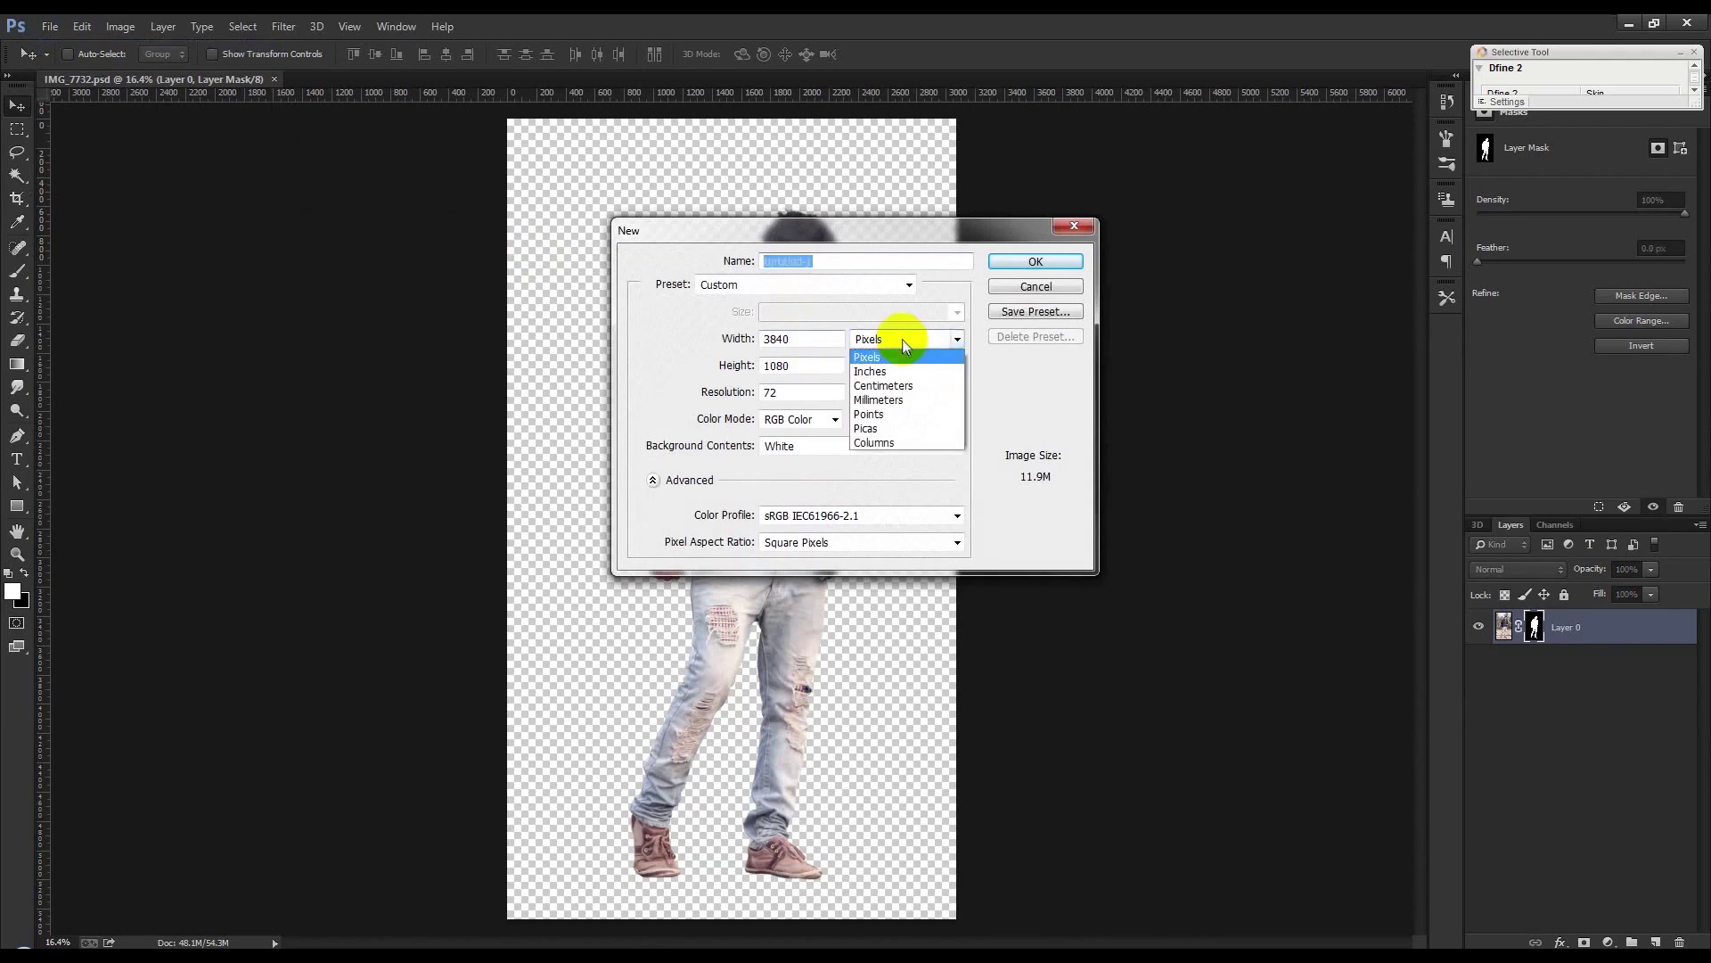
left_click(896, 371)
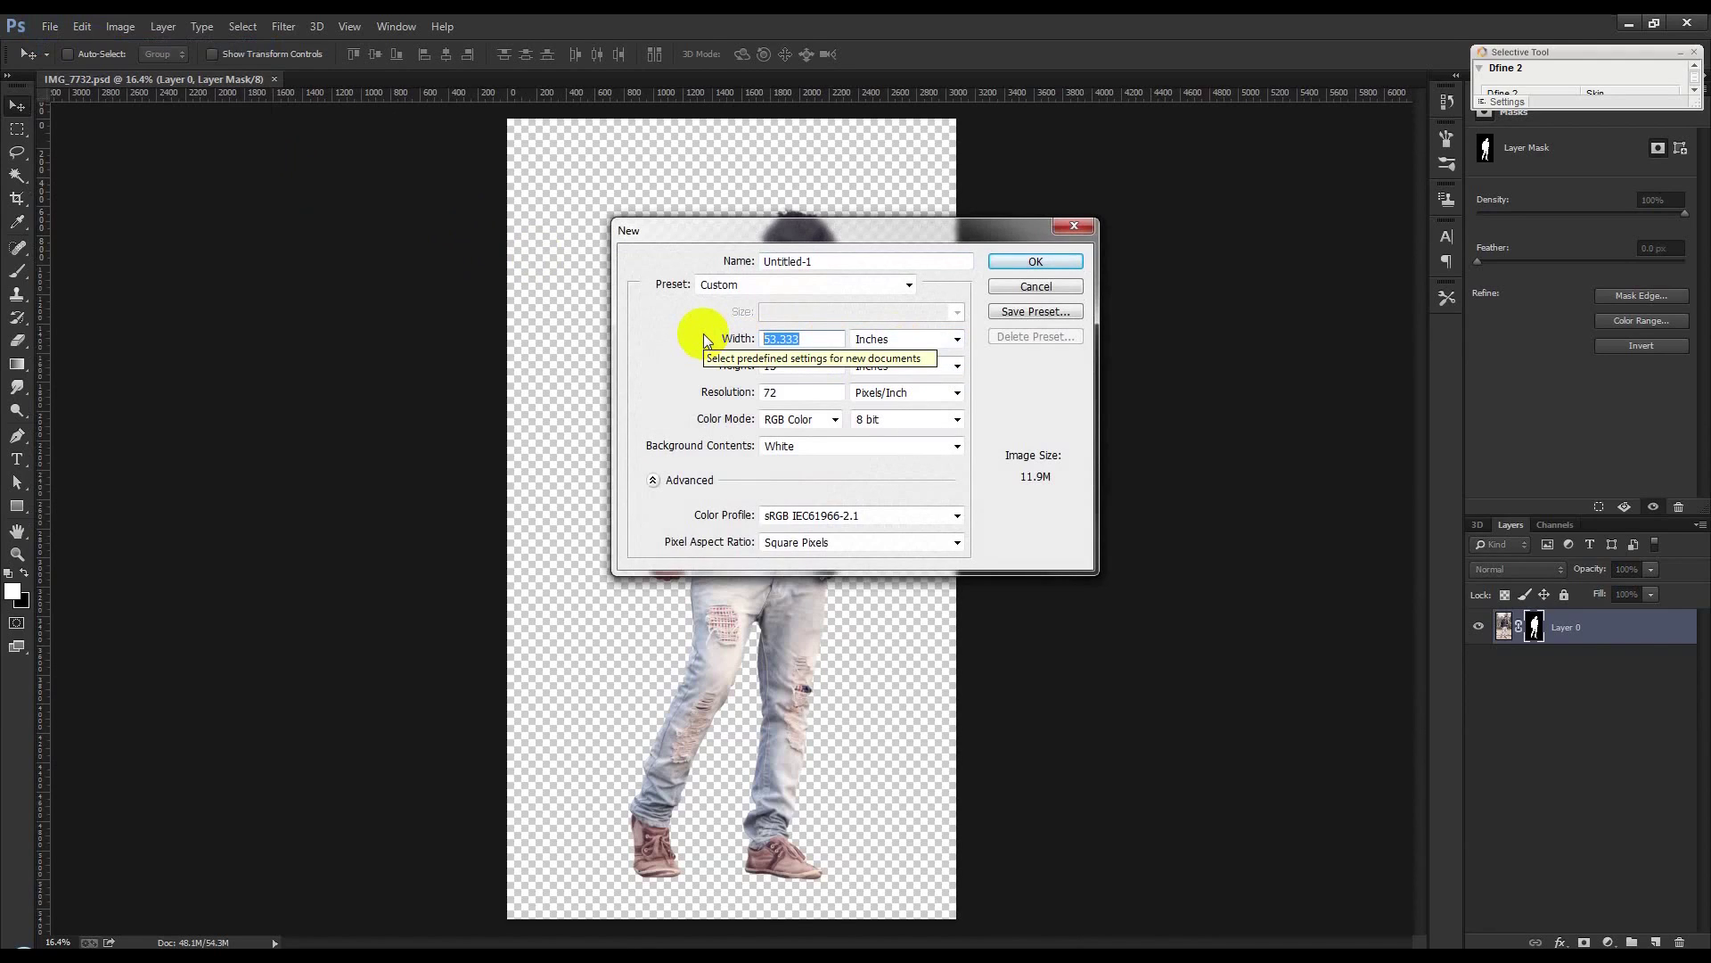
type("6")
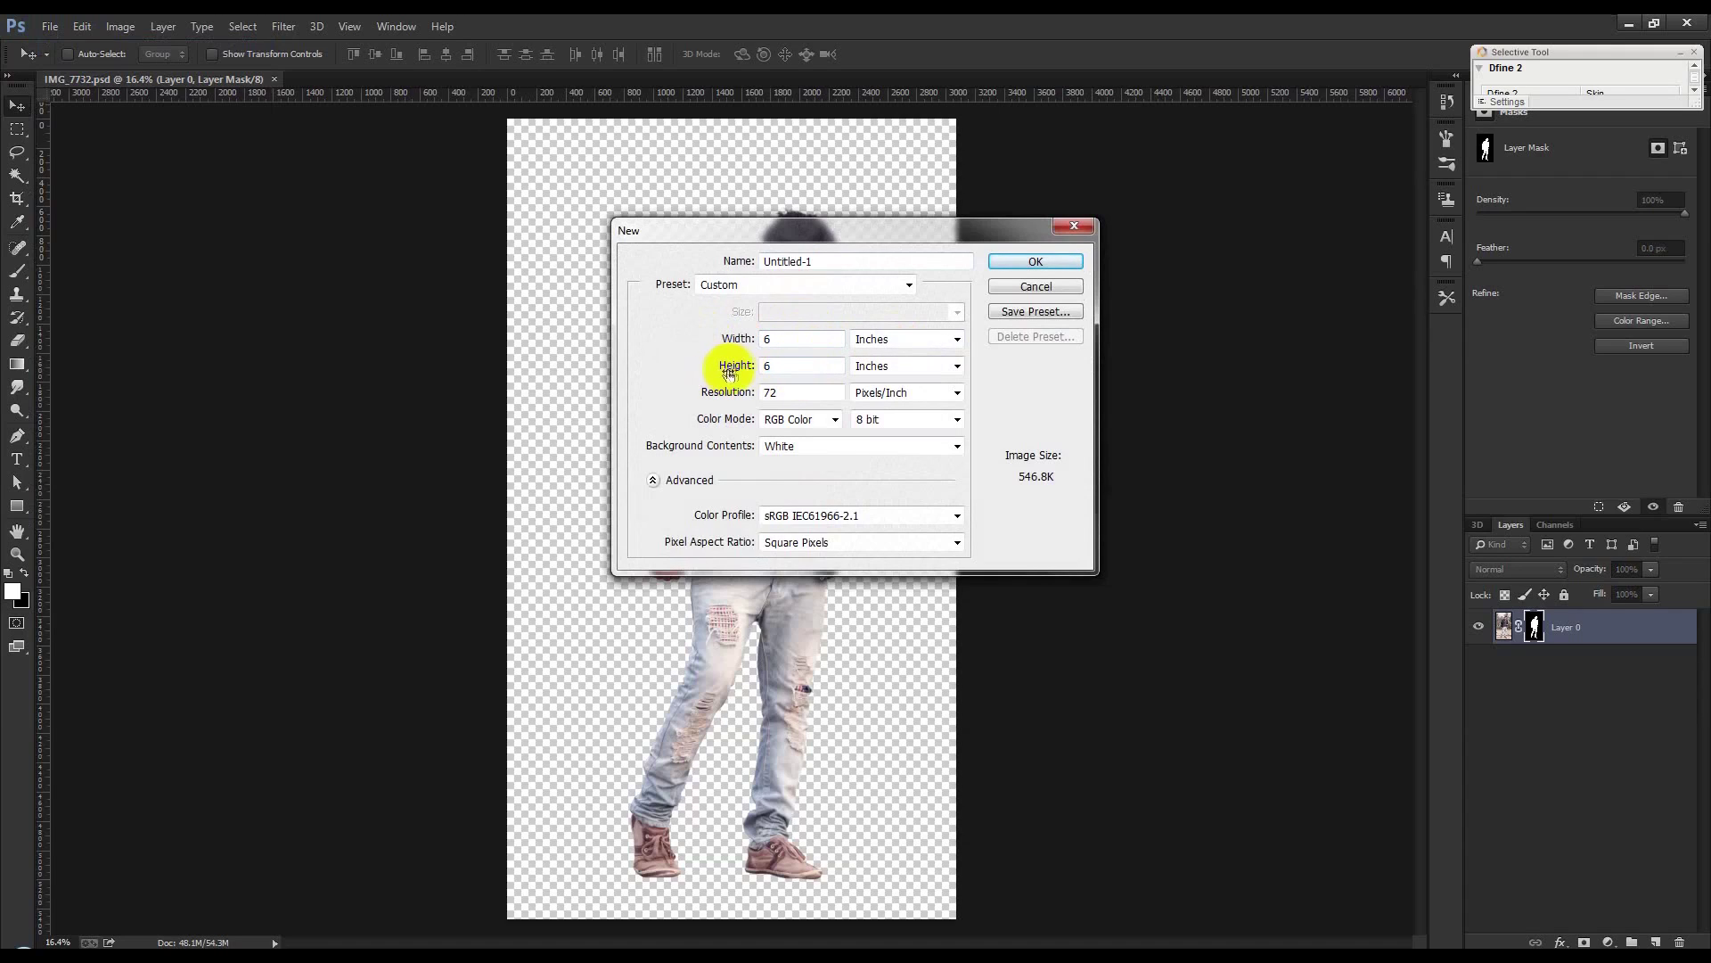
Set the resolution to 300 pixels/inch, name the document "Album Cover Design" and create it
left_click_drag(796, 393, 599, 399)
type("300")
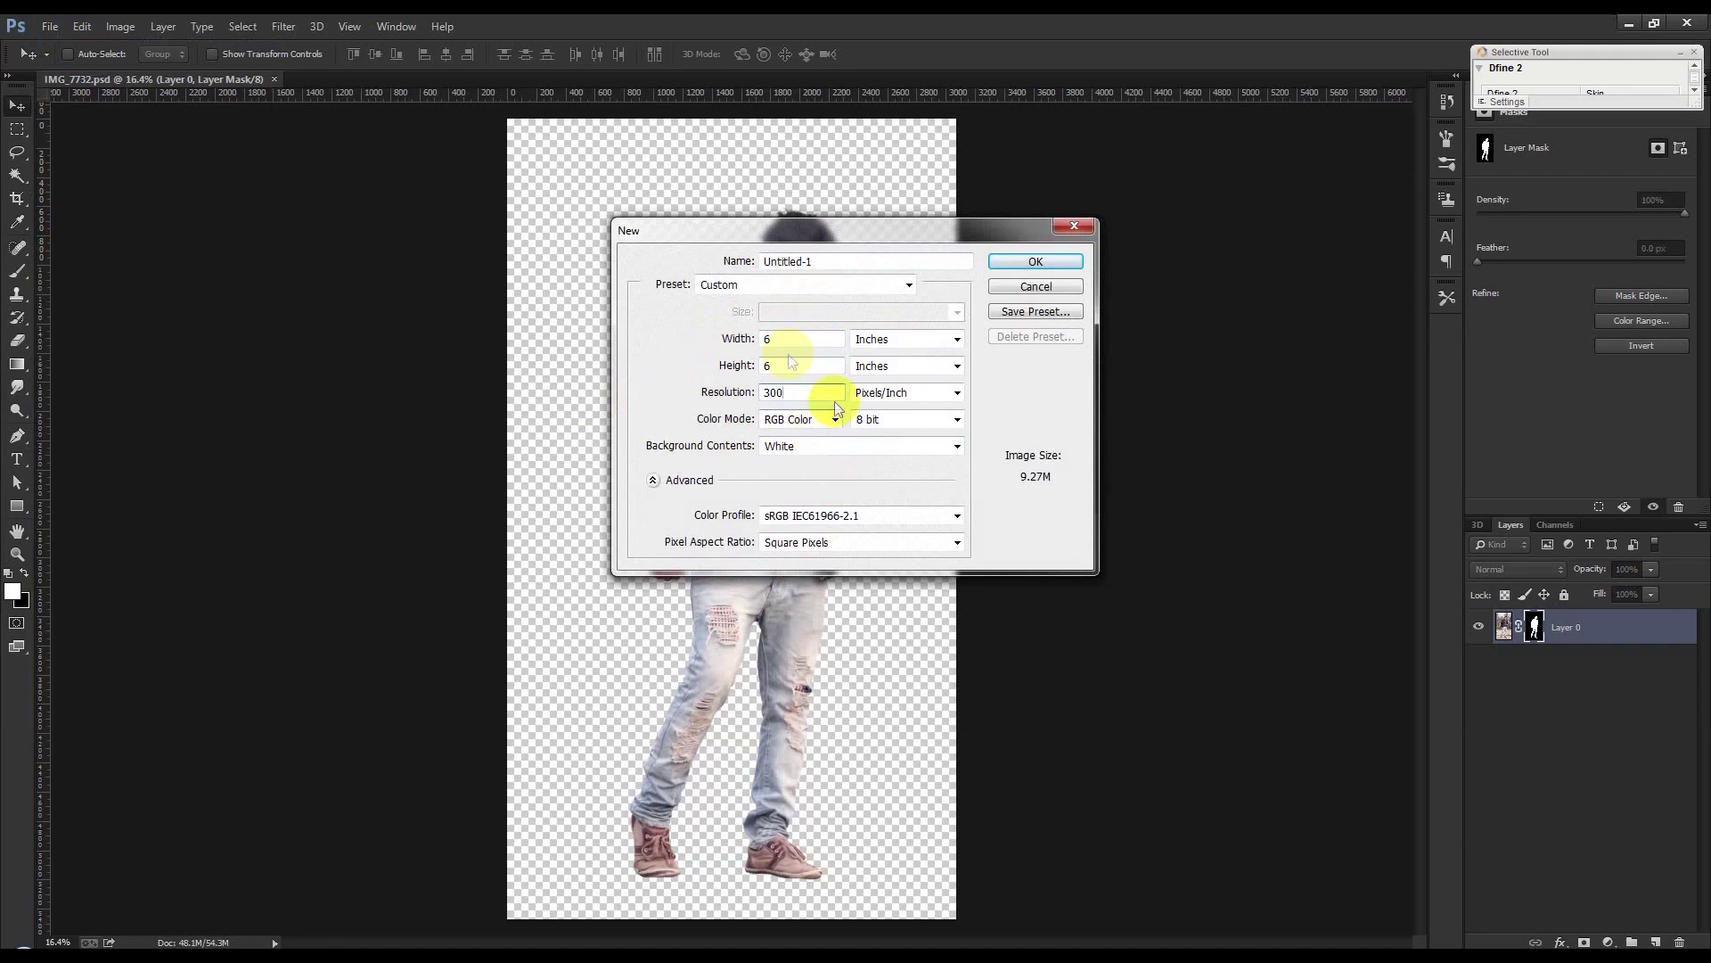
left_click_drag(842, 260, 618, 270)
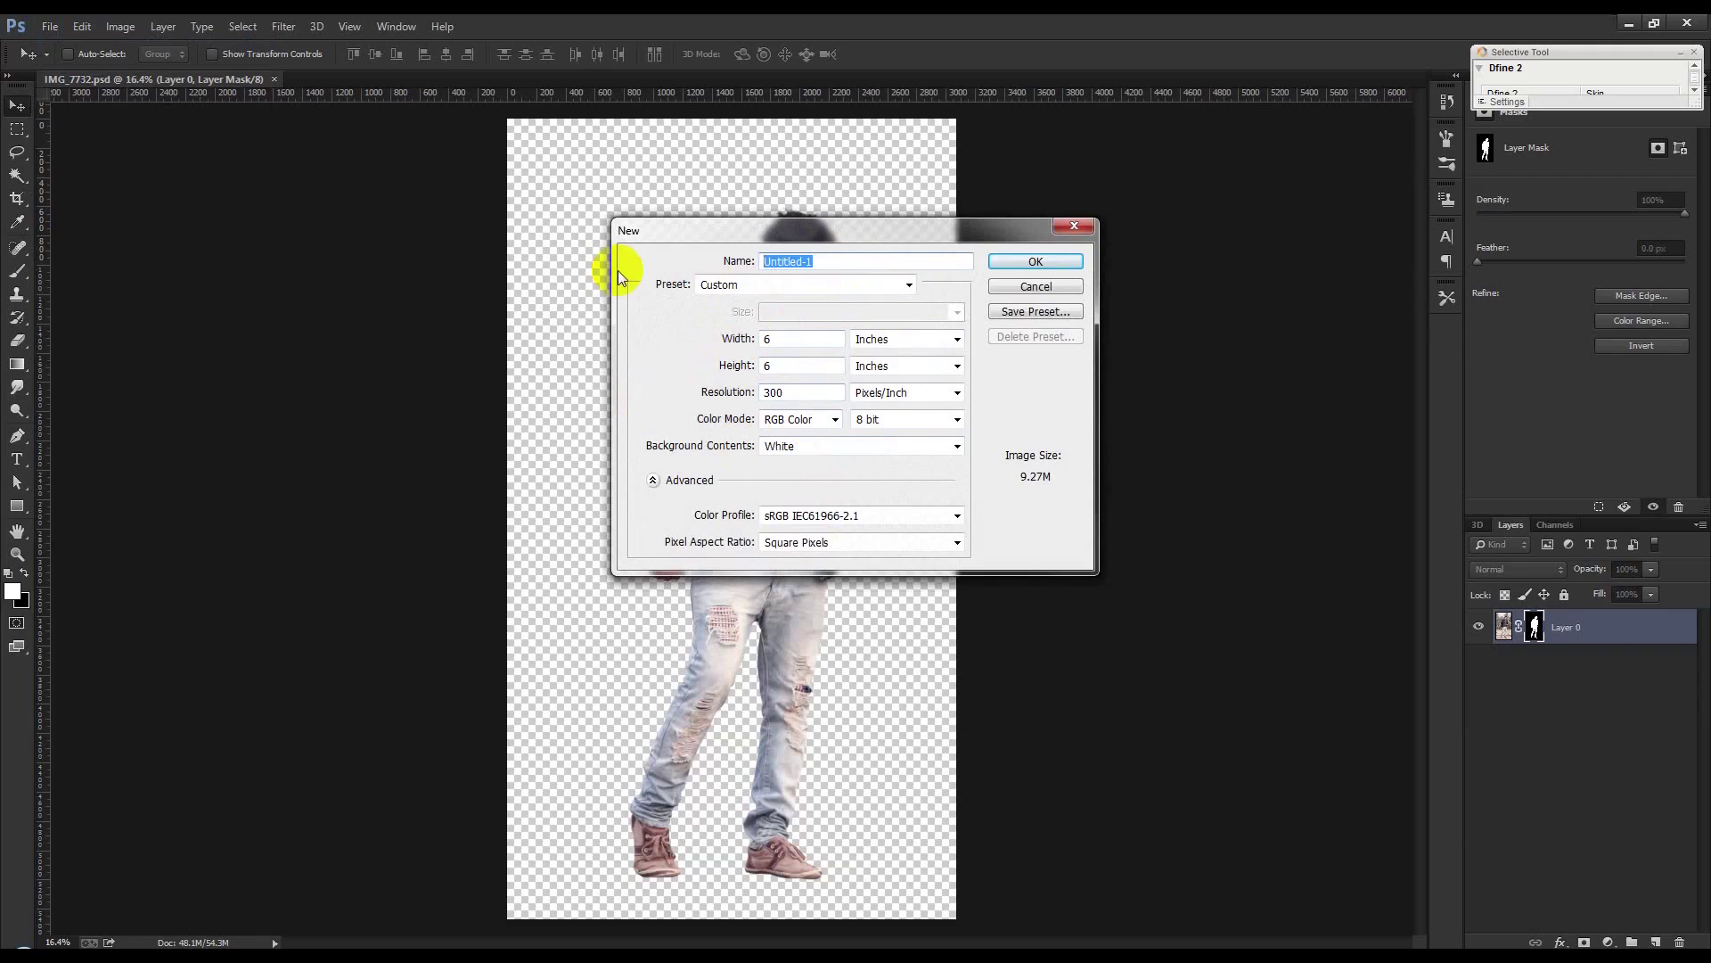
type("Album Cover Design")
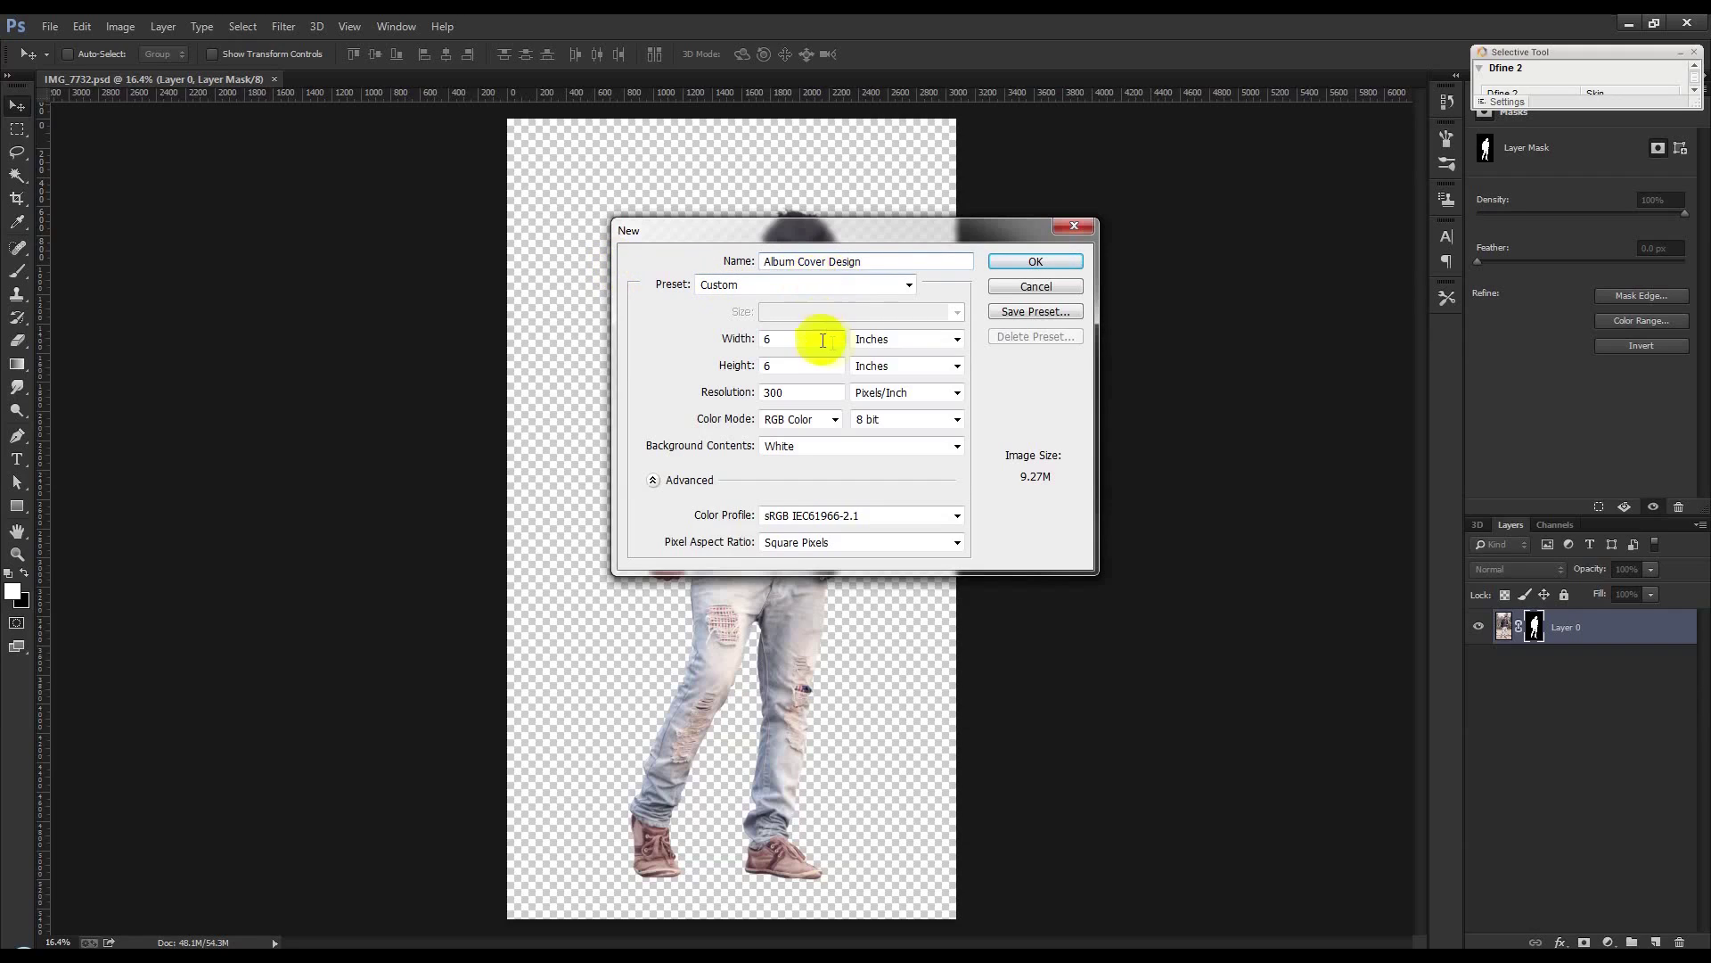
left_click(1035, 262)
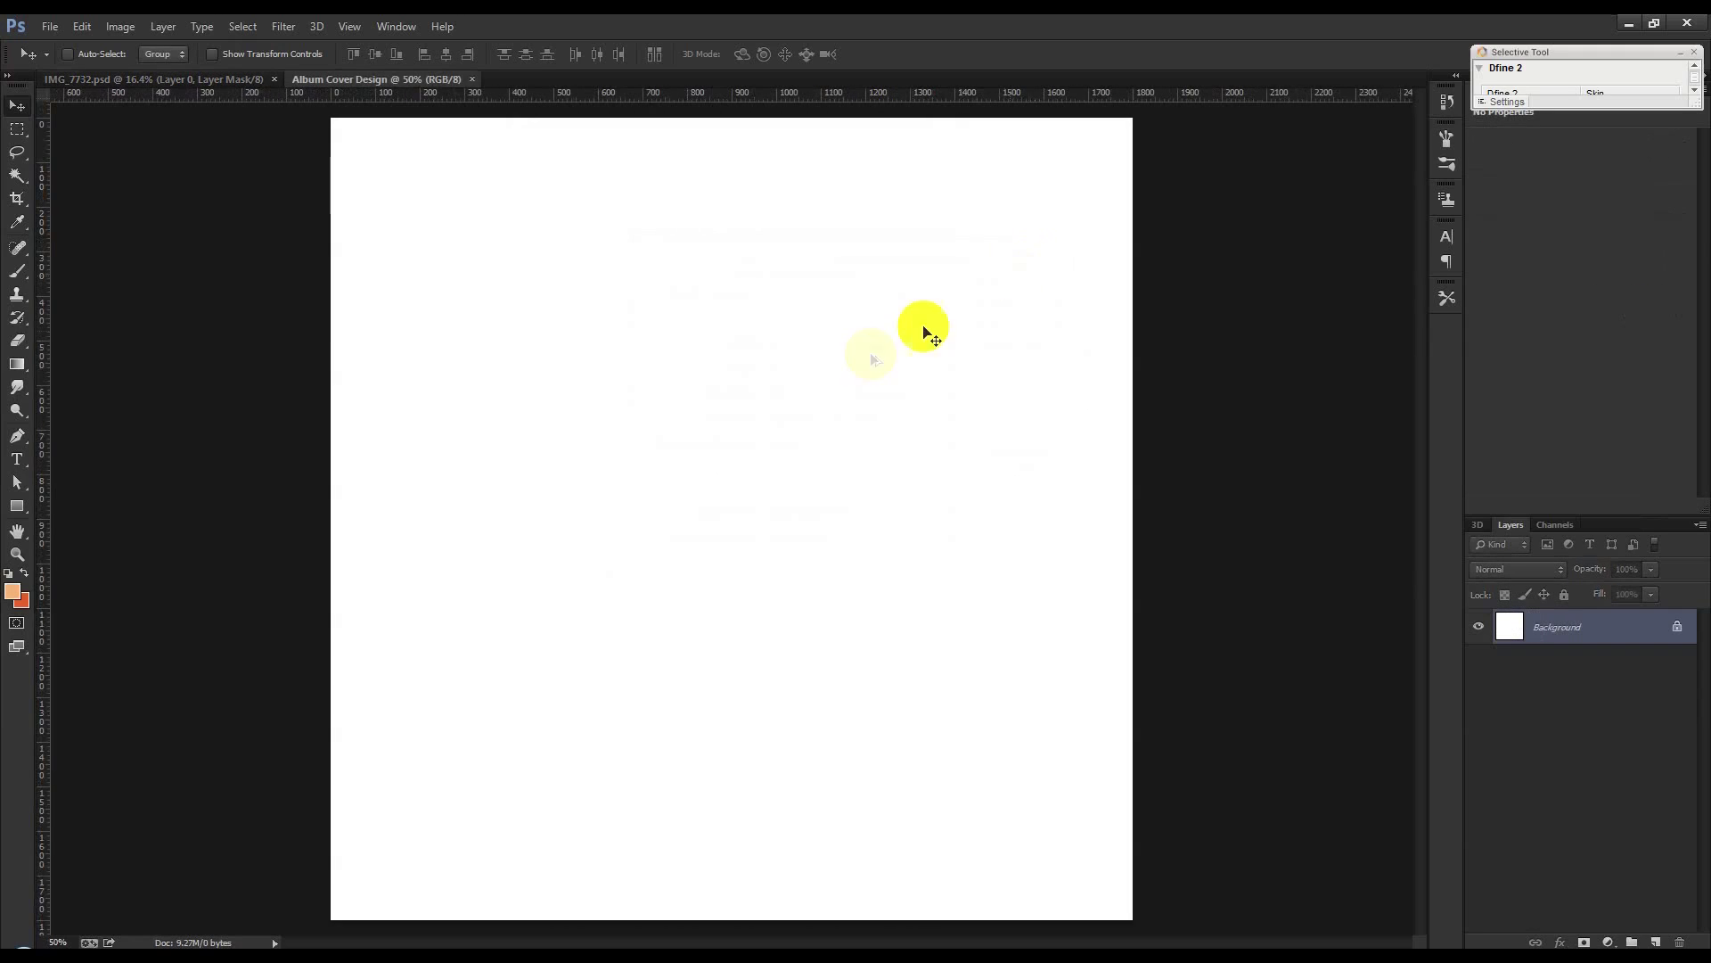
Add a gradient fill layer using the preset that runs from light orange to dark orange
left_click(1608, 942)
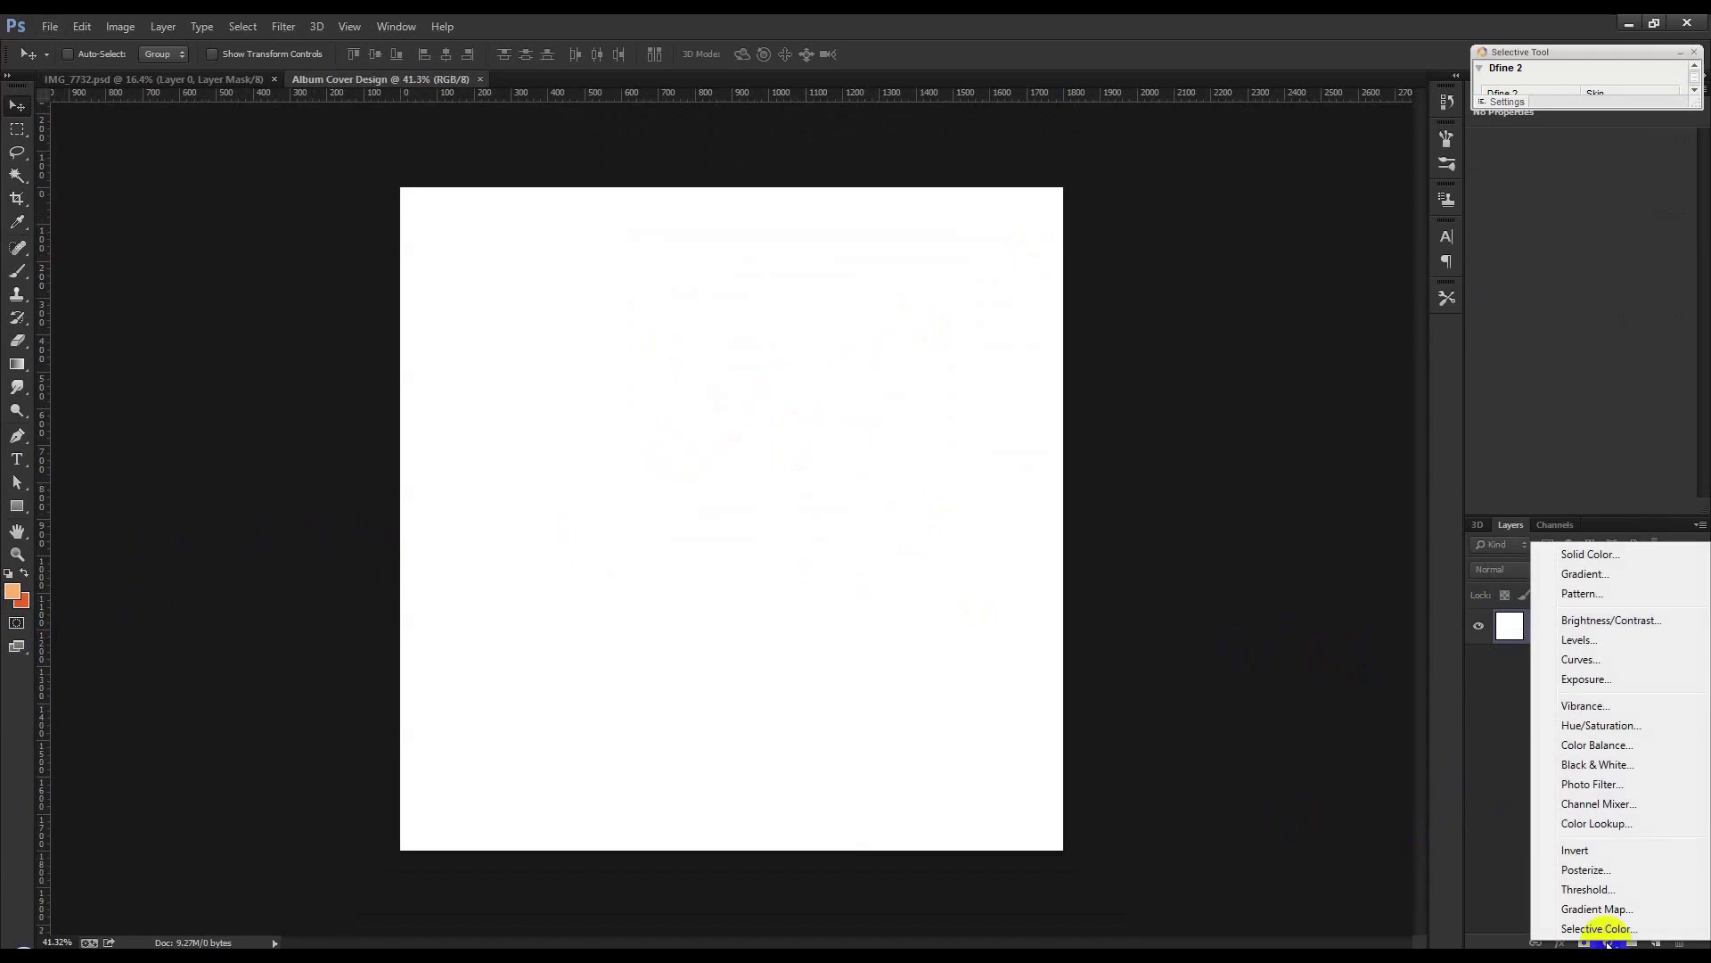
left_click(1596, 578)
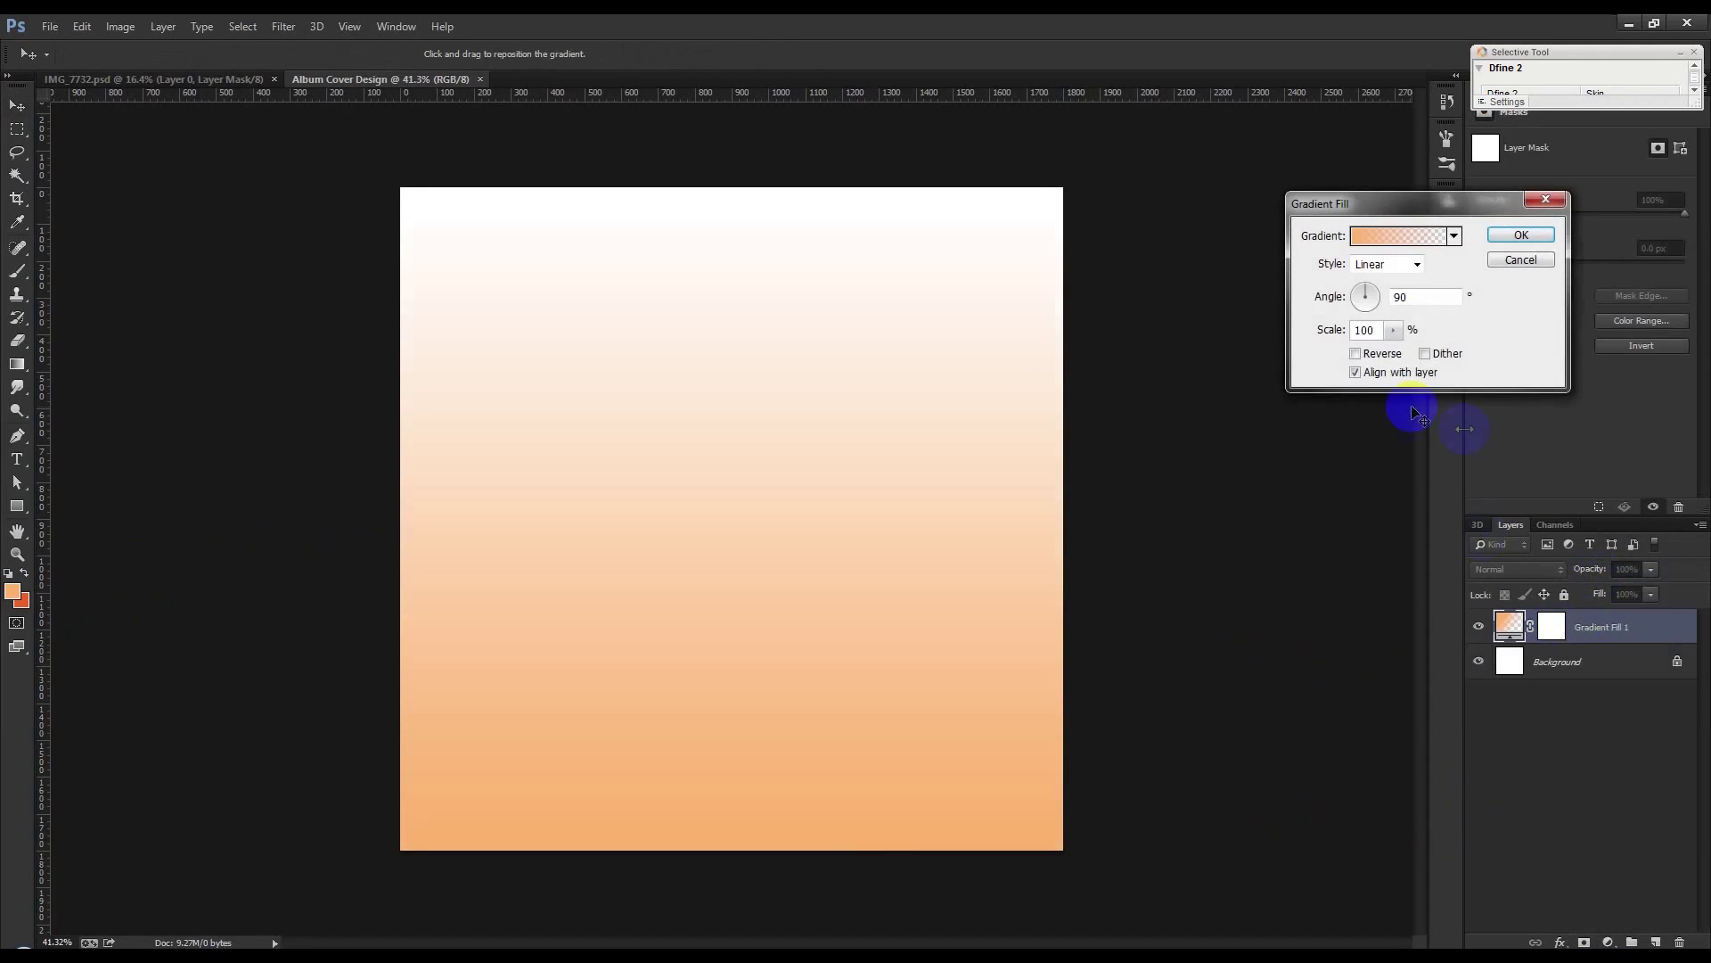
left_click_drag(1462, 202, 759, 451)
mouse_move(722, 375)
left_mouse_down()
mouse_move(755, 405)
mouse_move(744, 382)
left_mouse_up()
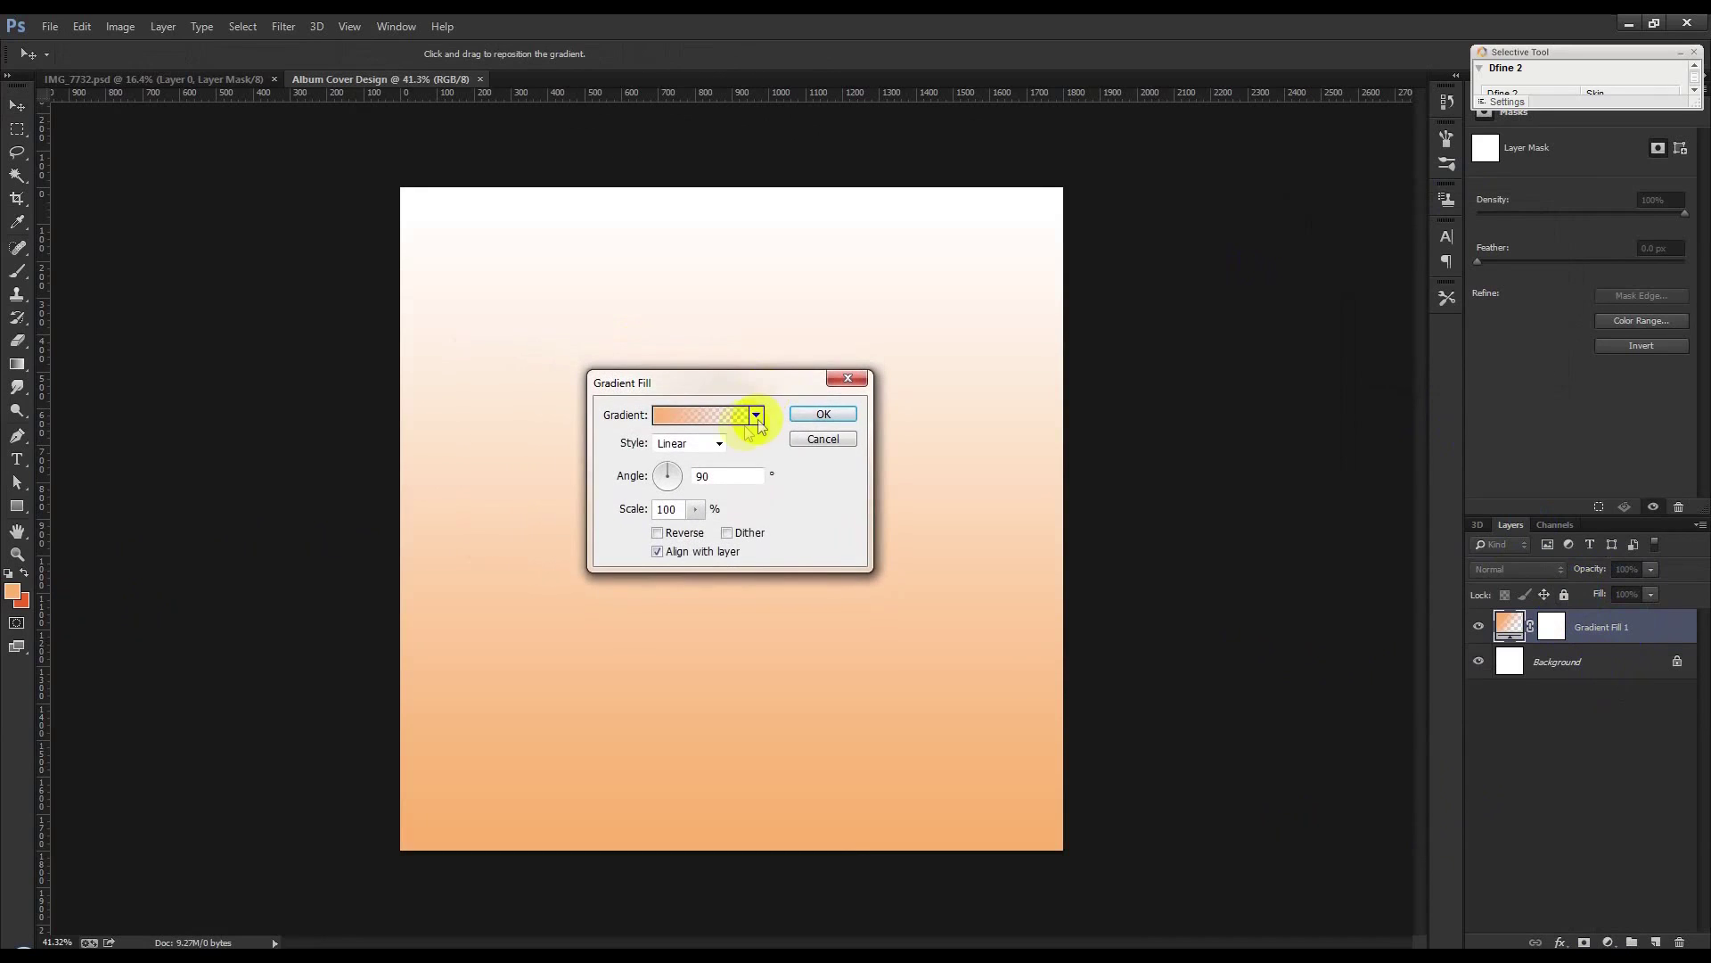
left_click(757, 416)
left_click(757, 416)
left_click(757, 416)
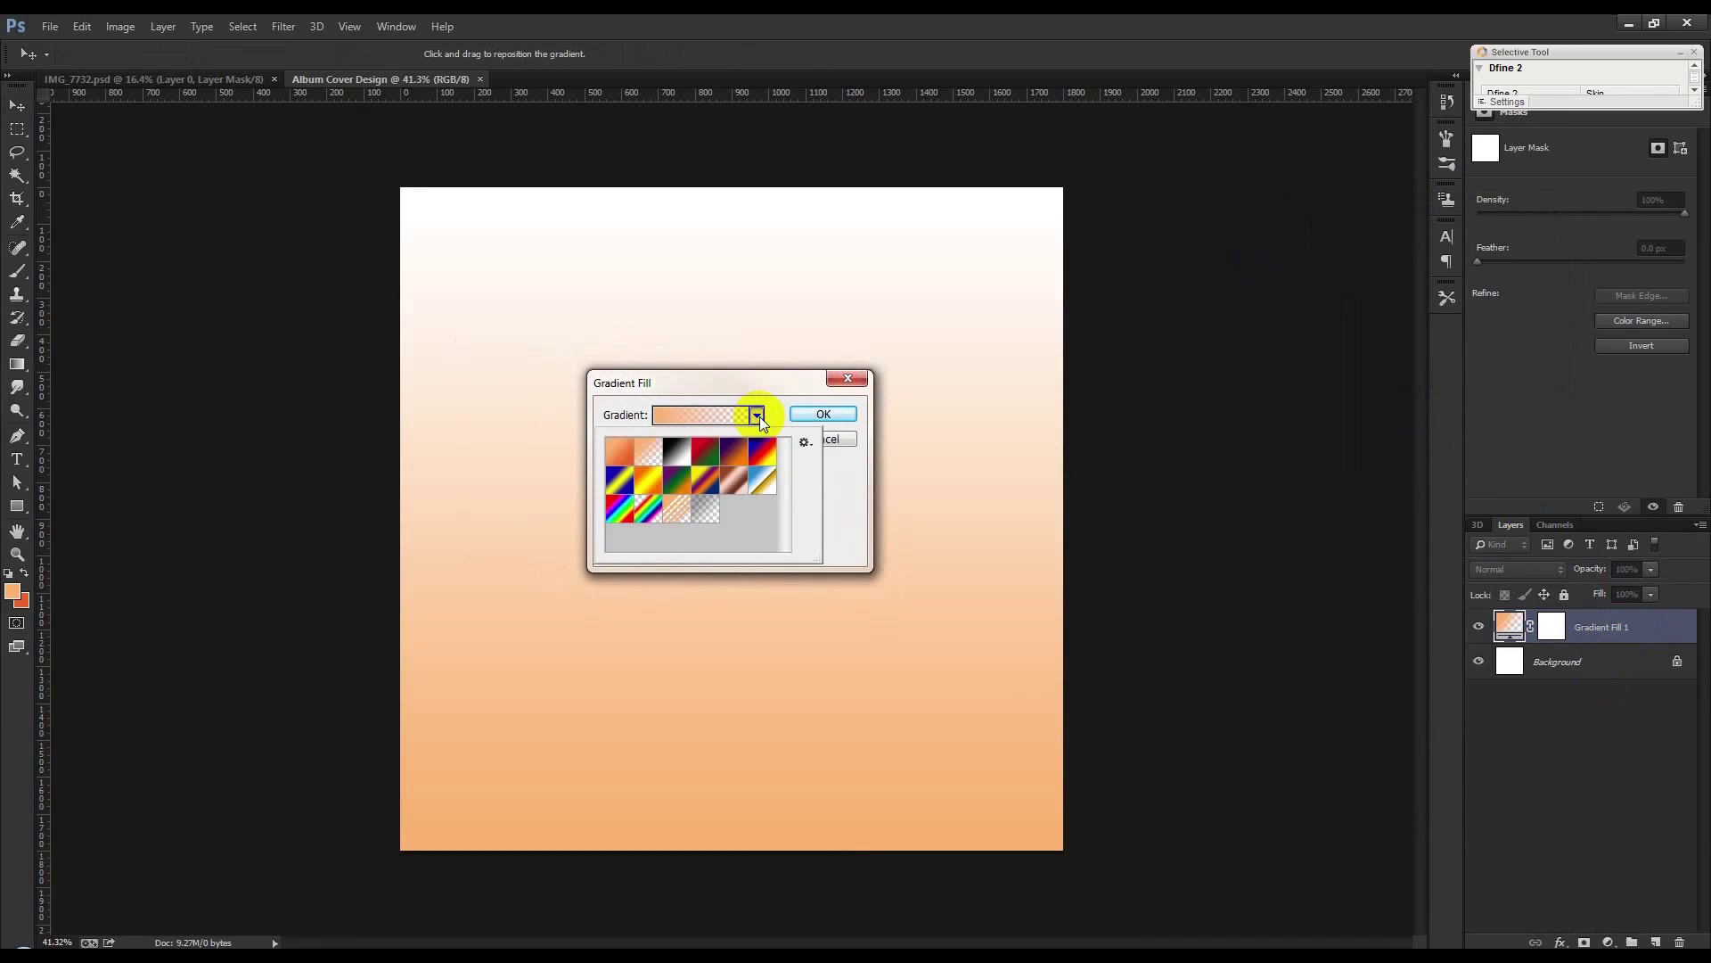
left_click(619, 457)
left_click(672, 383)
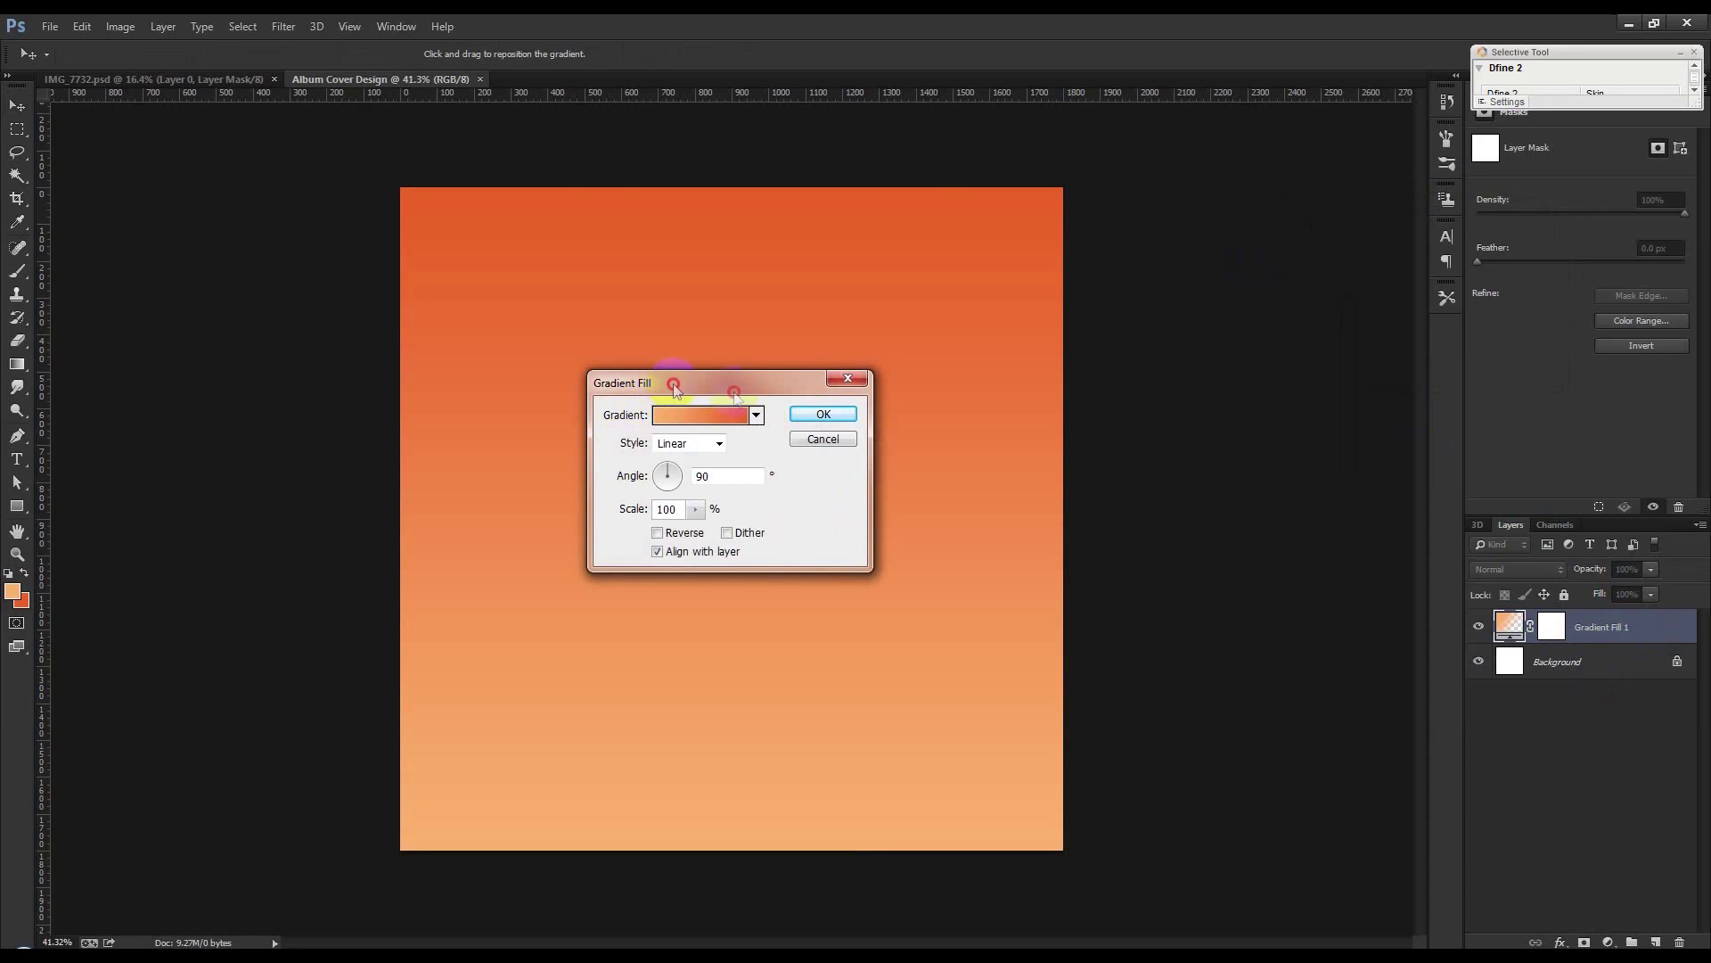
Make the gradient Radial with angle 0° and scale 150%, and apply it with its bright centre moved into the canvas's upper half
left_click_drag(672, 383, 896, 354)
left_click(914, 415)
left_click(906, 447)
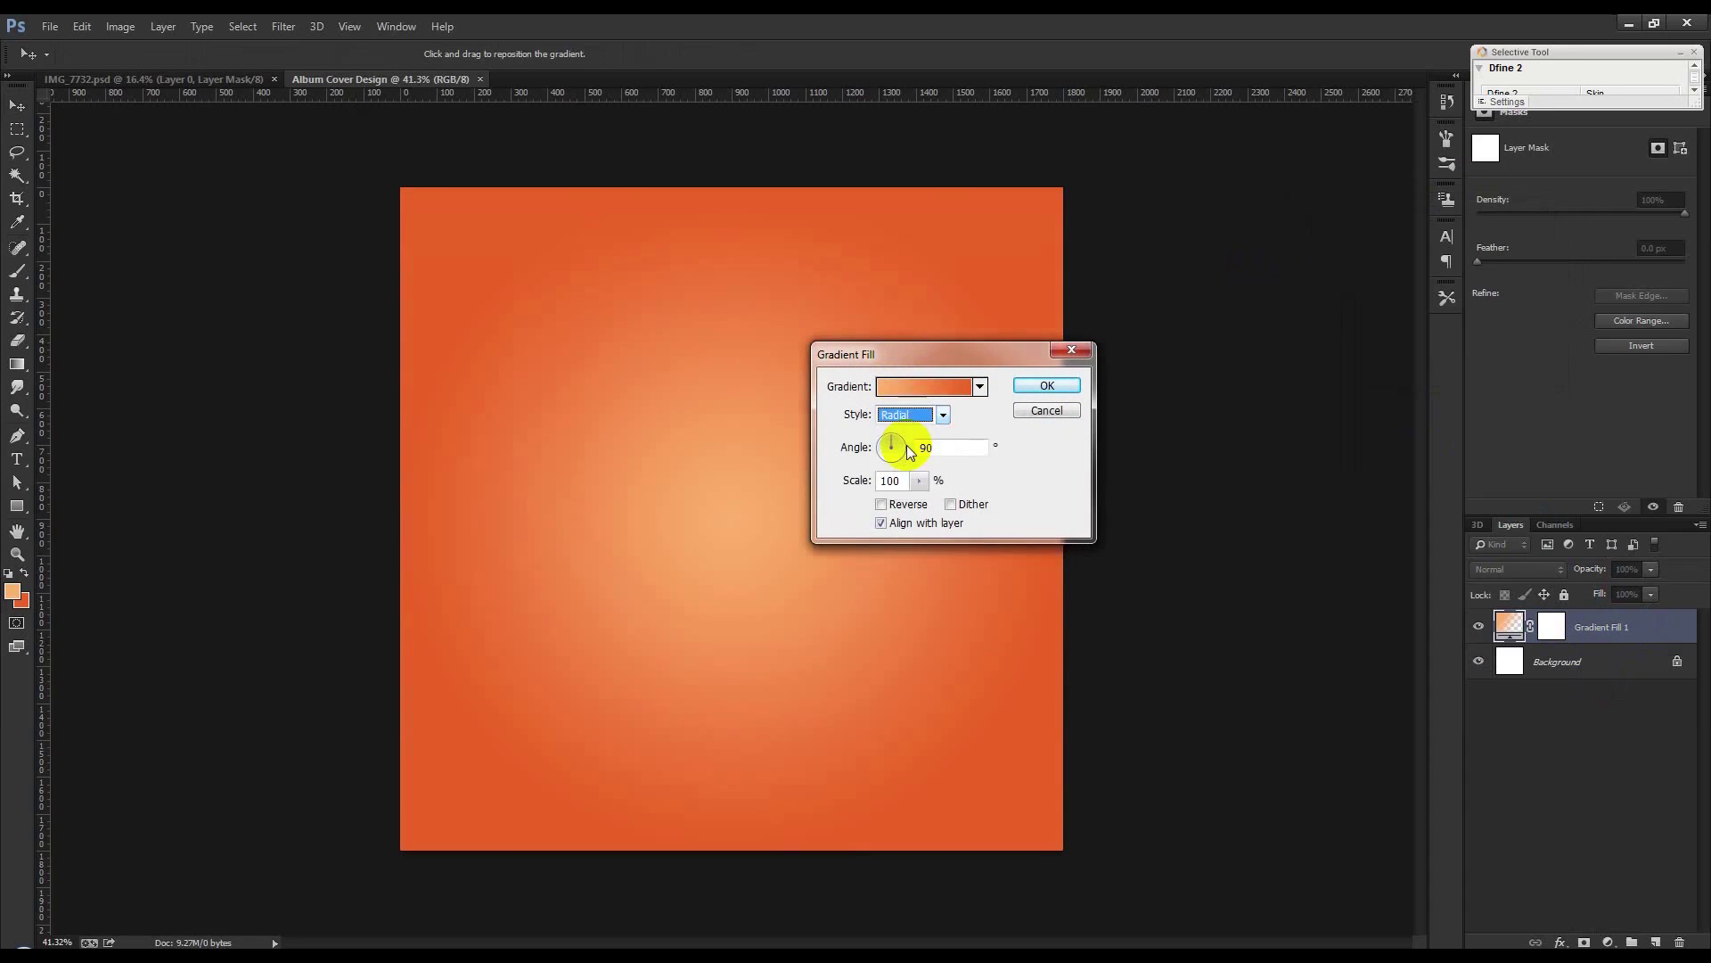
left_click_drag(922, 350, 1024, 304)
left_click(1048, 401)
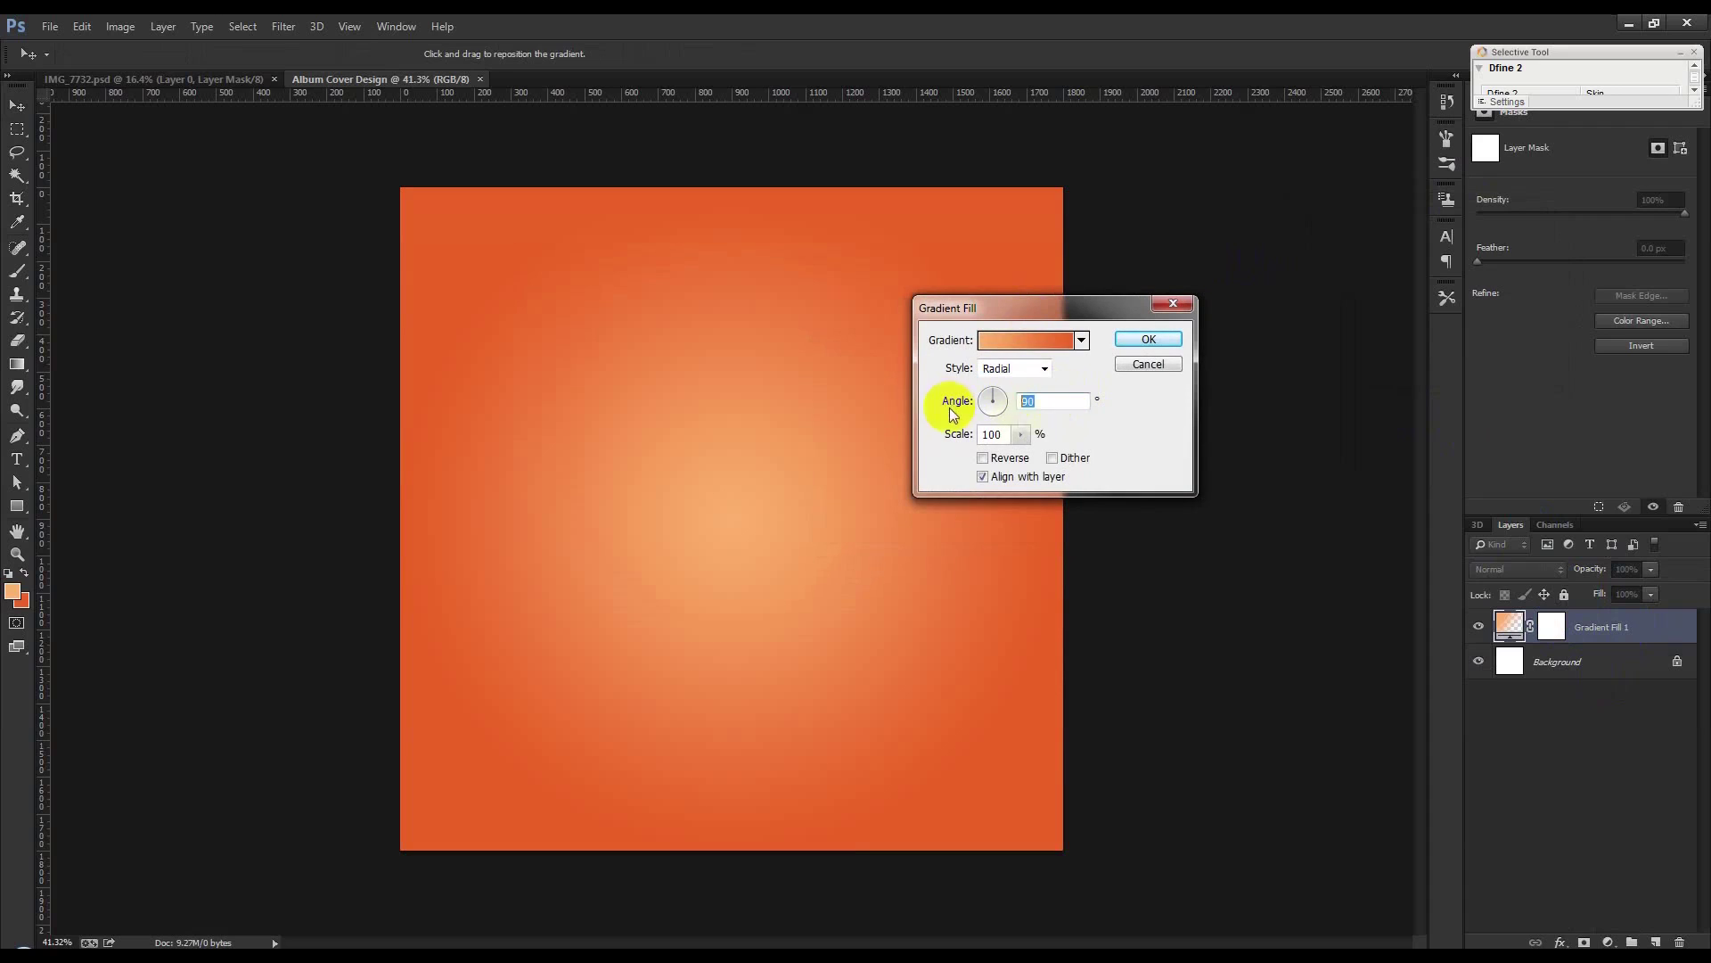
type("0")
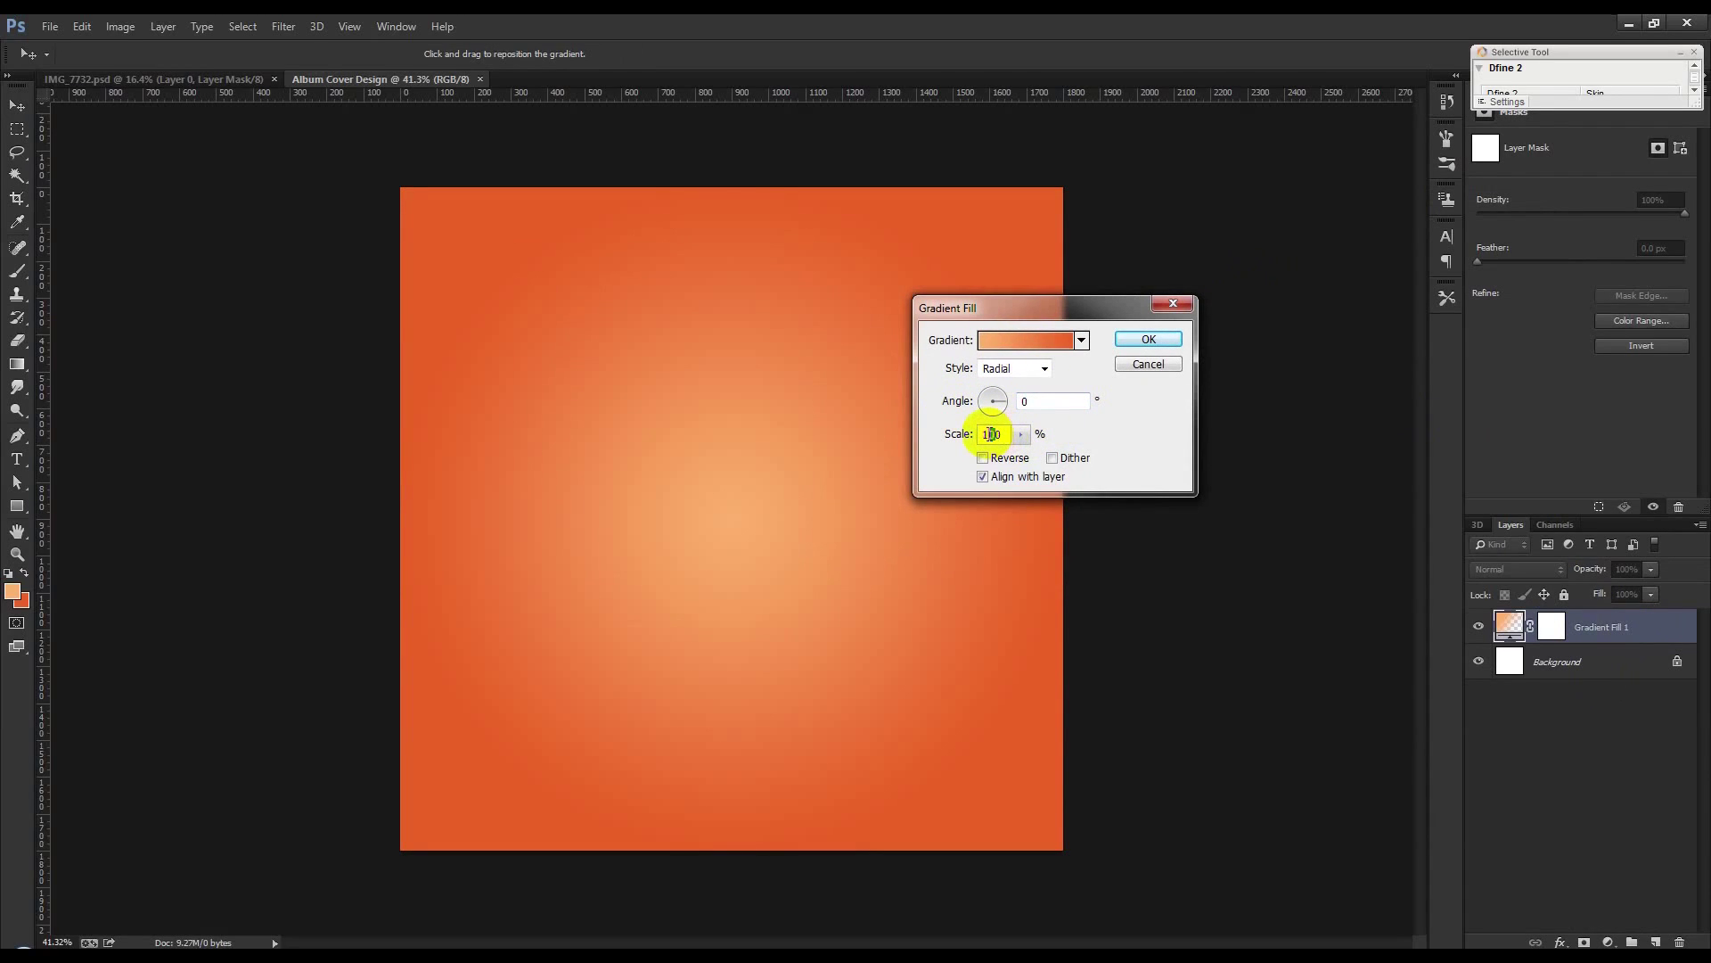
type("5")
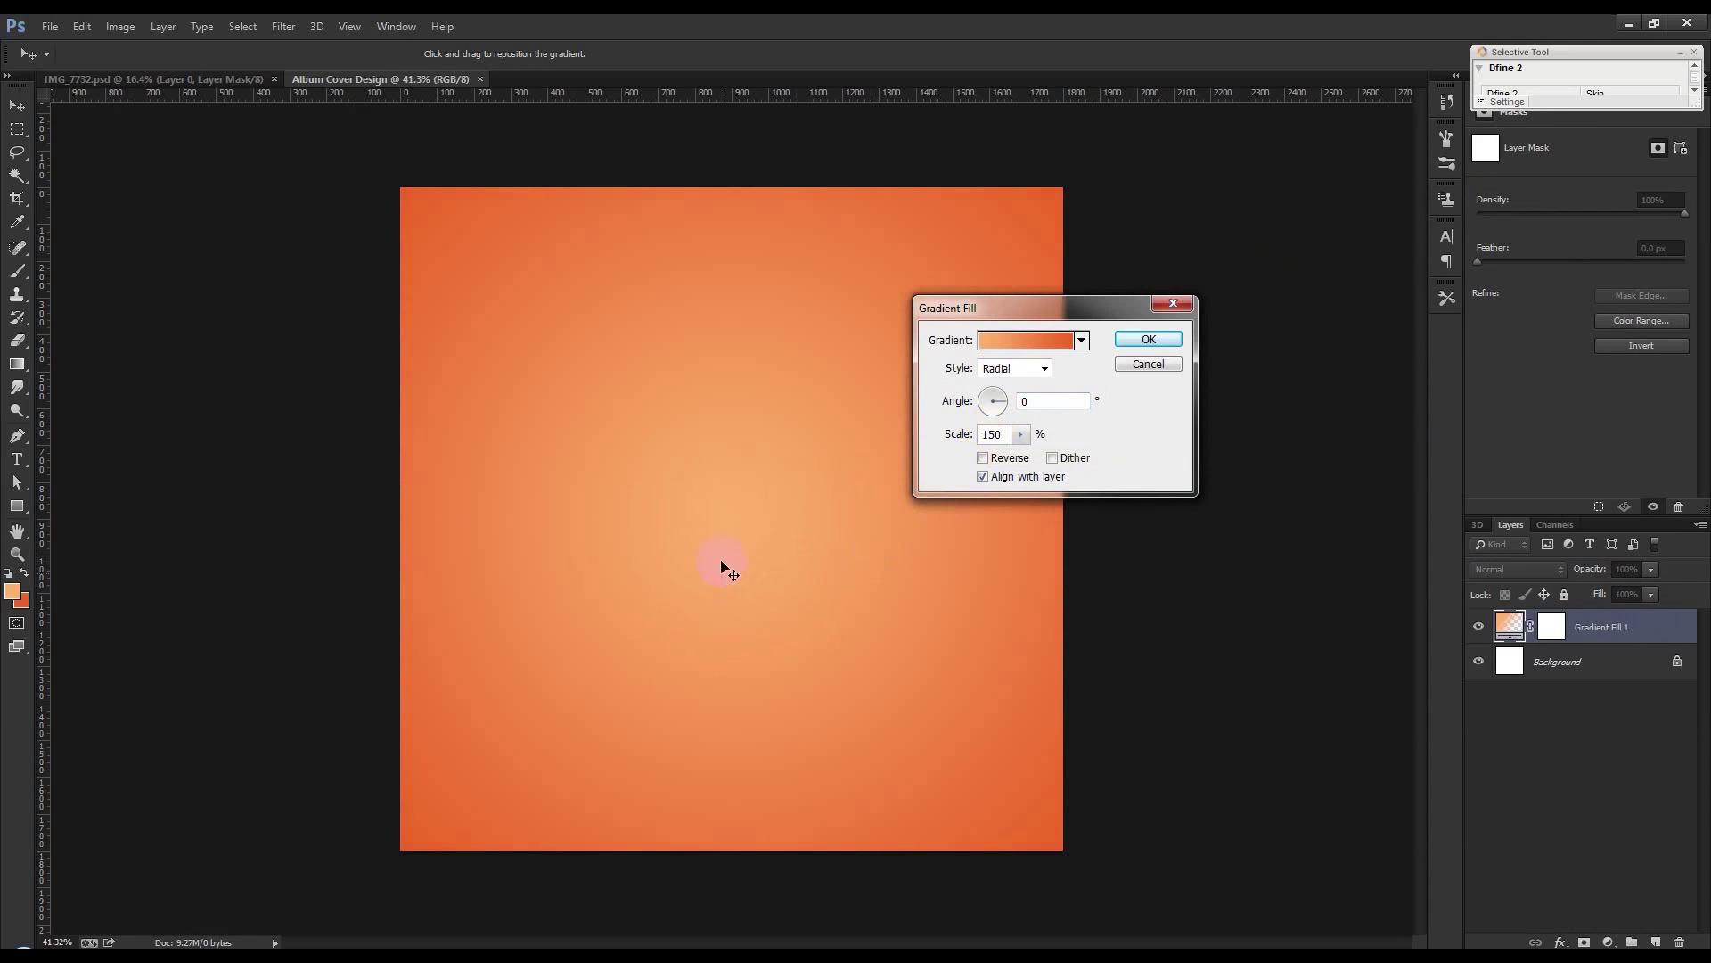
left_click_drag(752, 501, 753, 431)
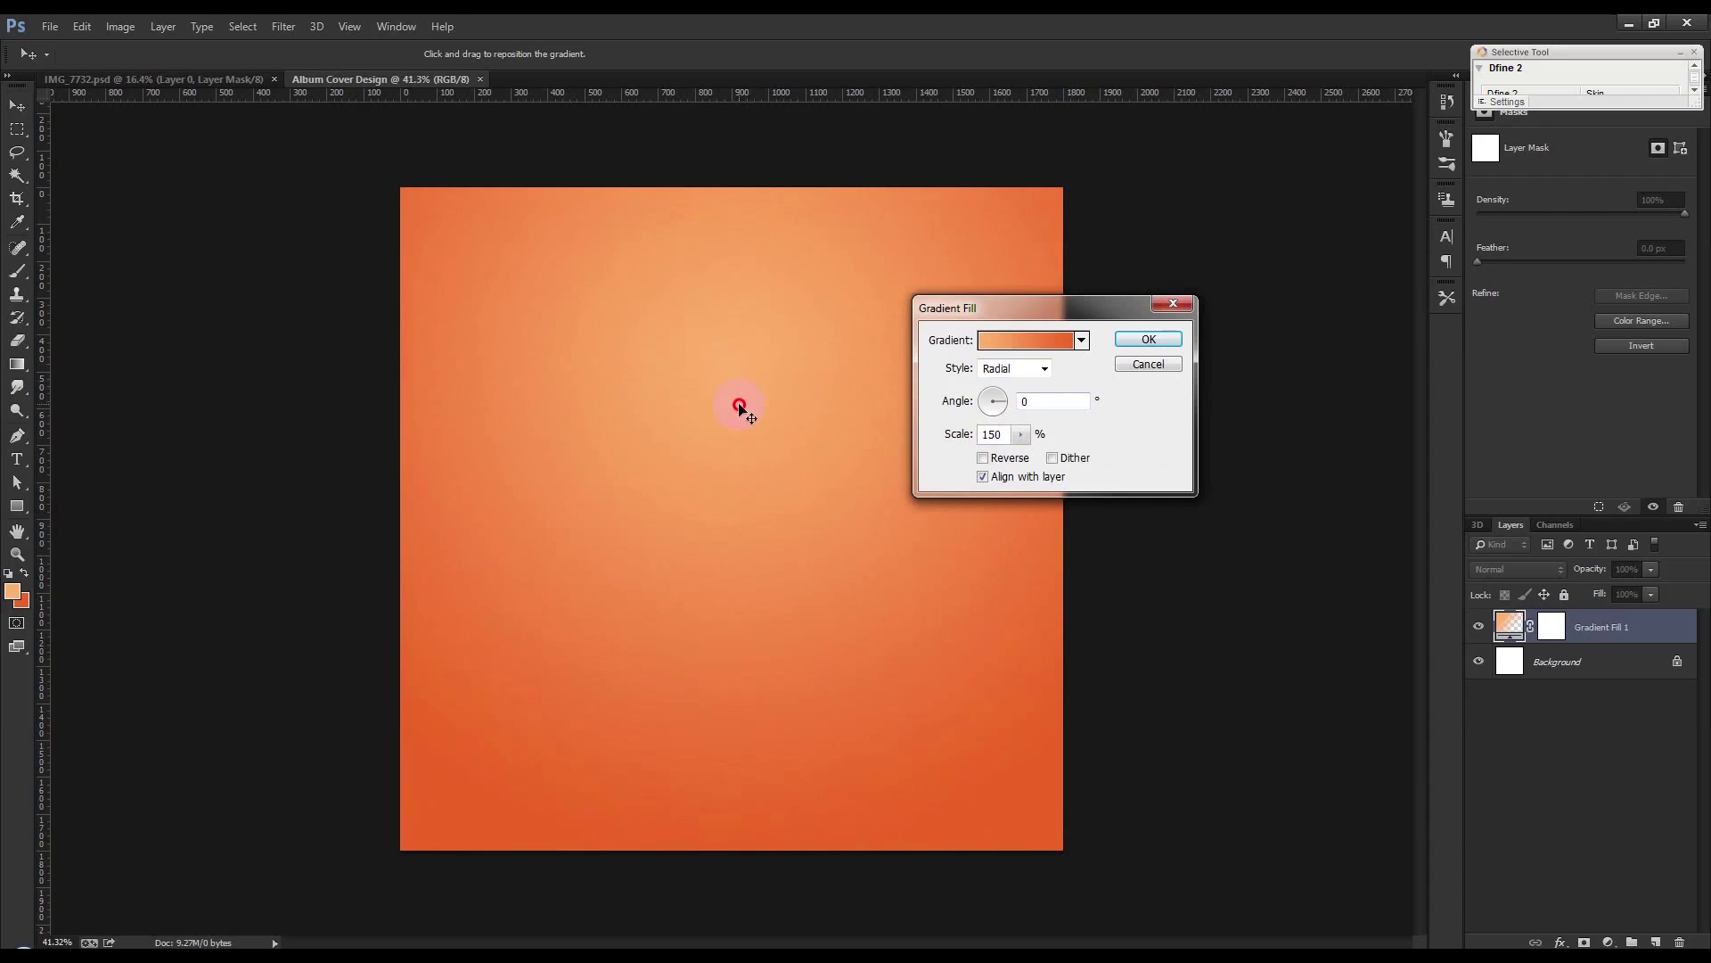
left_click(1163, 338)
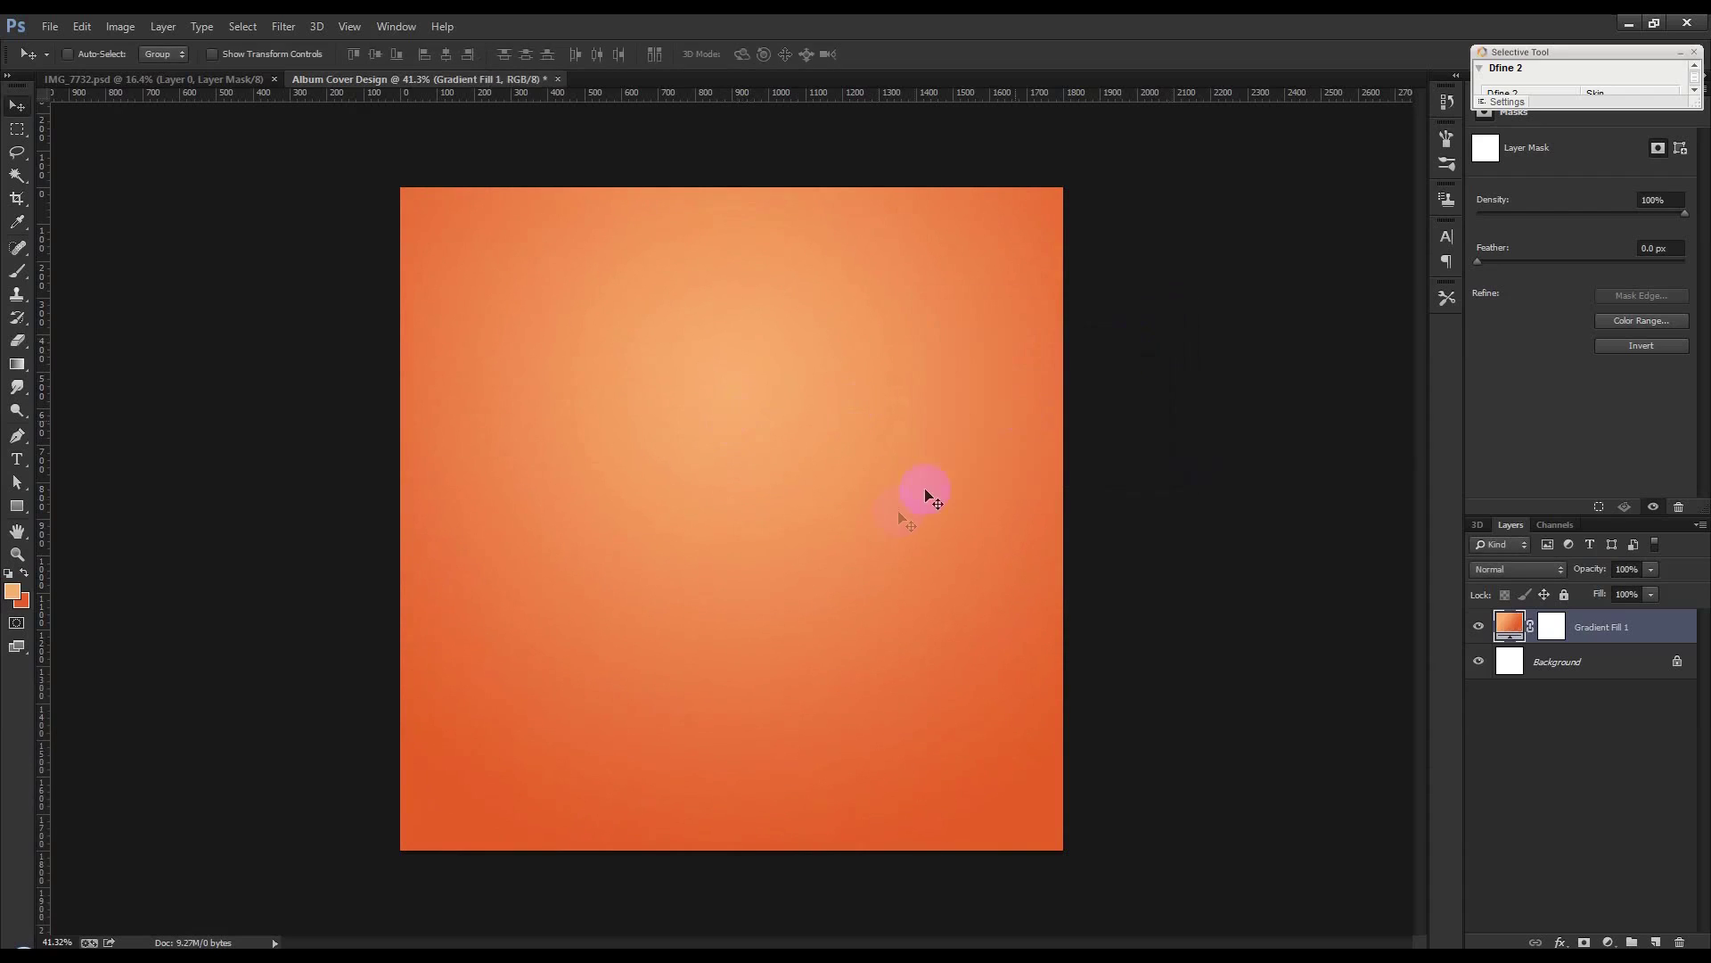
Draw a rectangle shape about 1805 by 482 px across the bottom of the canvas, above the gradient fill layer
left_click(1585, 652)
left_click(1568, 627)
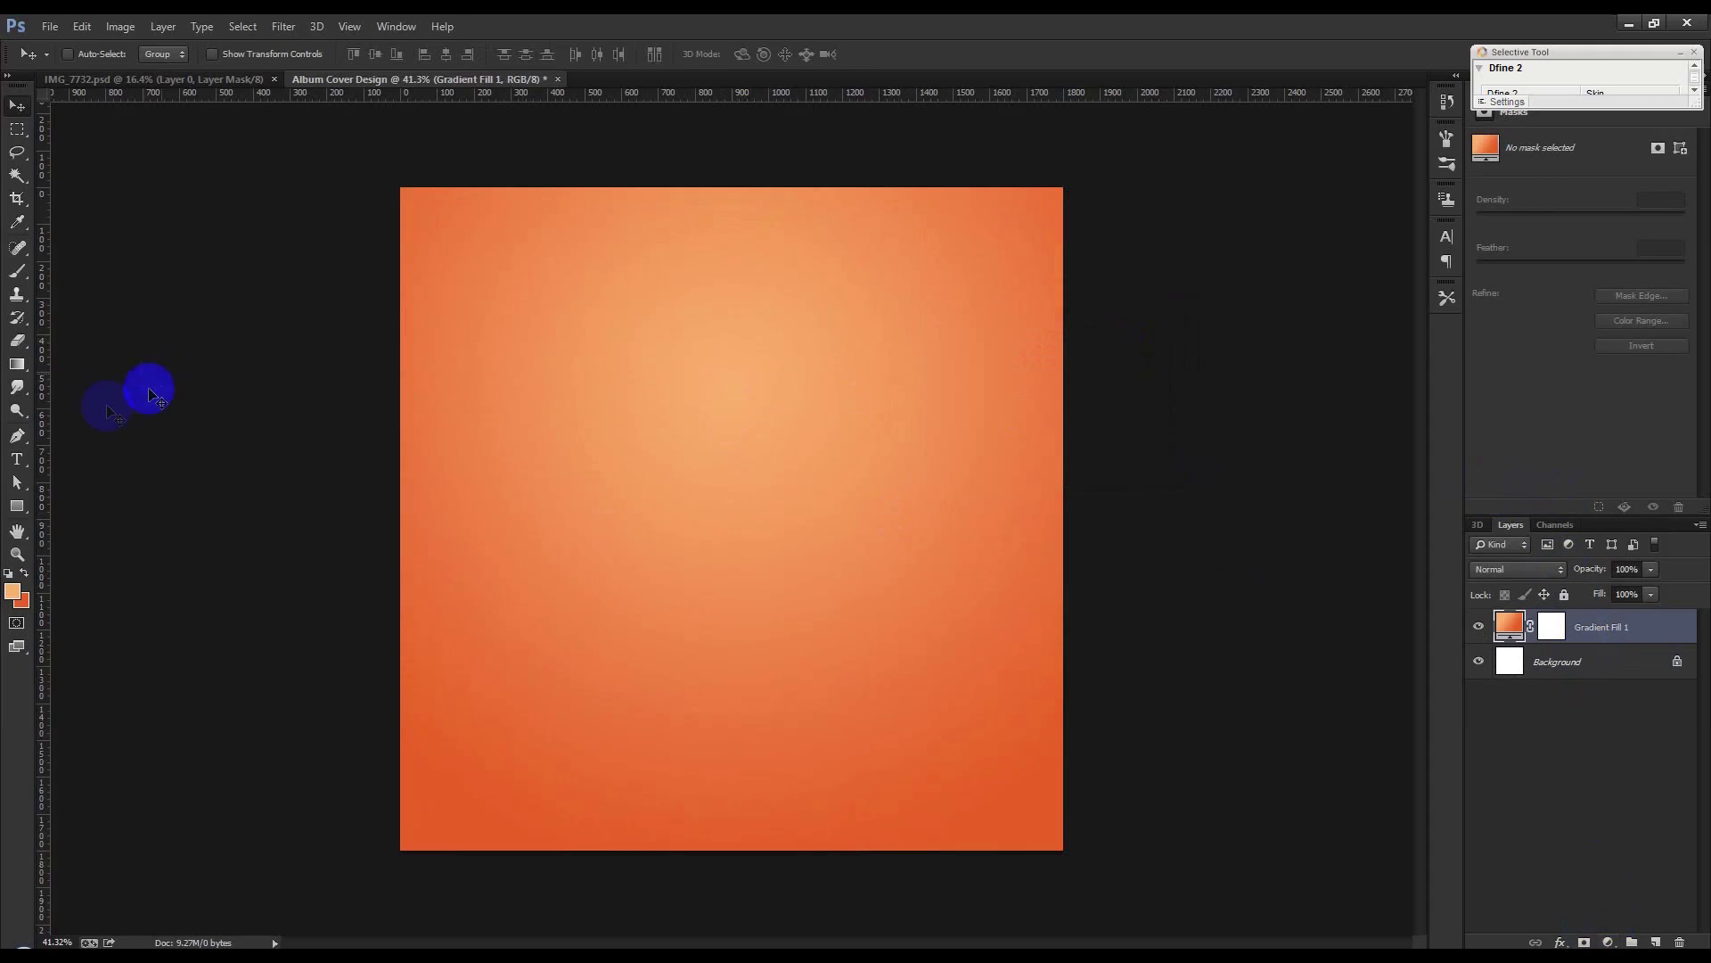
left_click(20, 505)
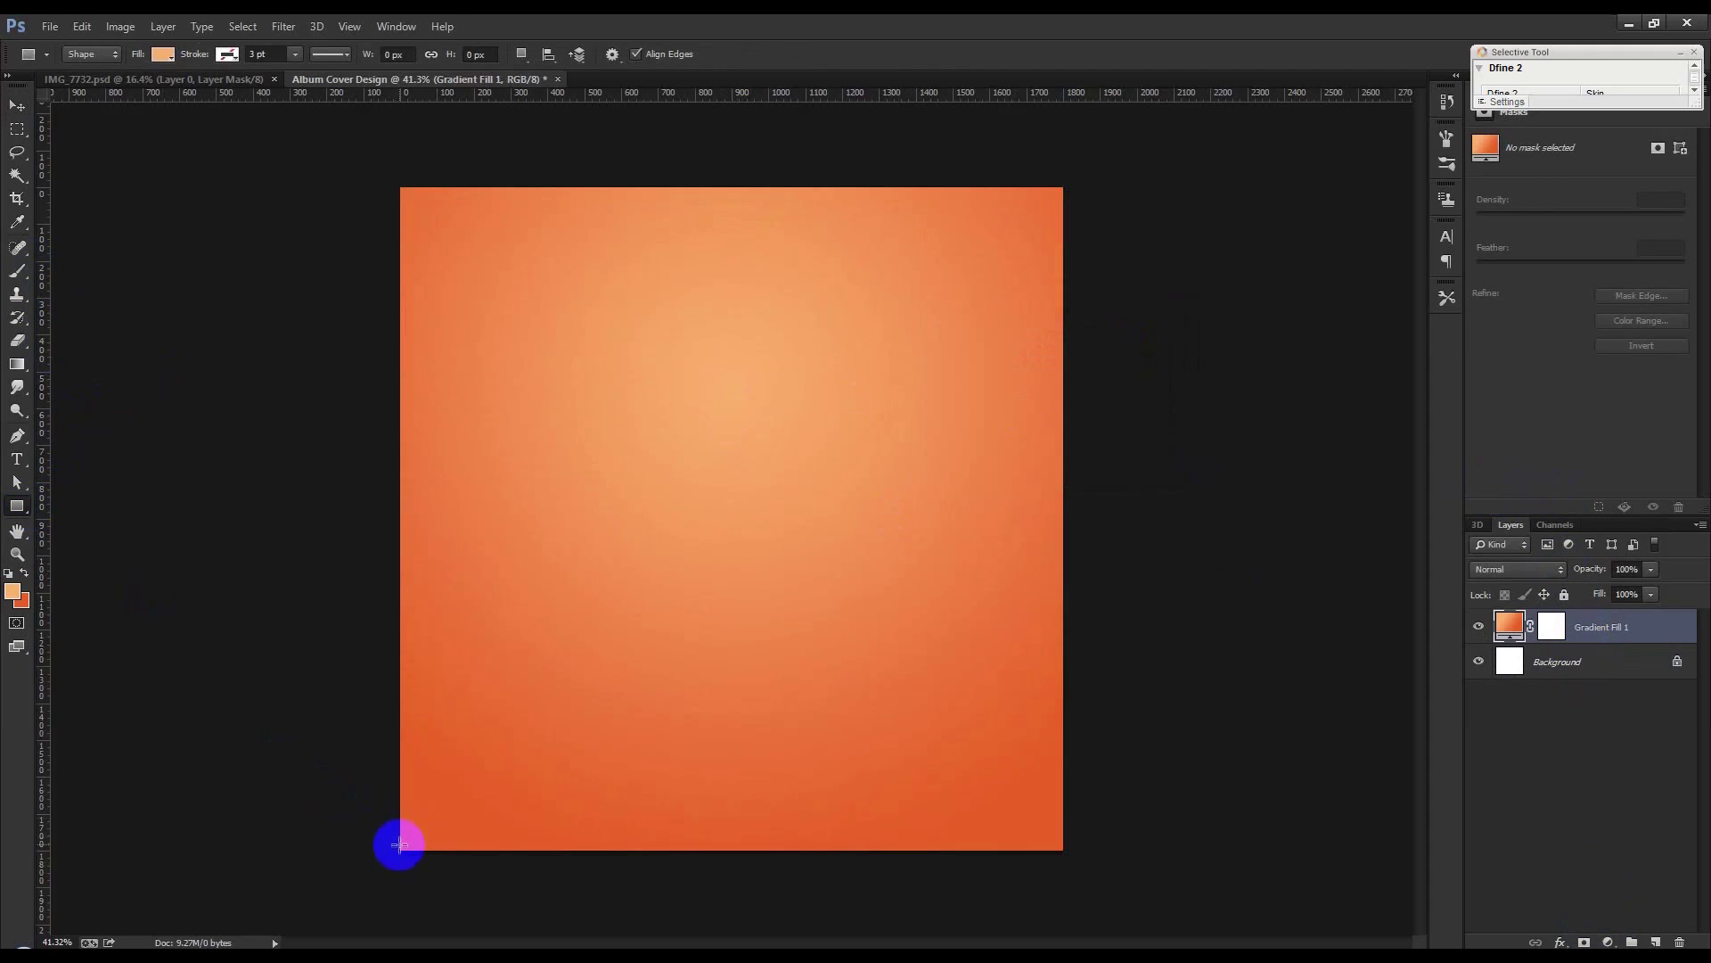
left_click_drag(398, 848, 1063, 672)
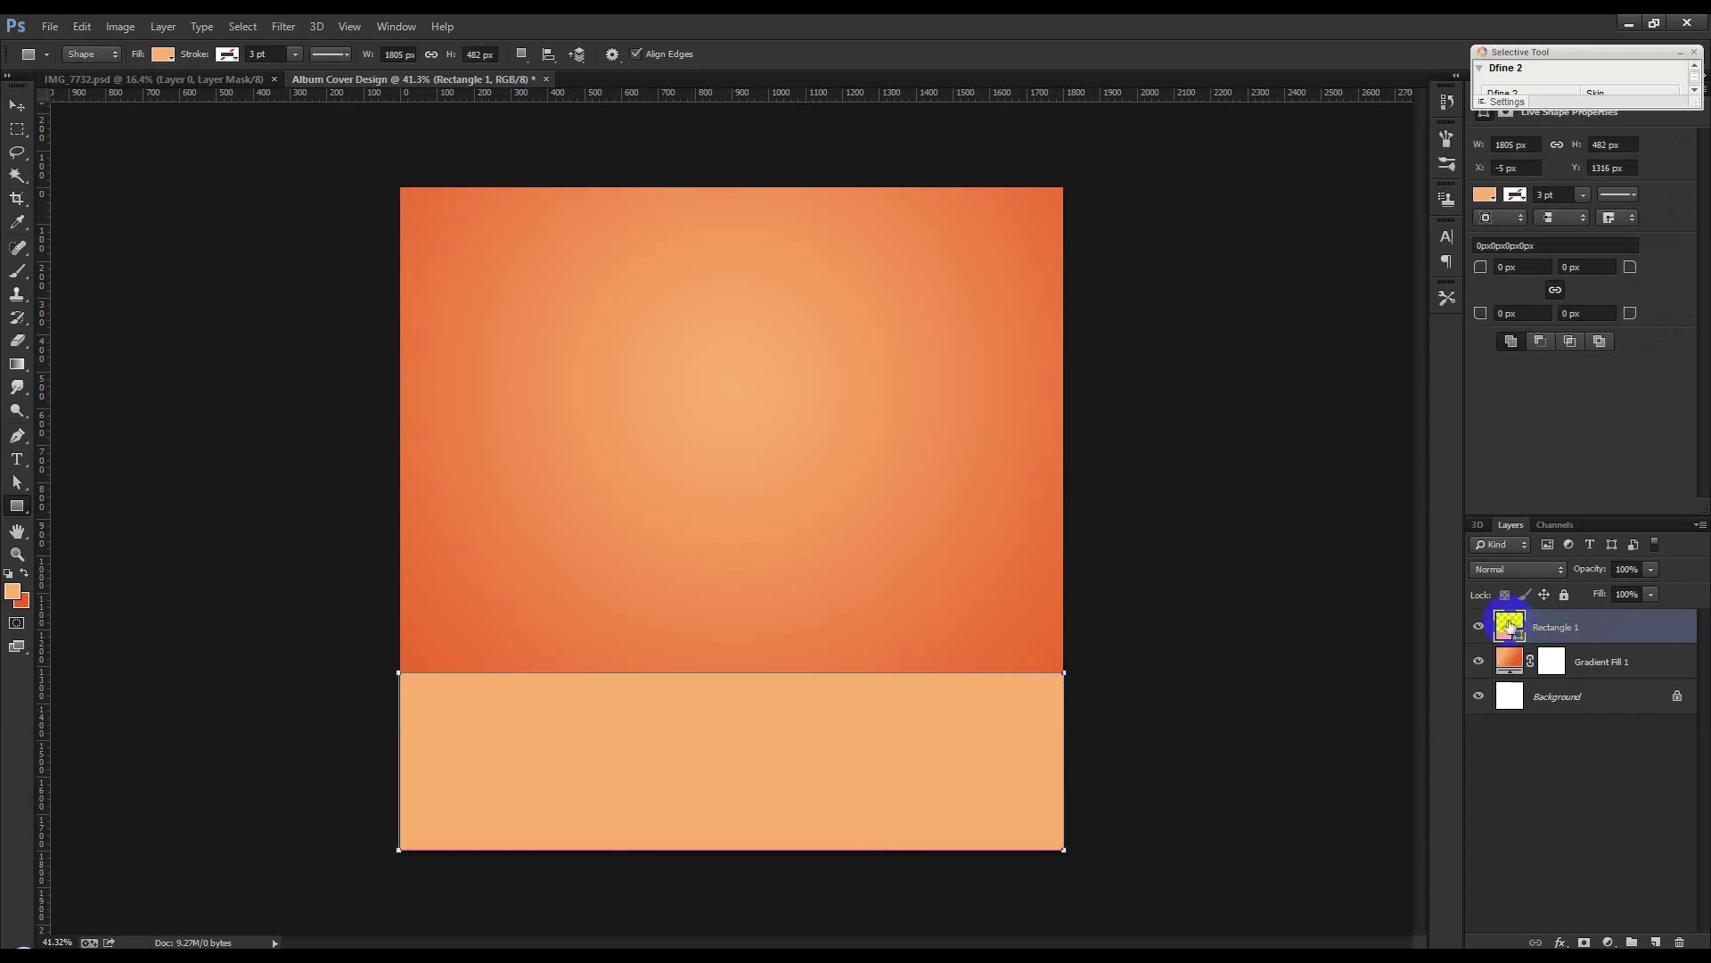
Change the rectangle's fill color to light grey e9e8e6
double_click(1509, 627)
left_click_drag(1024, 430, 1252, 261)
left_click_drag(1299, 561, 1042, 540)
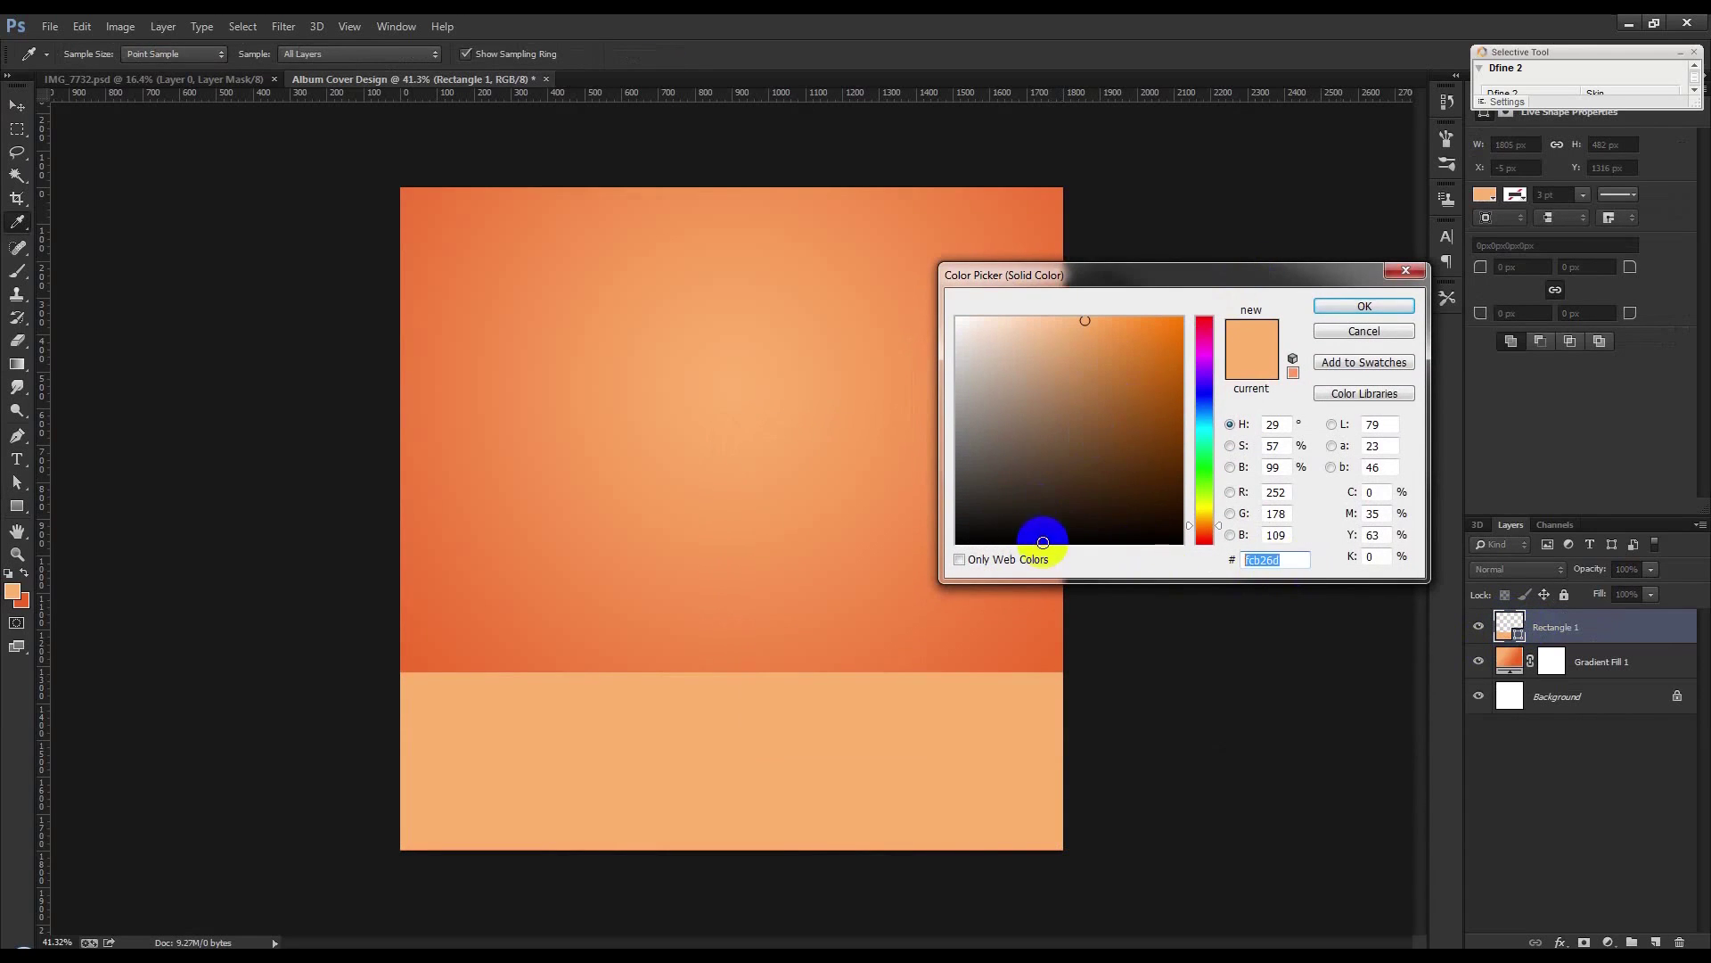
type("e9e8e6")
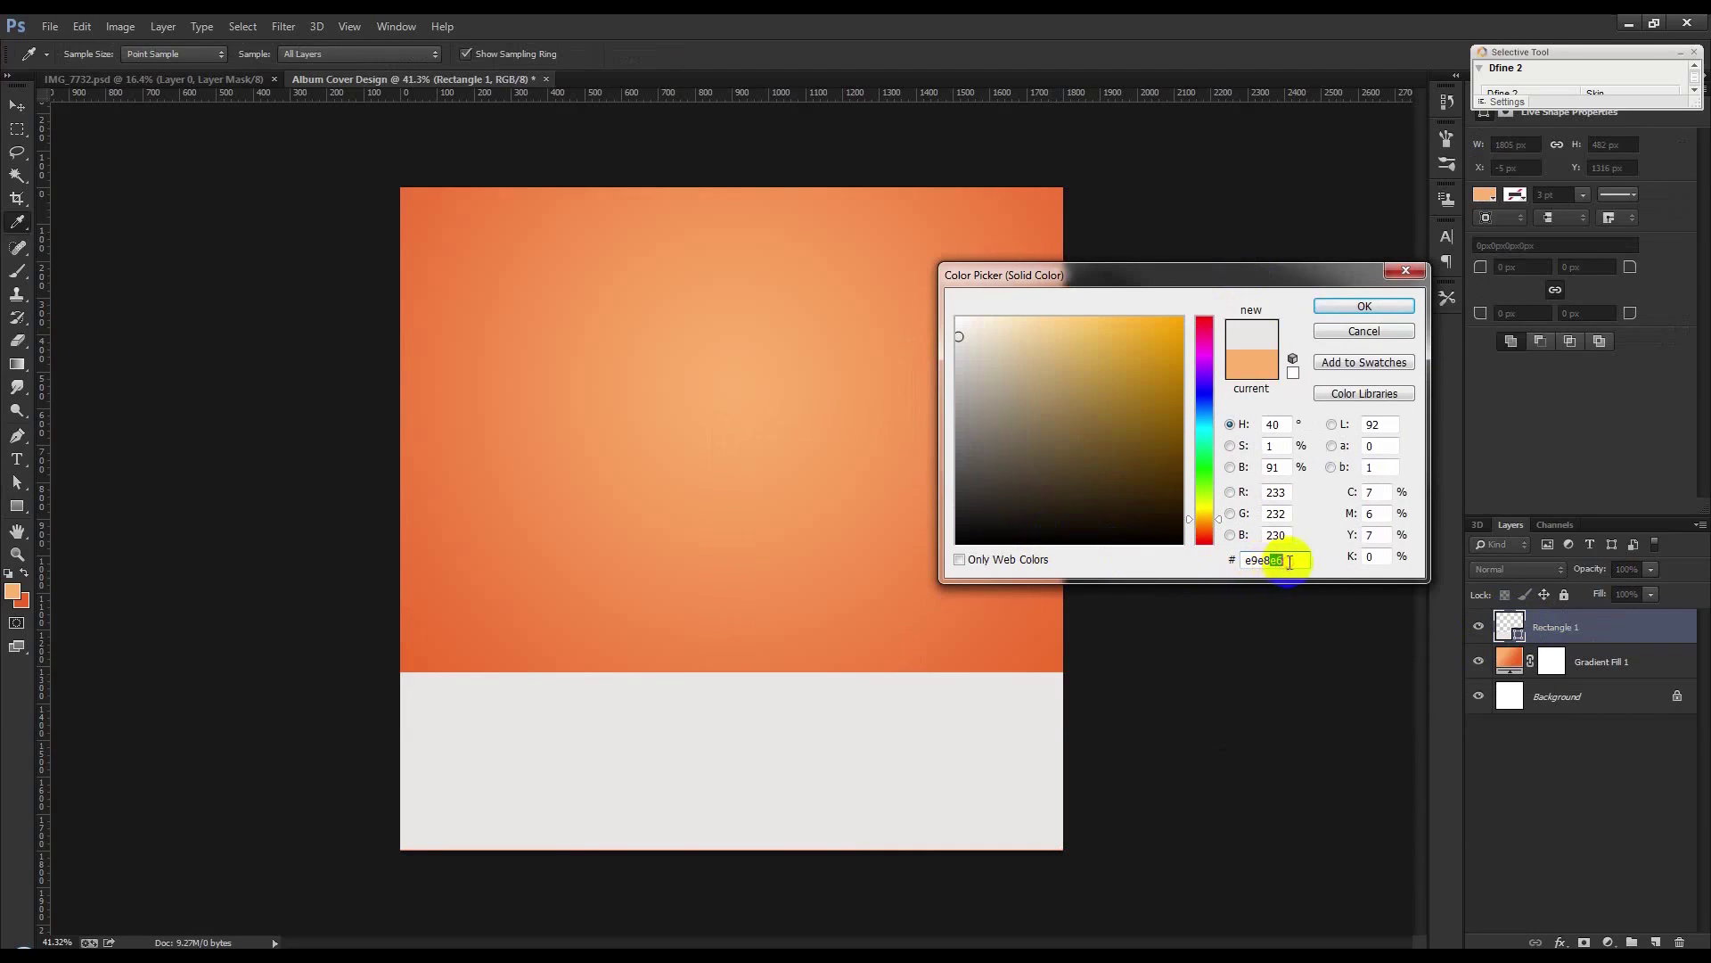
left_click(1363, 303)
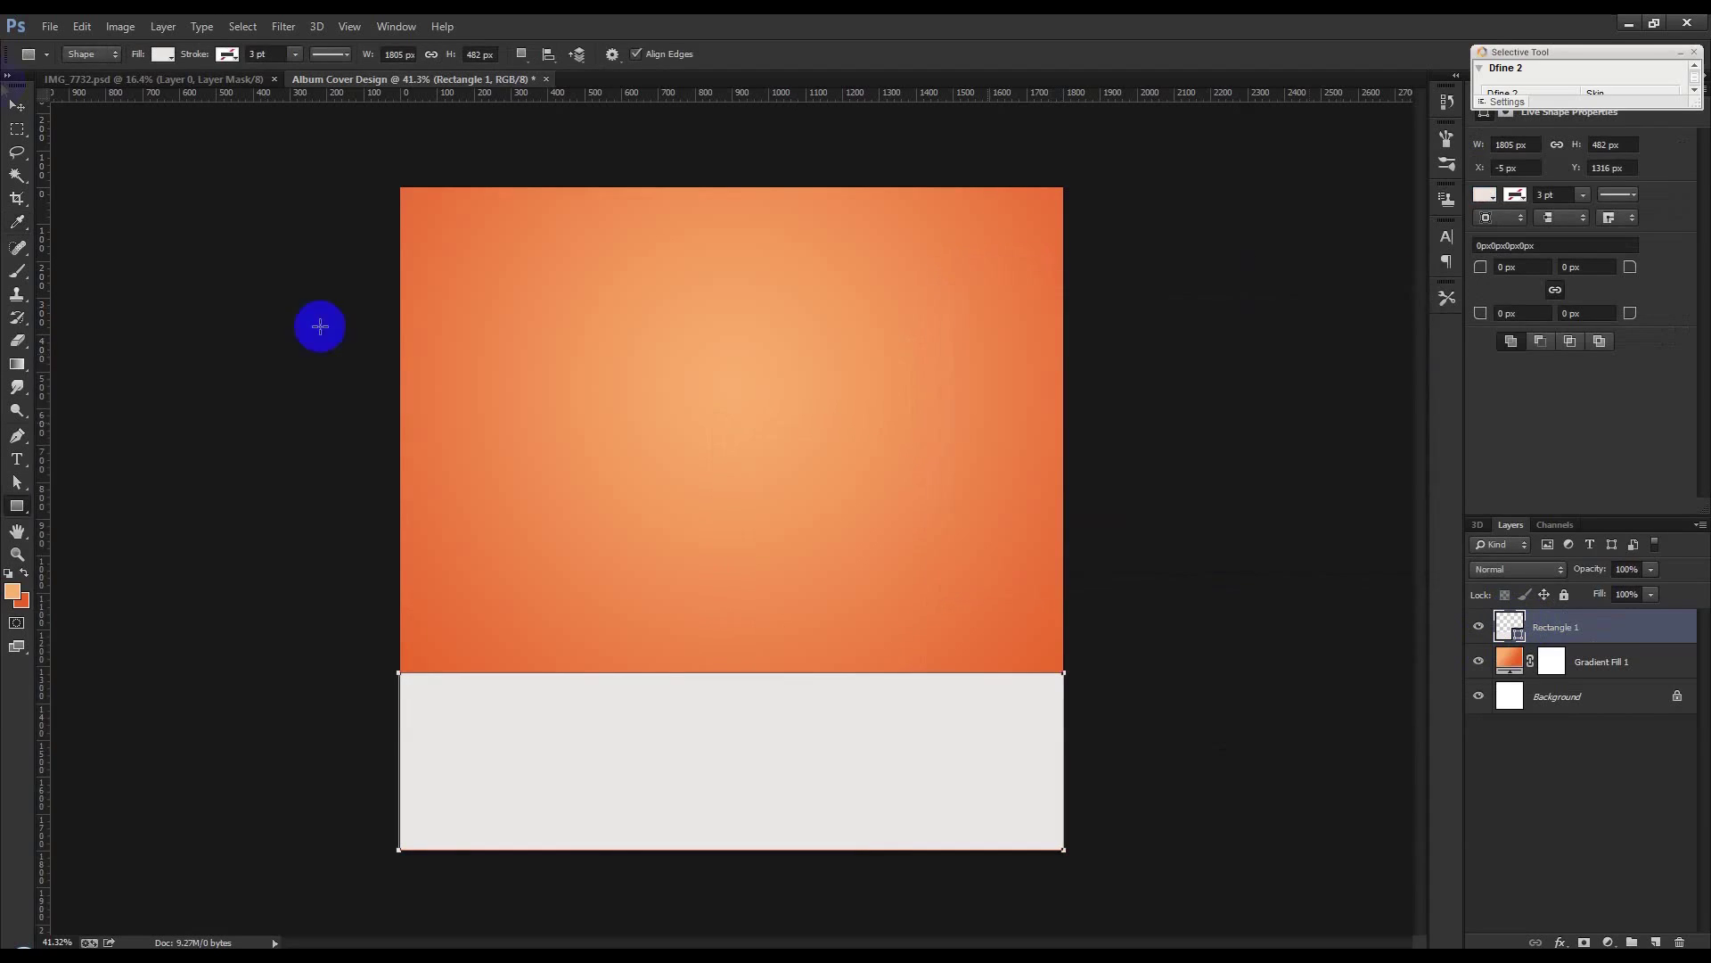
Convert the gradient fill layer to a Smart Object
left_click(17, 106)
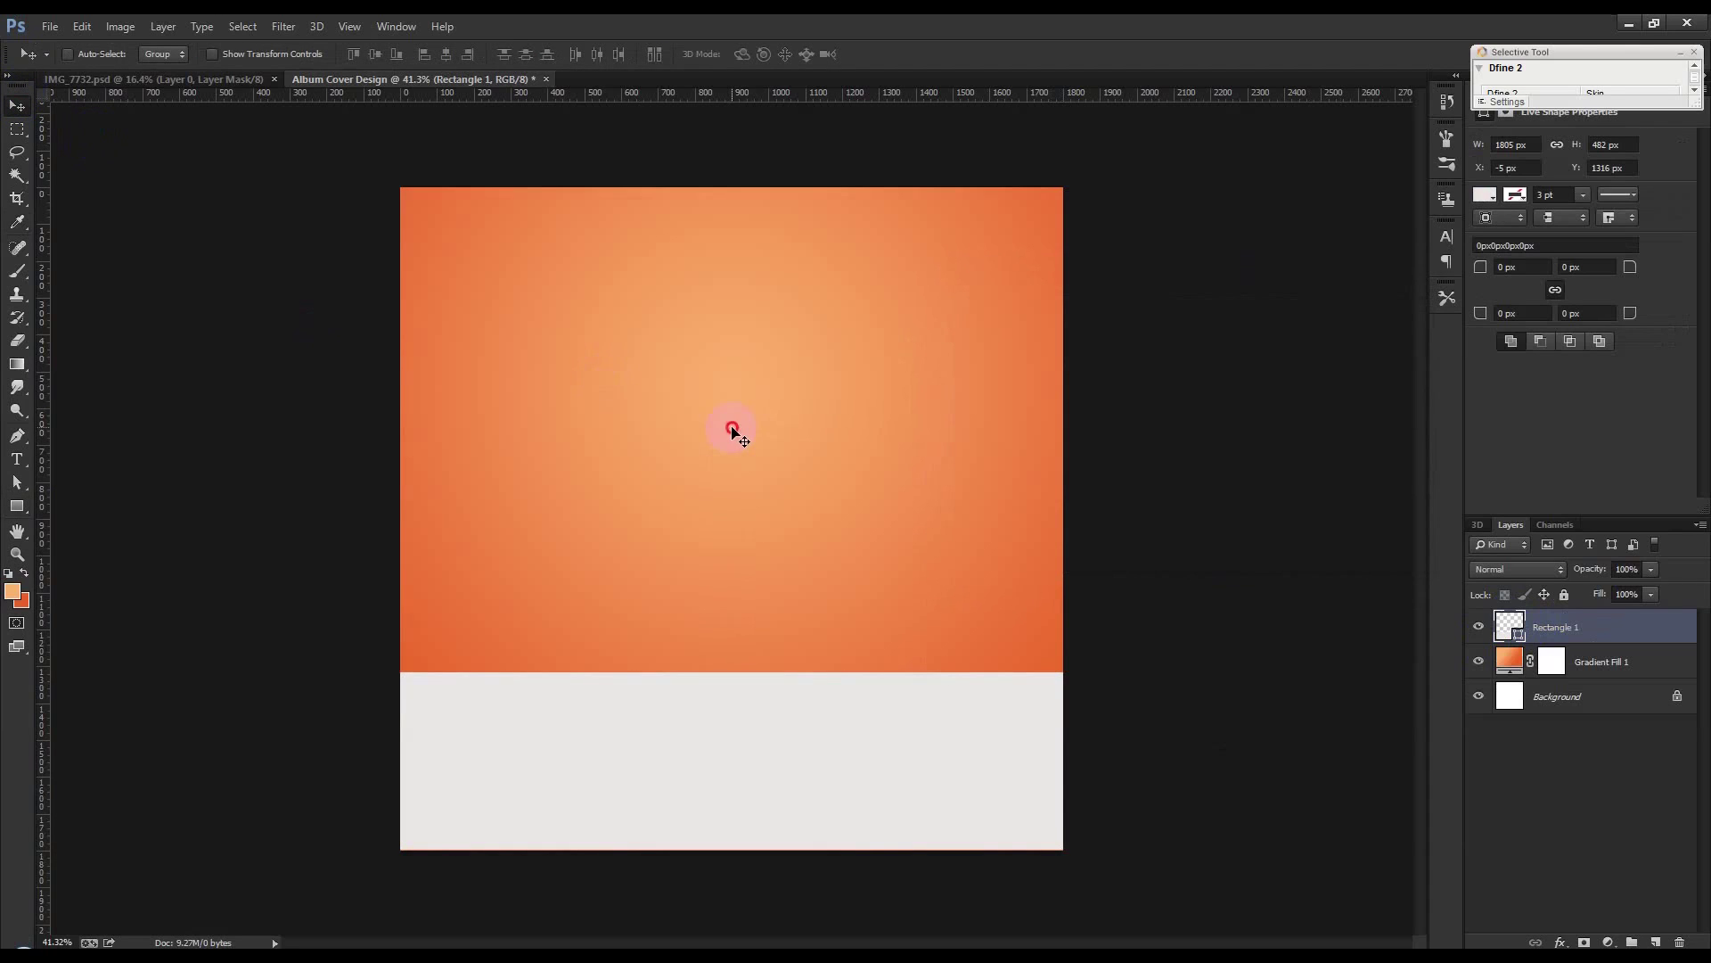
left_click(1502, 670)
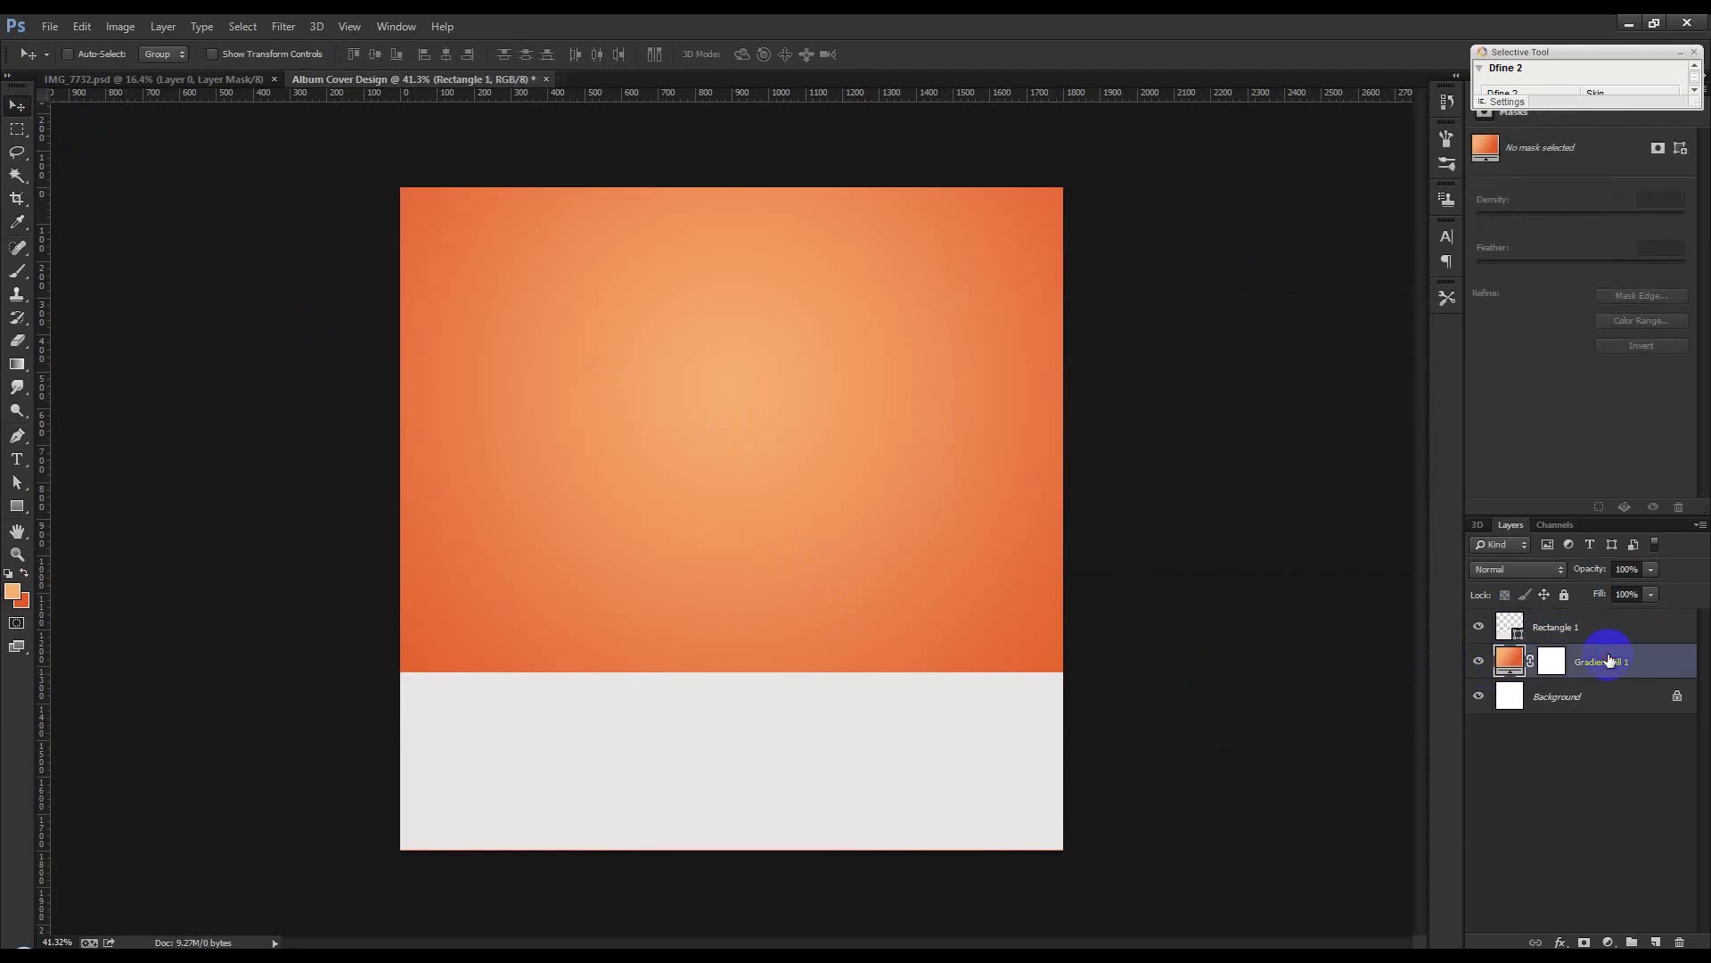
left_click(1566, 631)
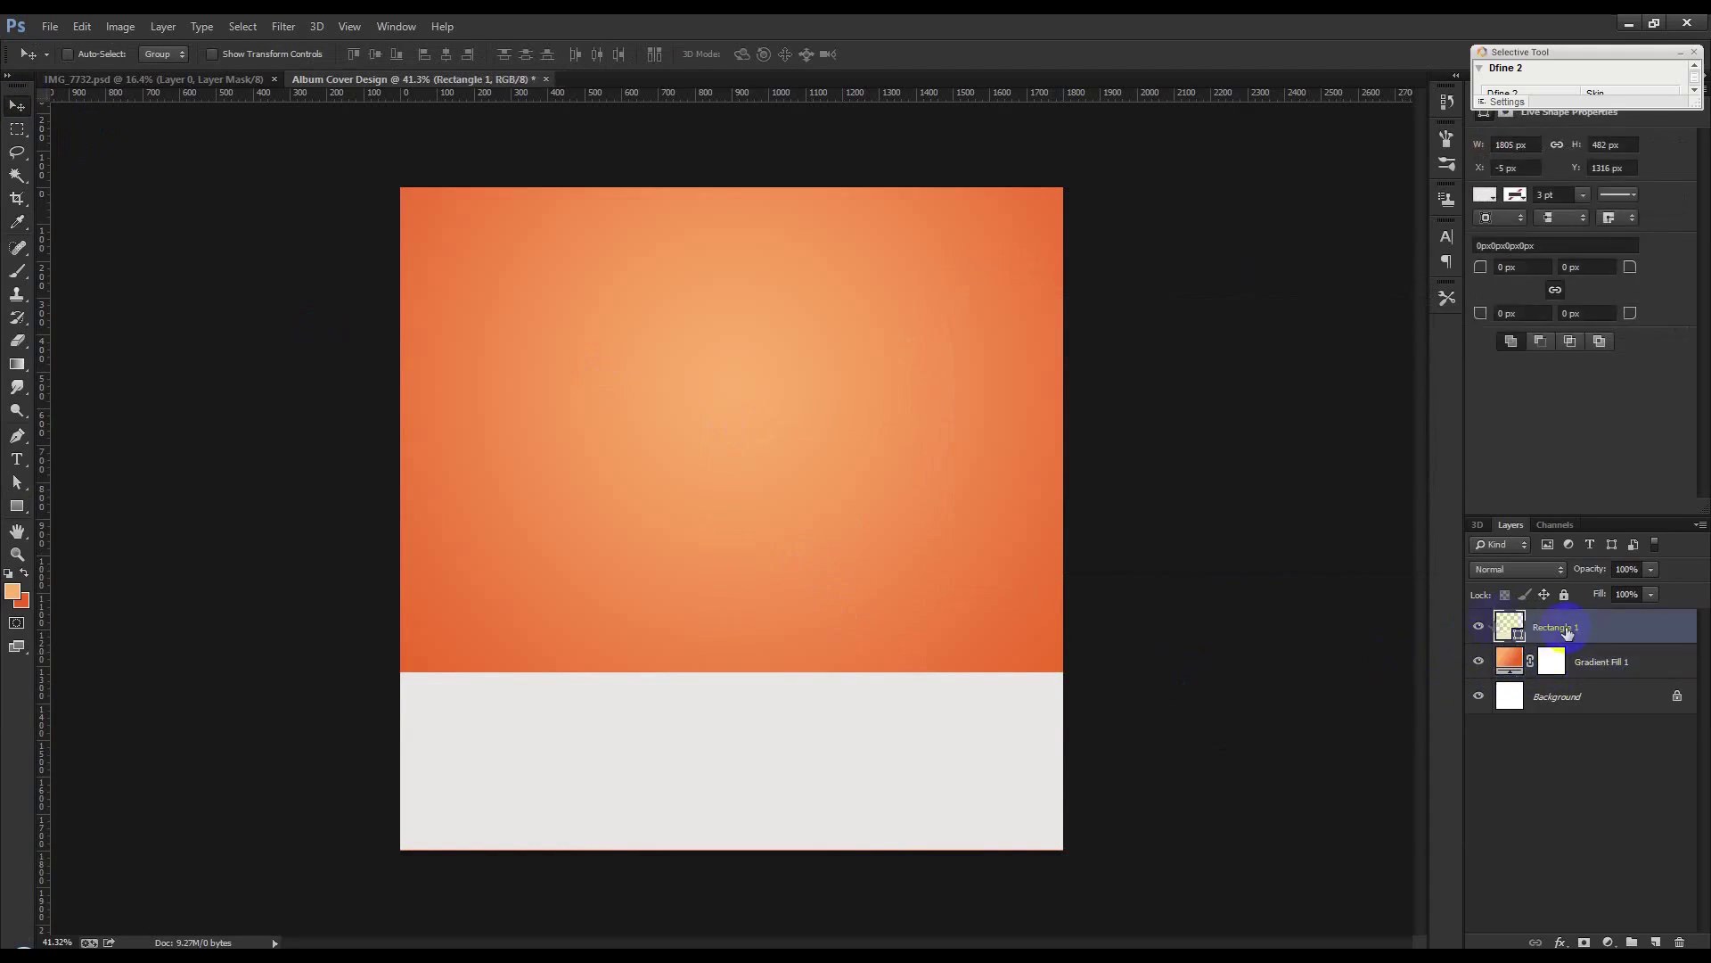
left_click(1596, 666)
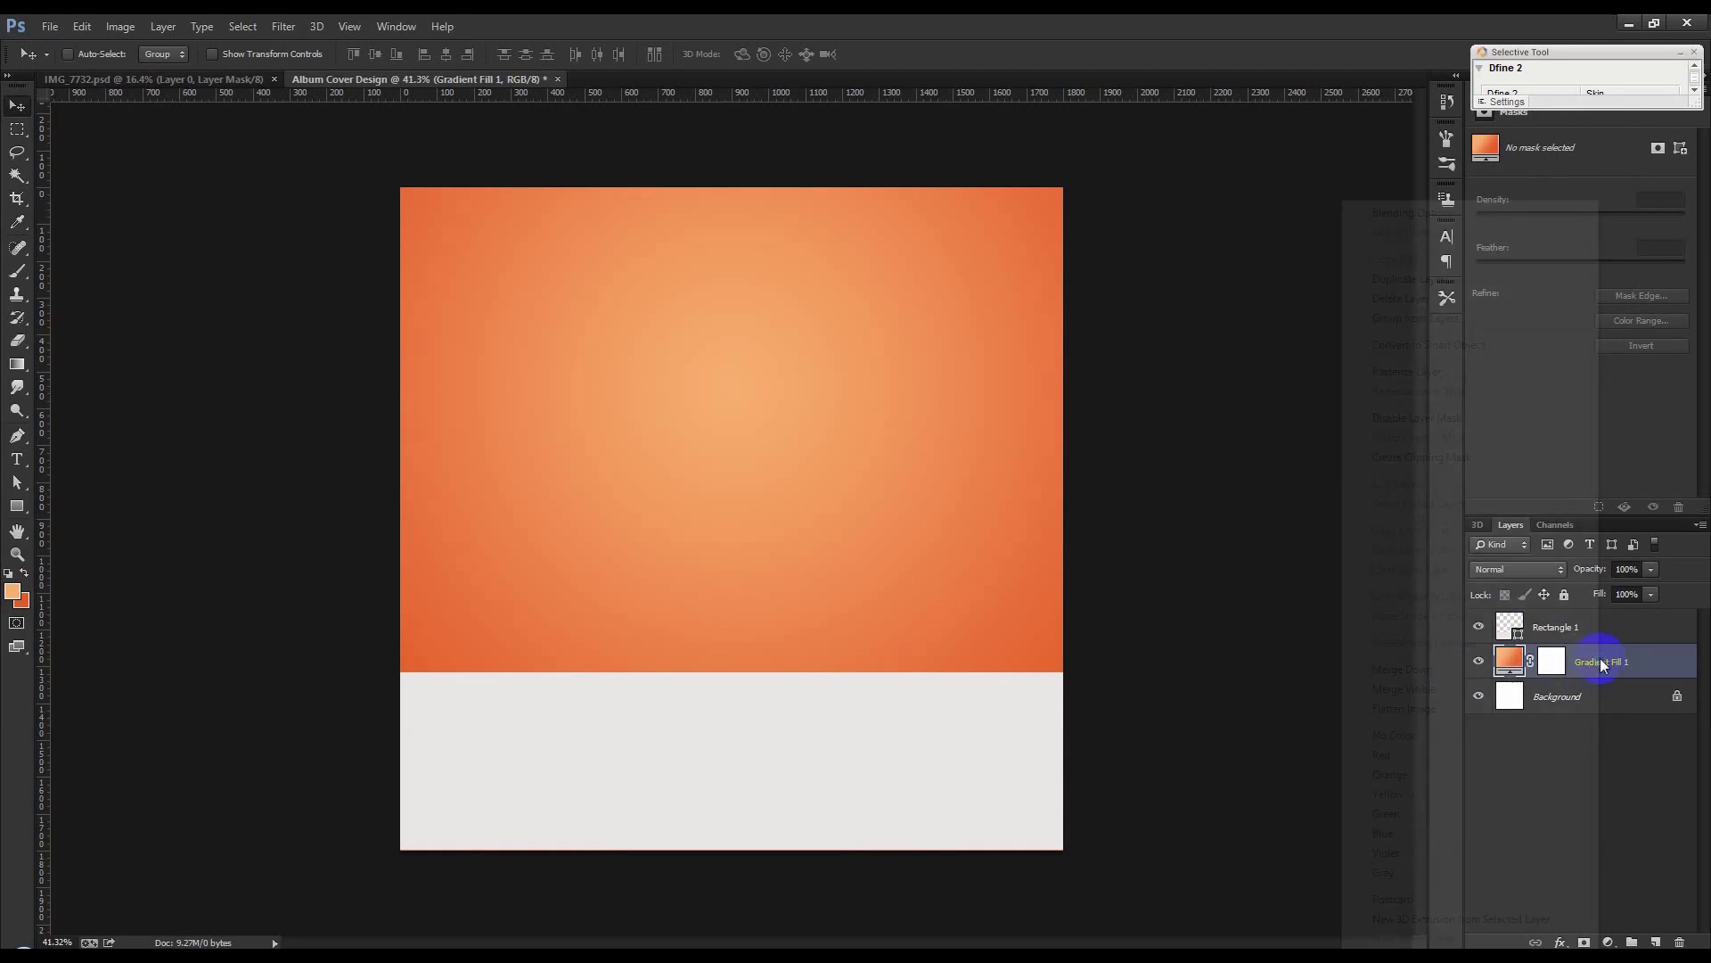
right_click(1600, 661)
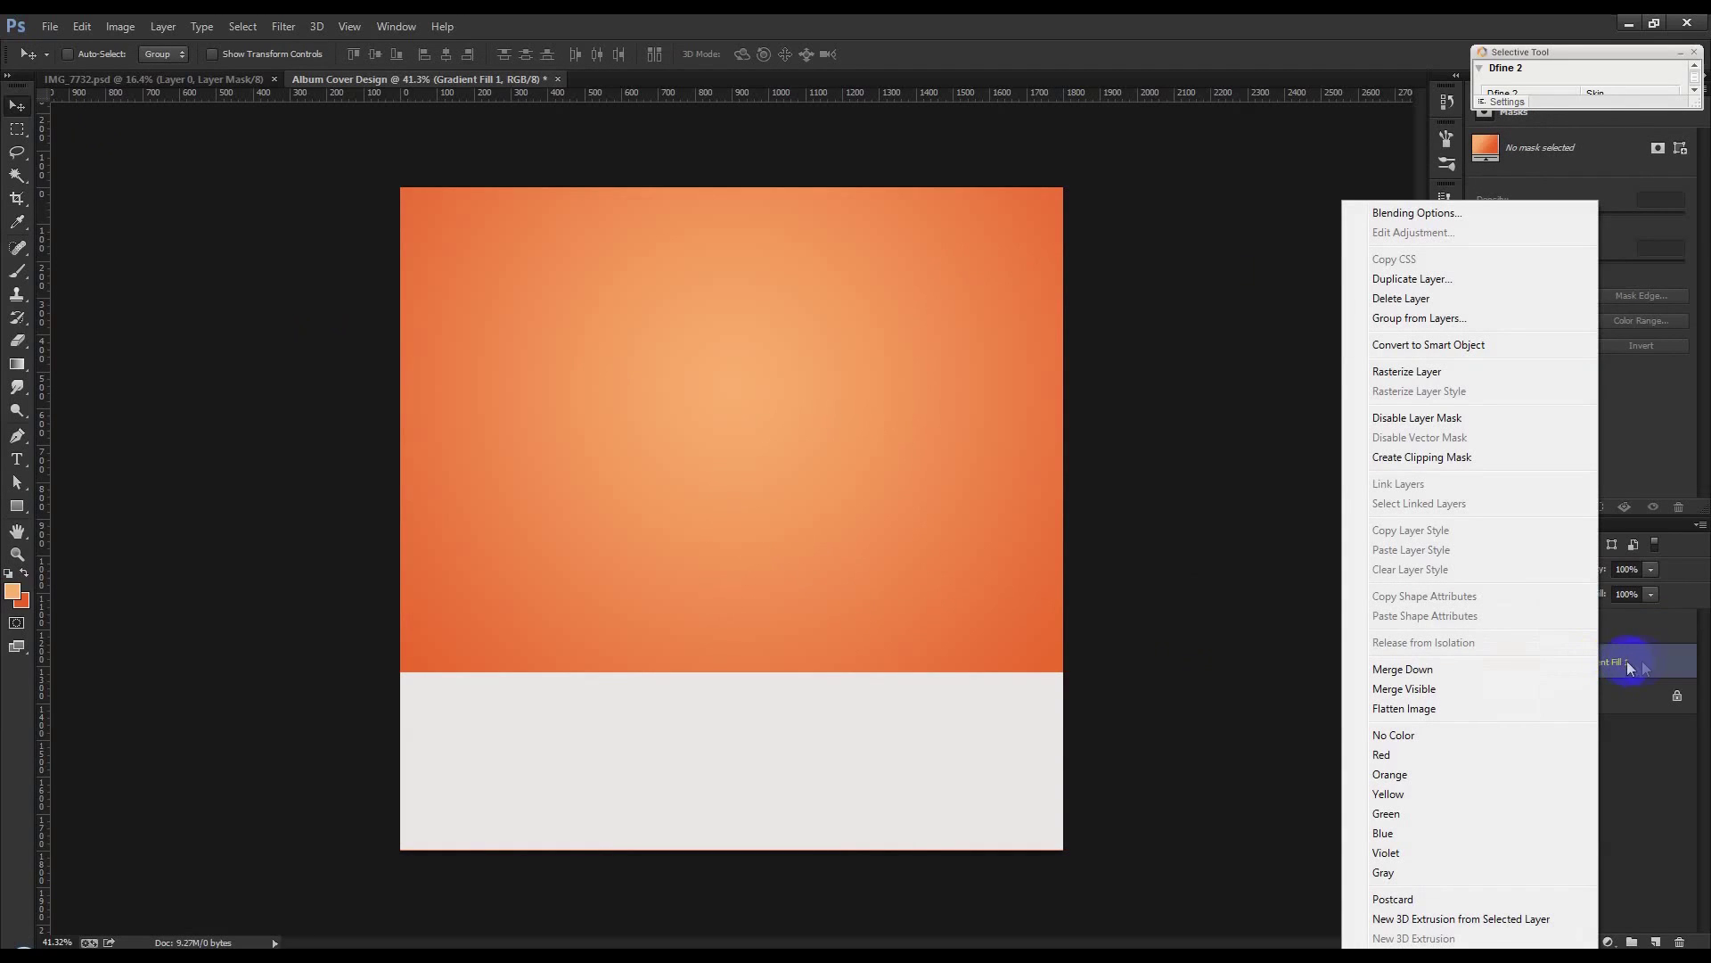
right_click(1634, 666)
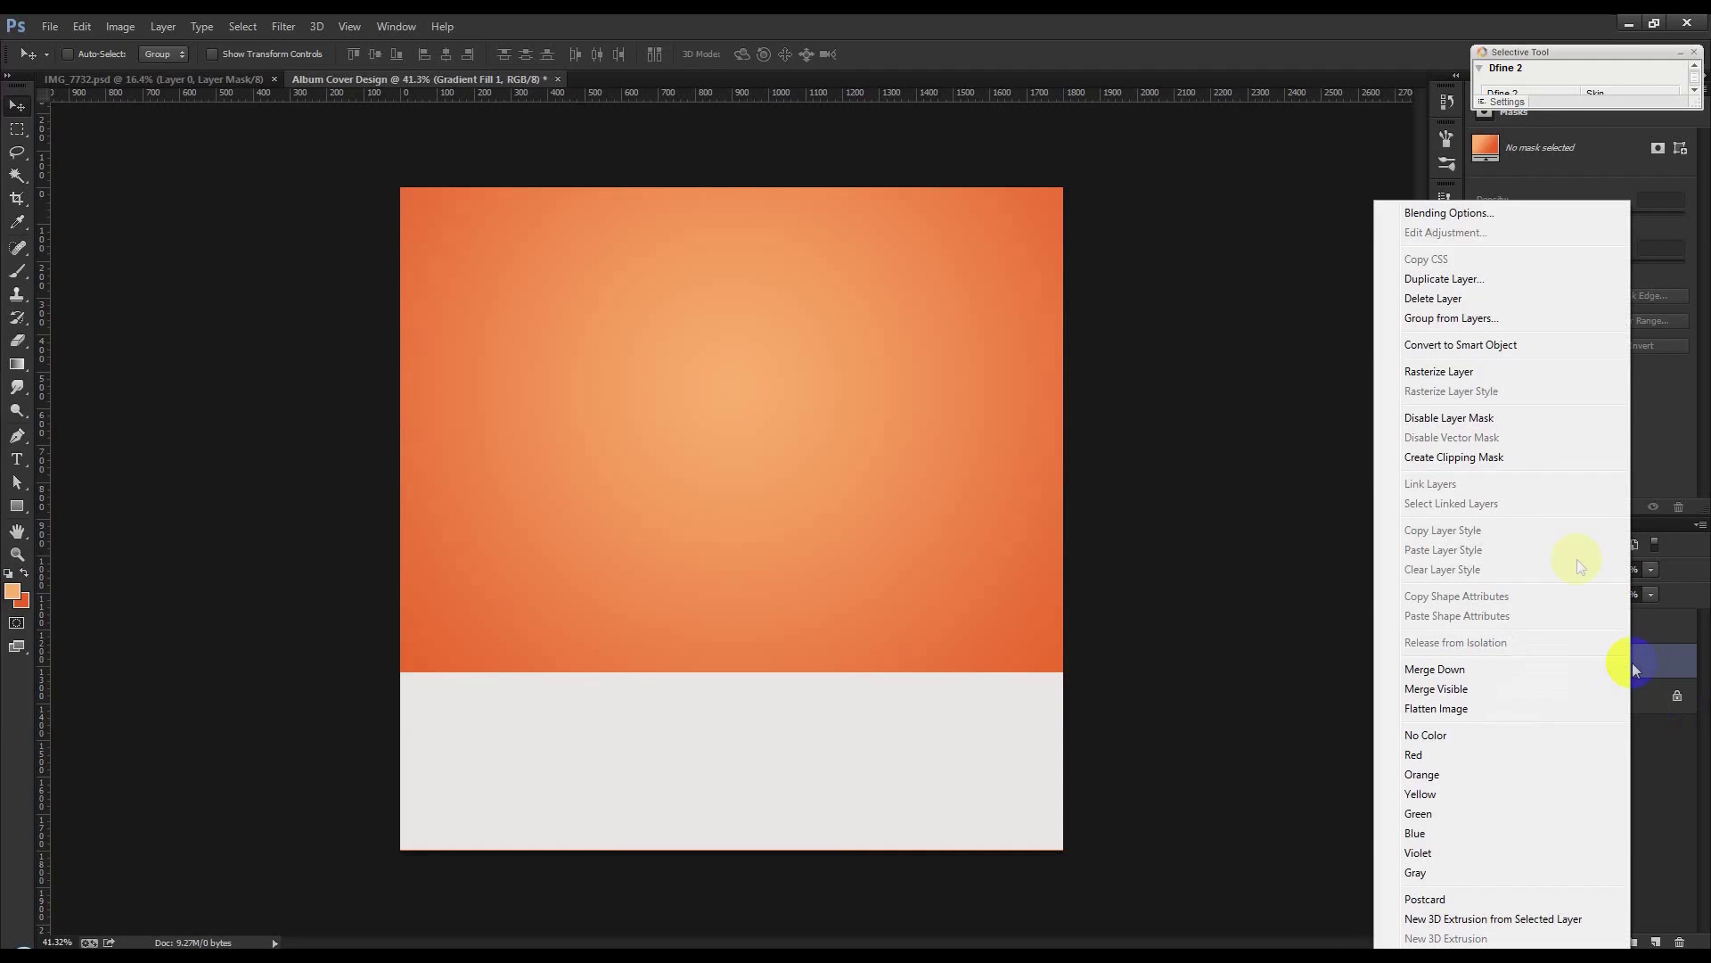
left_click(1452, 345)
mouse_move(1553, 669)
left_mouse_down()
mouse_move(1546, 626)
mouse_move(1547, 682)
left_mouse_up()
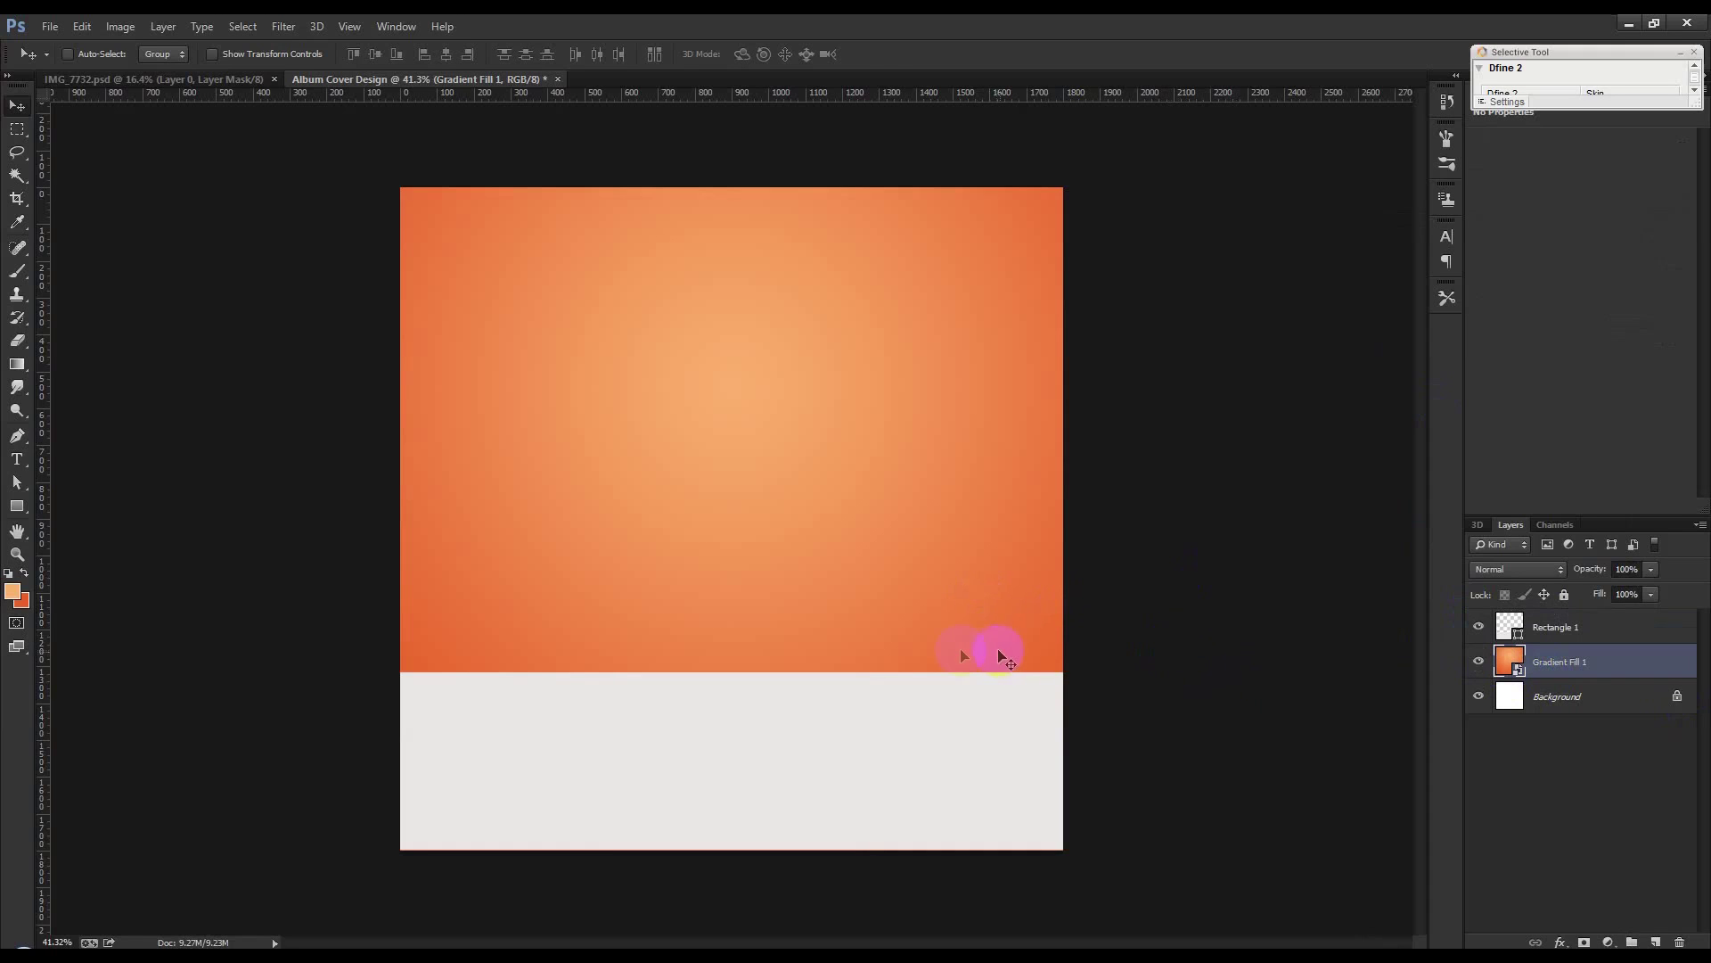
Squash the gradient layer vertically to about 81% of its height, keeping its upper edge on the canvas's upper edge
key("ctrl+t")
left_click_drag(732, 847, 742, 724)
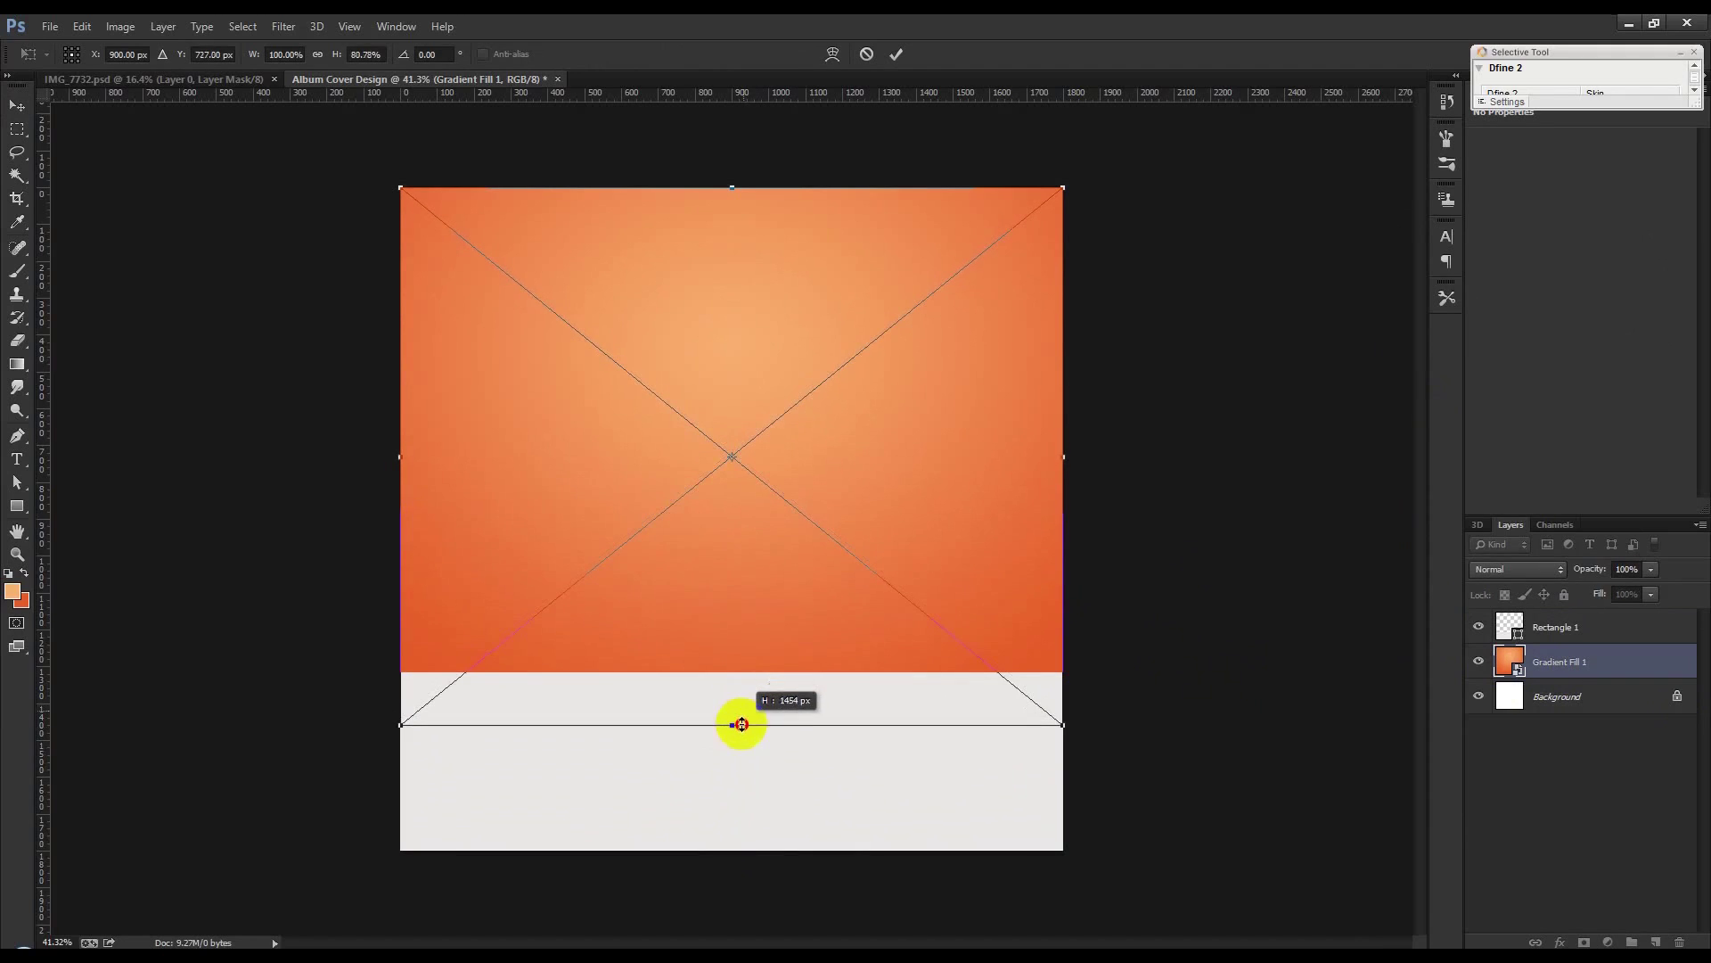
left_click(895, 55)
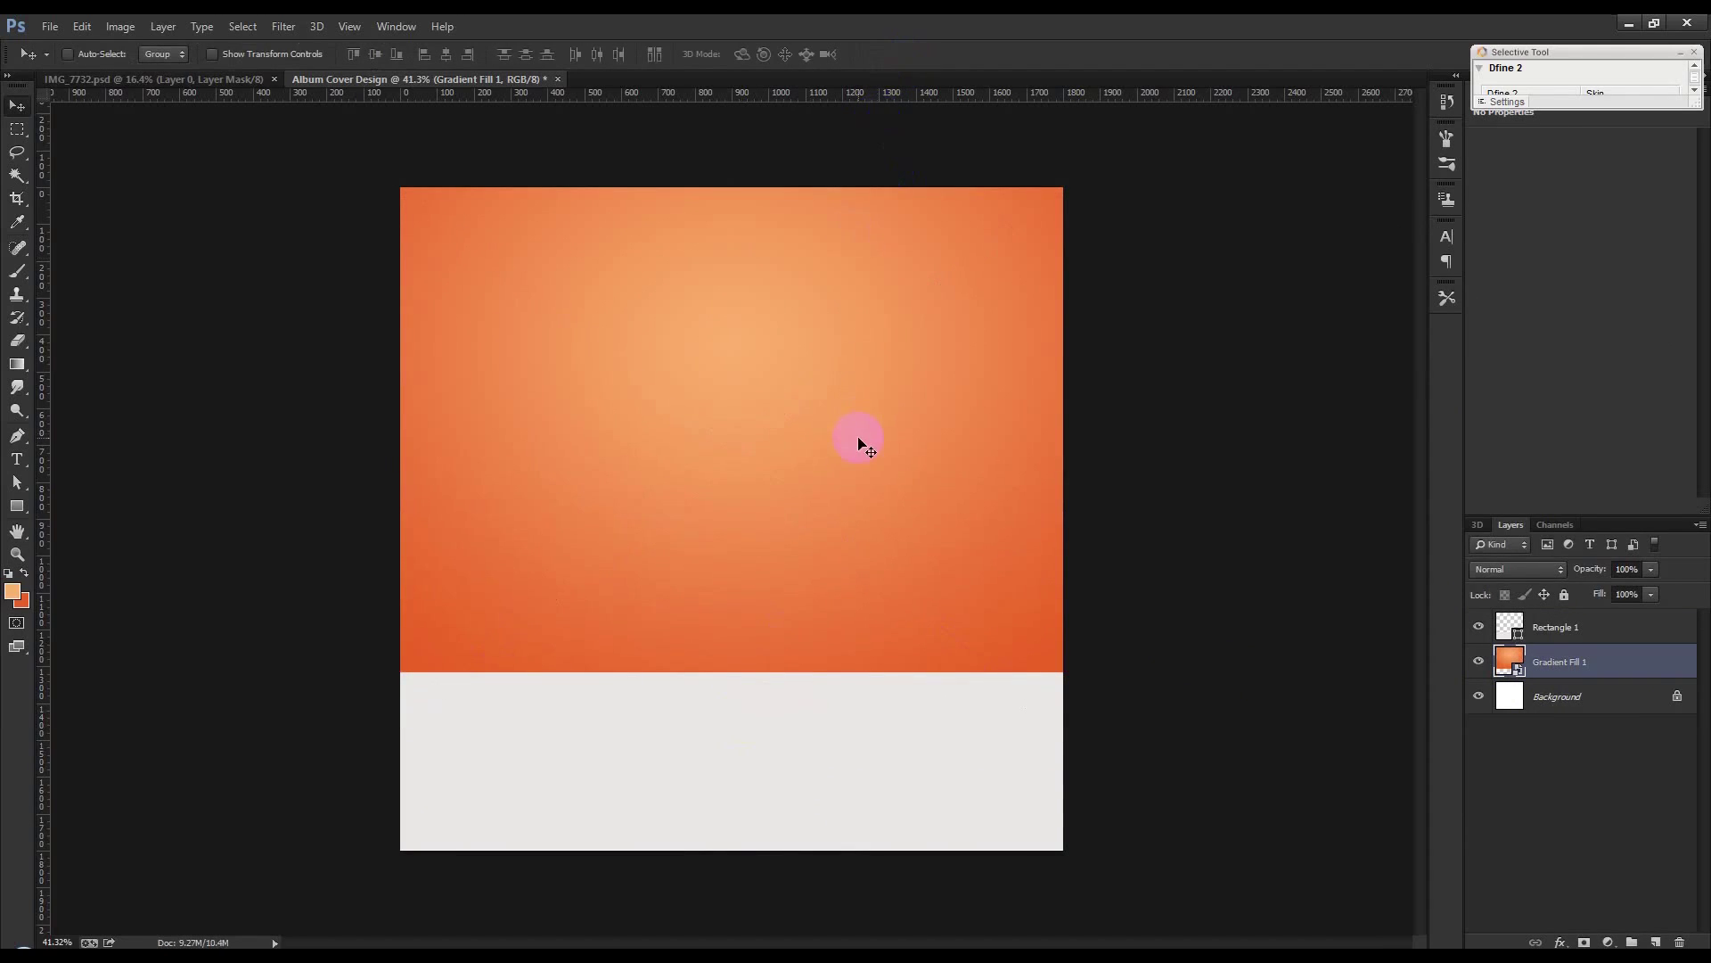
Bring the cut-out man from IMG_7732.psd into the album cover above the rectangle and convert his layer to a Smart Object
left_click(1556, 626)
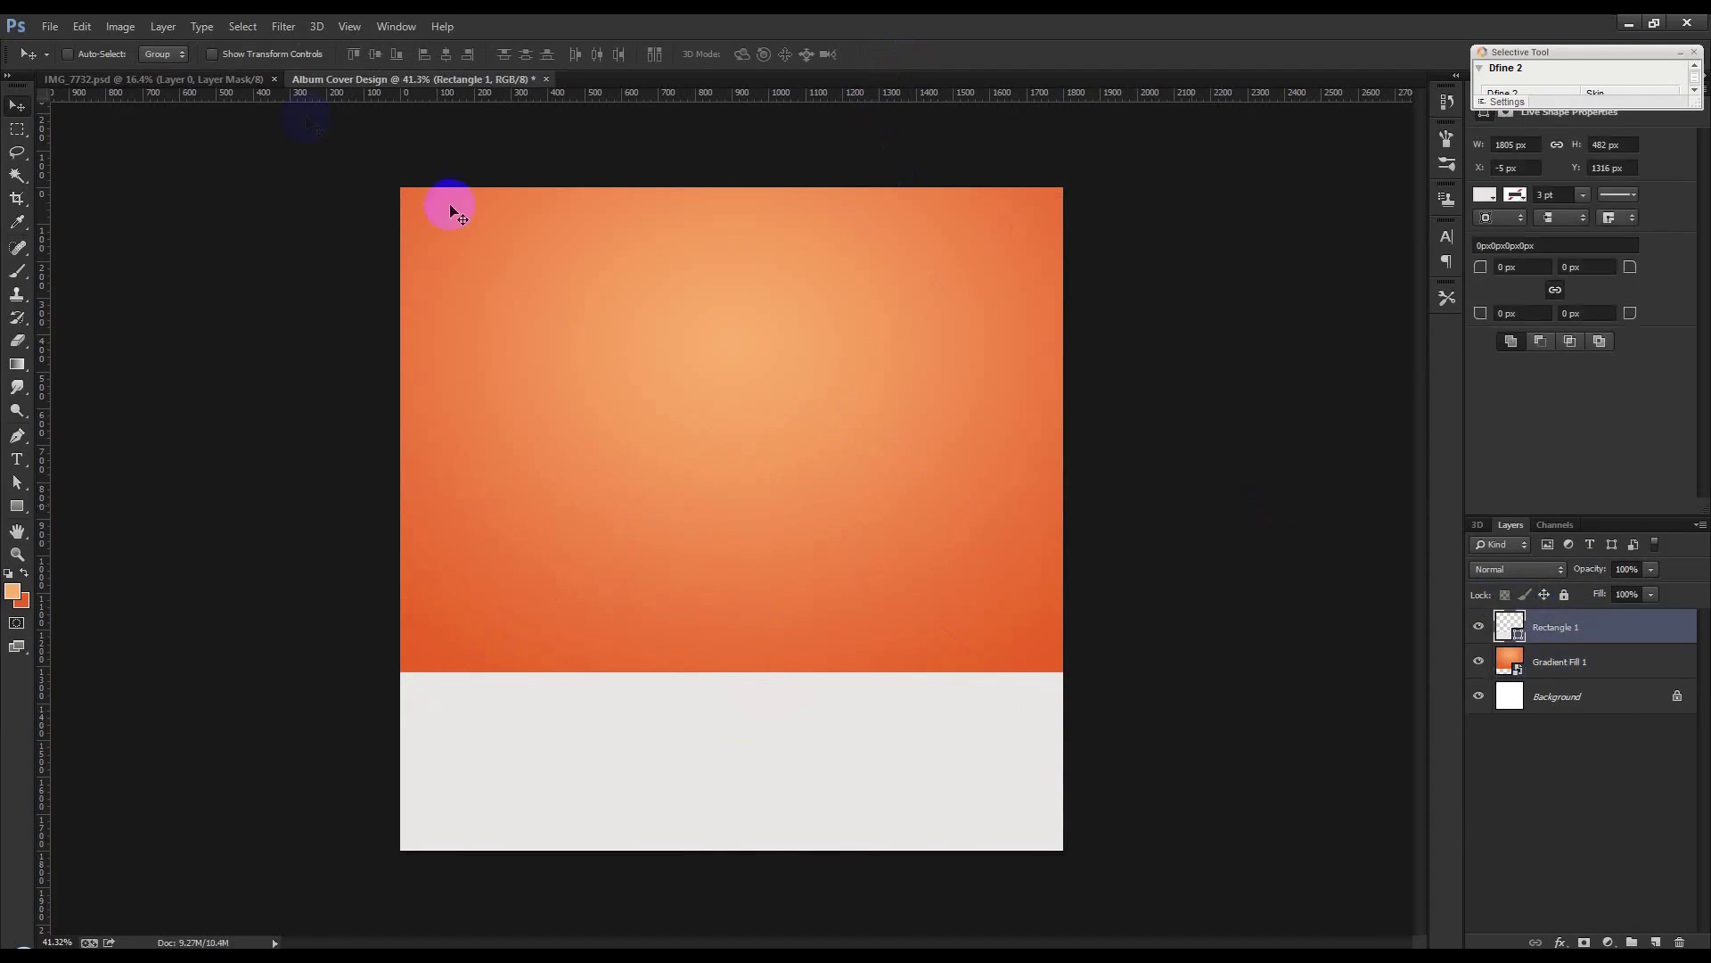
left_click(214, 79)
left_click_drag(745, 382, 791, 553)
right_click(1609, 629)
right_click(1633, 627)
left_click(1526, 355)
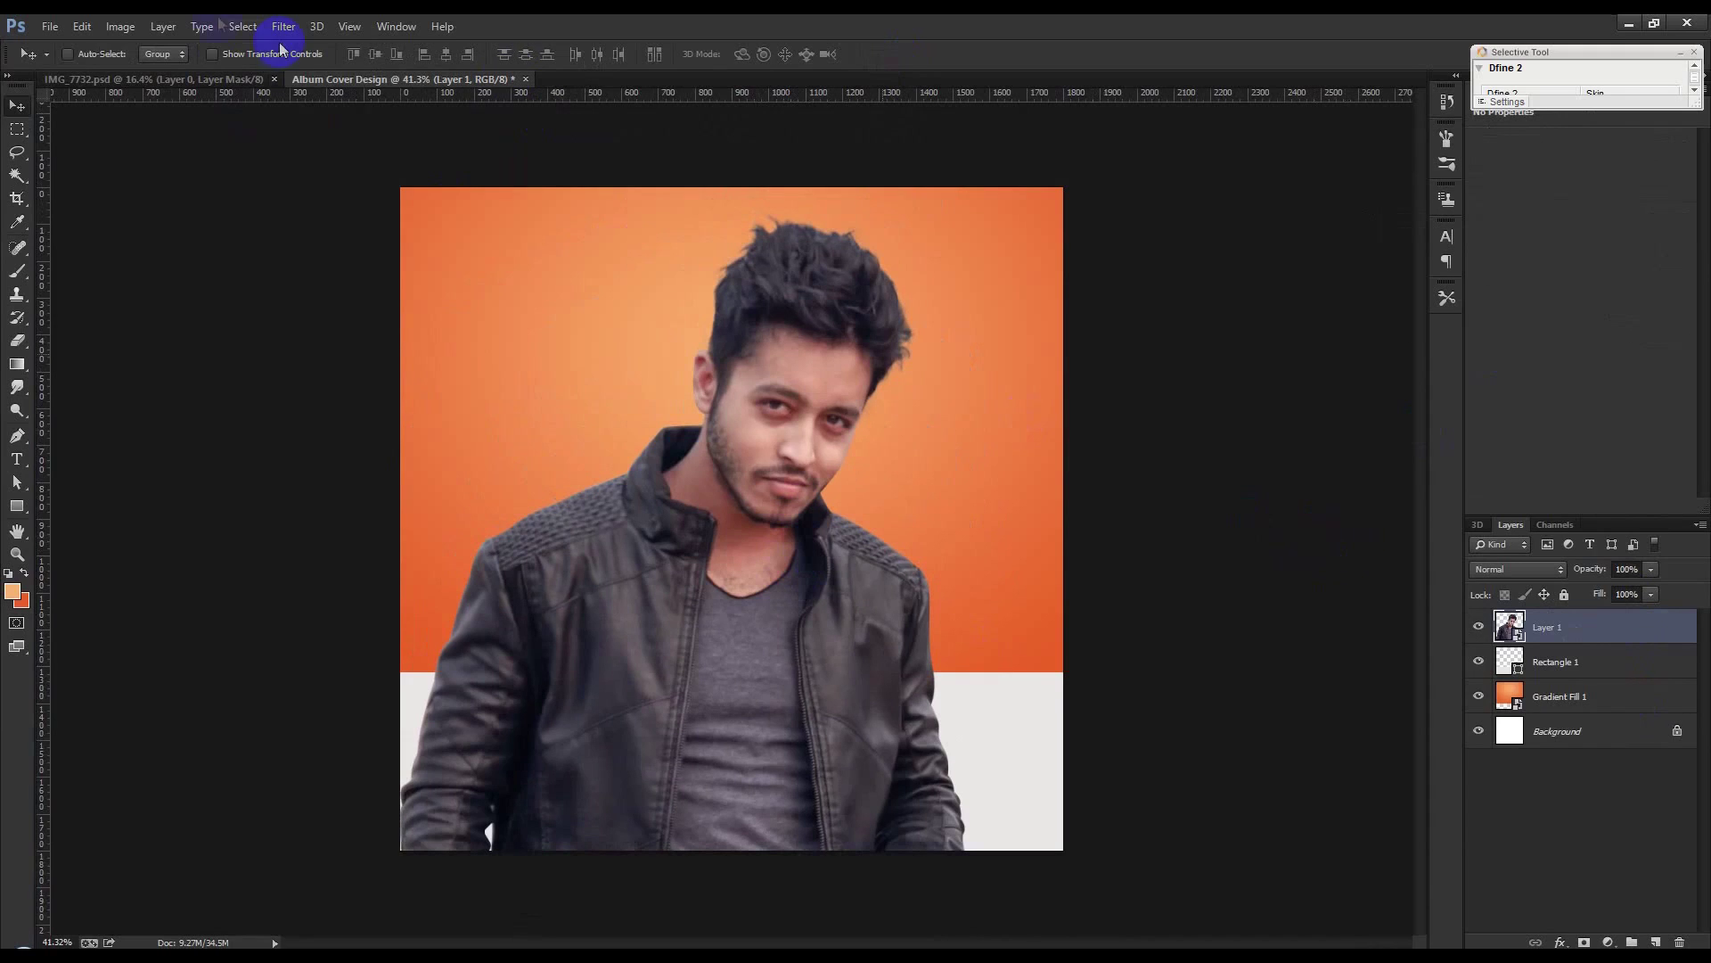
Scale the man to about 35.5%, rotate him about -5.3°, and centre him horizontally with his shoes on the grey strip
left_click(81, 26)
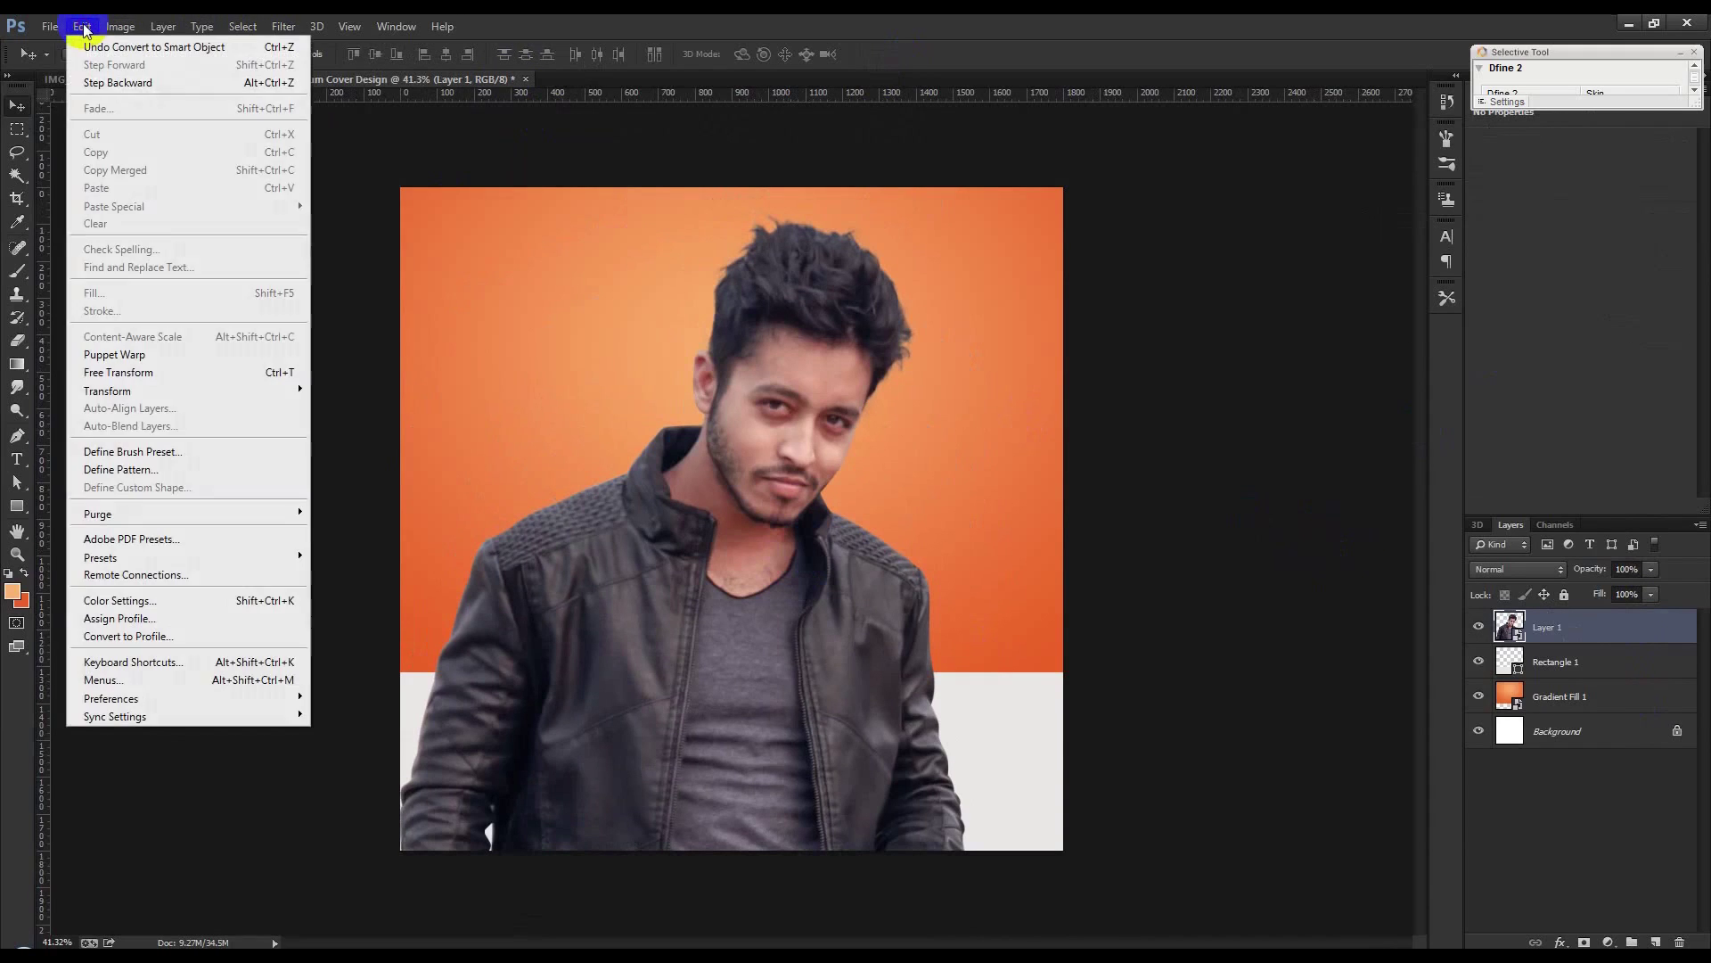
left_click(130, 373)
left_click_drag(965, 212, 643, 664)
left_click_drag(789, 747, 805, 343)
left_click_drag(754, 457, 775, 399)
left_click_drag(823, 290, 847, 241)
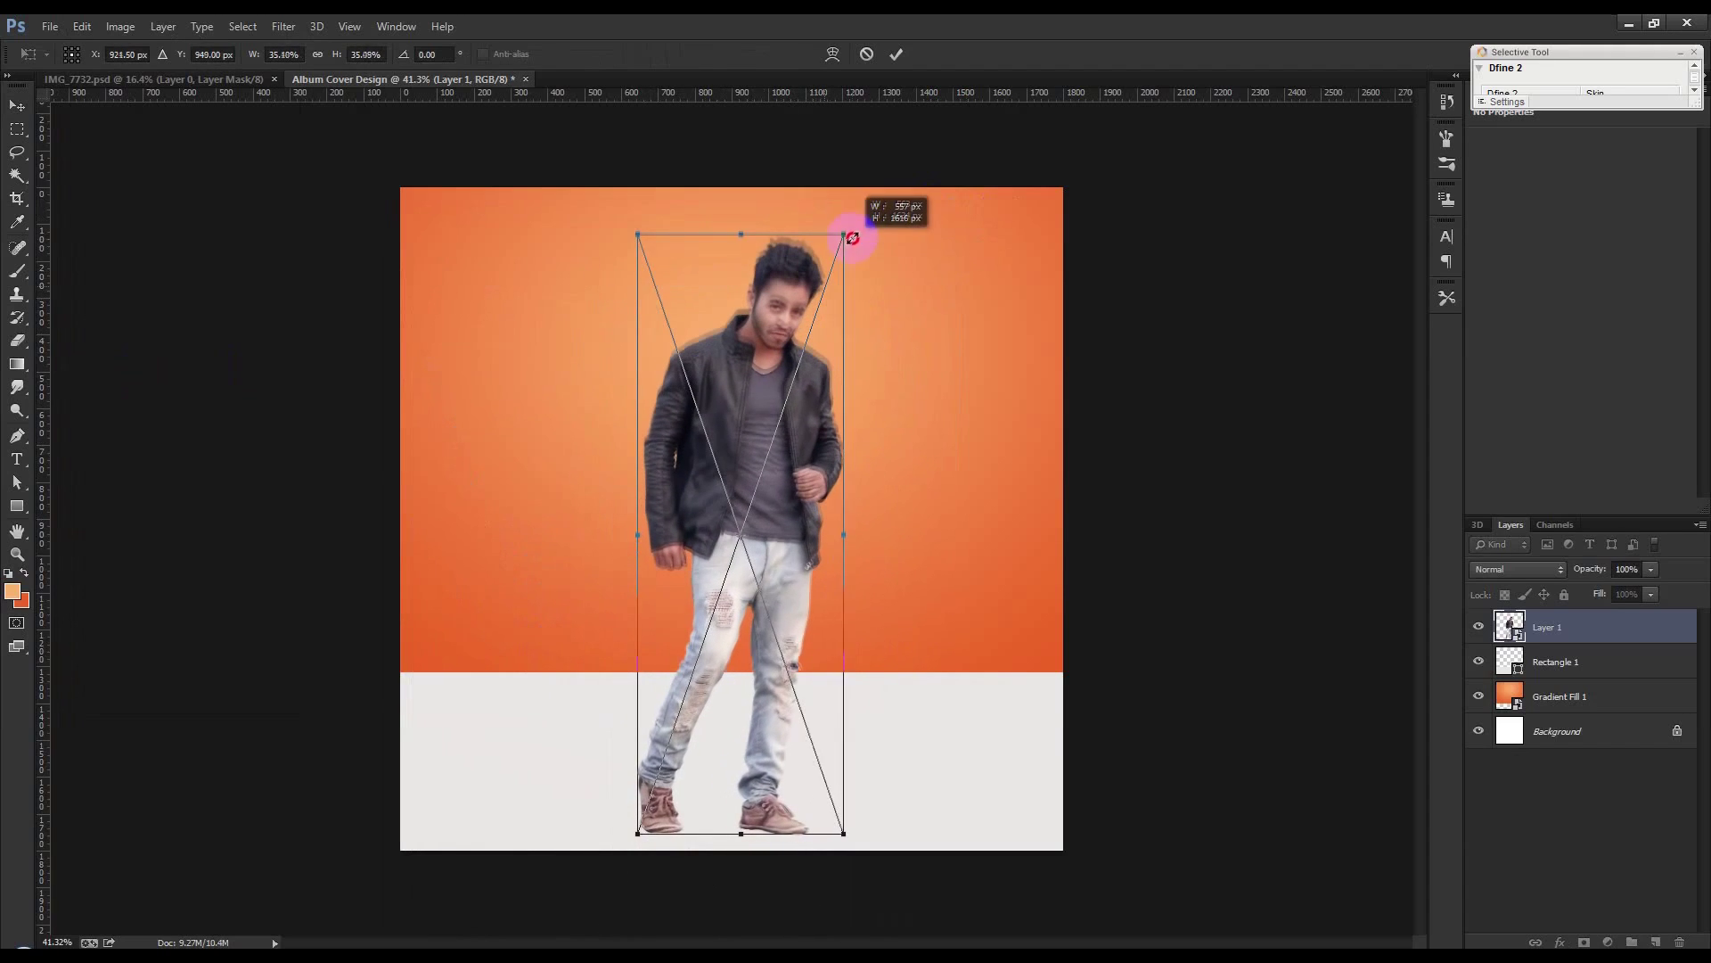
left_click_drag(959, 332, 955, 321)
left_click_drag(741, 456, 739, 451)
left_click_drag(914, 456, 912, 451)
left_click_drag(737, 494, 737, 486)
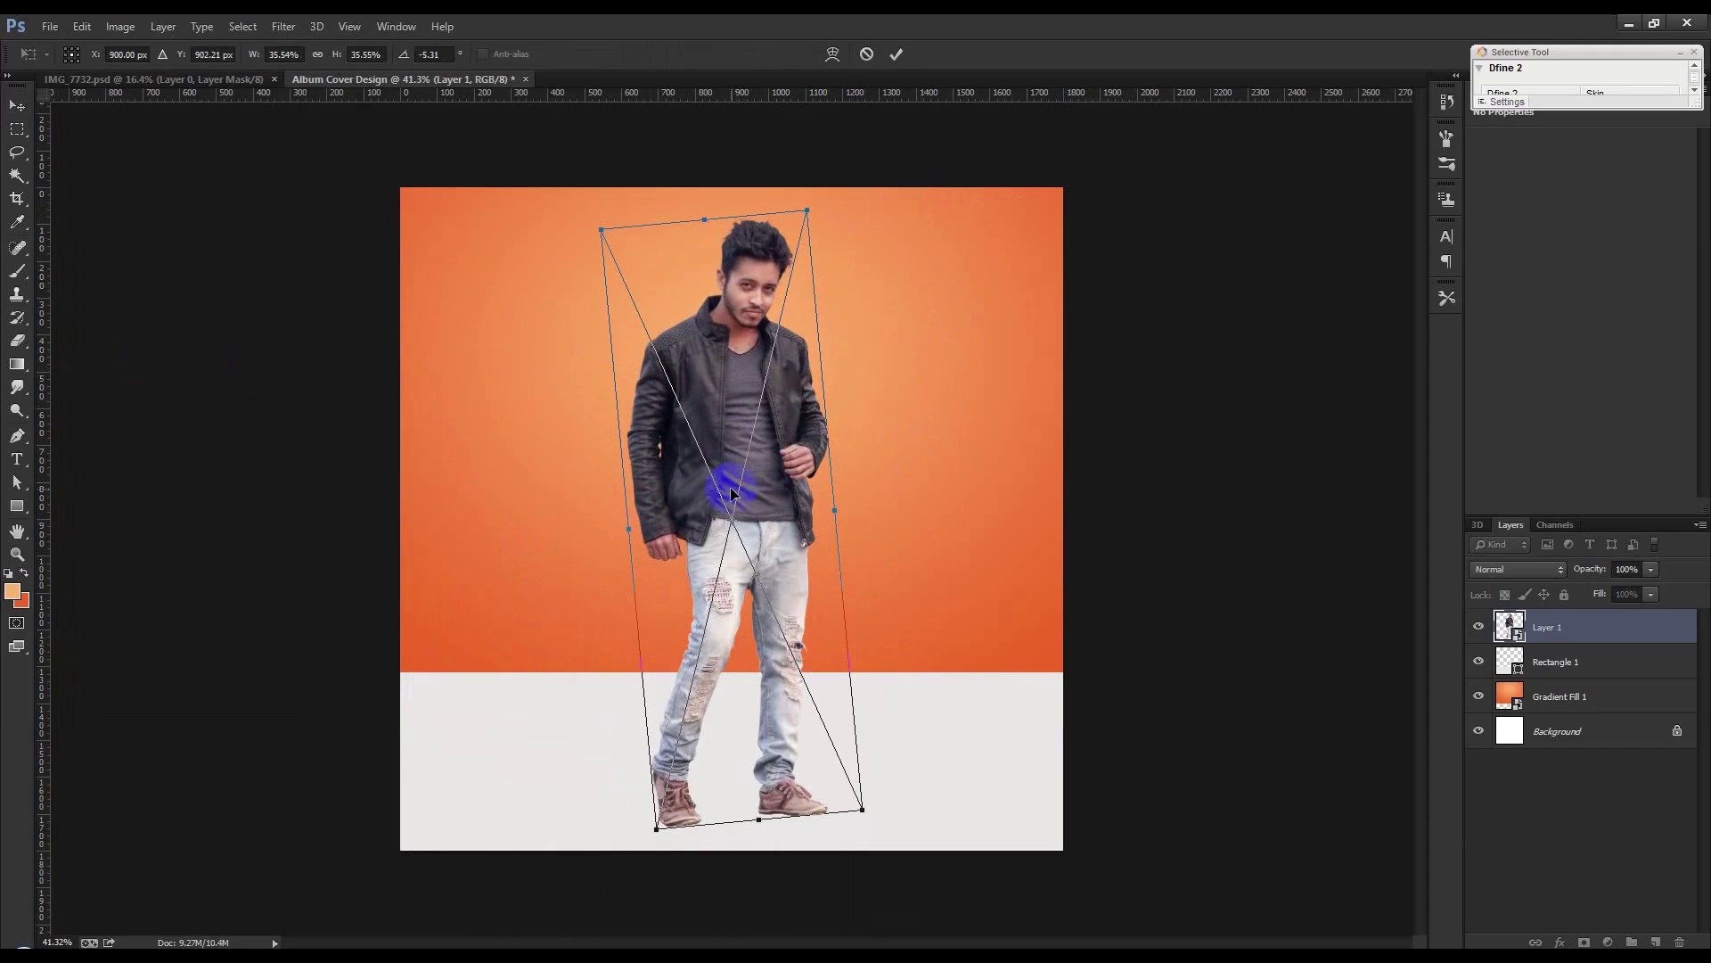
key("Return")
Add an empty layer directly above the rectangle layer, beneath the man
scroll(729, 492, "up", 1)
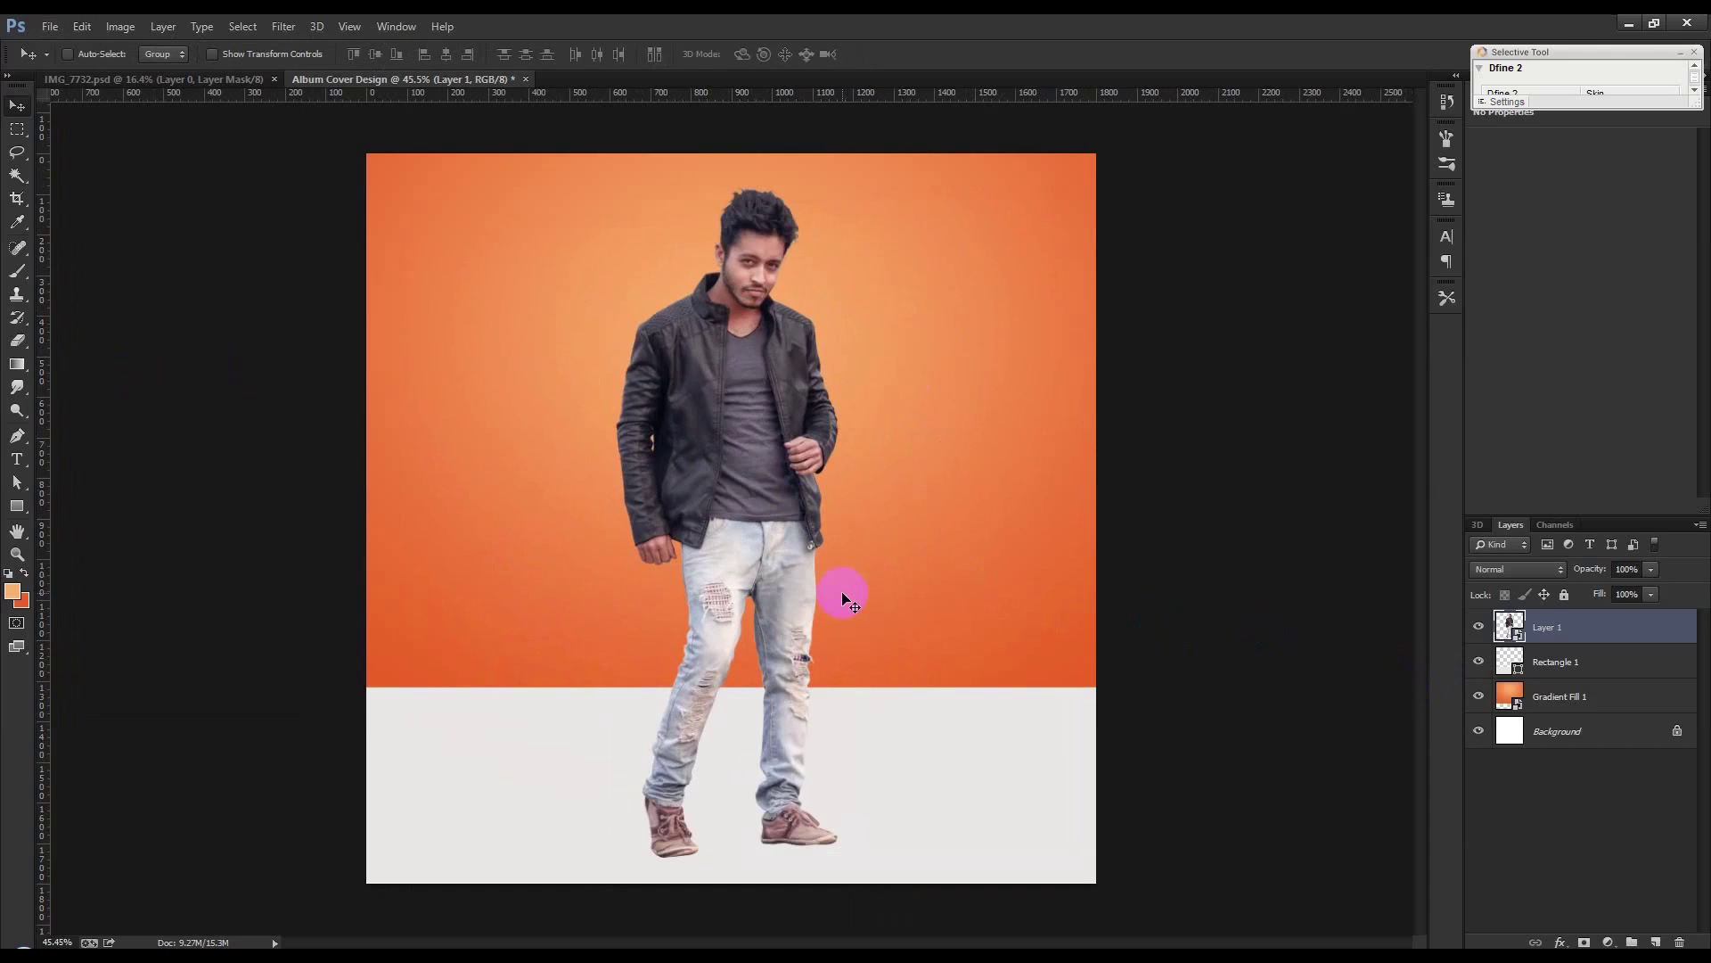
scroll(840, 594, "down", 1)
left_click(788, 625)
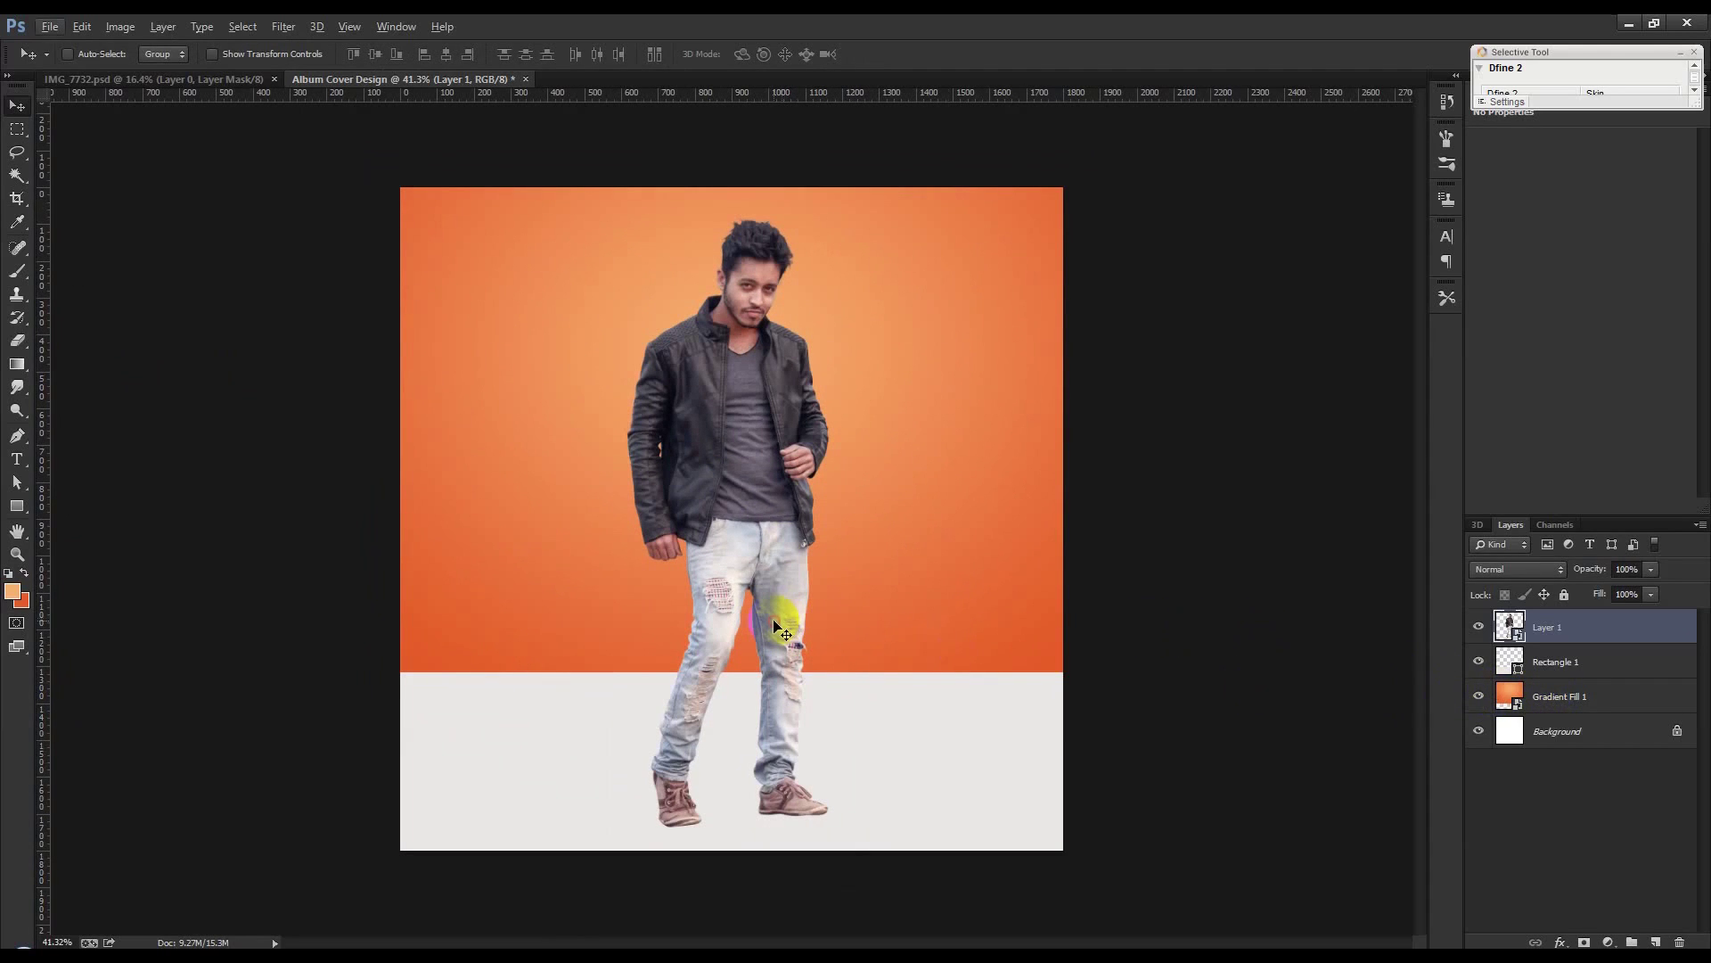
scroll(699, 836, "up", 6)
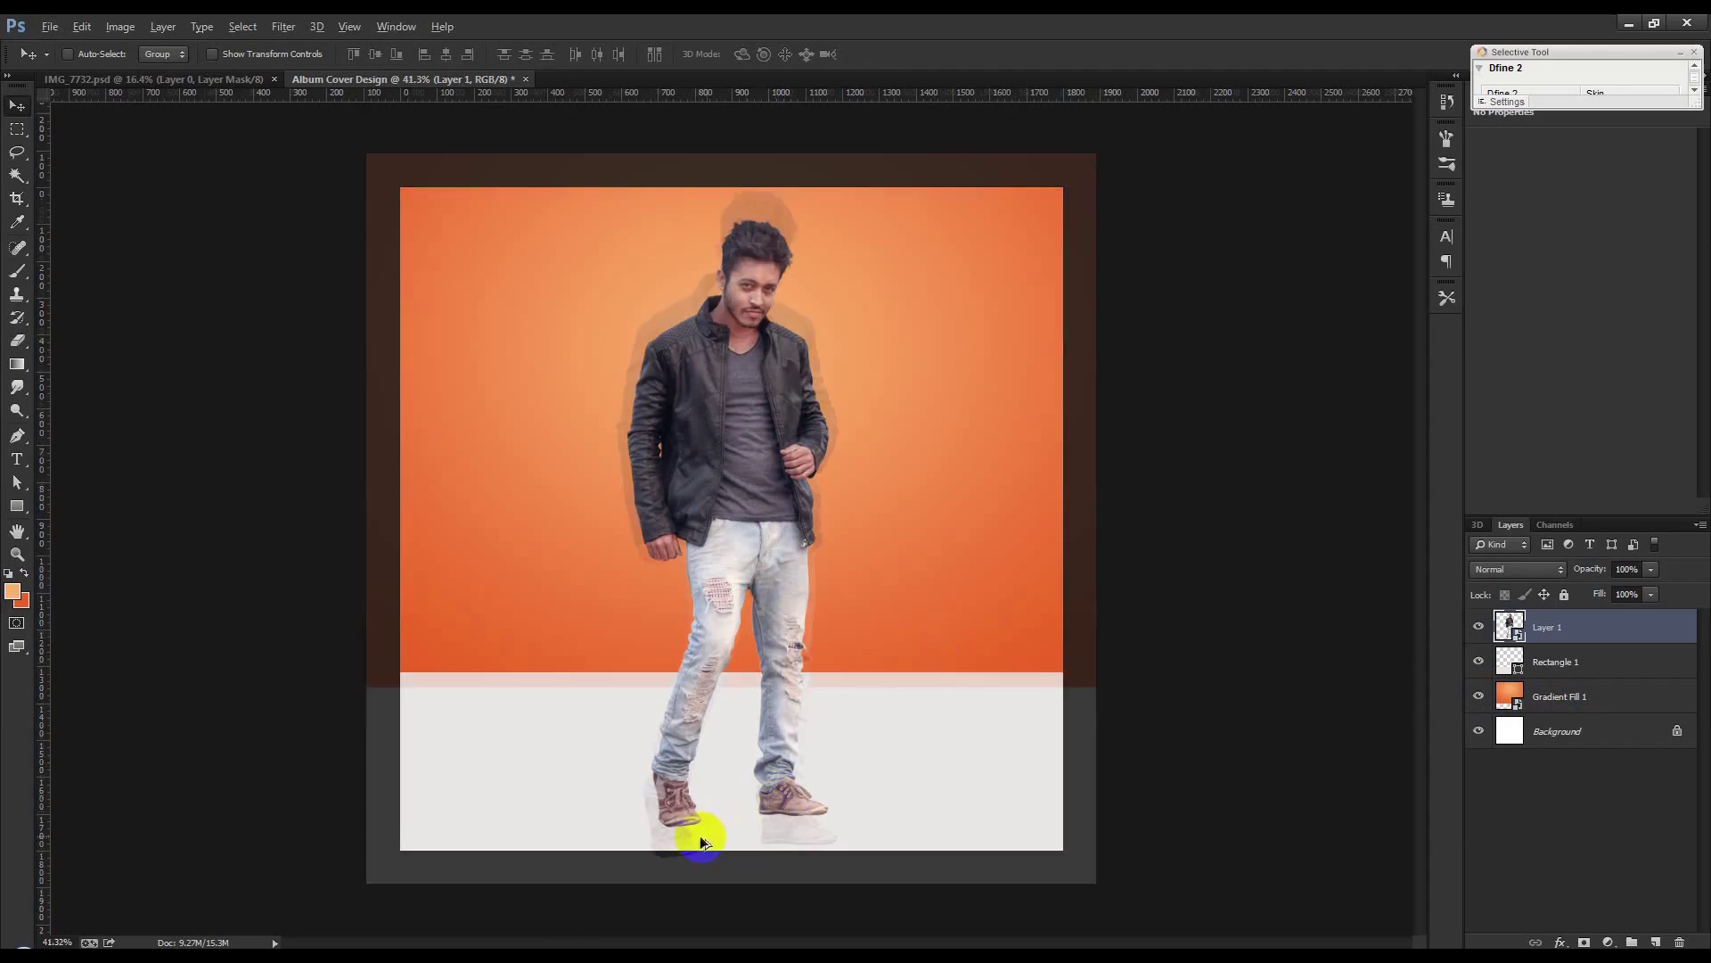
left_click_drag(710, 830, 746, 668)
scroll(758, 695, "up", 2)
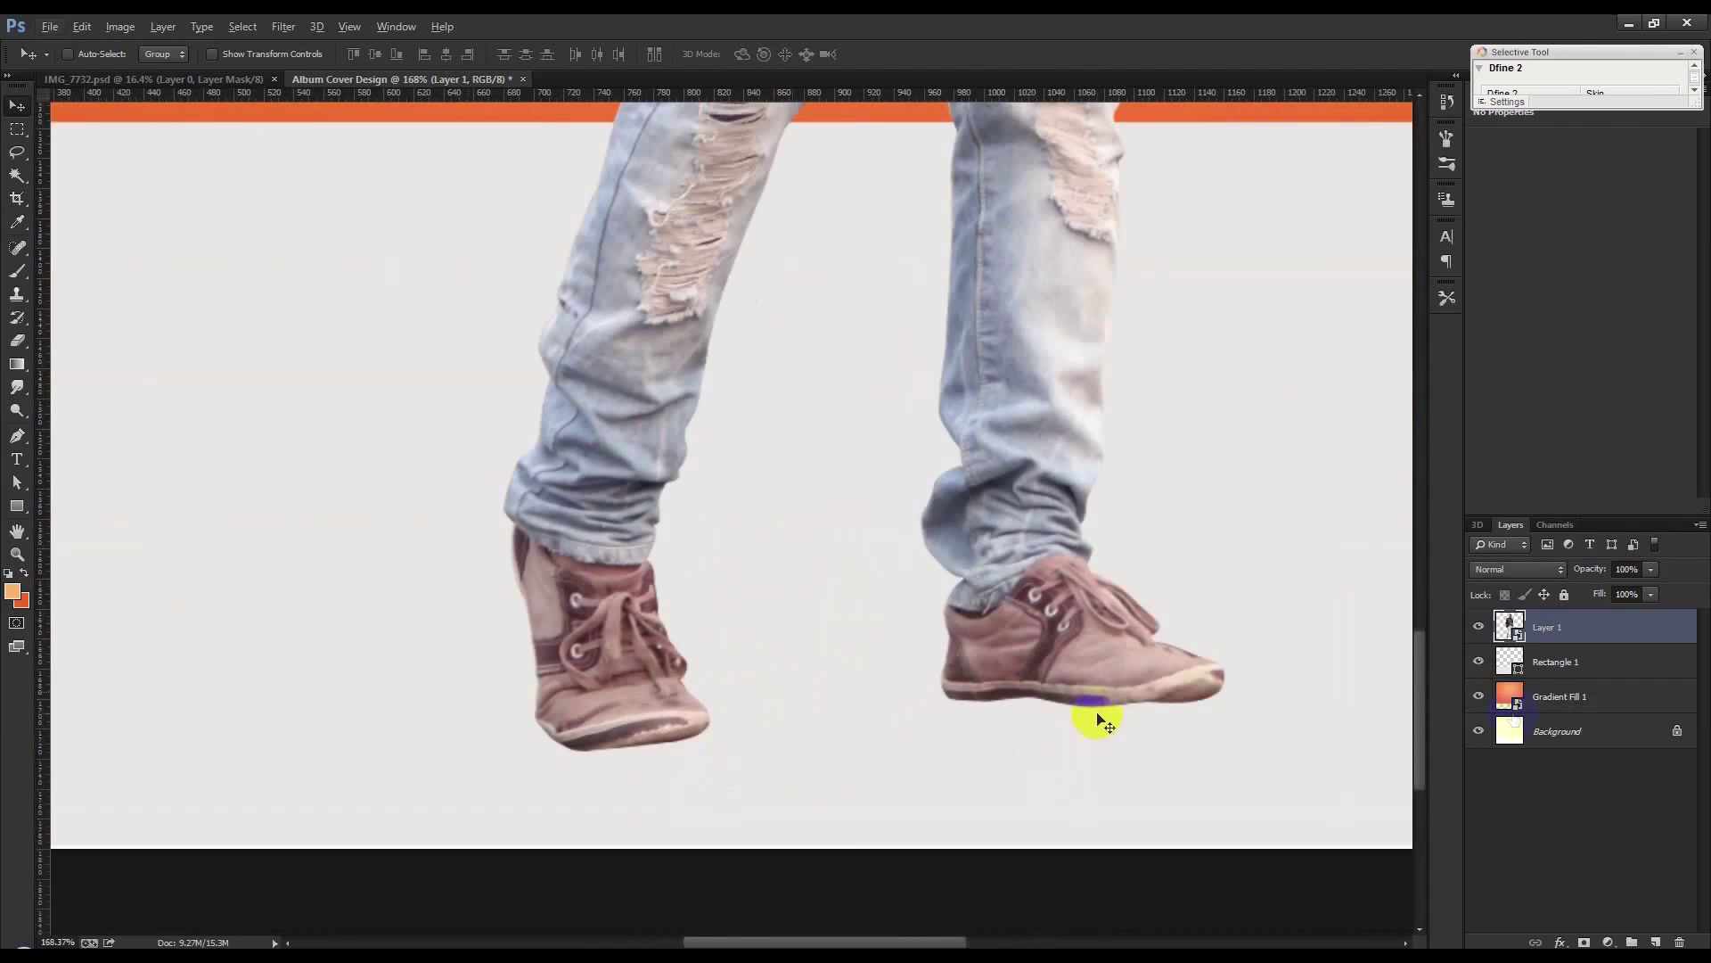
left_click(1557, 662)
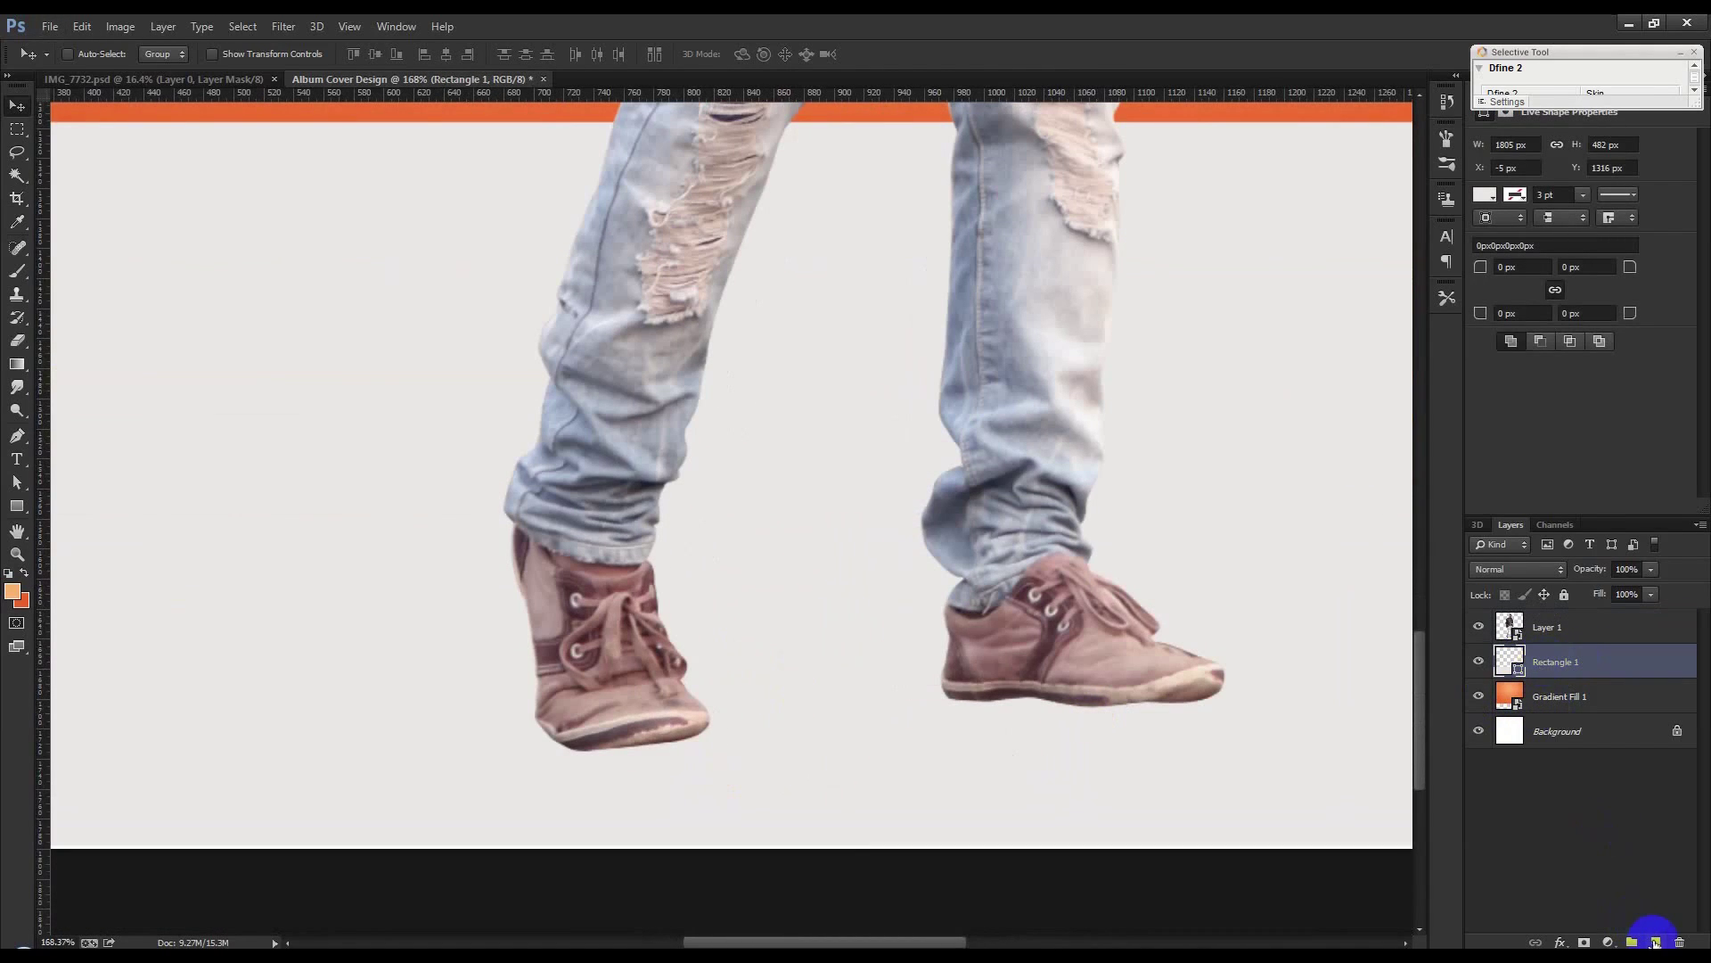
left_click(1655, 942)
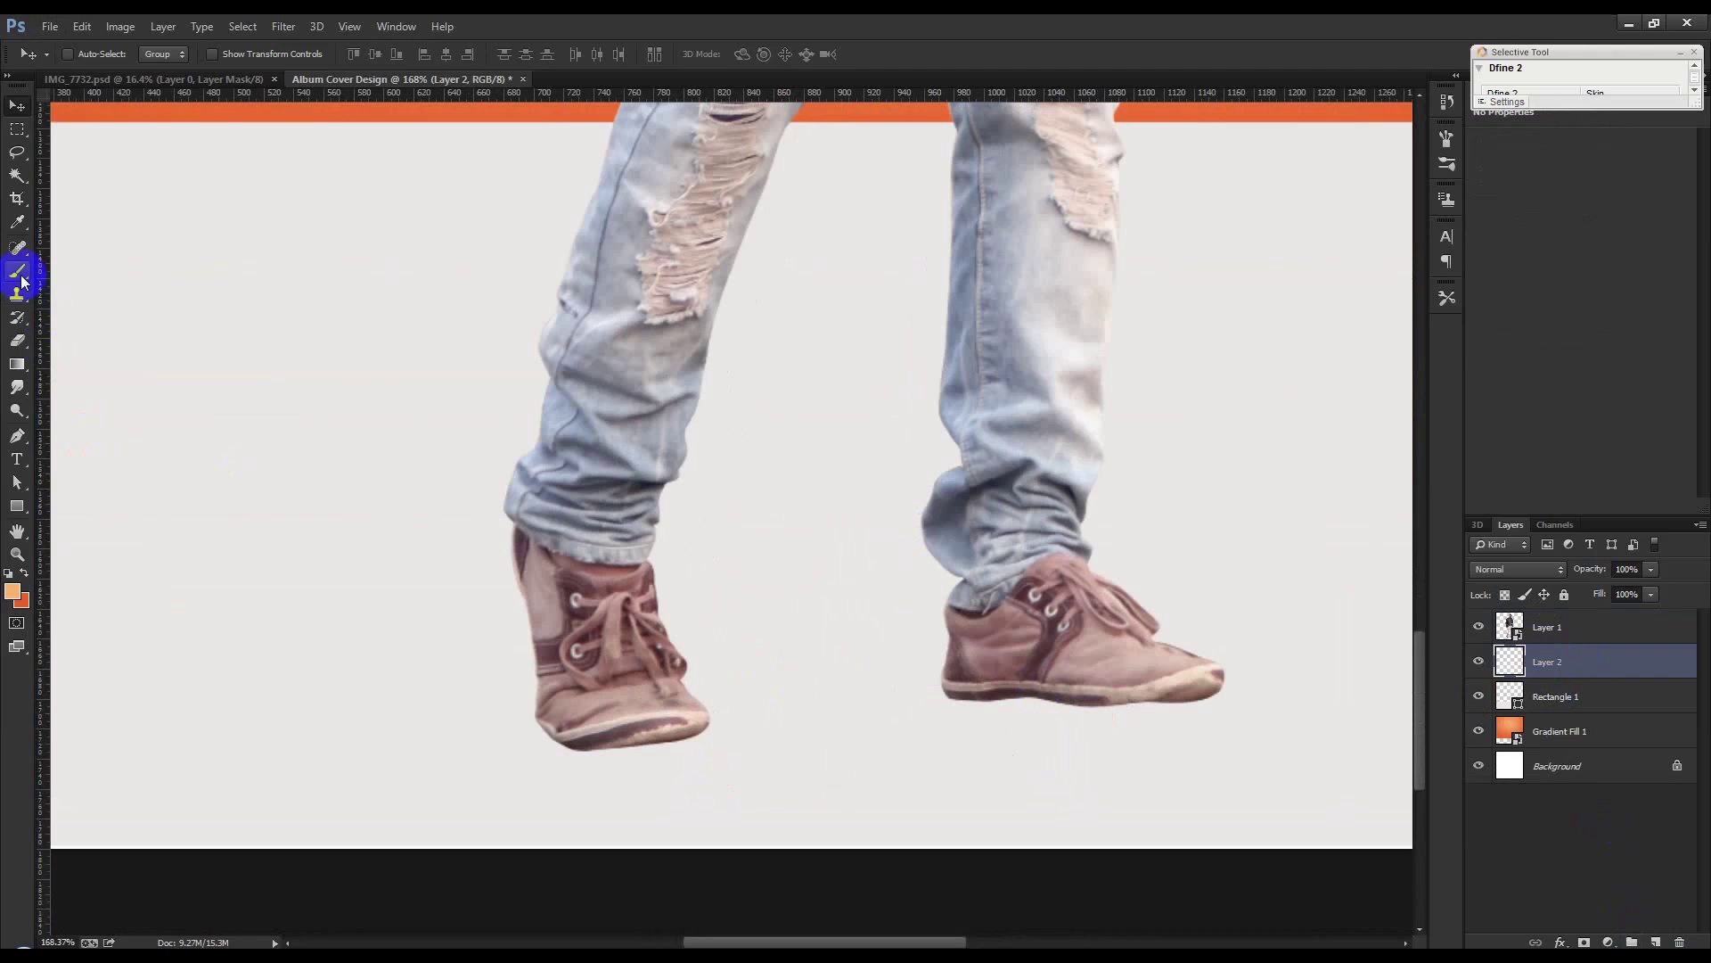
Set the foreground color to dark grey-brown 615a54
left_click(12, 591)
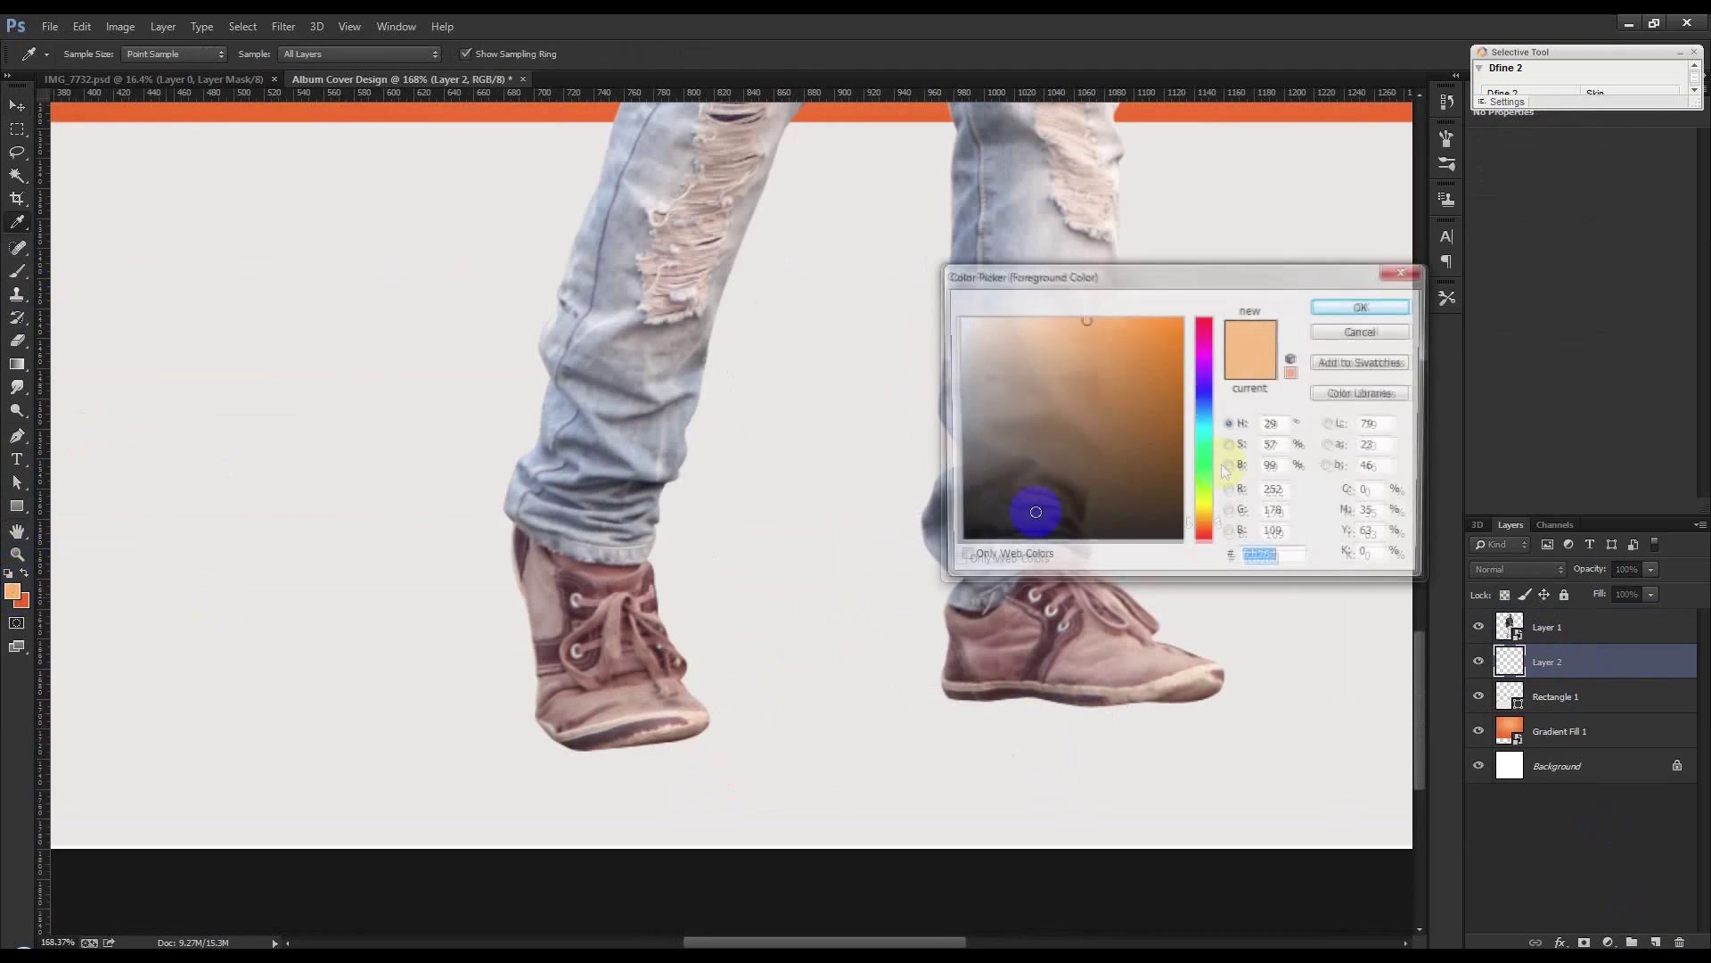
mouse_move(1133, 444)
left_mouse_down()
mouse_move(1039, 473)
mouse_move(1050, 459)
mouse_move(987, 457)
left_mouse_up()
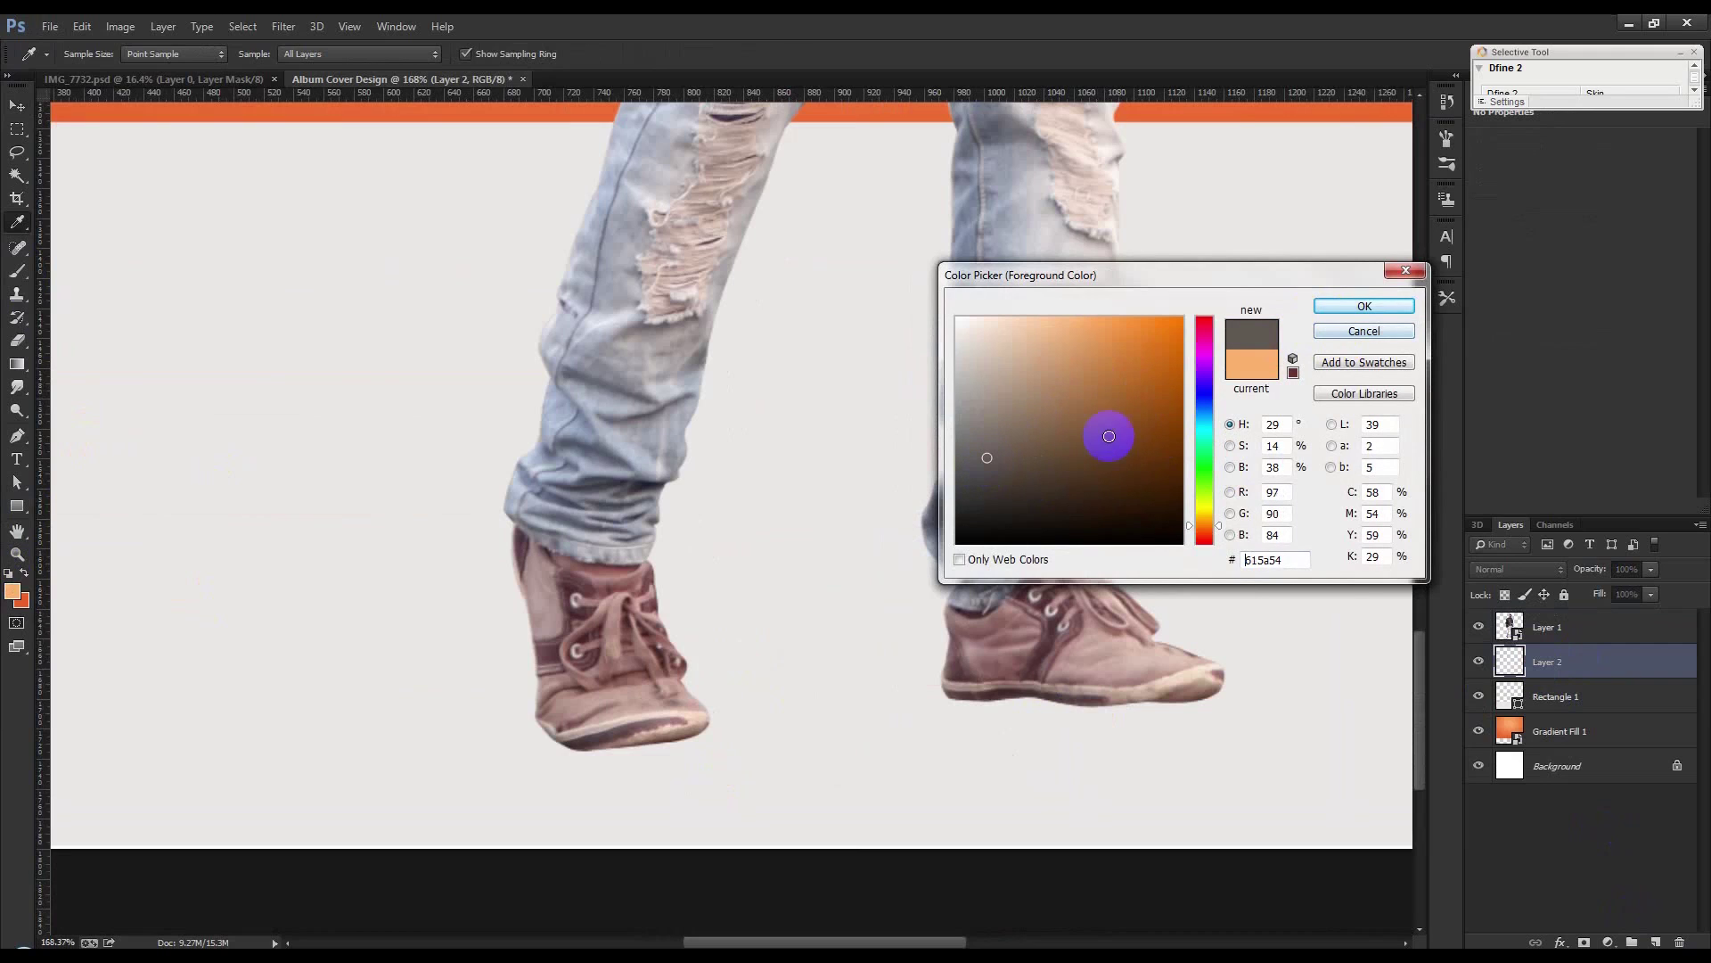
left_click(1387, 308)
Paint one soft brush dab, 100 px with 0% hardness, on the empty layer and move it clear of the man's leg
left_click(17, 270)
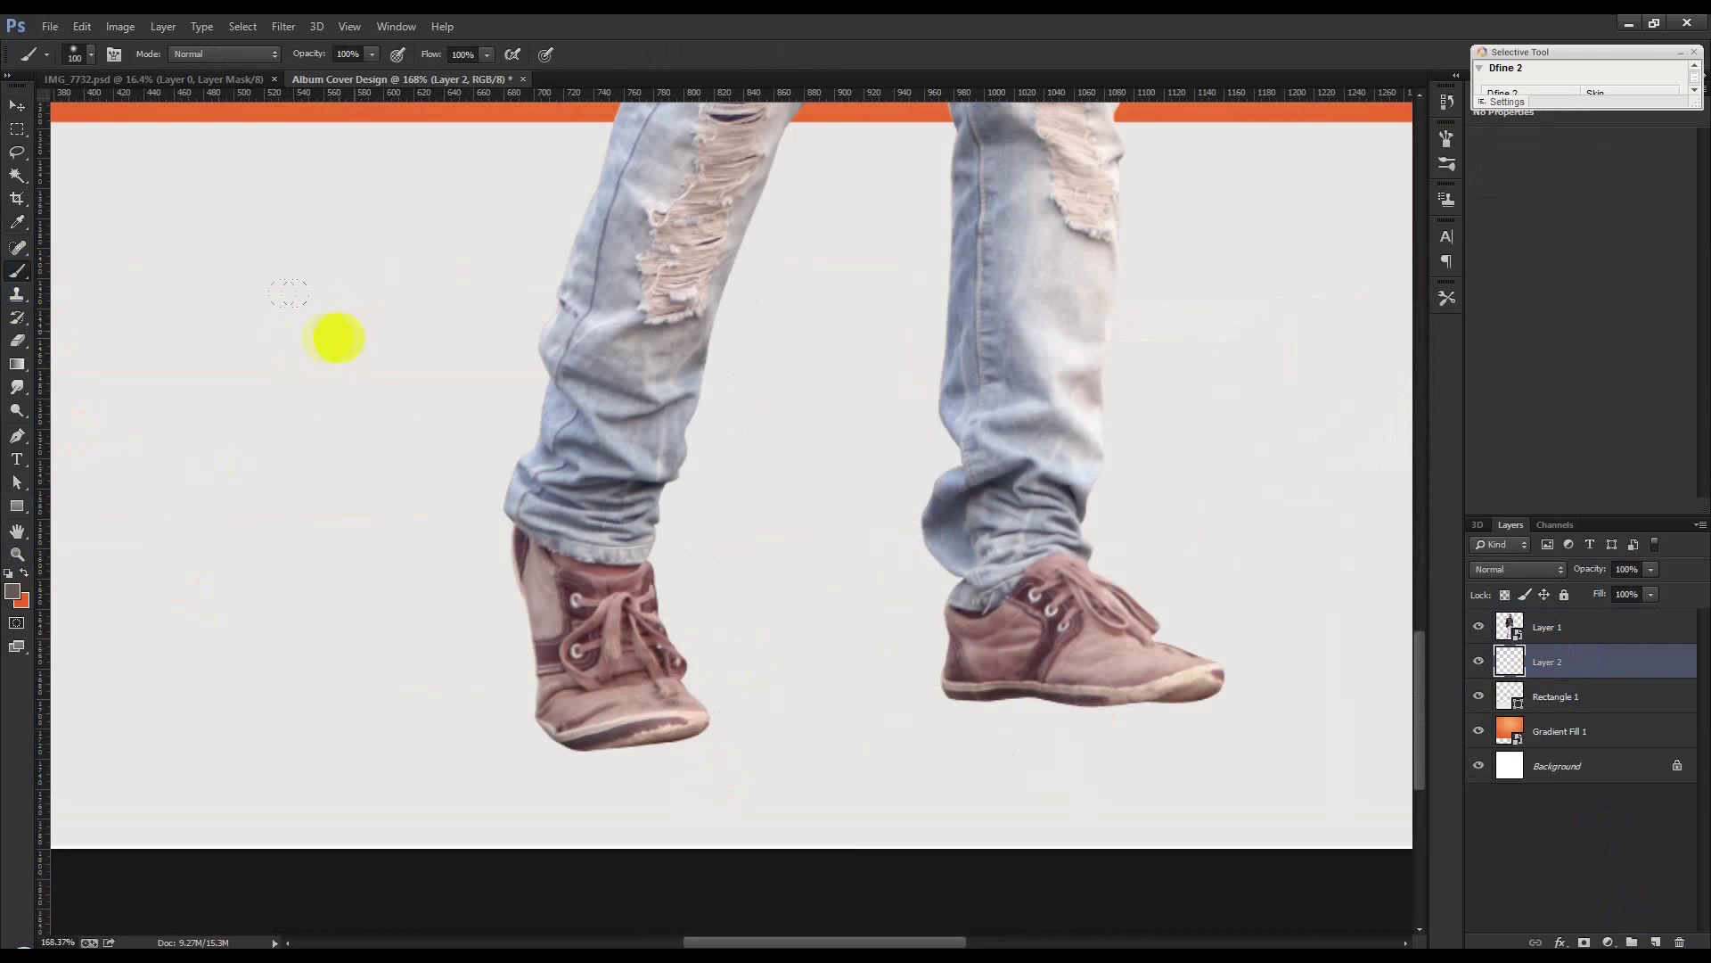
right_click(336, 336)
left_click(475, 462)
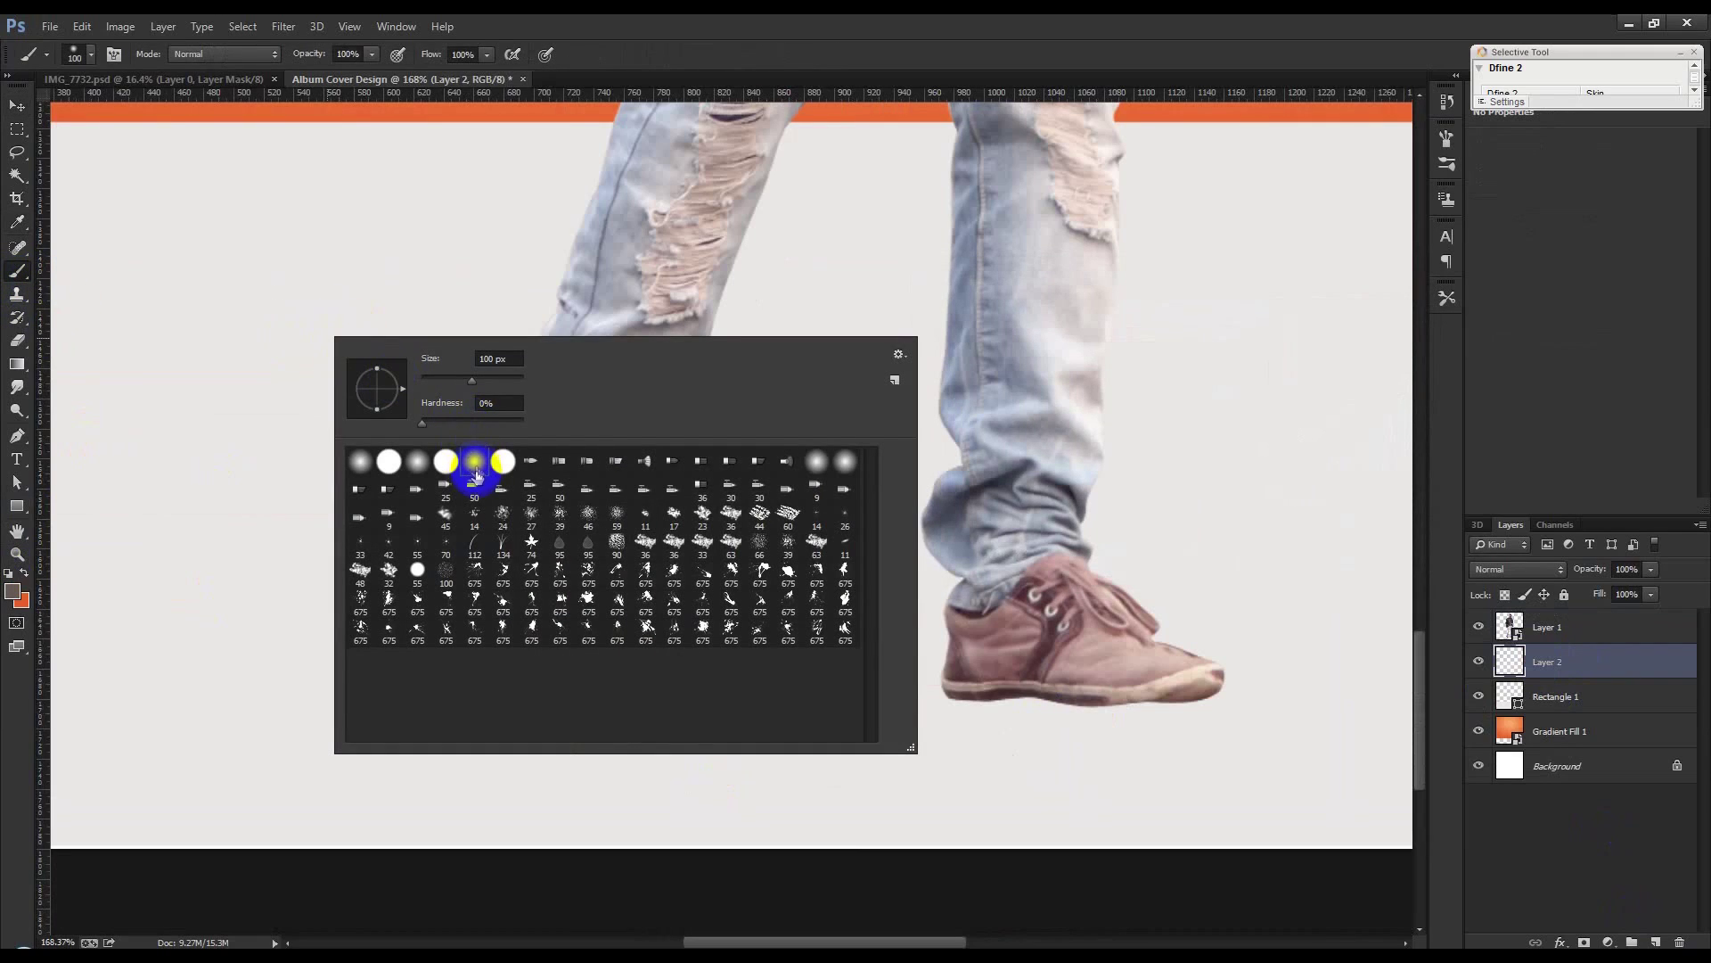
left_click(693, 47)
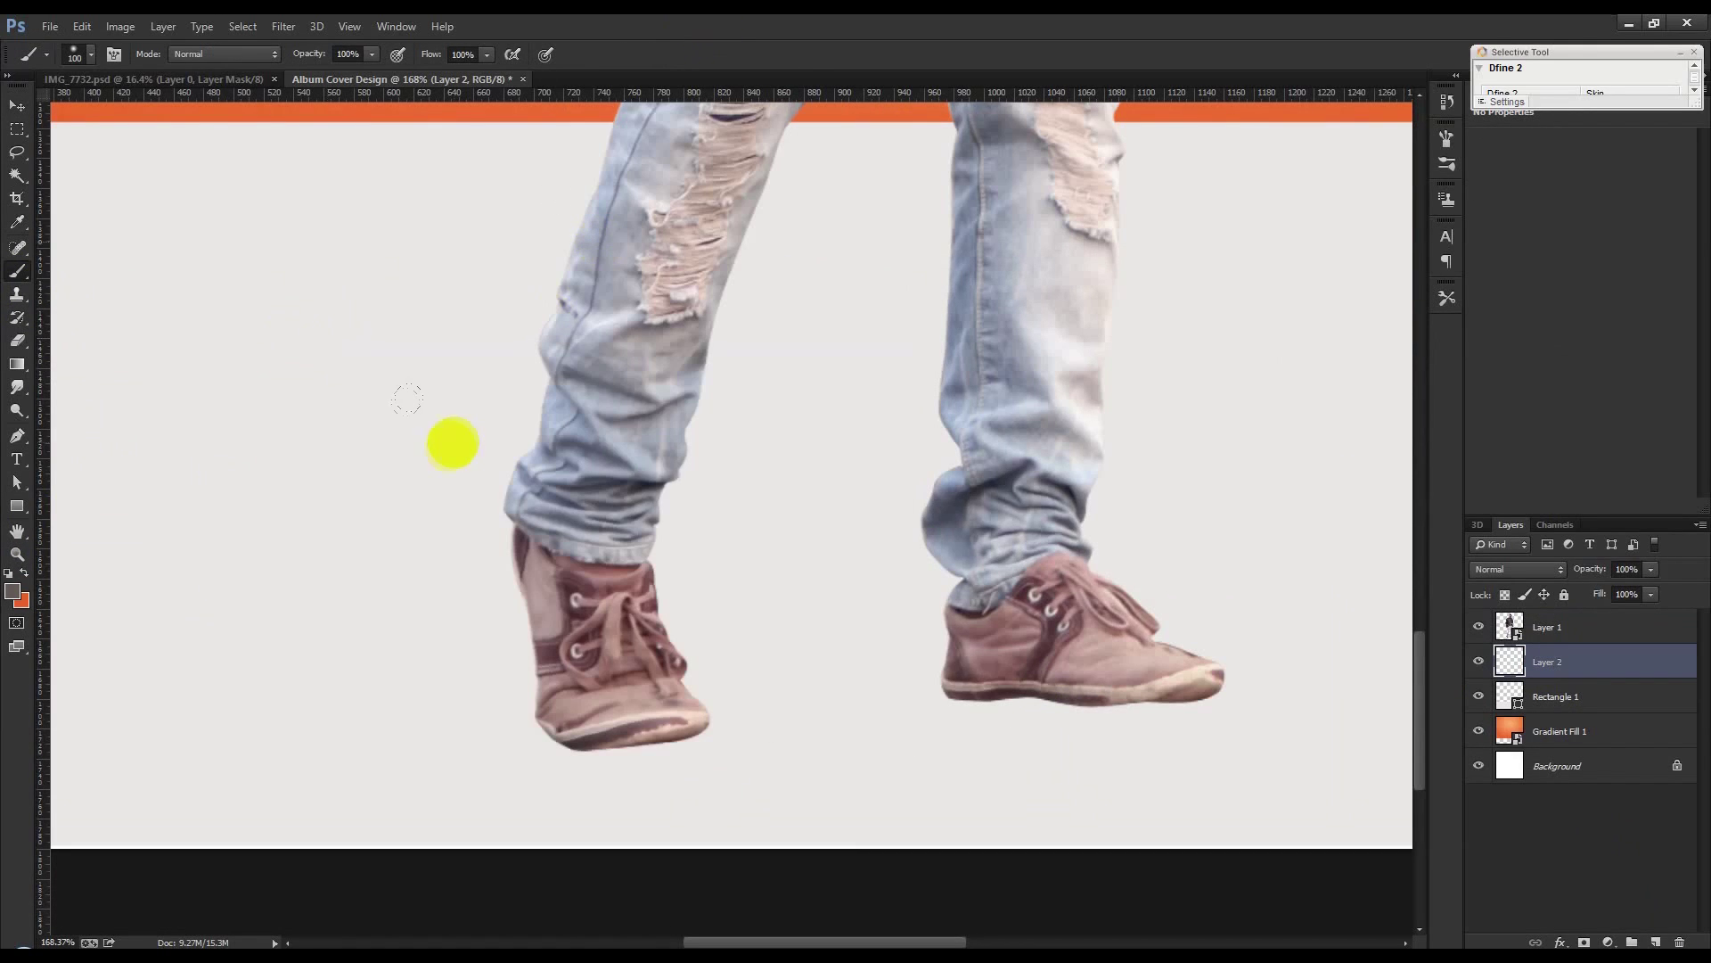
left_click(449, 447)
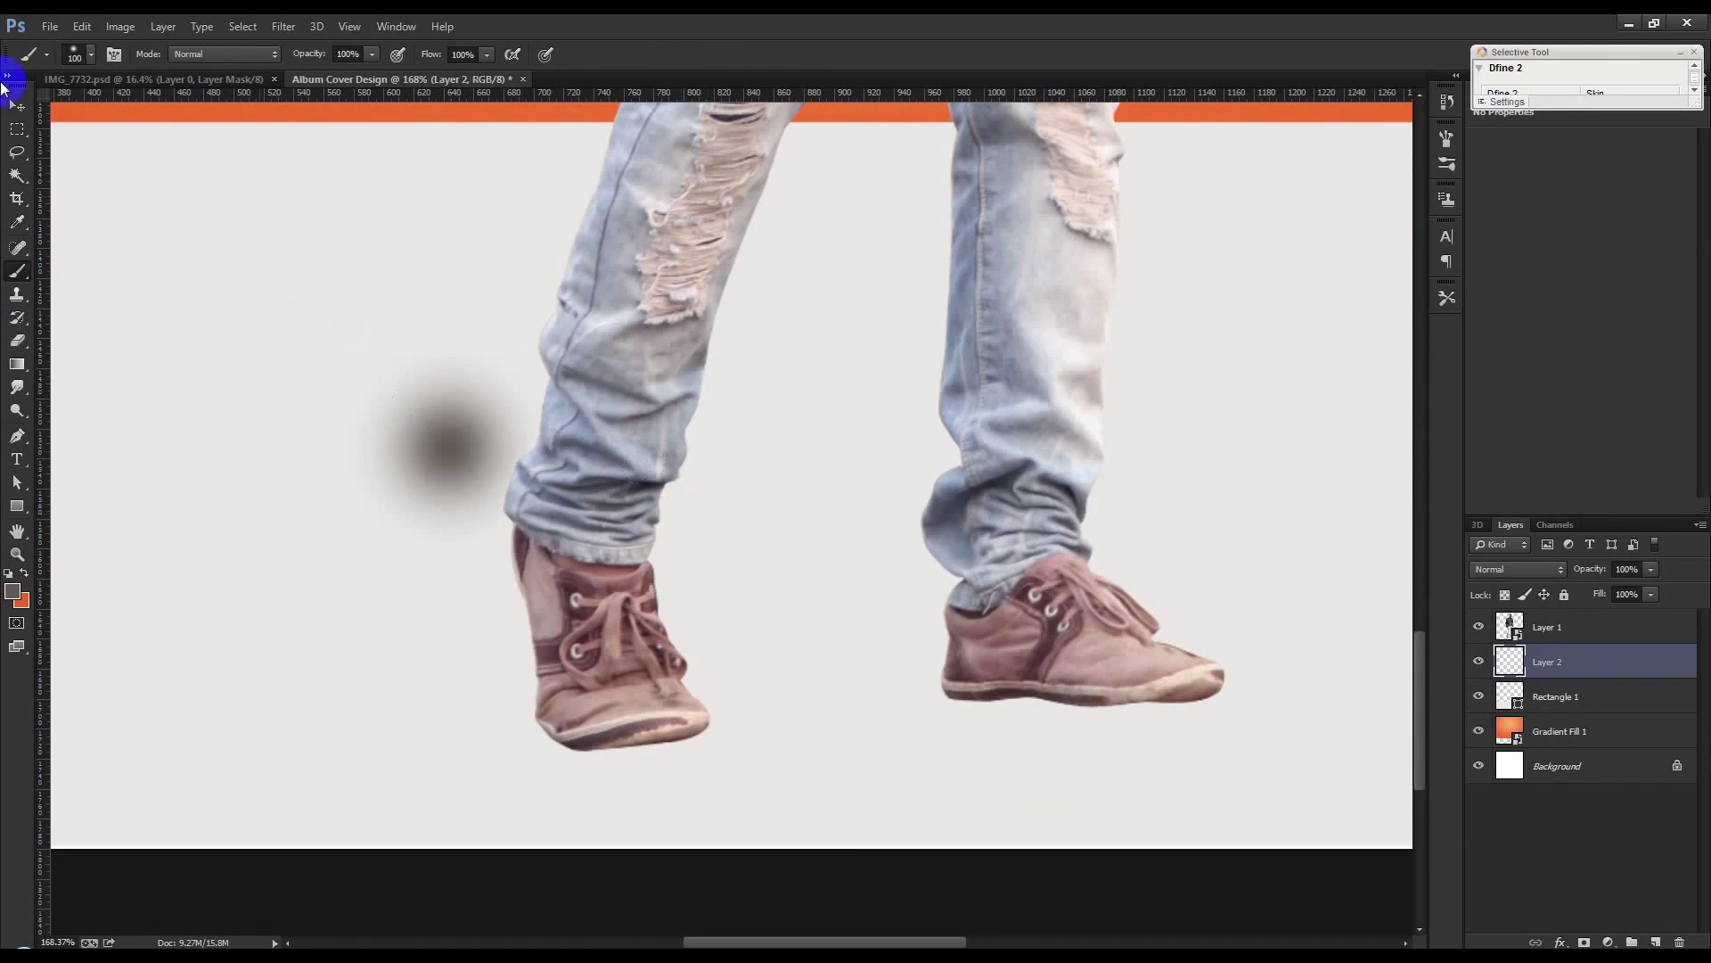
left_click(17, 107)
left_click_drag(560, 474, 483, 472)
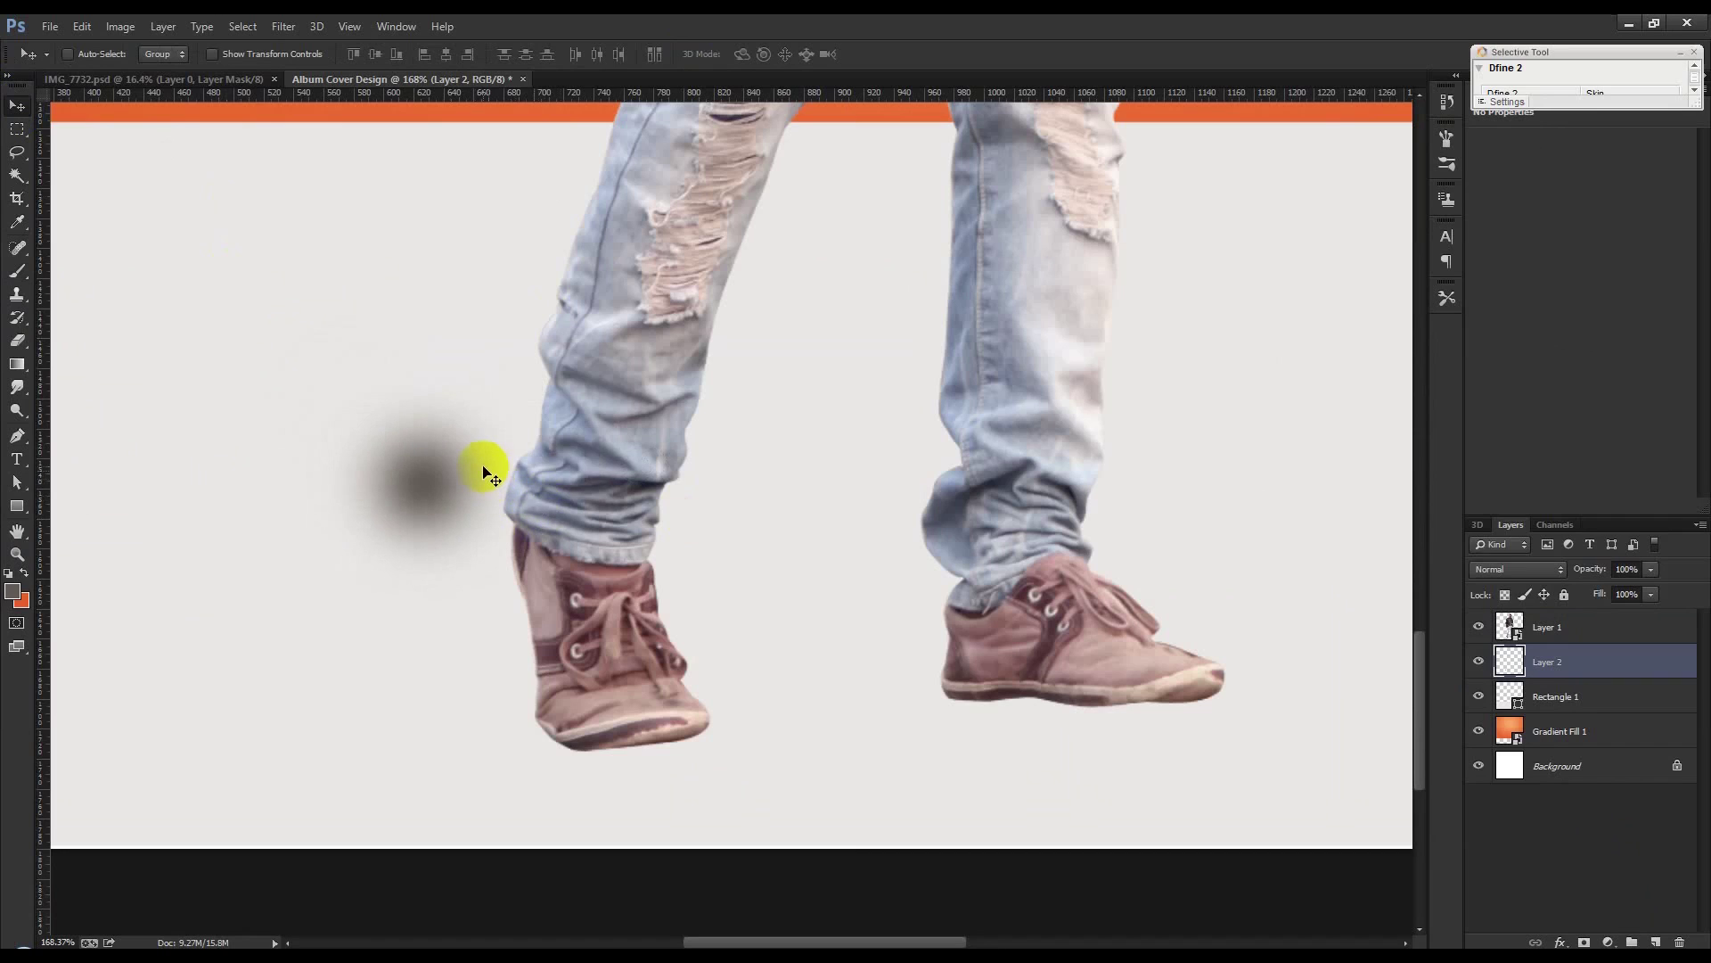
Flatten the soft dab into a thin, wide shadow with Free Transform and place it and its copies beneath the shoes
left_click(81, 27)
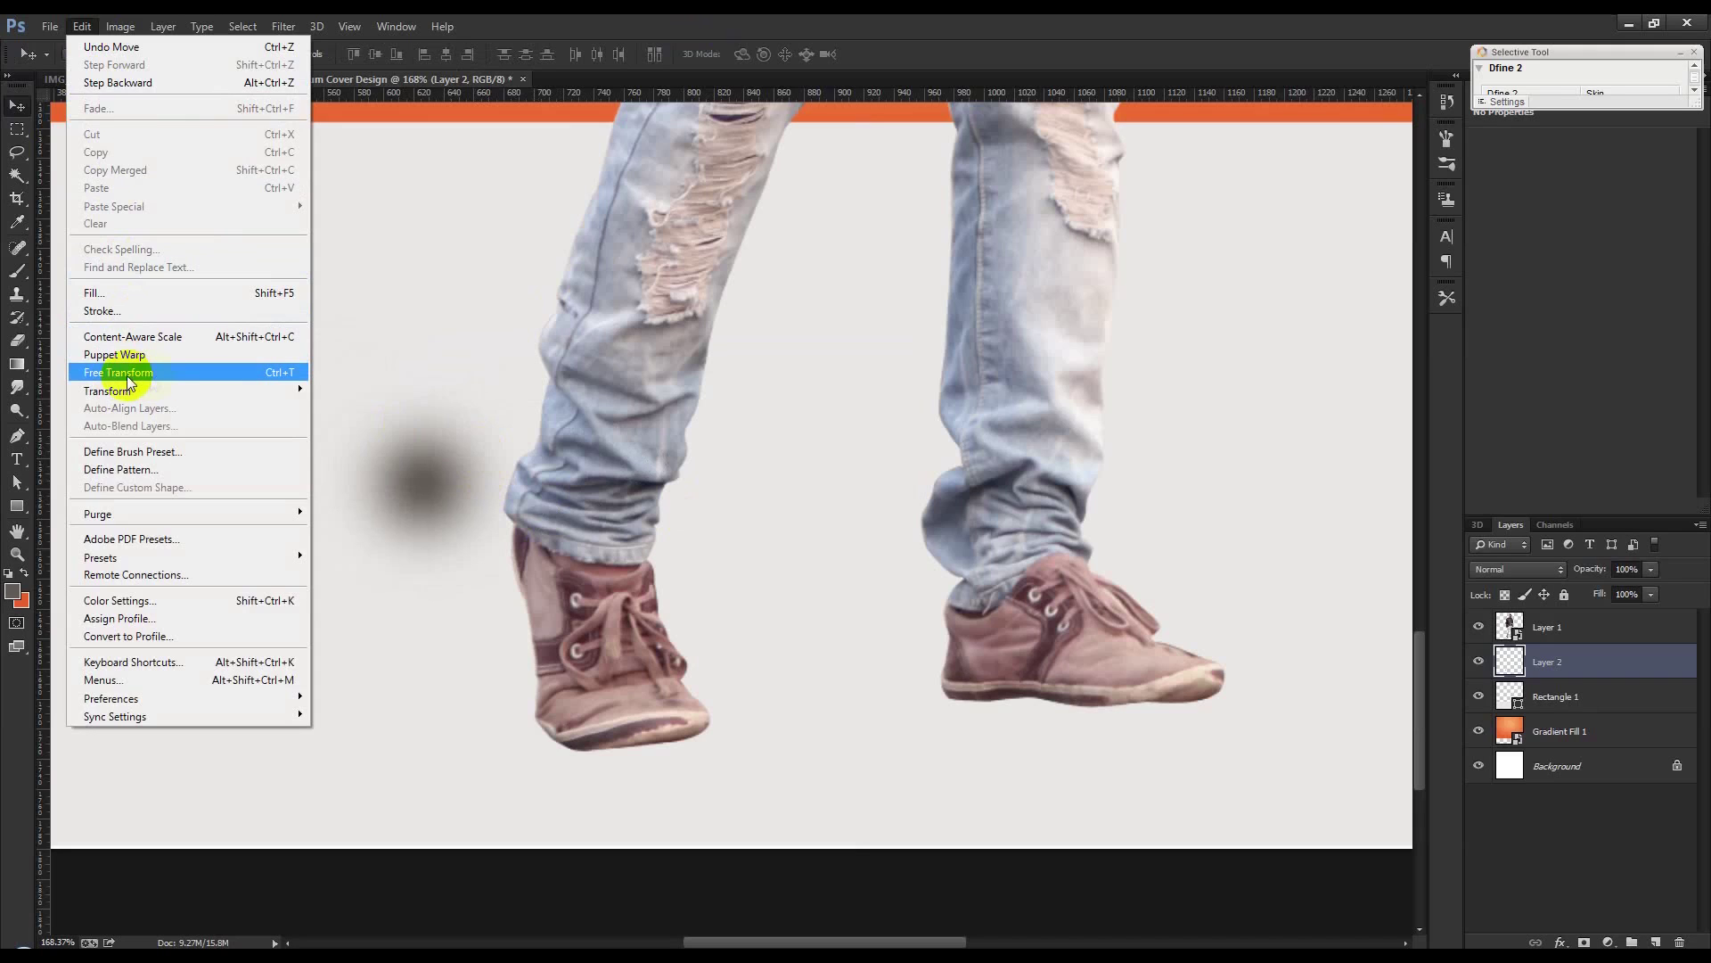
left_click(163, 382)
mouse_move(485, 485)
left_mouse_down()
mouse_move(652, 736)
mouse_move(430, 425)
mouse_move(420, 543)
mouse_move(631, 738)
mouse_move(672, 754)
mouse_move(1106, 769)
mouse_move(1123, 720)
mouse_move(1067, 717)
mouse_move(1200, 721)
mouse_move(1203, 699)
left_mouse_up()
left_click(896, 54)
Widen the topmost shadow copy to about 137% beneath the flat-standing shoe, and reposition the other shadow copy under the same sole
key("ctrl+t")
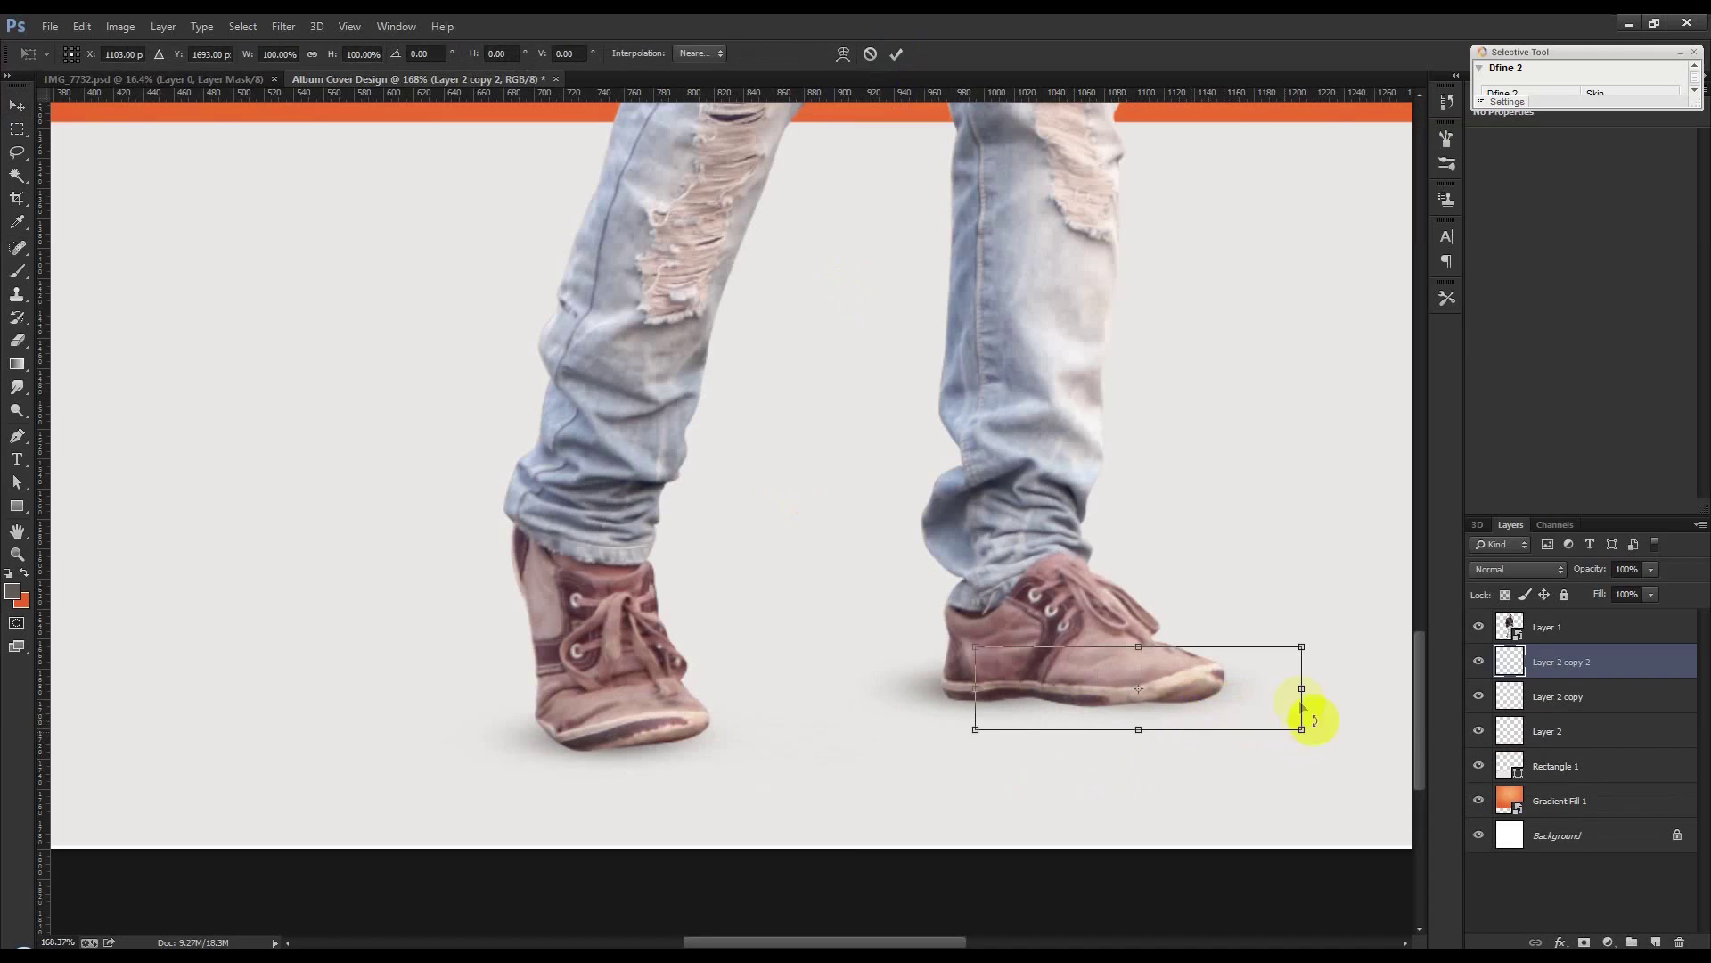
left_click_drag(1298, 687, 1320, 778)
left_click_drag(1268, 719, 1230, 722)
key("Return")
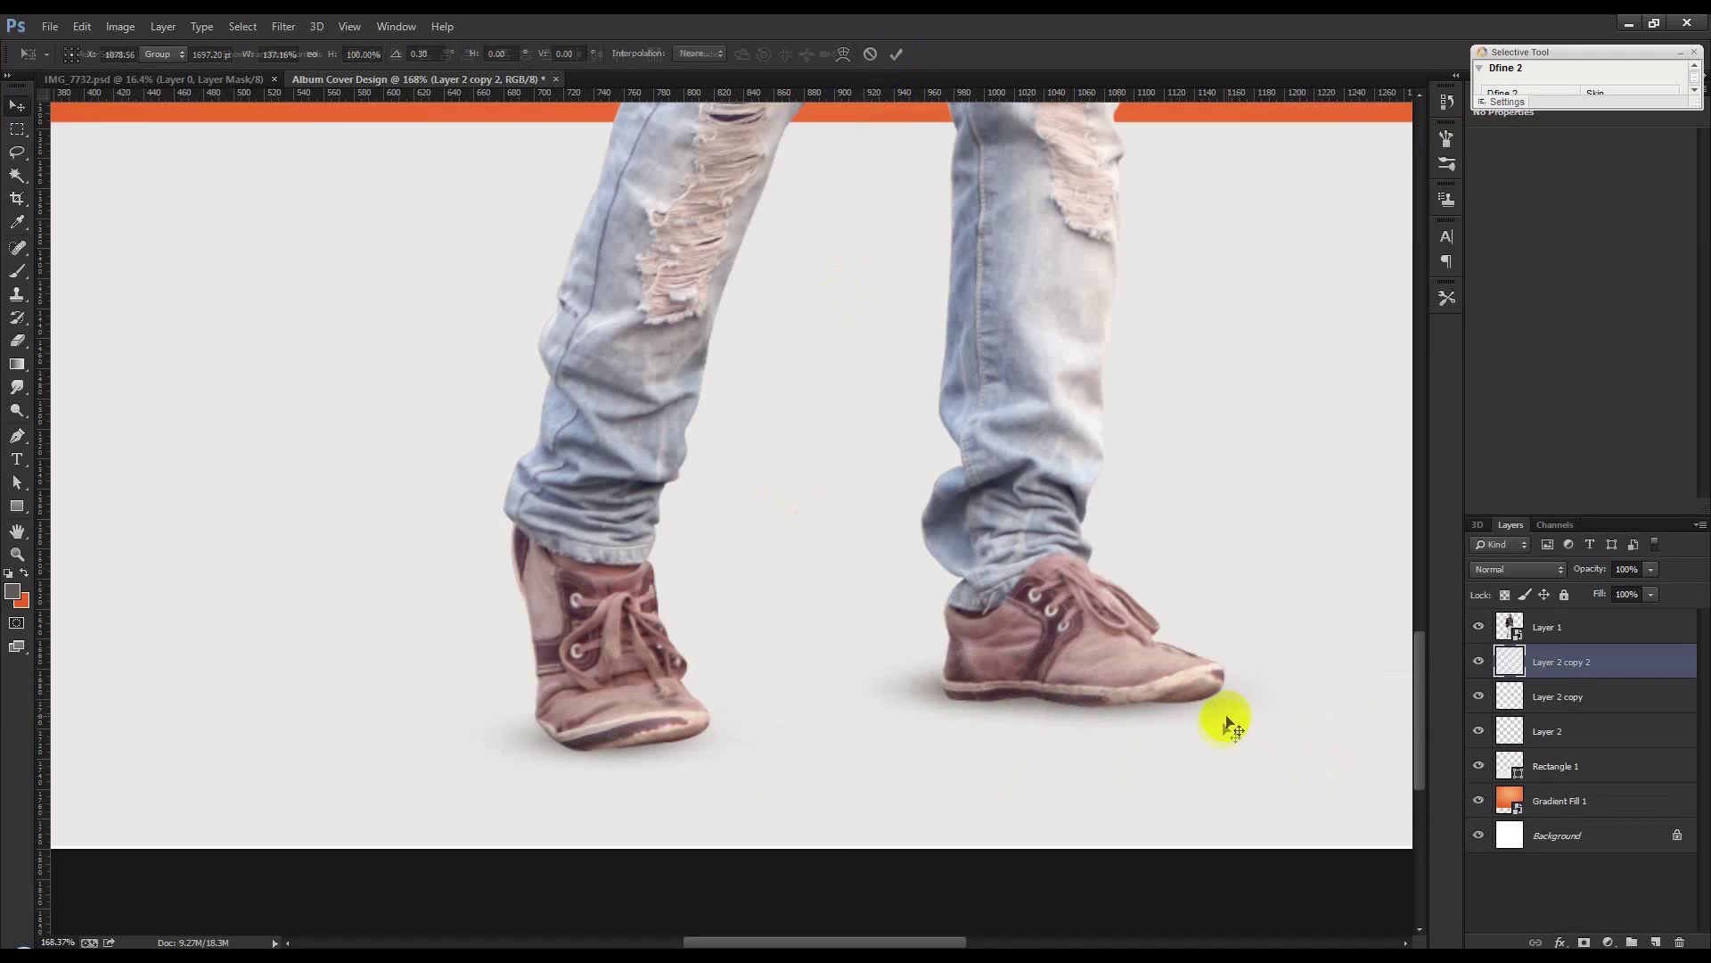
left_click(1506, 691)
mouse_move(1119, 672)
left_mouse_down()
mouse_move(1147, 672)
mouse_move(1138, 694)
left_mouse_up()
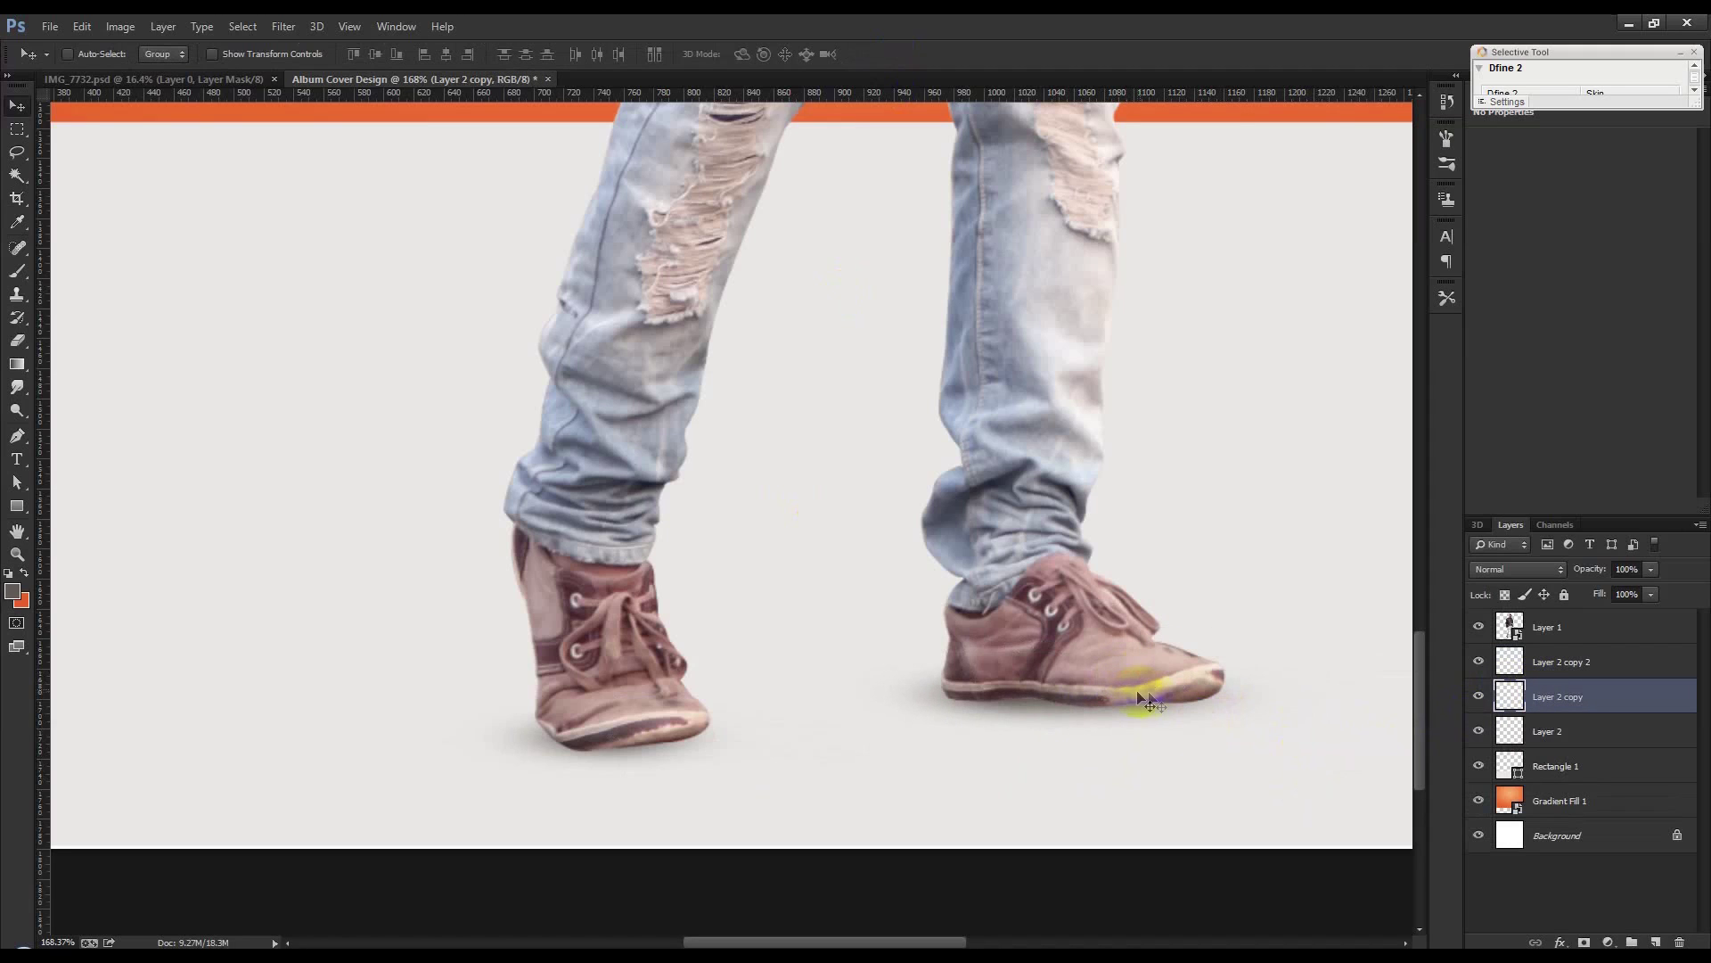
Add a new layer above the shadow copies, reset the colors to black and white, and paint thin contact shadows under both soles with a soft 15 px brush
left_click(1655, 942)
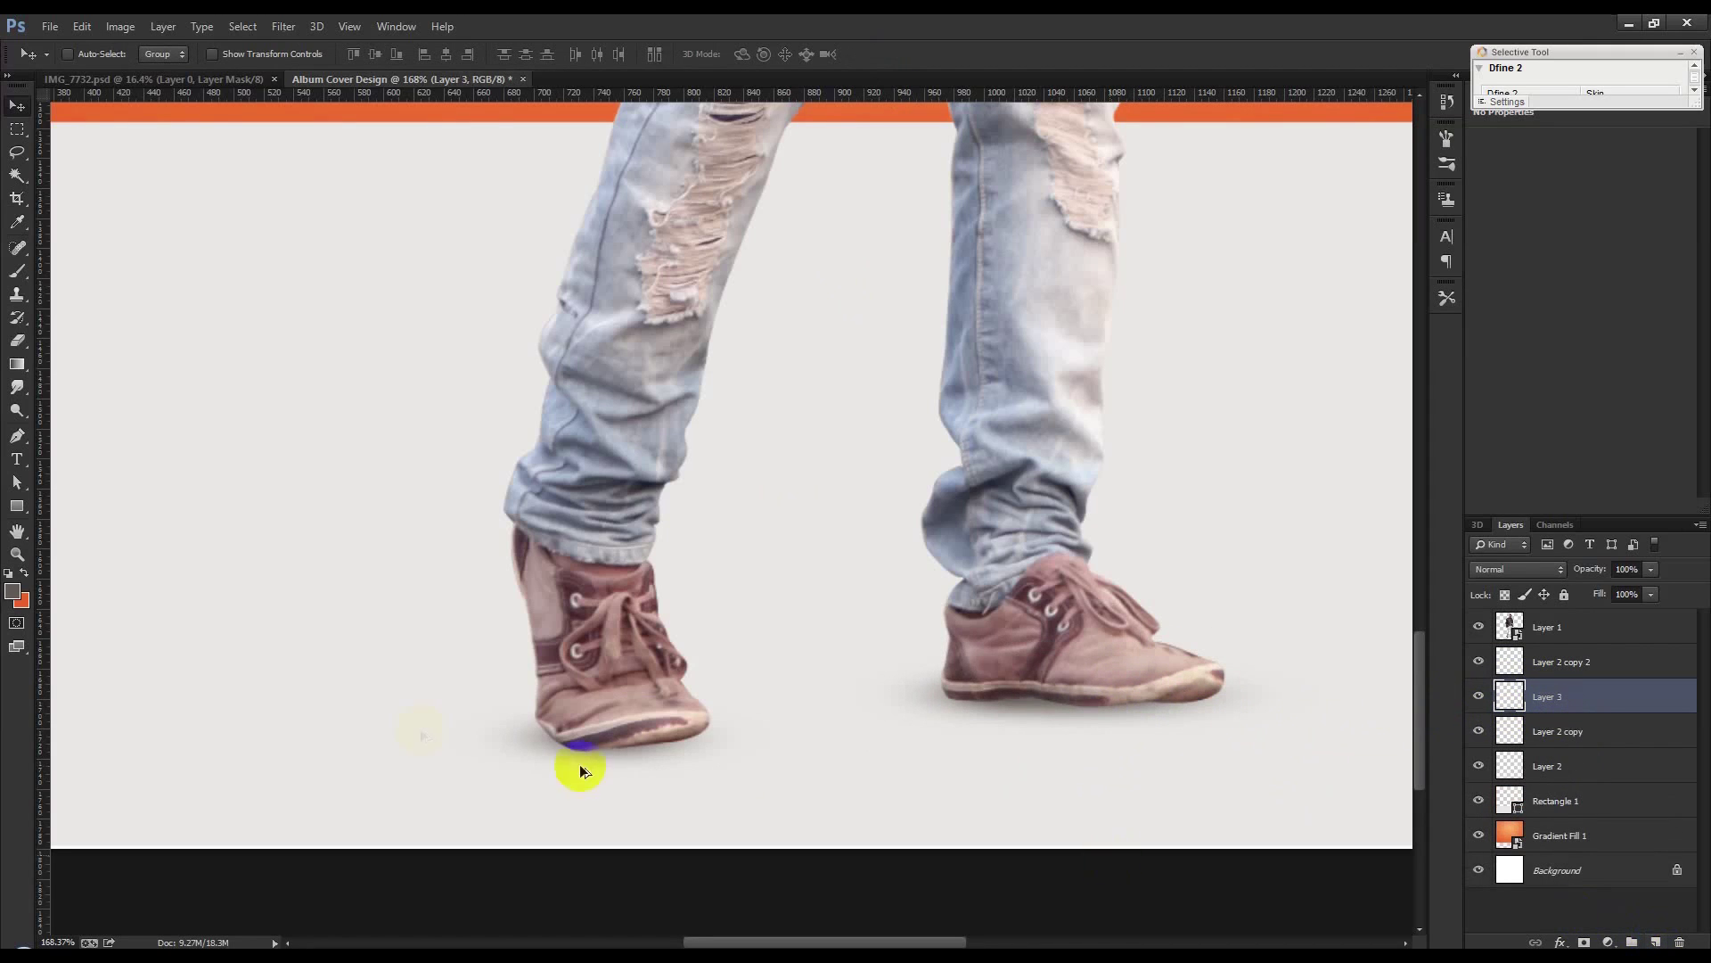
scroll(580, 772, "up", 5)
left_click(18, 275)
left_click(10, 575)
left_click_drag(508, 688, 292, 575)
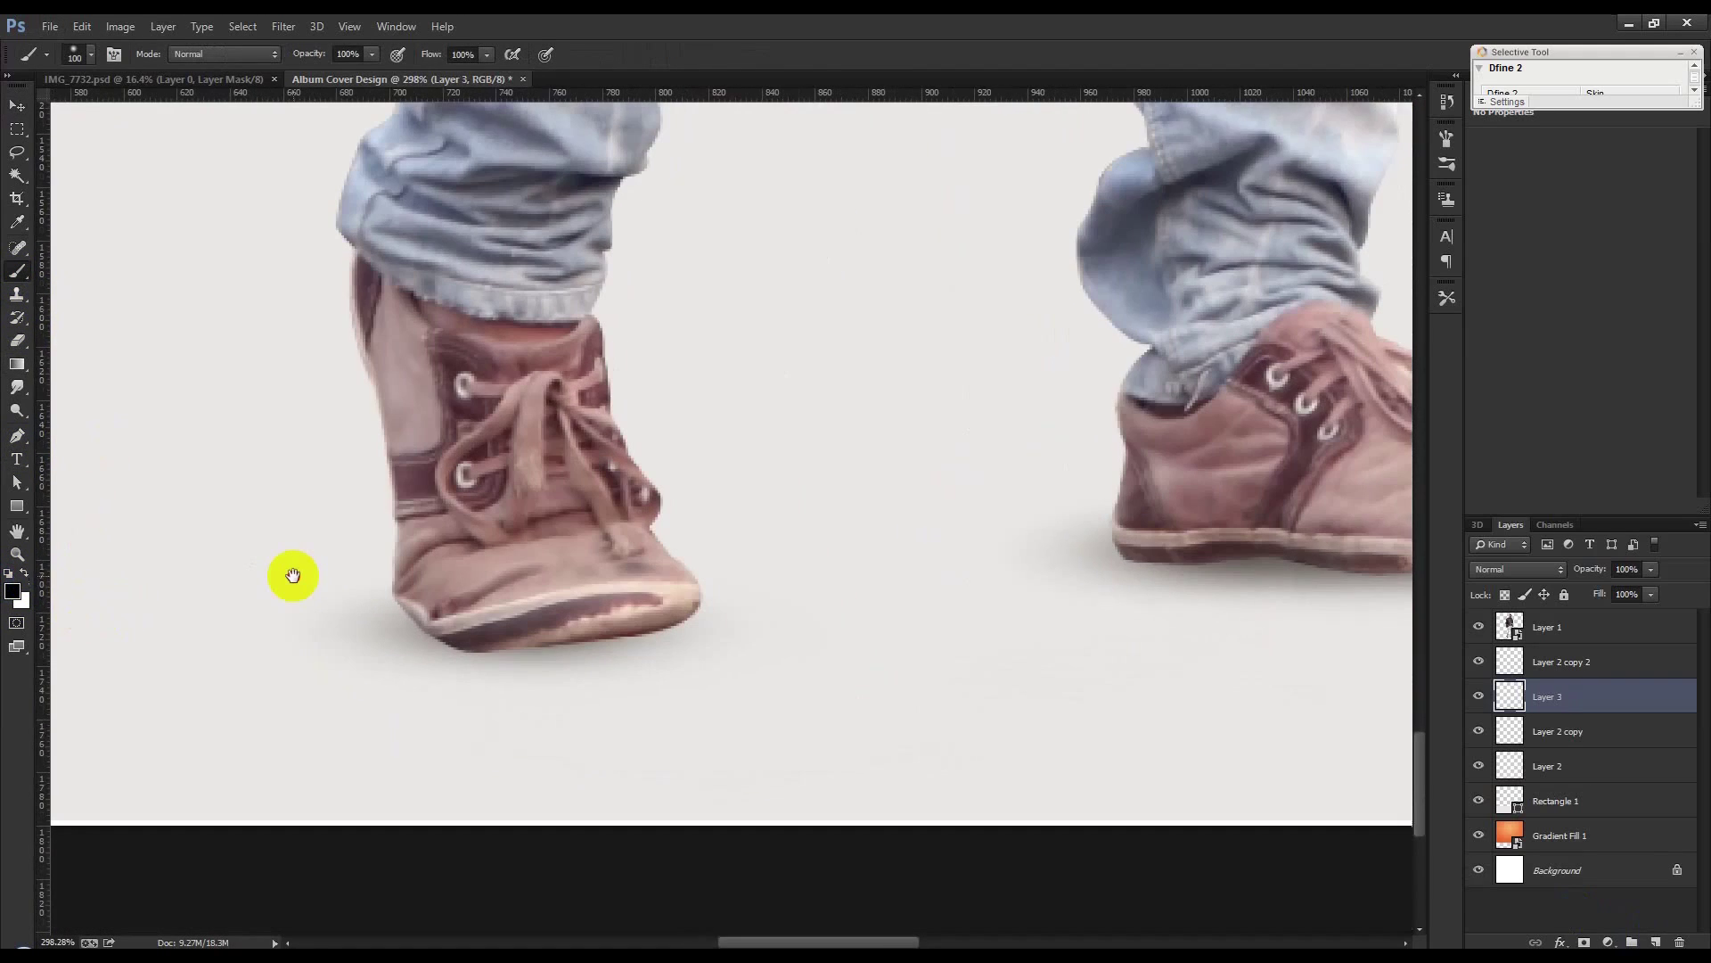
right_click(652, 413)
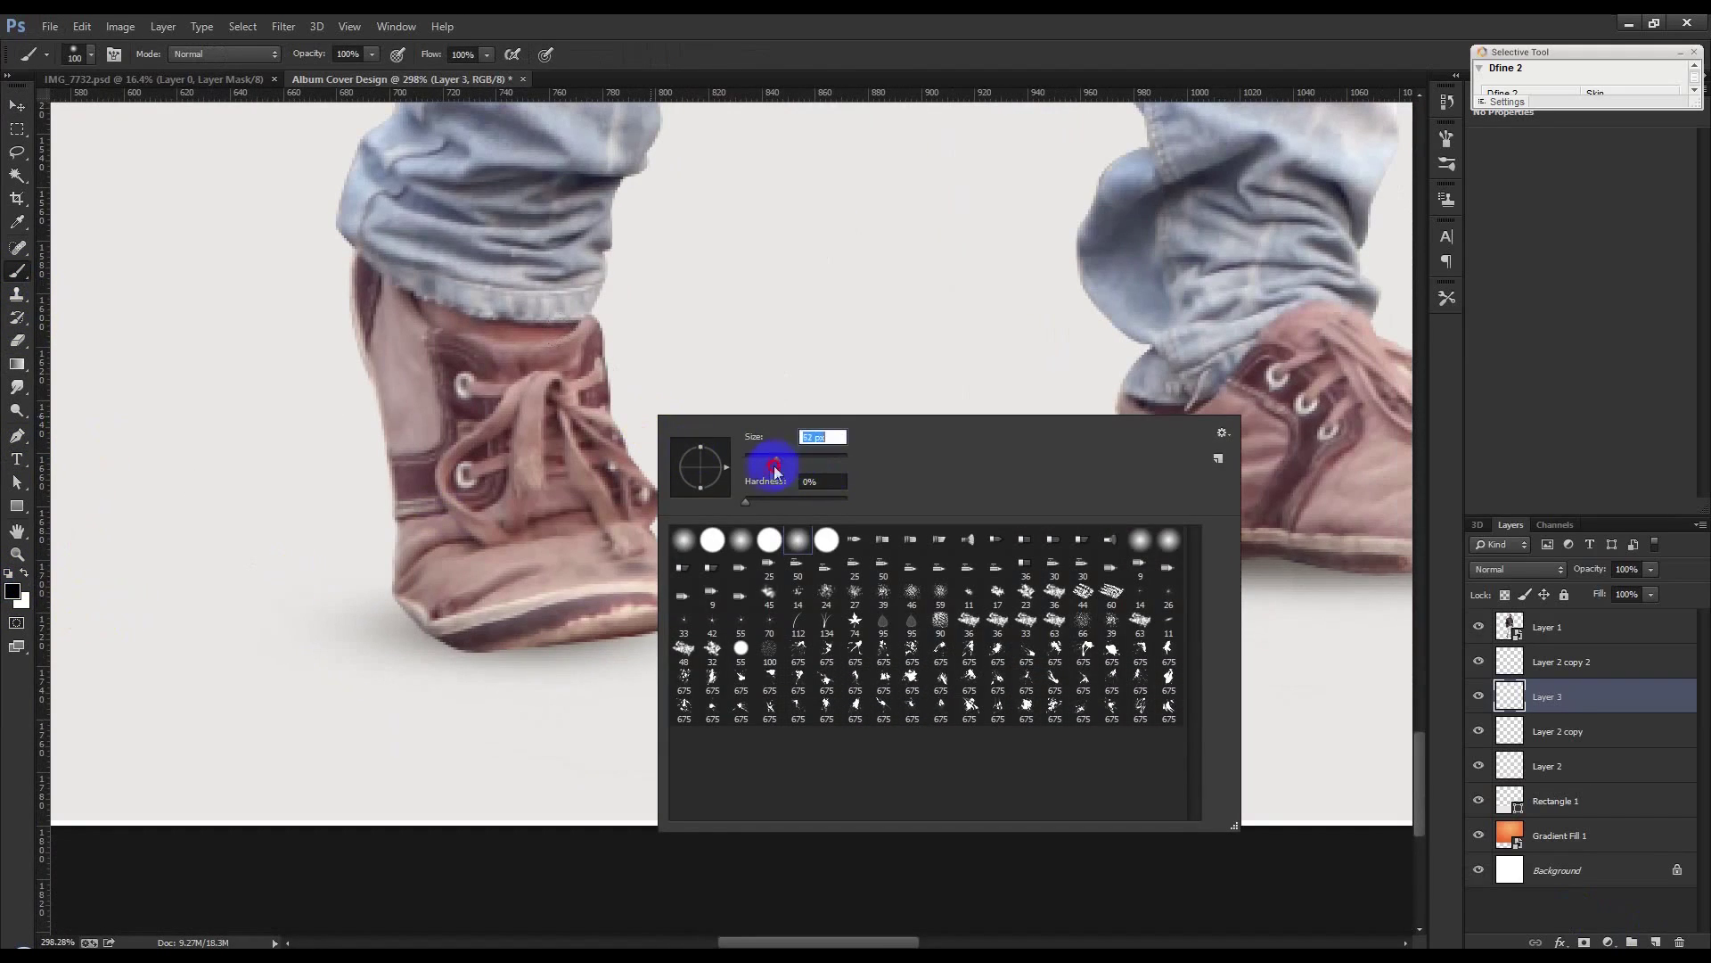
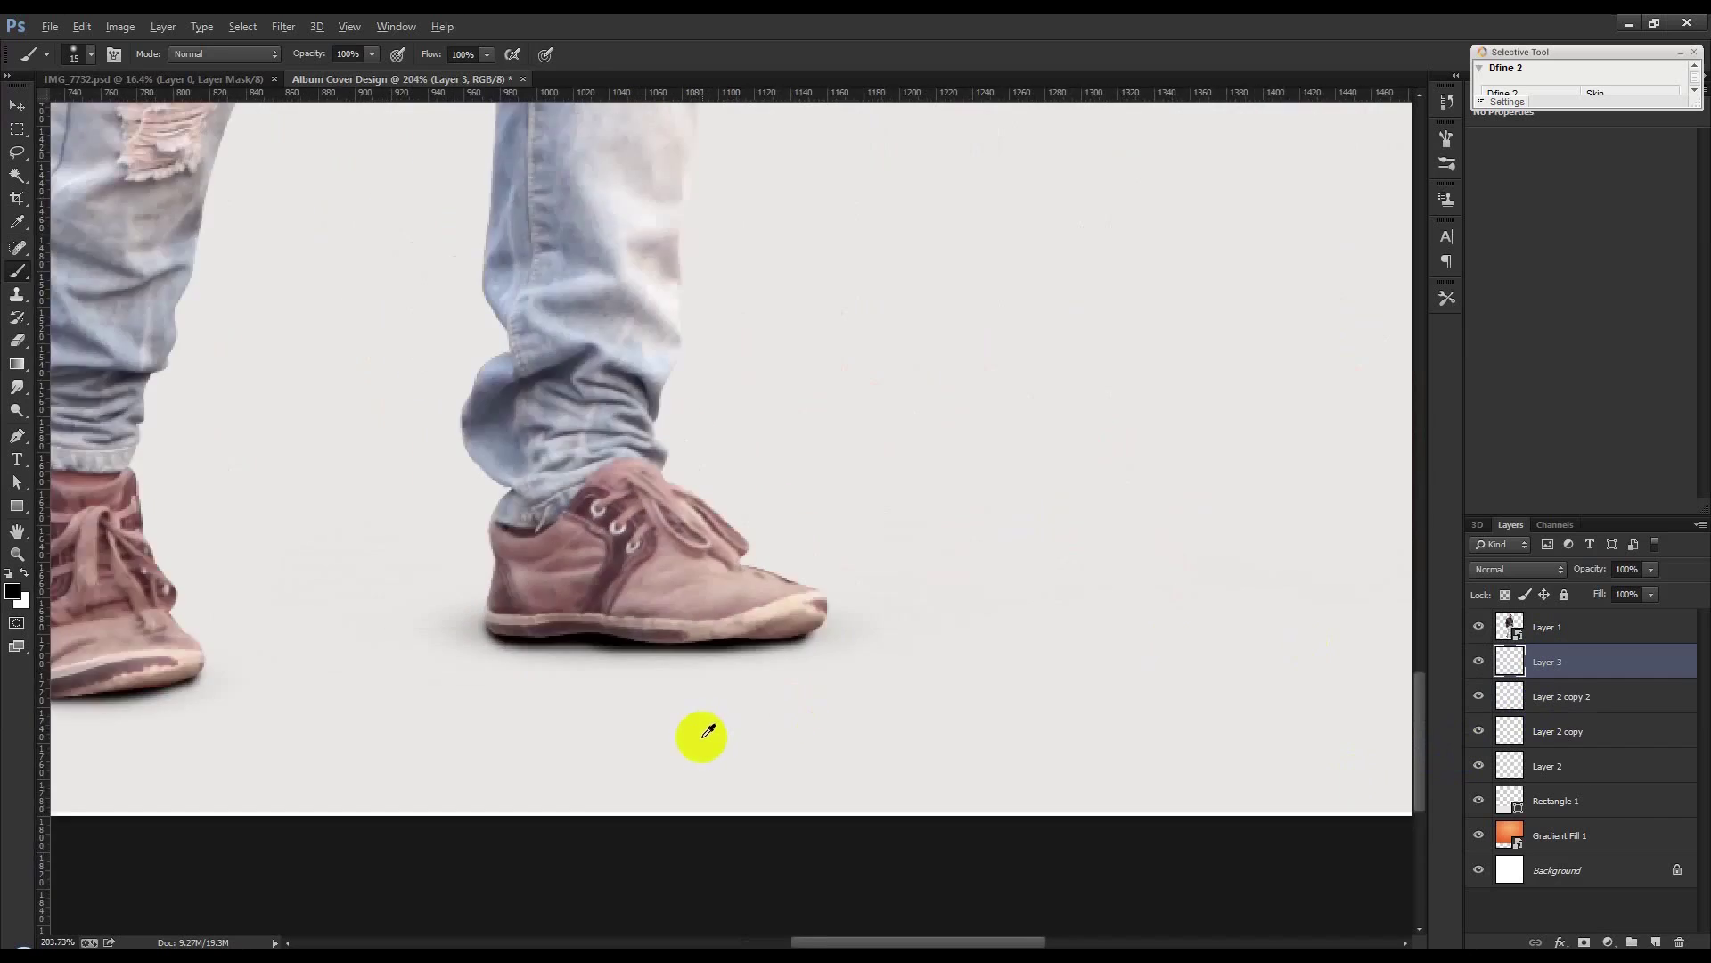
Apply a 7.2 px Gaussian Blur to the painted contact shadows and lower their layer opacity to 51%
scroll(590, 736, "up", 1)
scroll(260, 562, "up", 1)
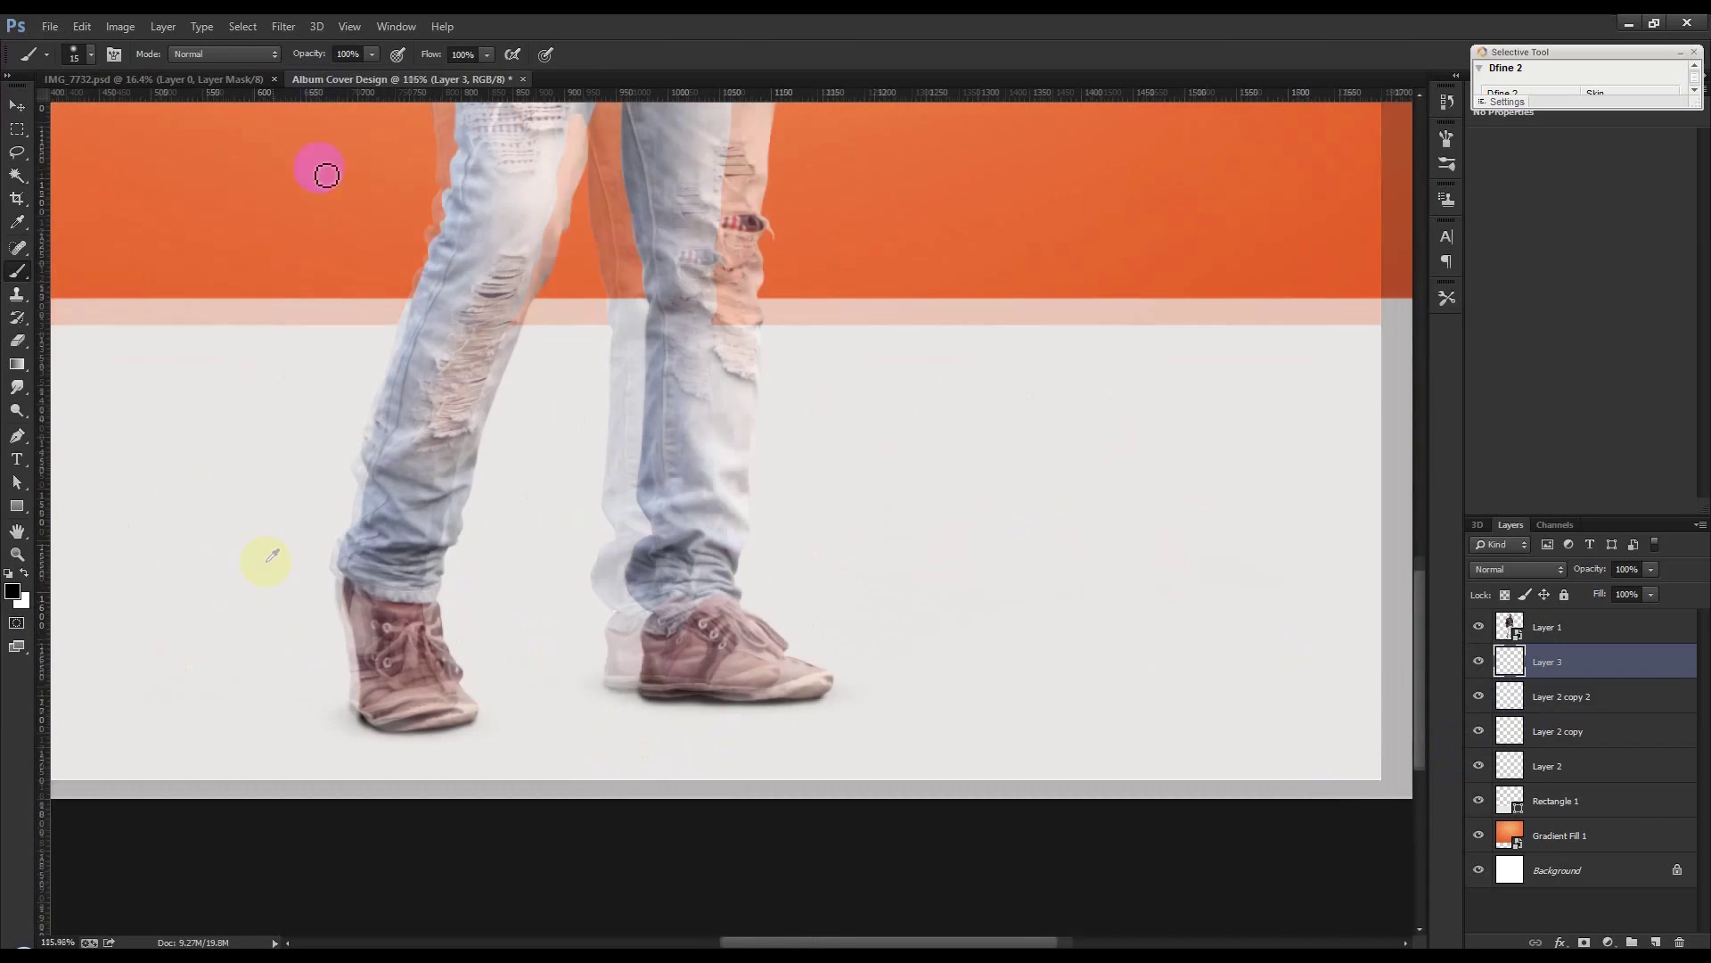
left_click(284, 26)
mouse_move(323, 252)
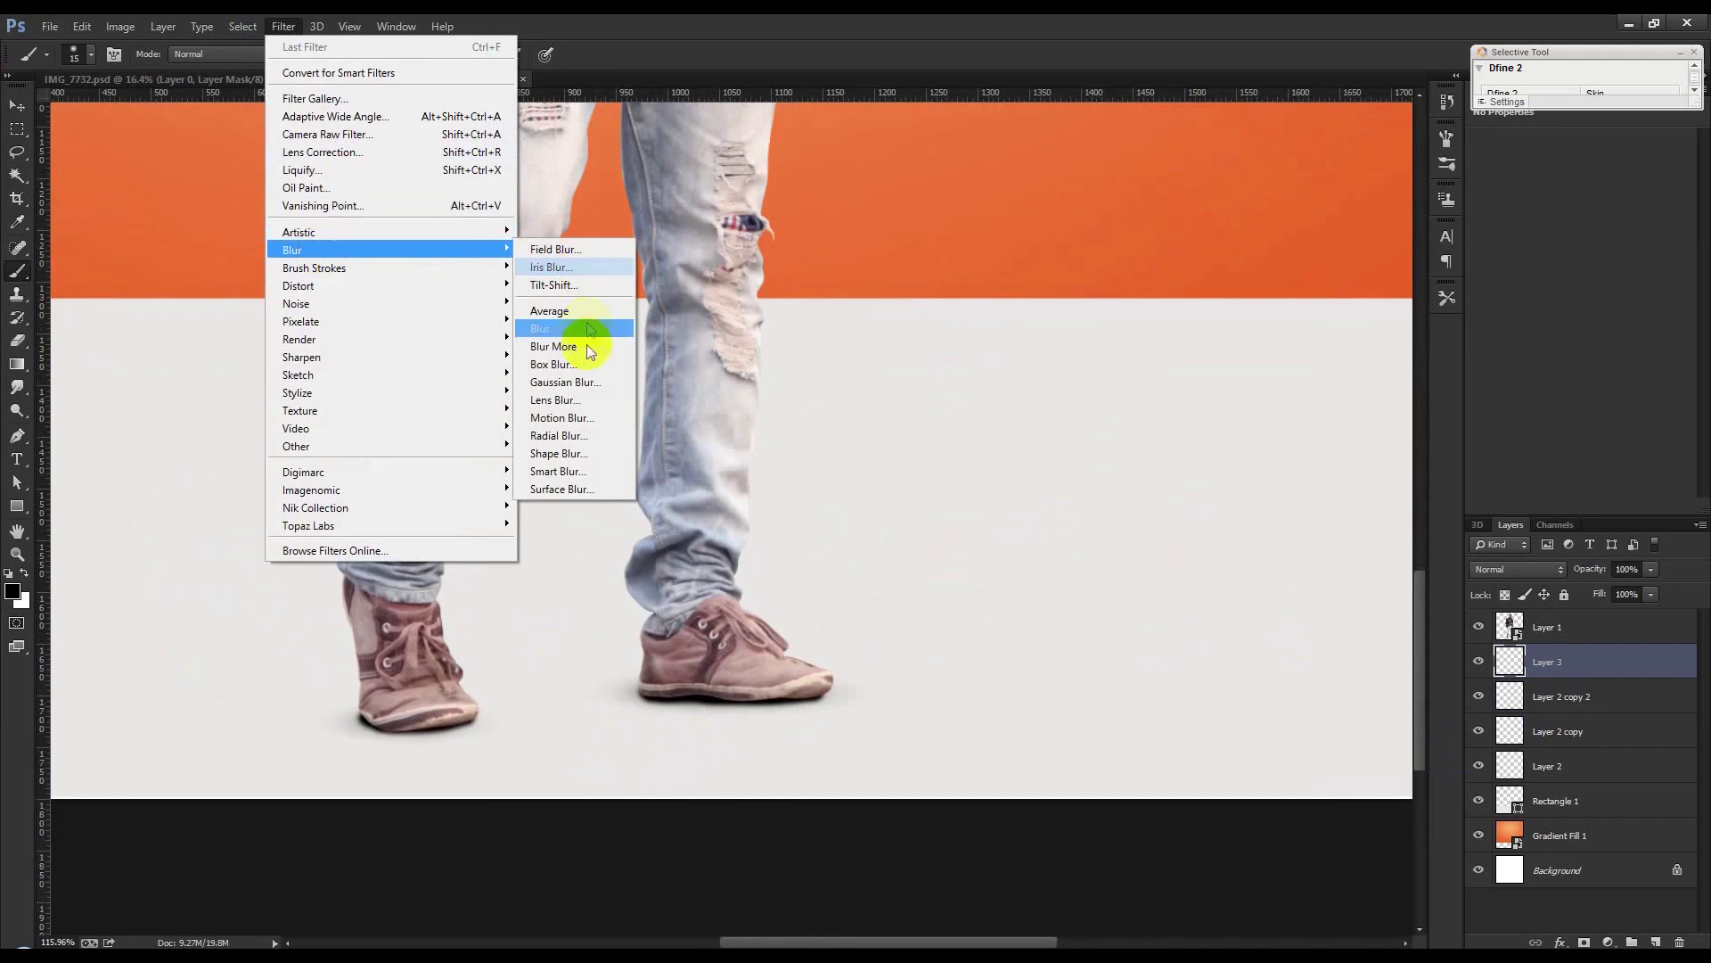
left_click(599, 374)
left_click_drag(1320, 426, 1353, 424)
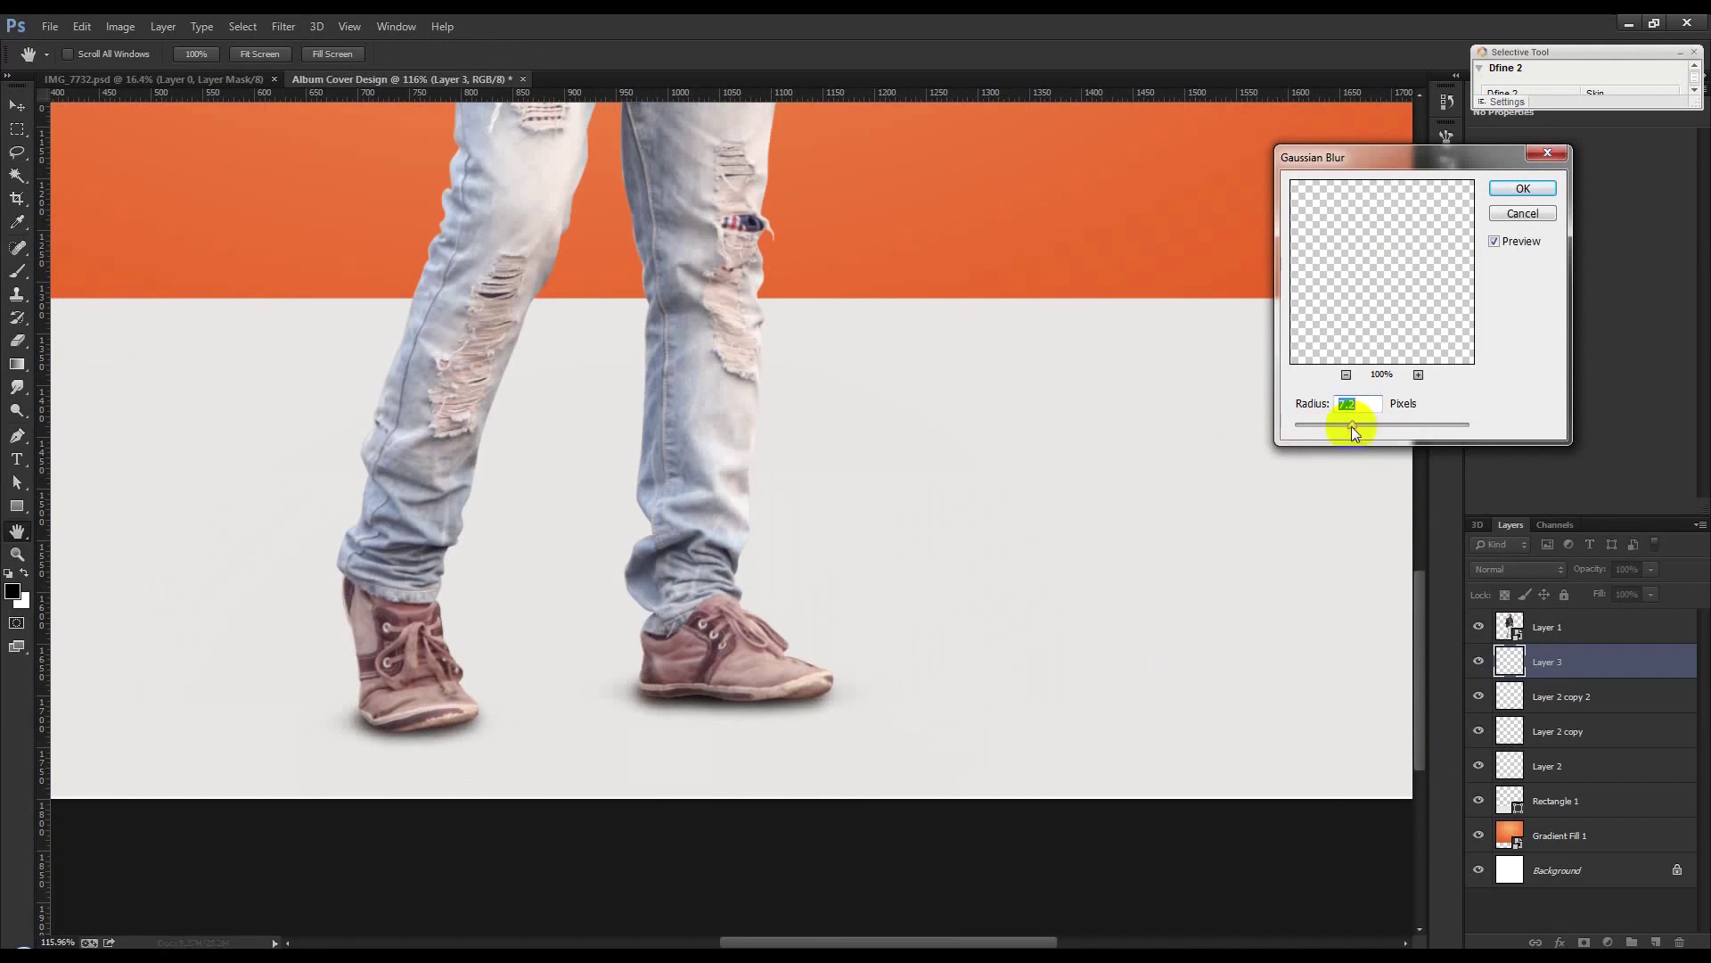
left_click(1522, 189)
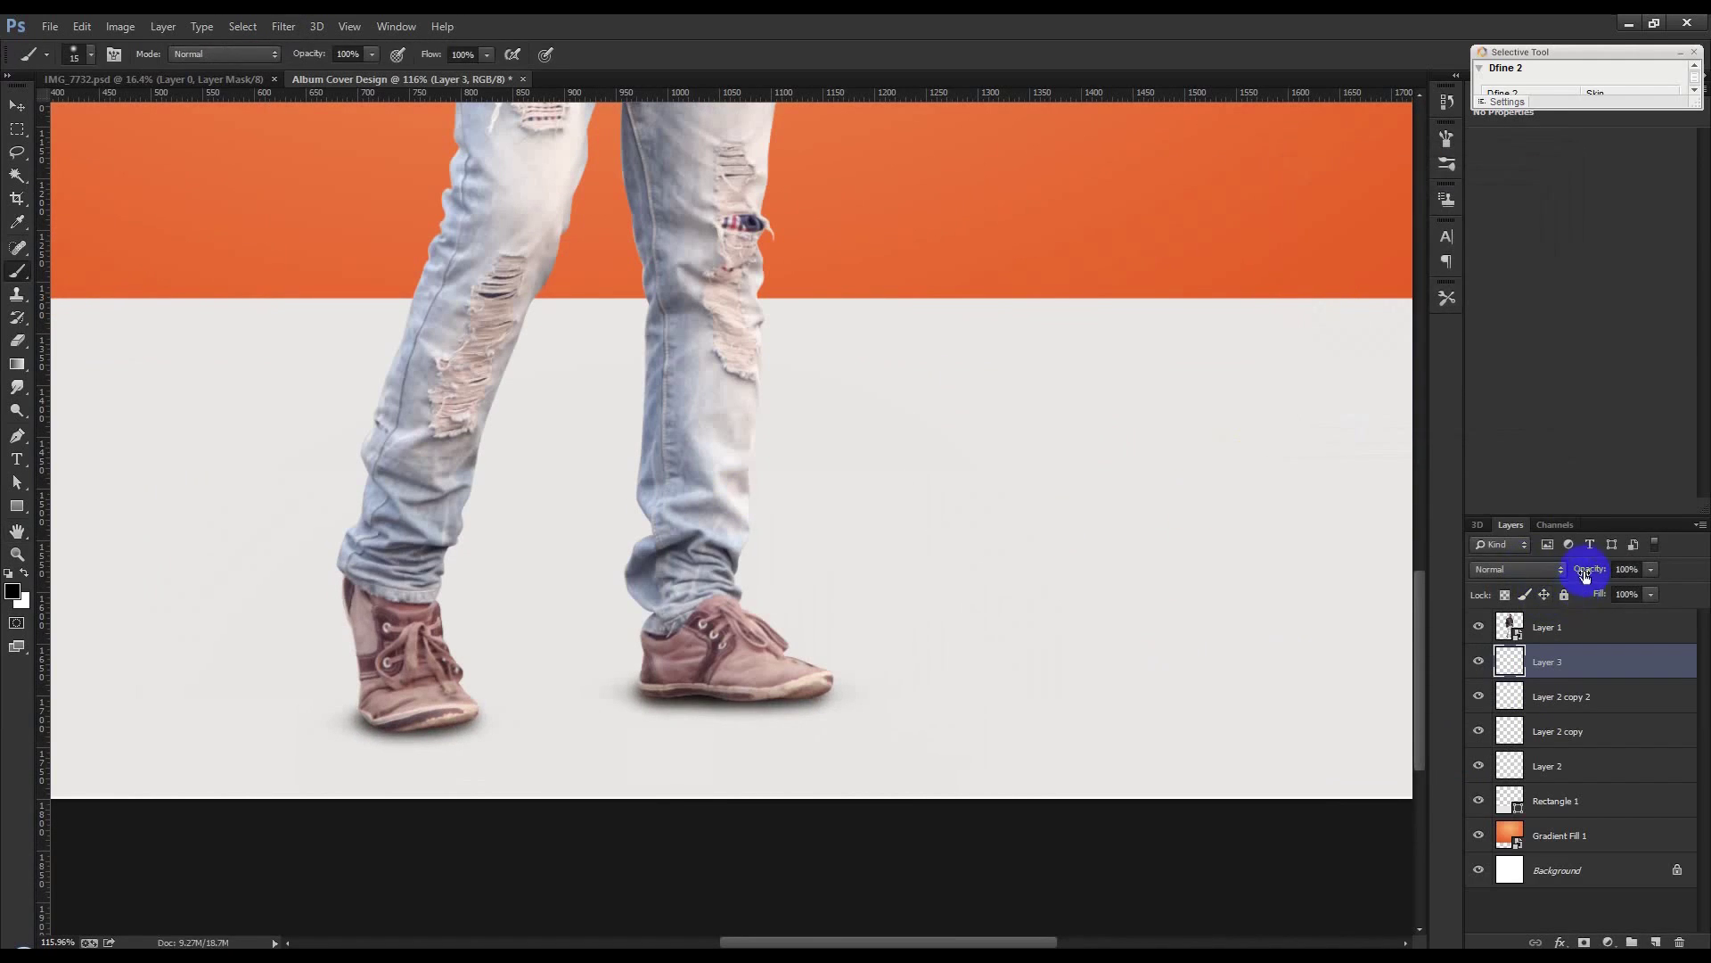
left_click_drag(1560, 575, 1533, 575)
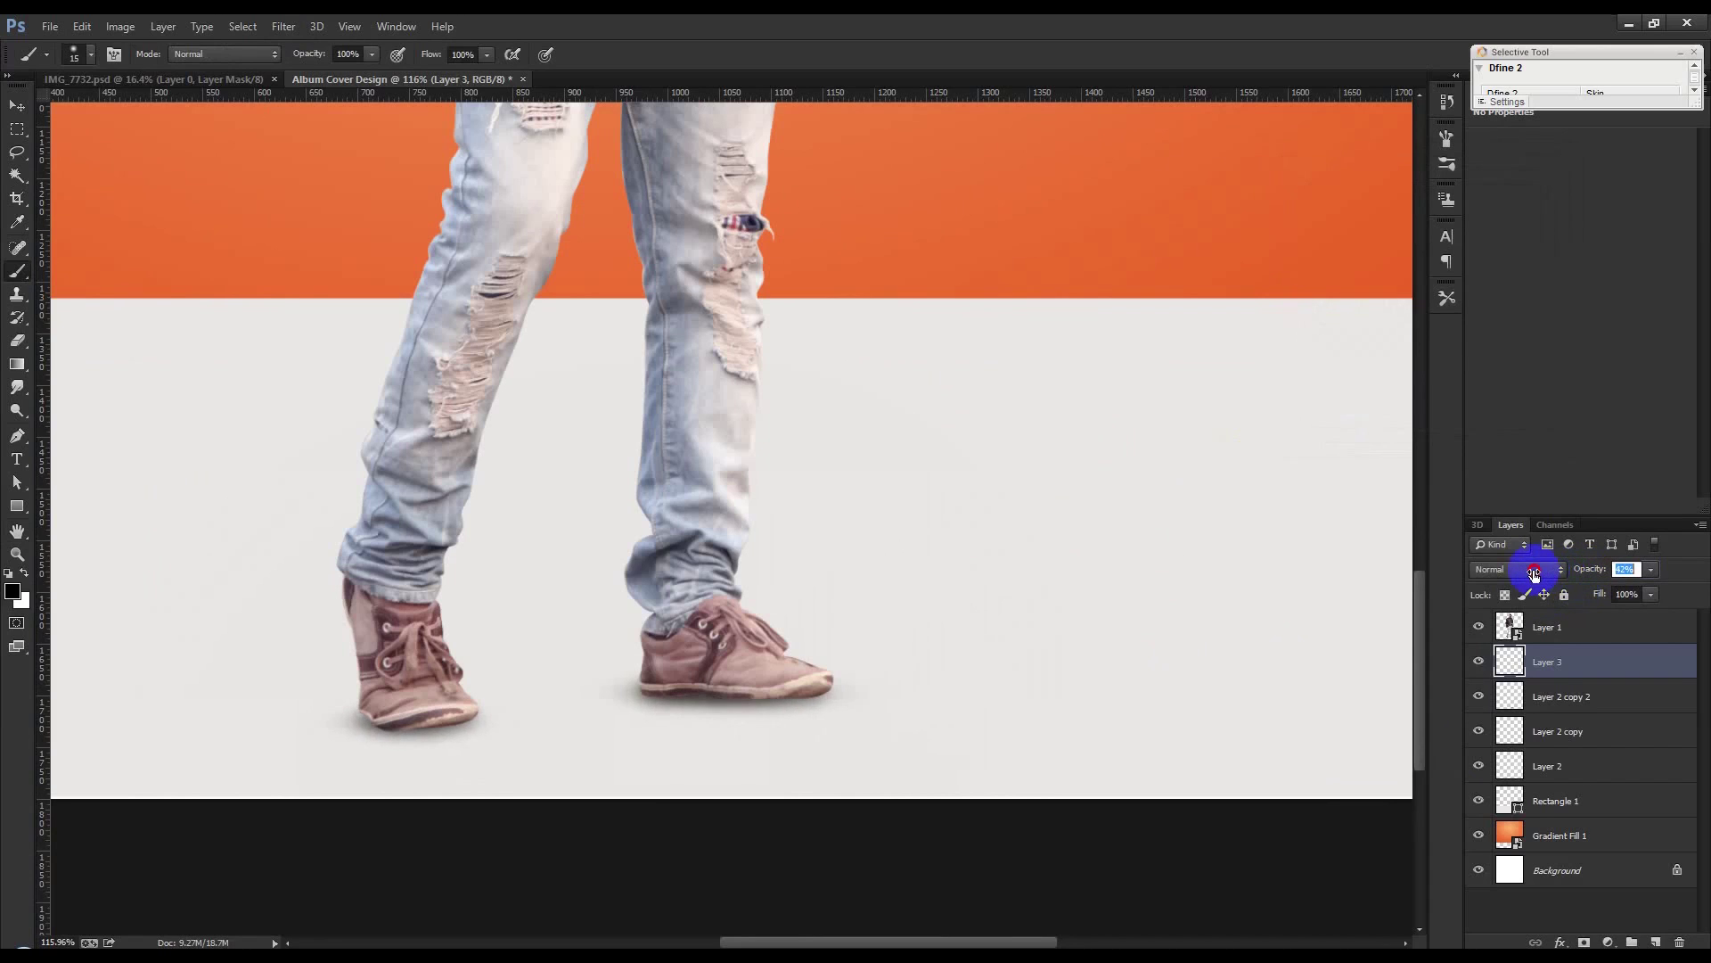
left_click(17, 106)
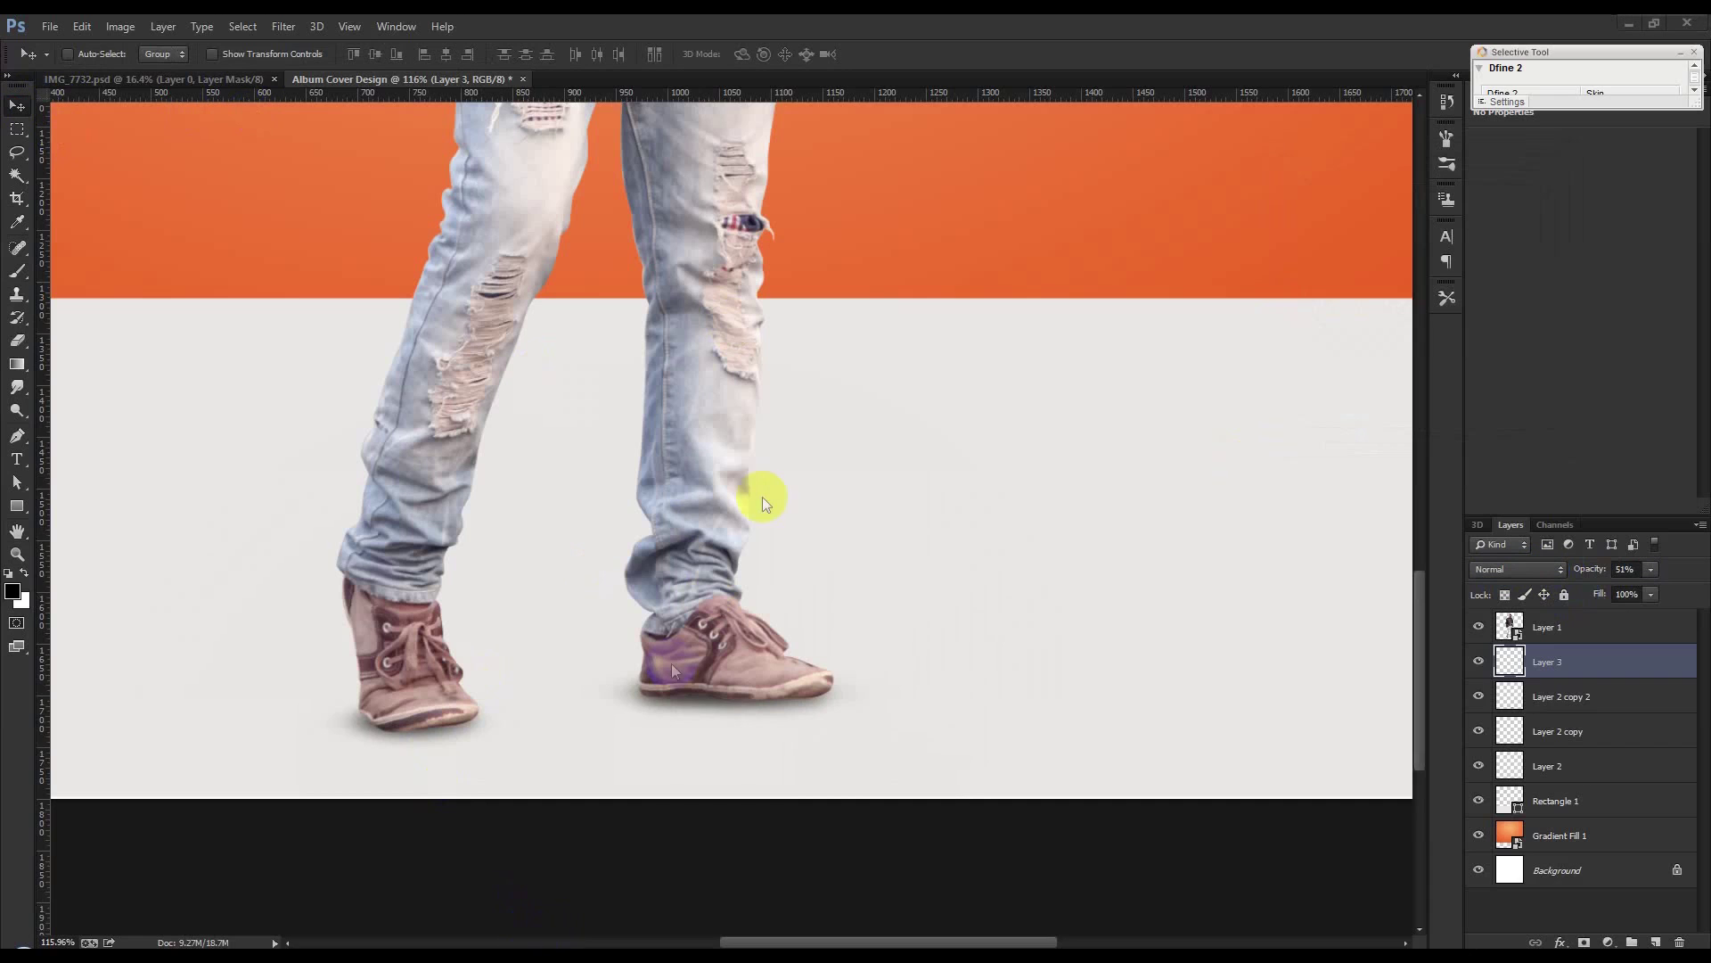
Draw a closed curved Pen path for a cast shadow from behind the raised-heel shoe along its sole to the toe
scroll(524, 553, "up", 7)
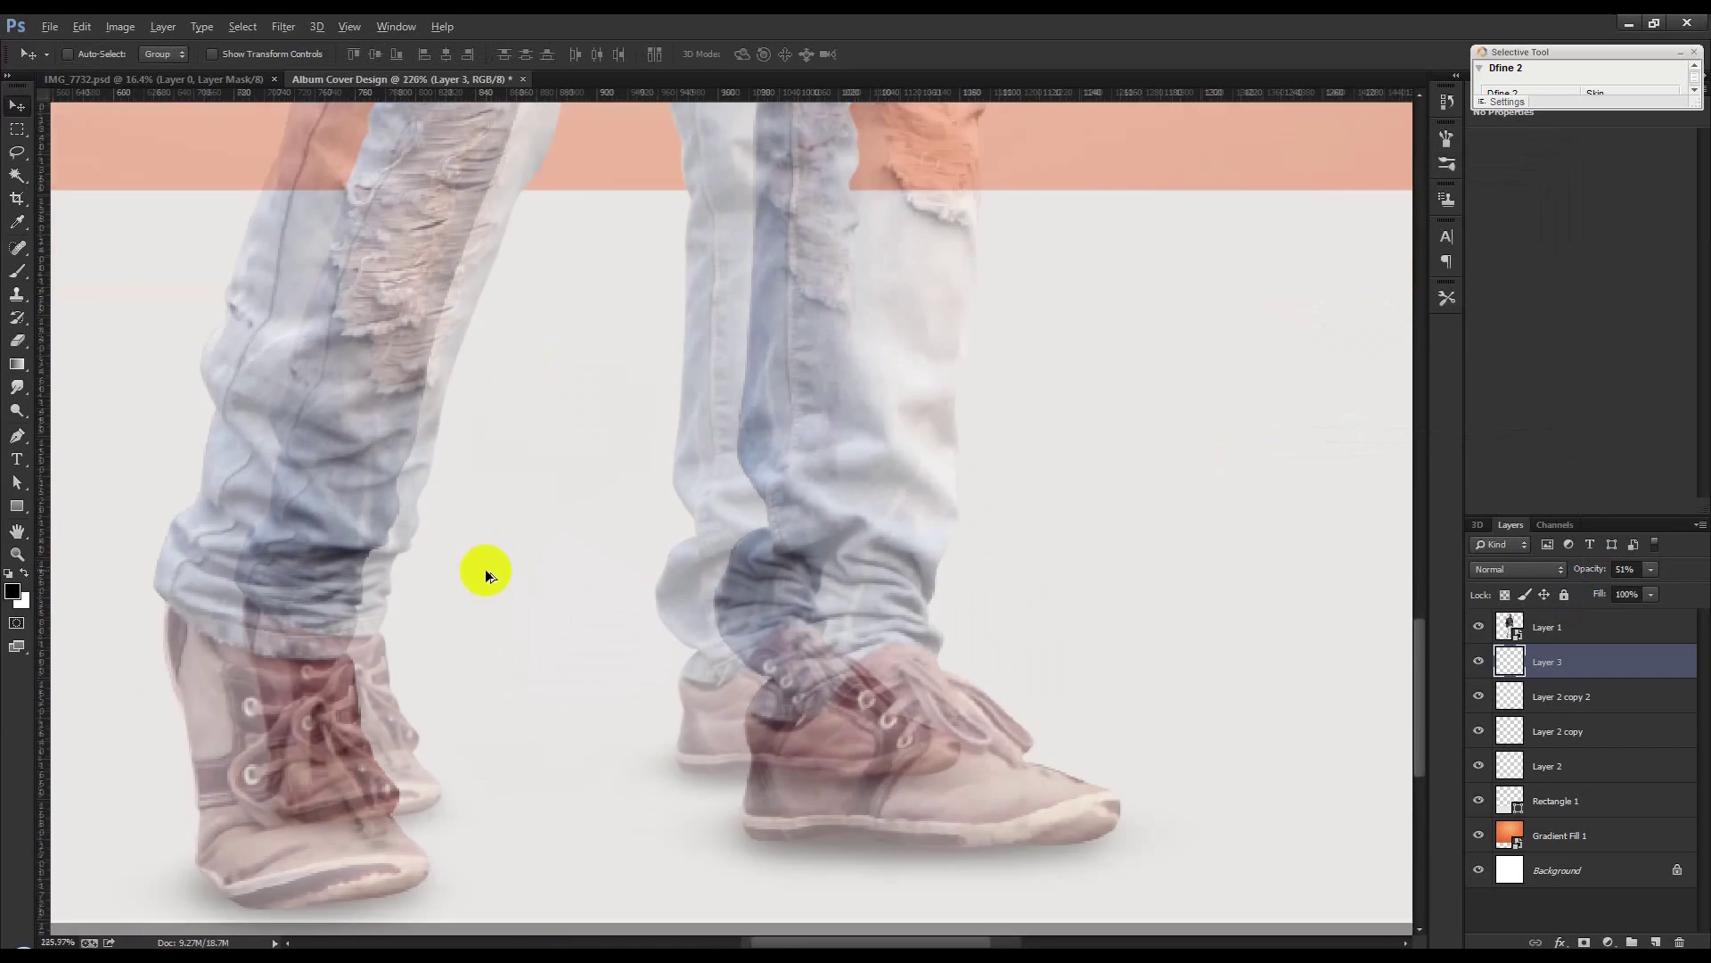
left_click_drag(485, 568, 685, 329)
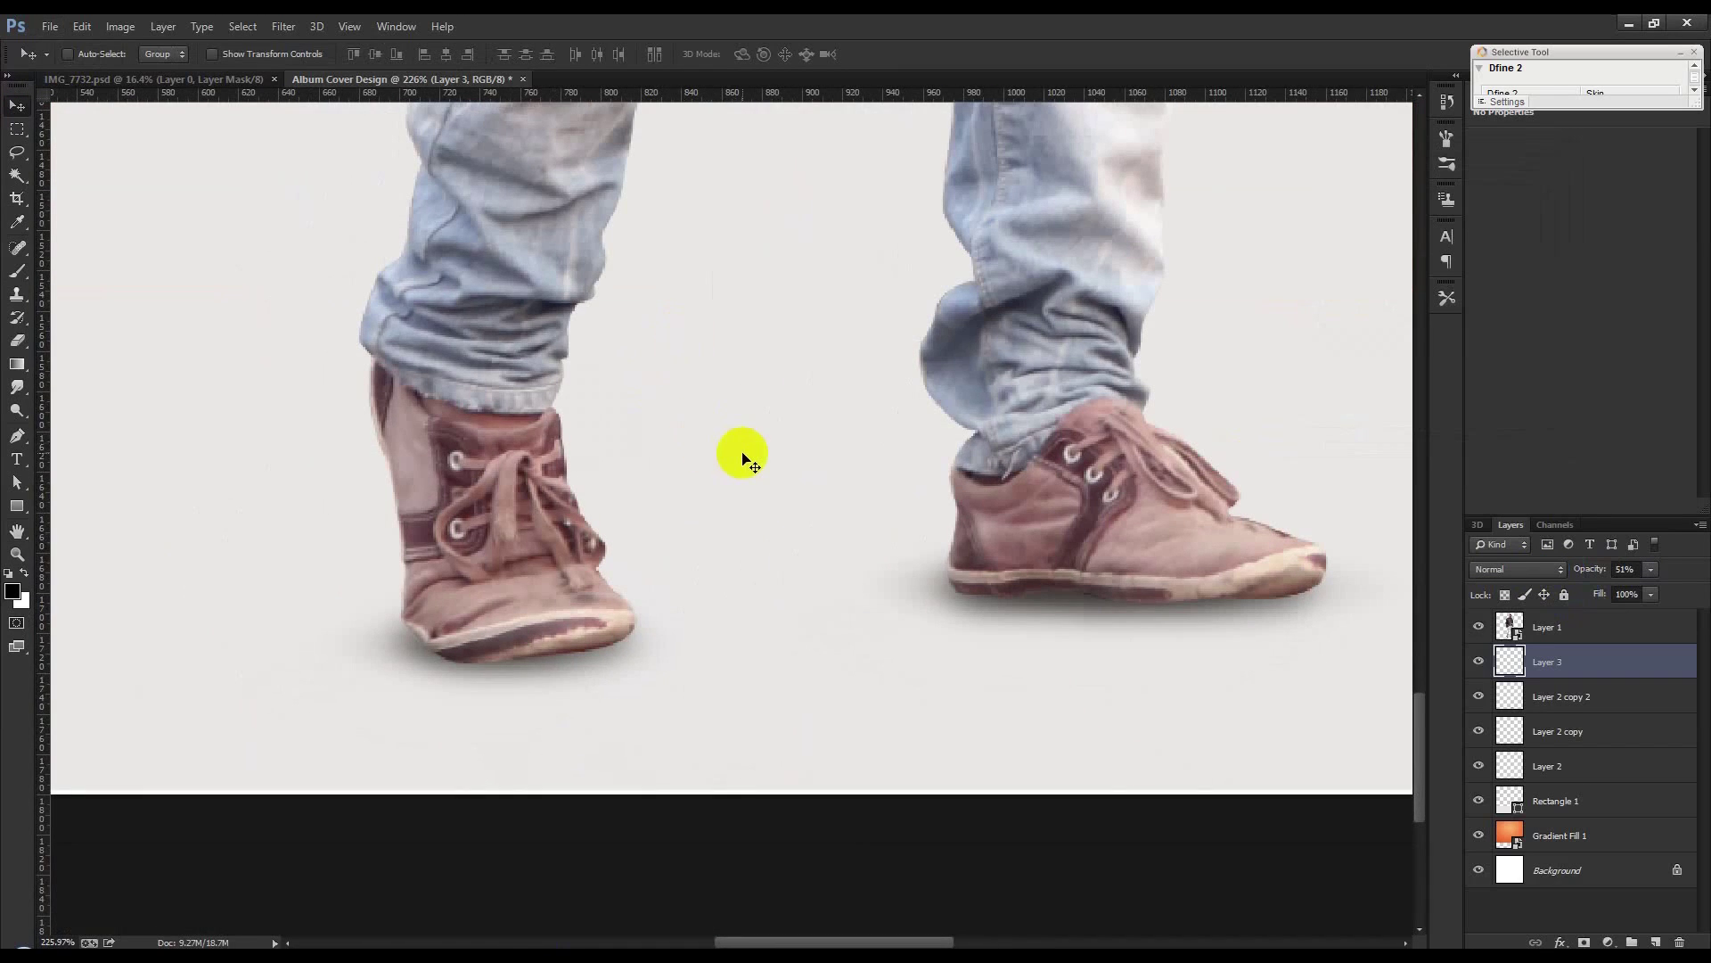
scroll(465, 647, "up", 2)
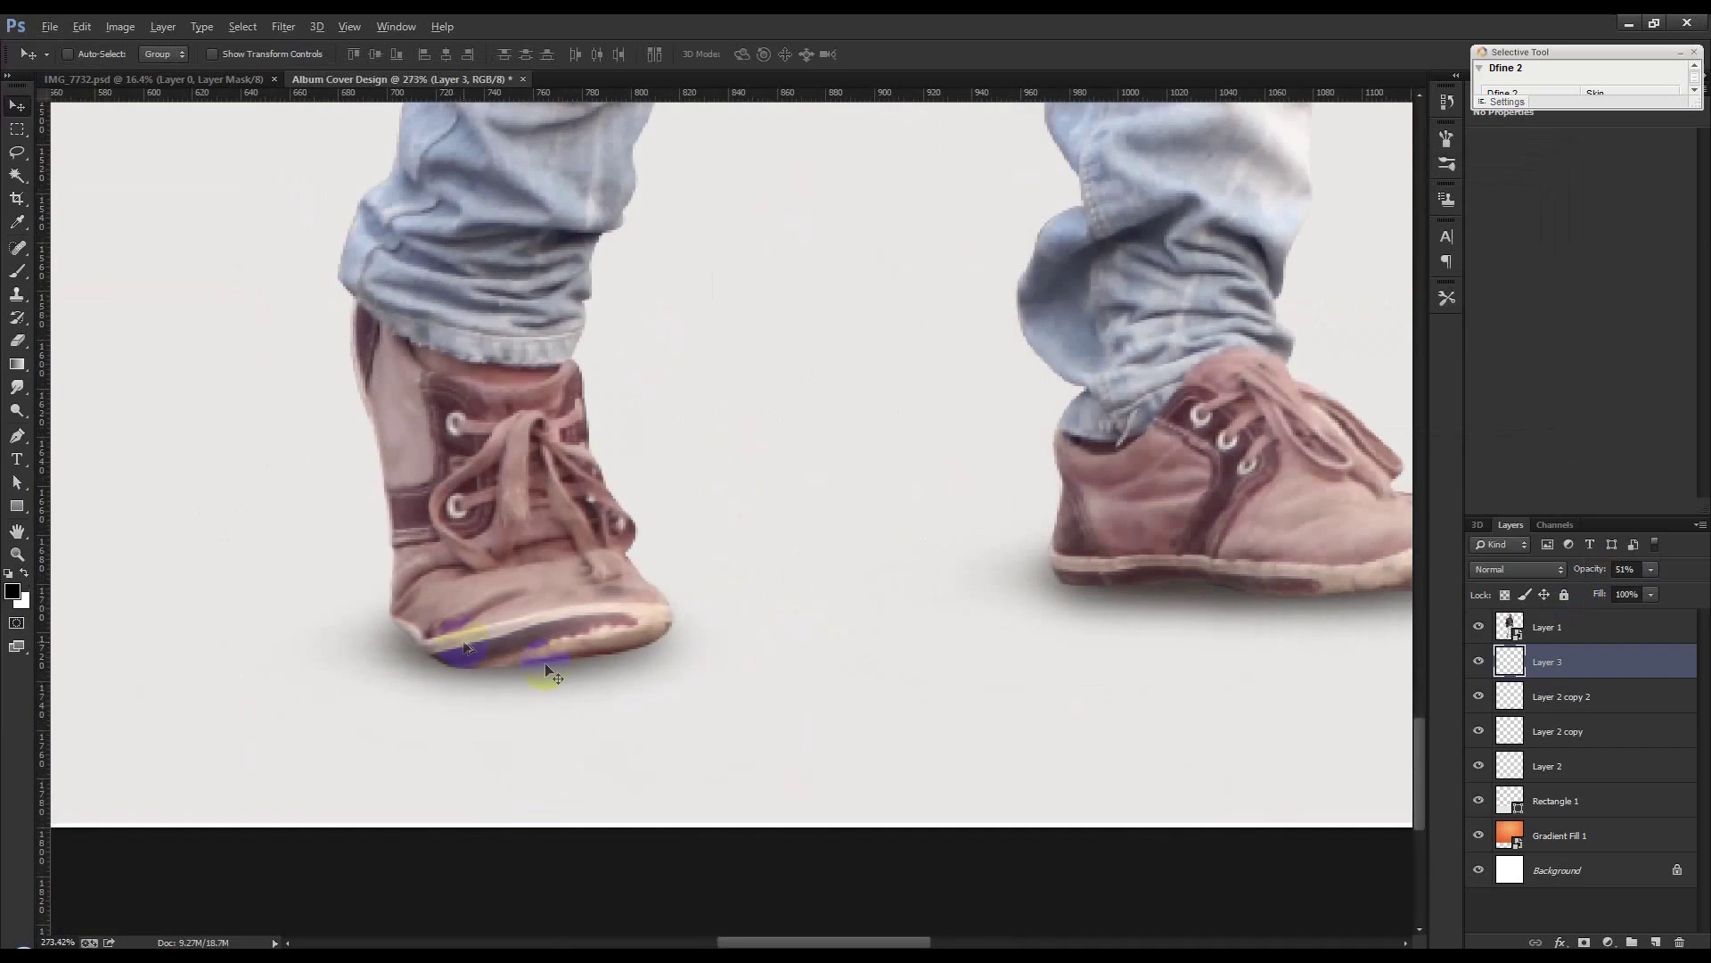
left_click(17, 441)
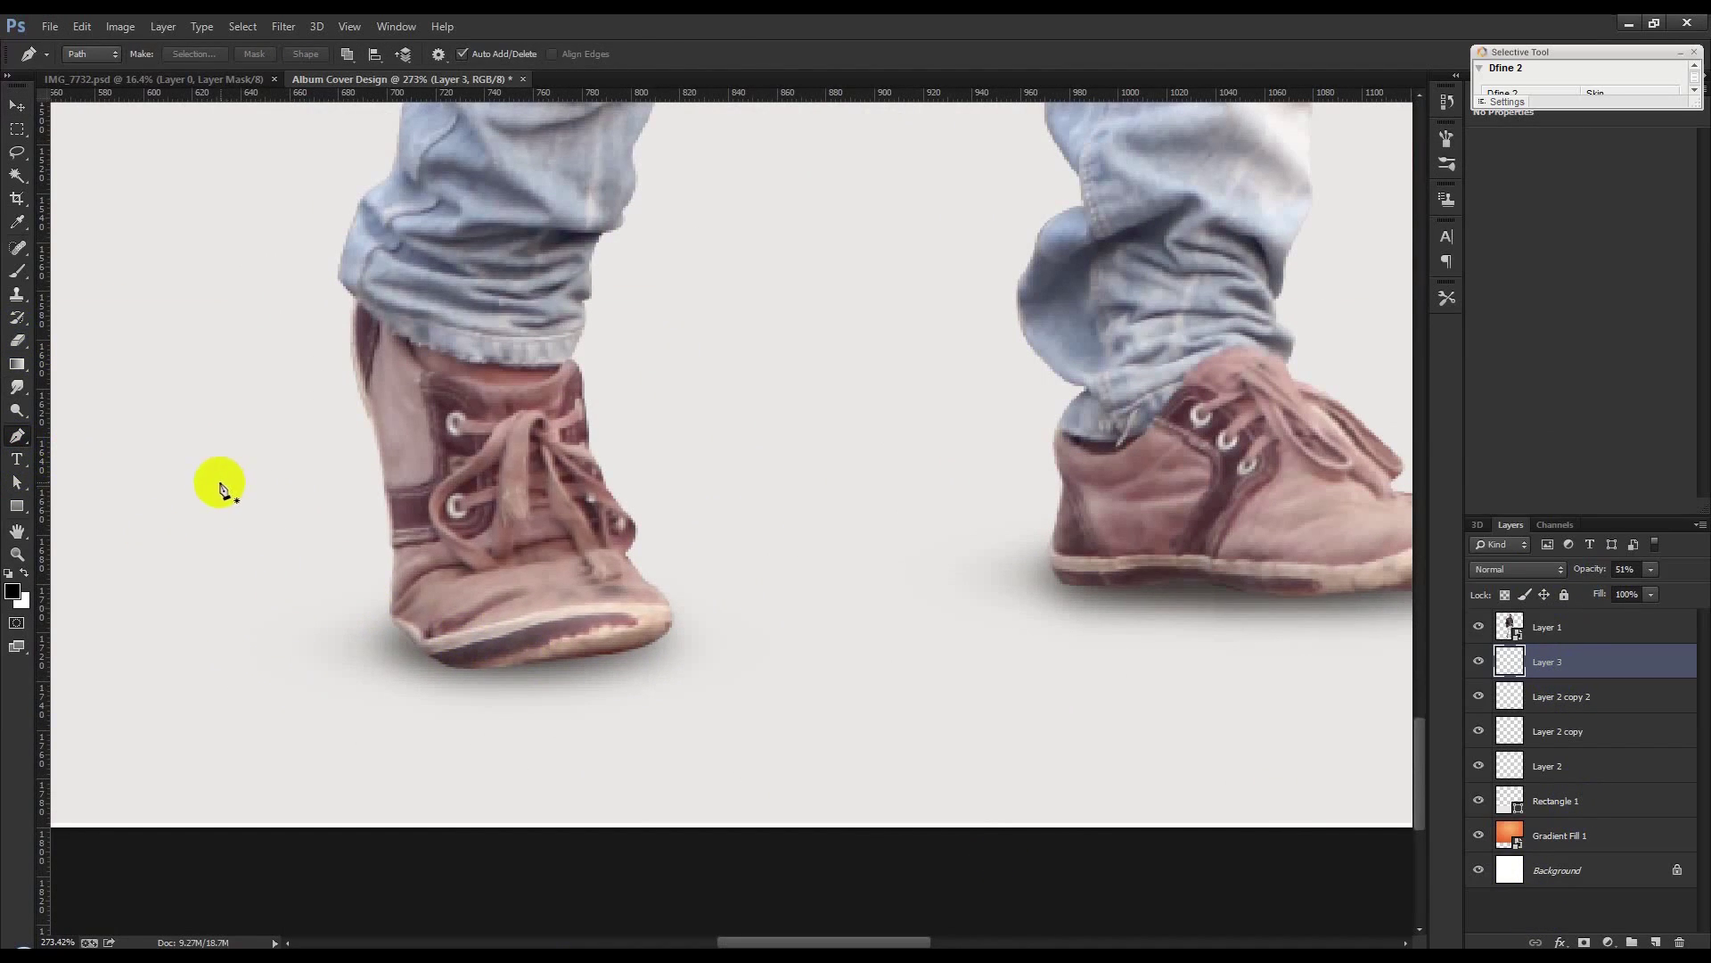
left_click(249, 536)
left_click(439, 669)
left_click_drag(450, 669, 523, 666)
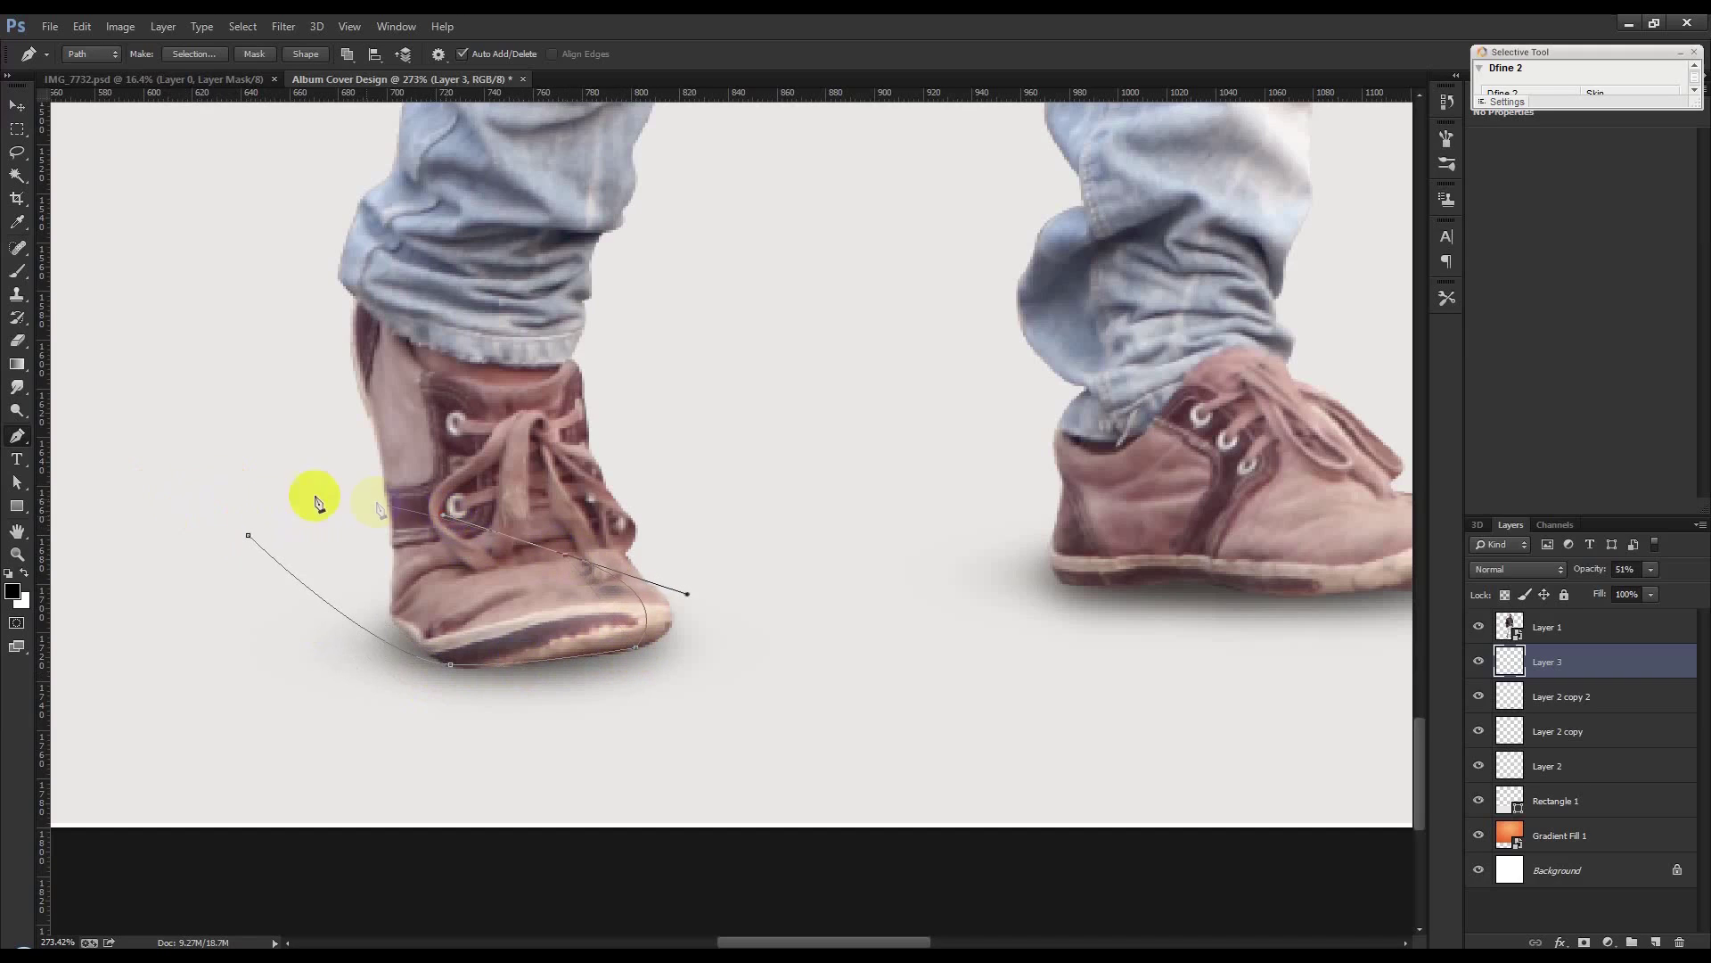
left_click_drag(248, 535, 303, 604)
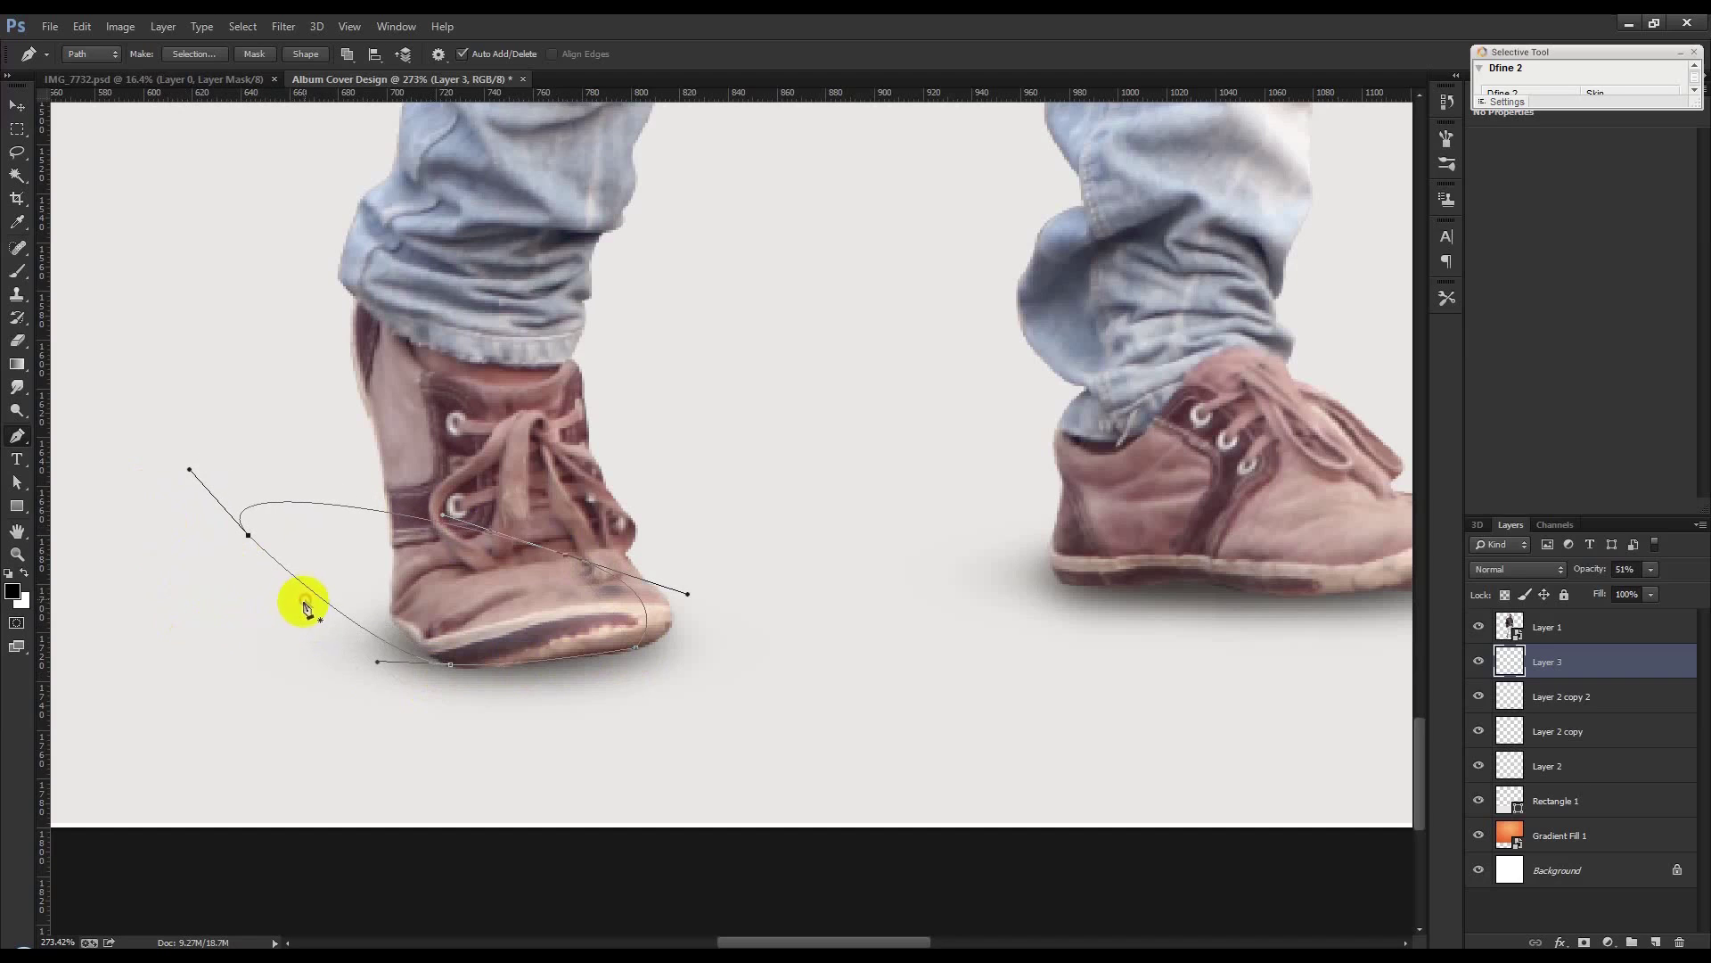
Turn the shadow path into a selection, fill it with black on a new layer and deselect
right_click(718, 323)
left_click(776, 409)
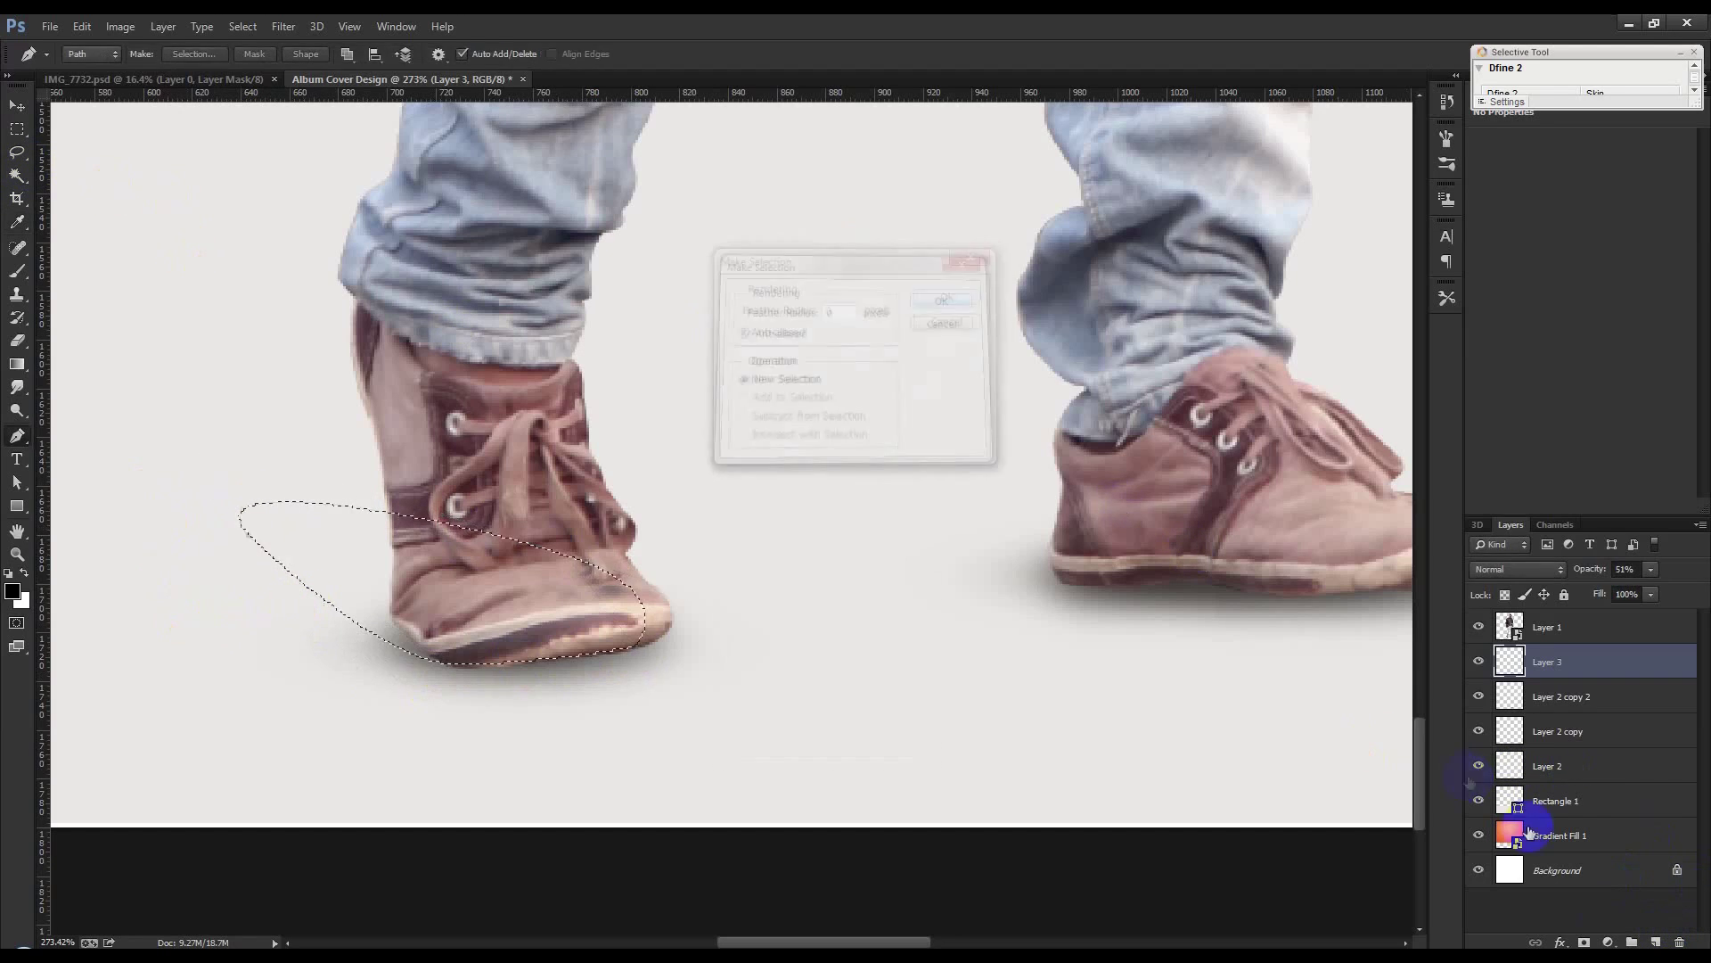
key("Return")
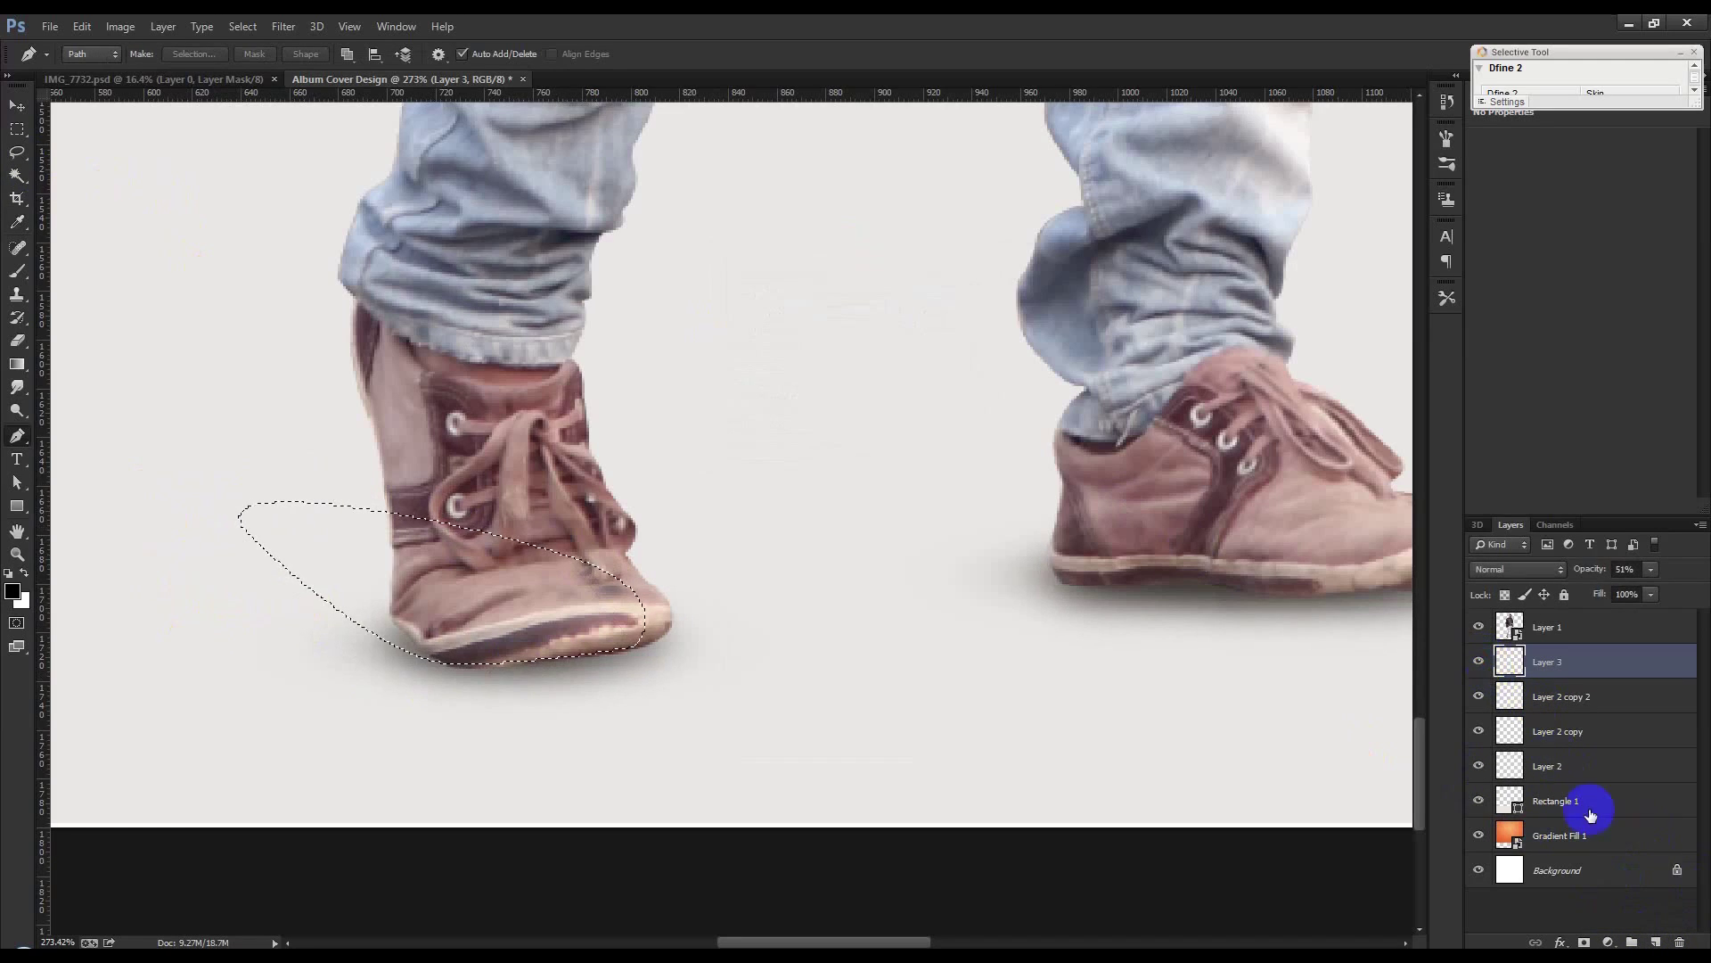
left_click(1655, 942)
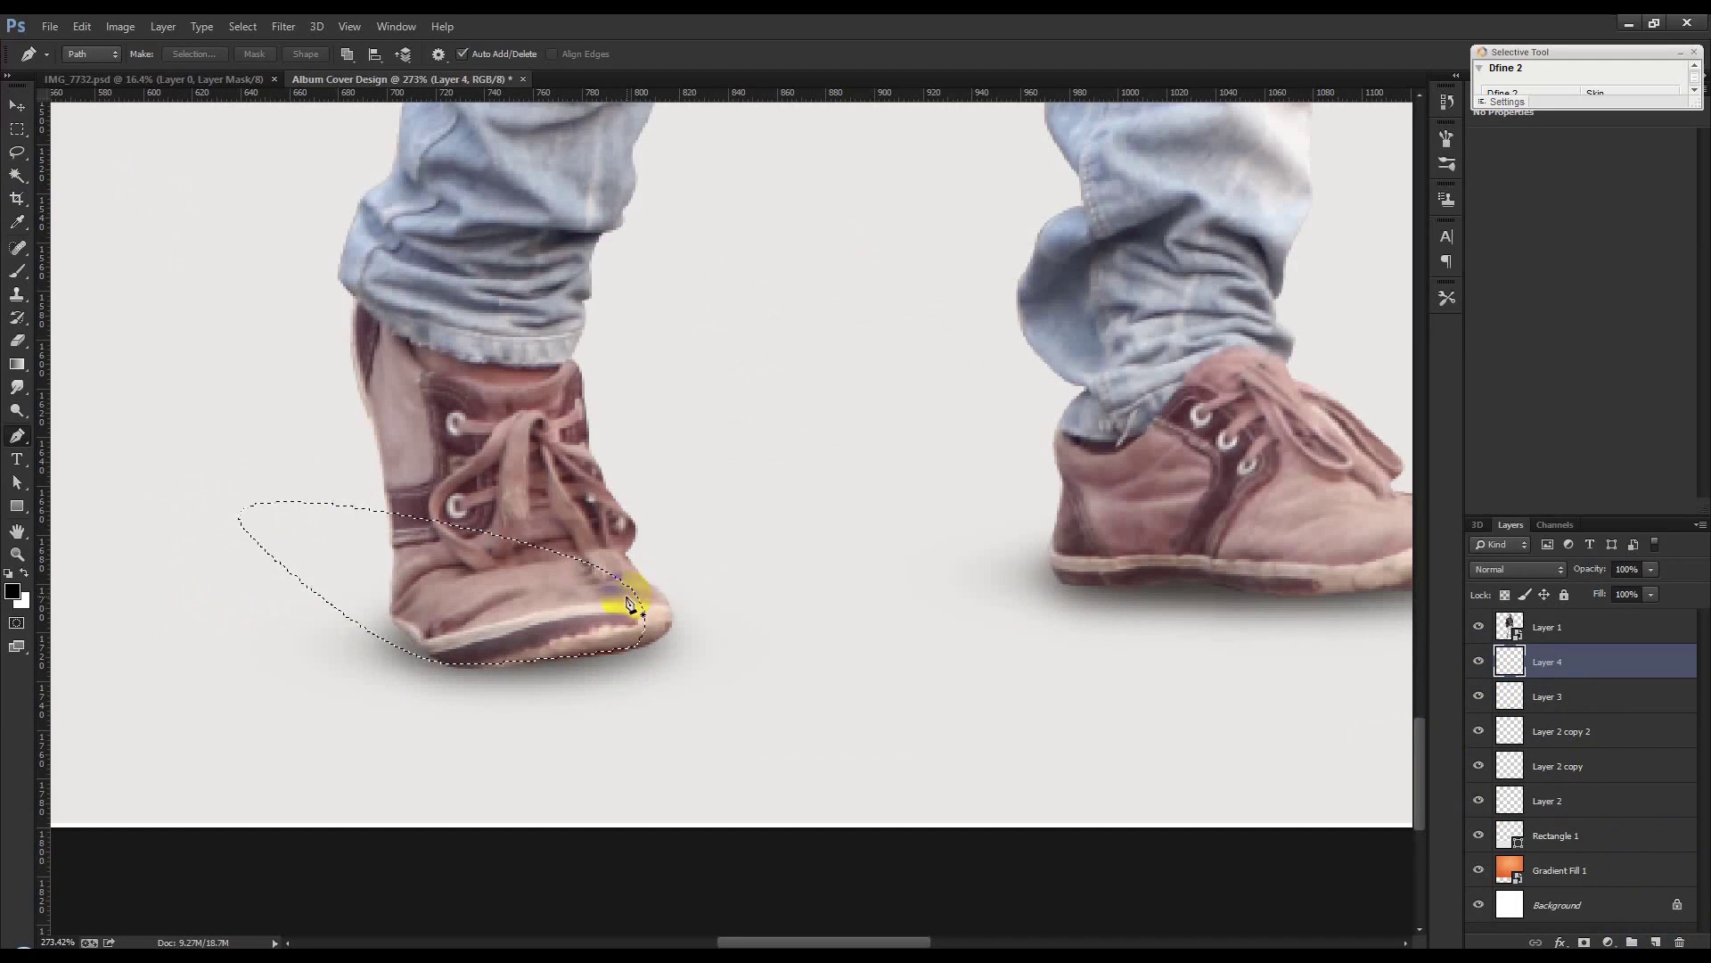
key("alt+BackSpace")
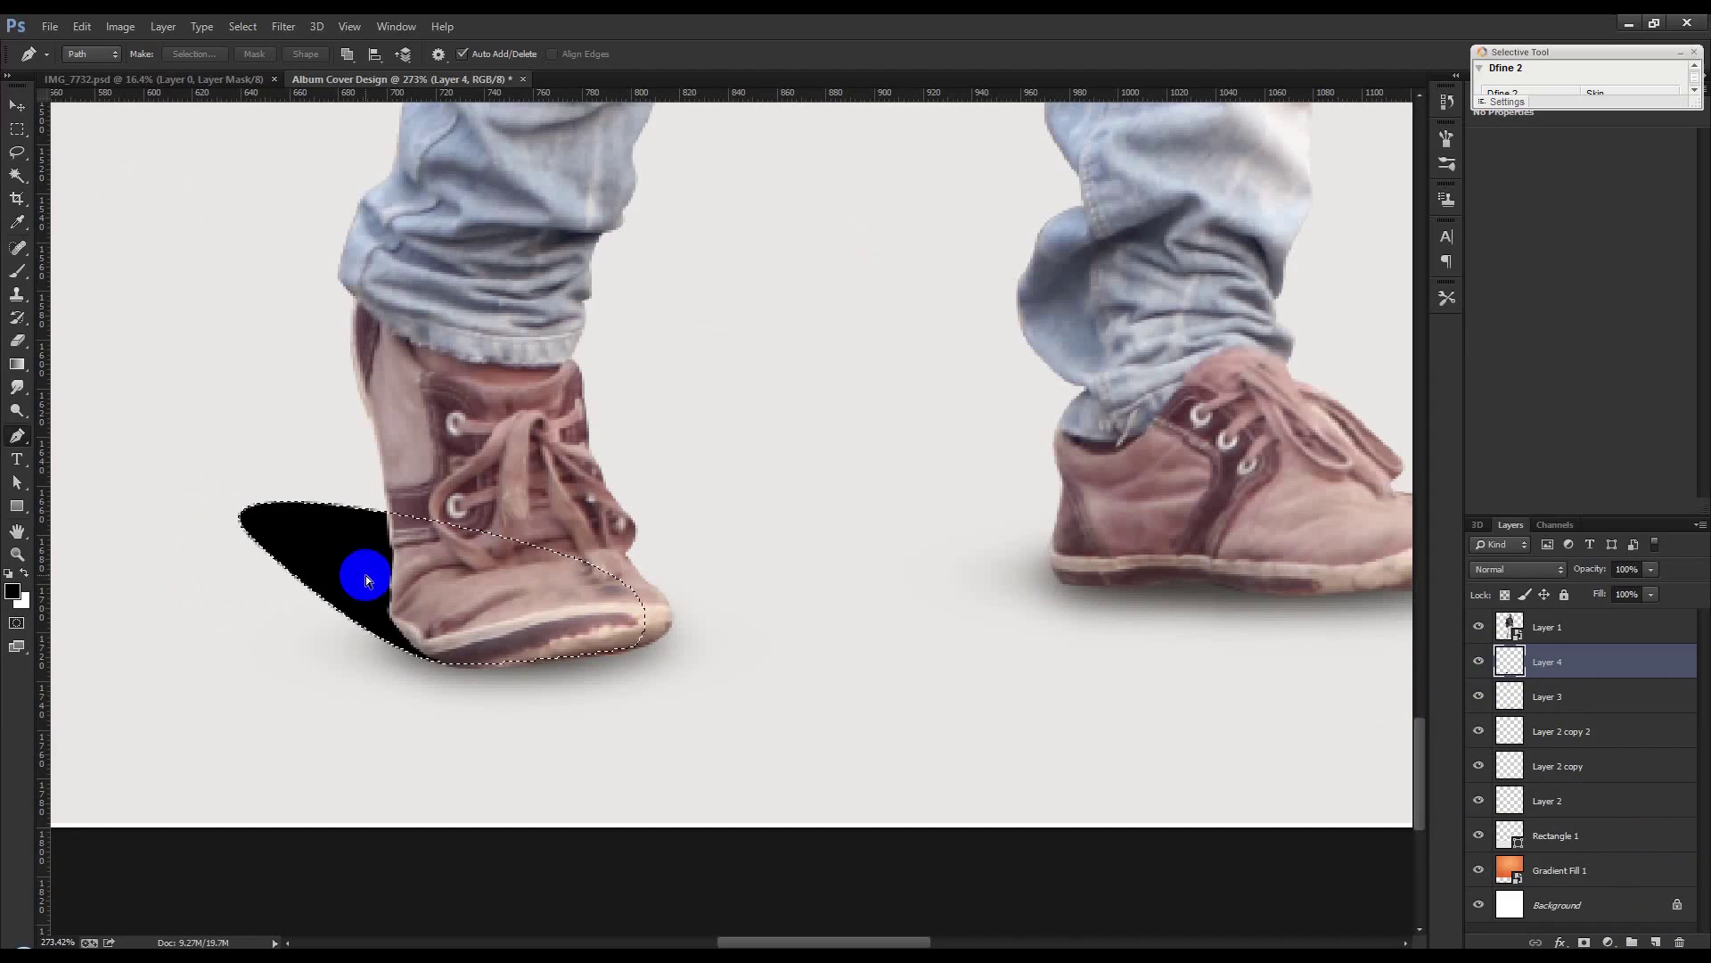
key("ctrl+d")
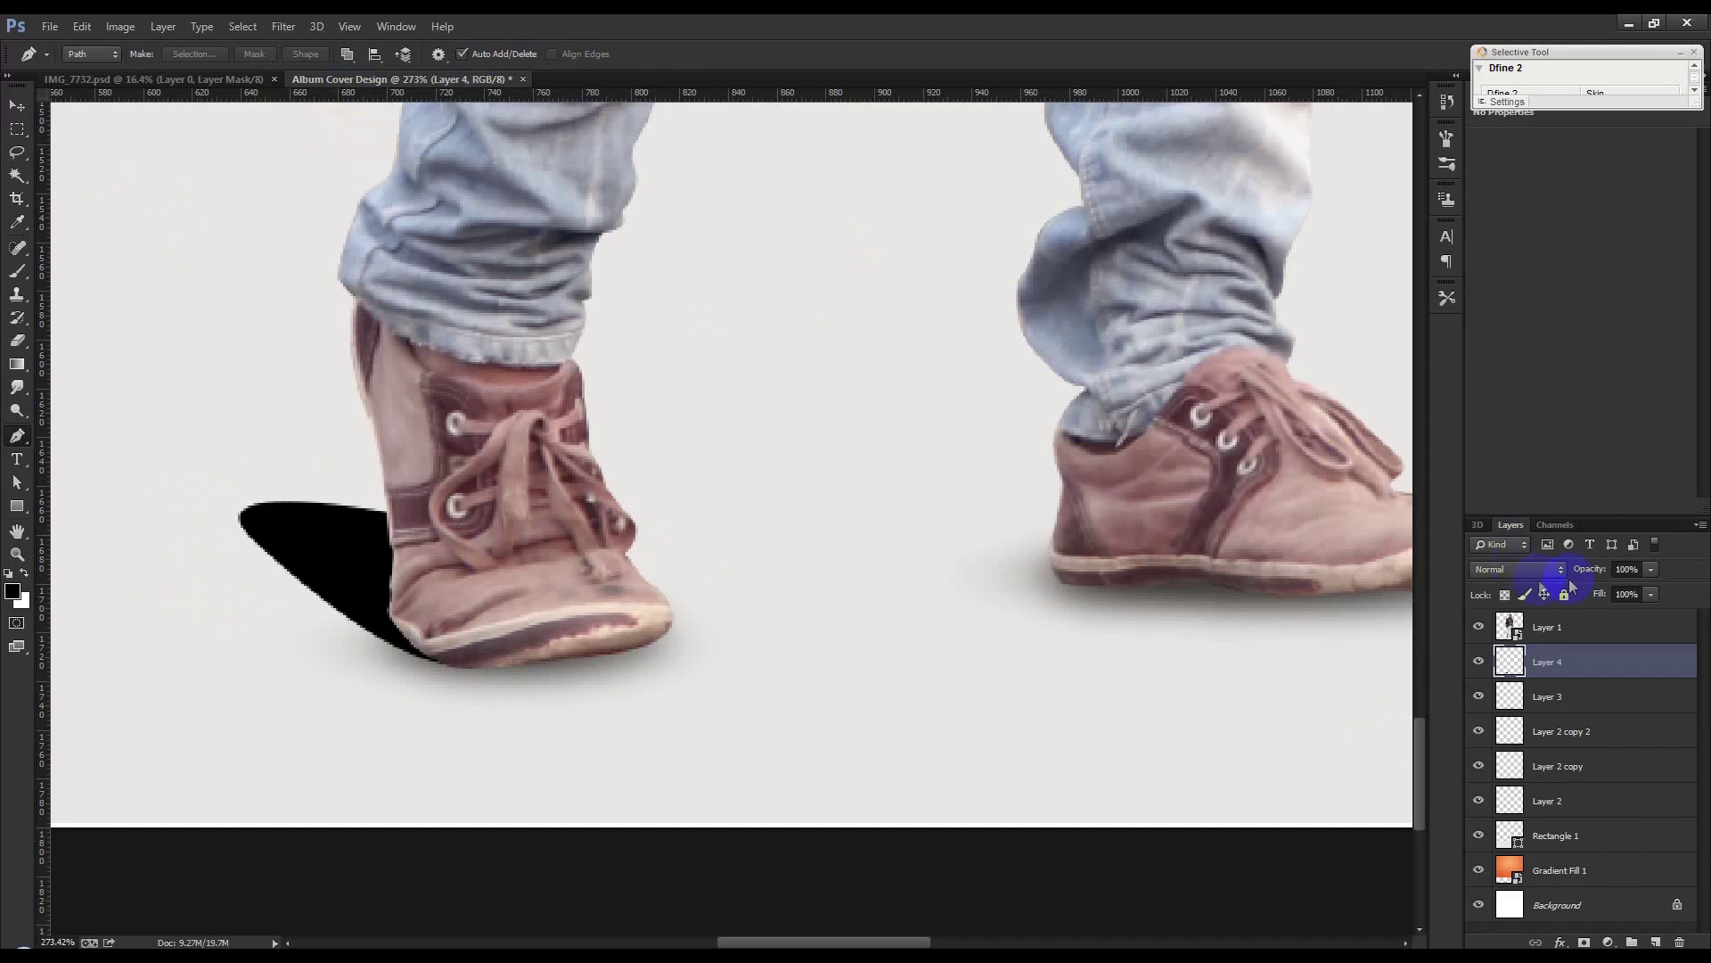
Lower the black cast shadow's opacity to 44% and soften it with a 3.3 px Gaussian Blur
left_click_drag(1589, 577, 1529, 569)
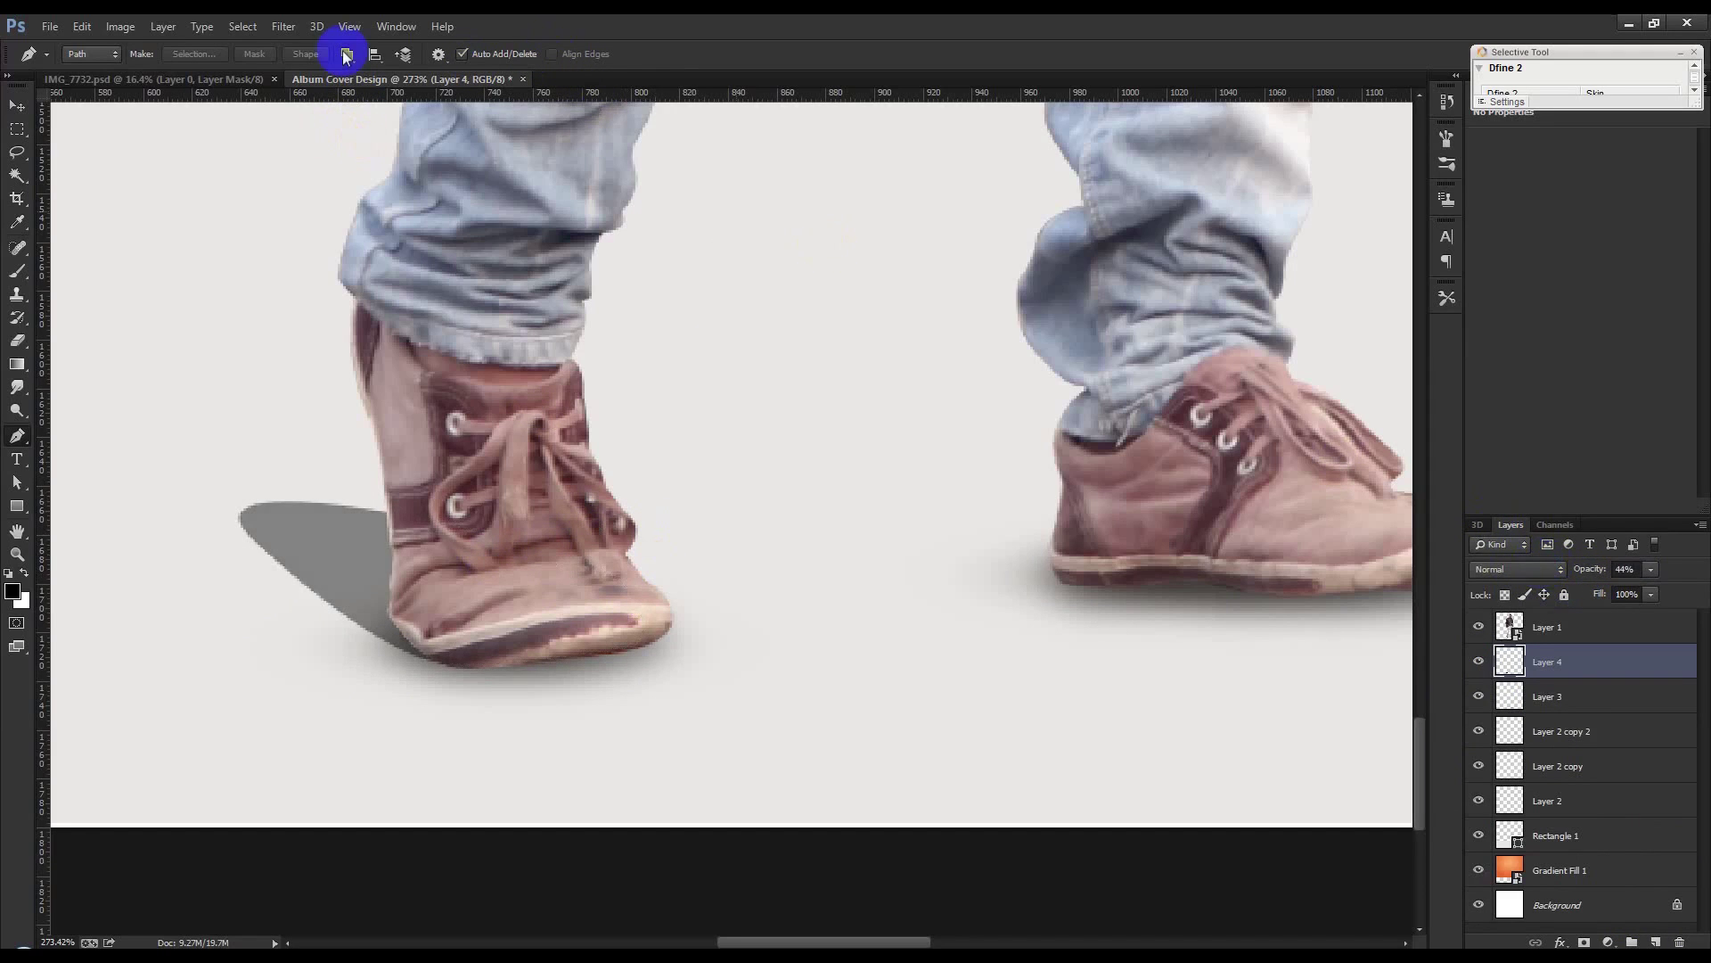
left_click(286, 27)
mouse_move(299, 249)
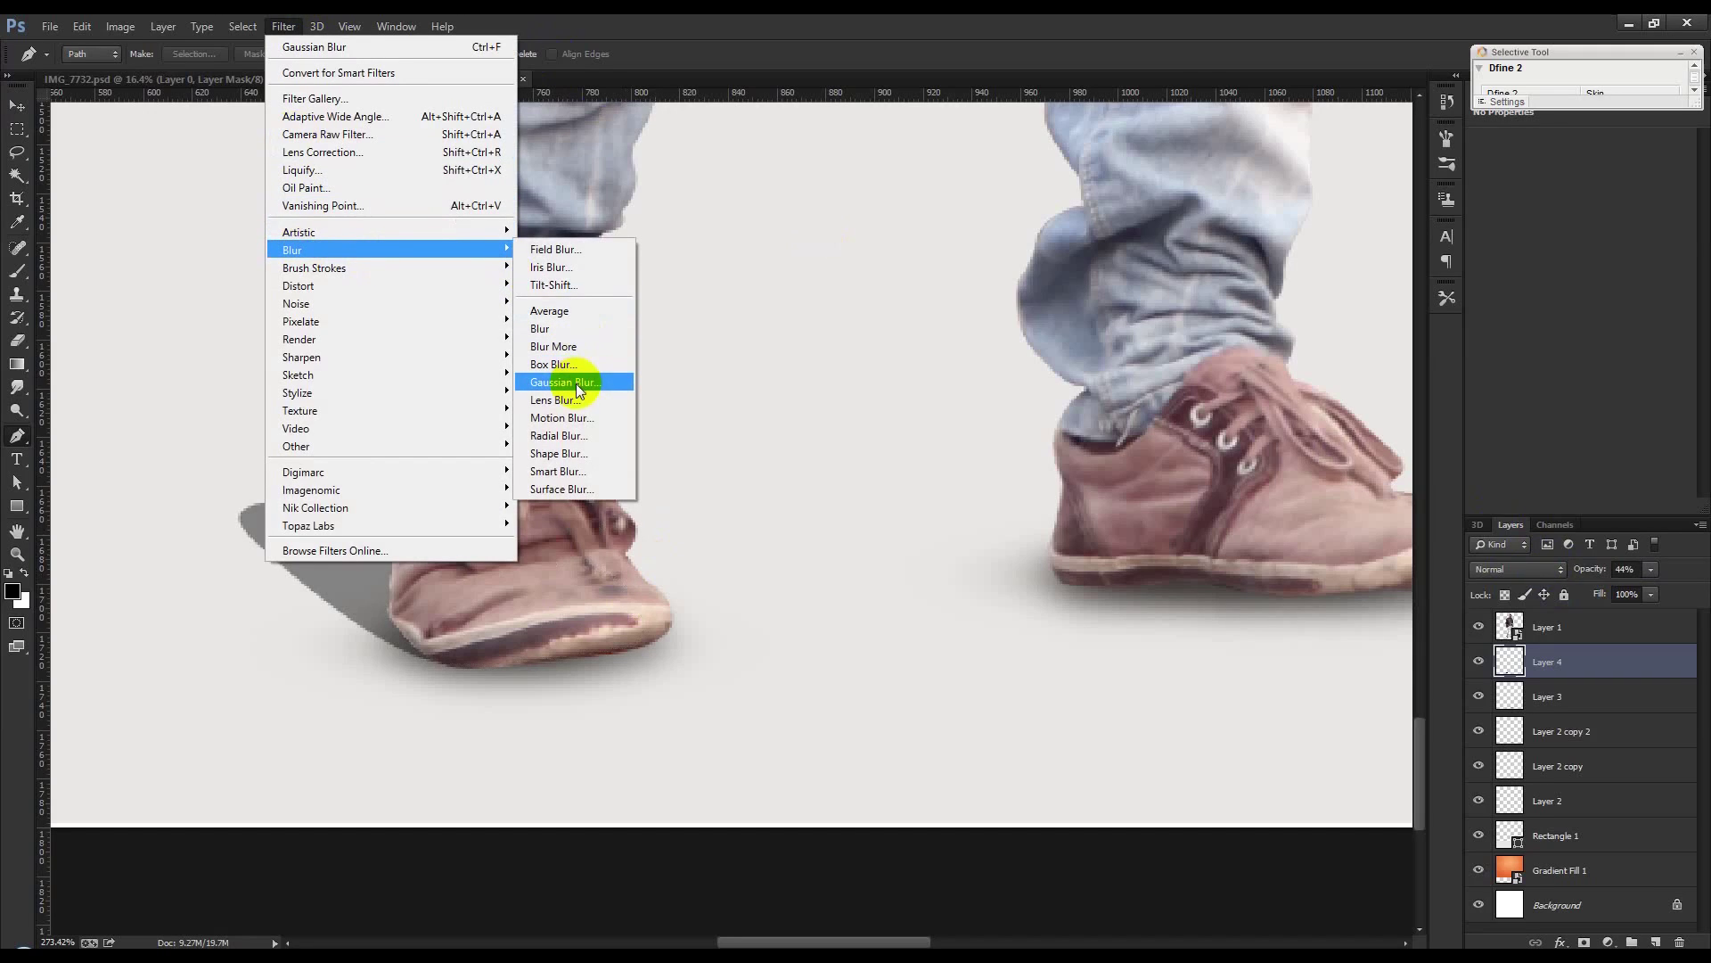
left_click(576, 383)
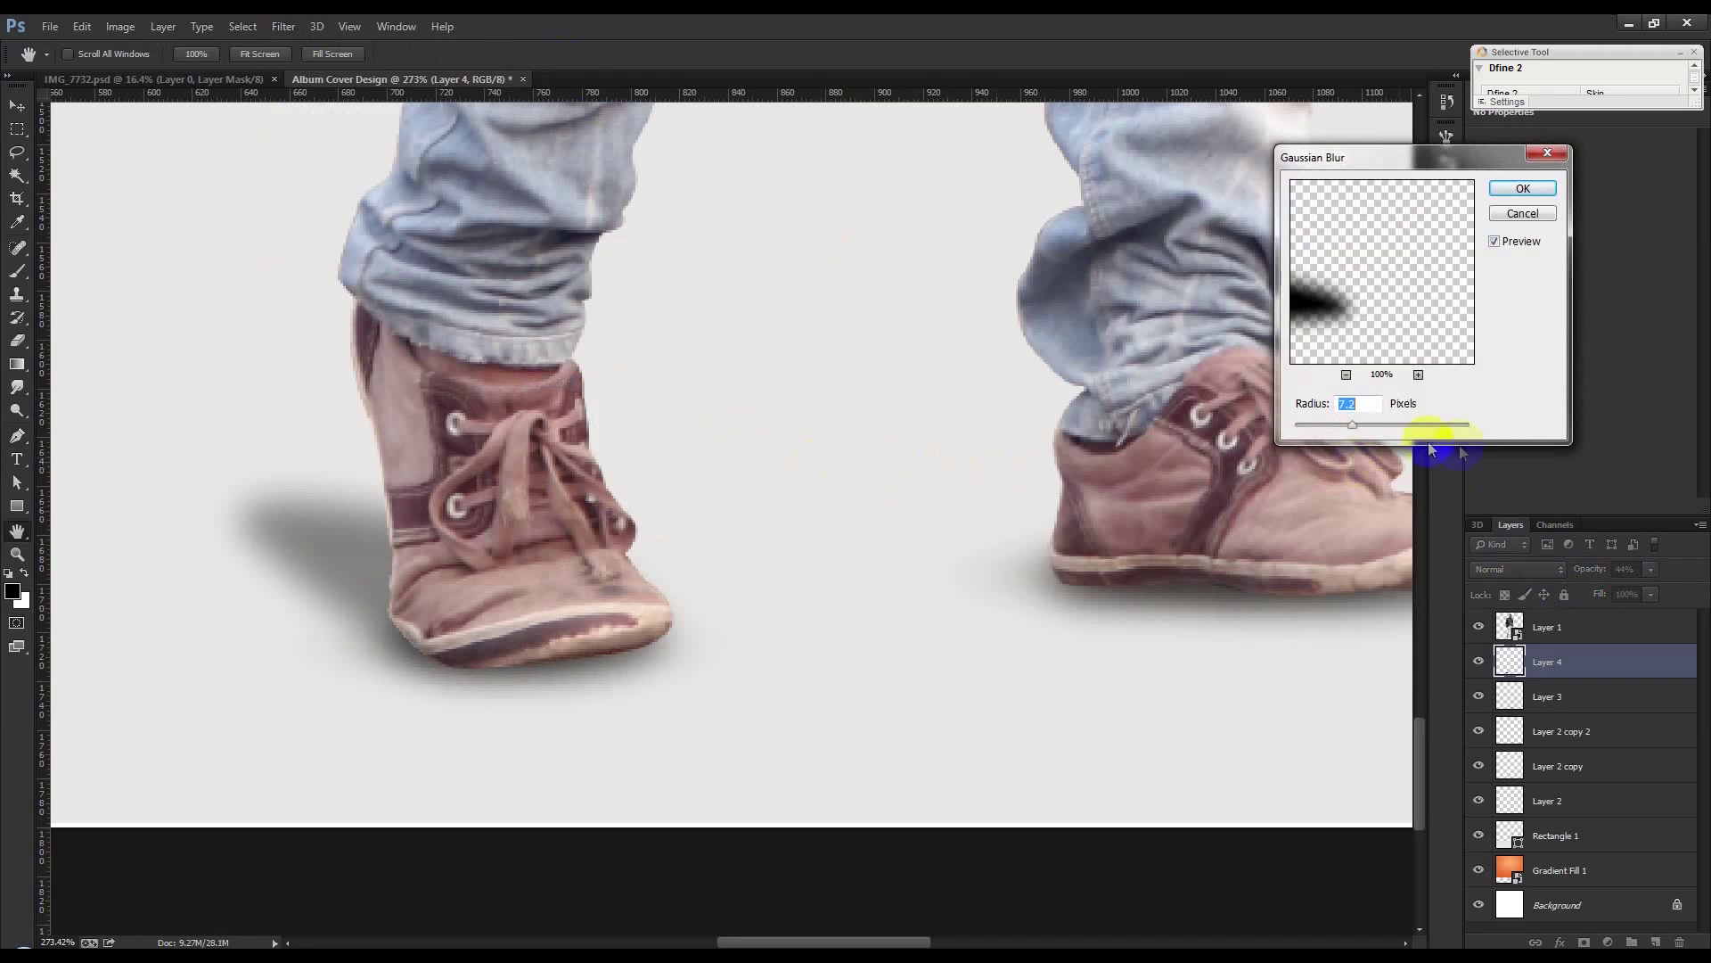
left_click(1523, 188)
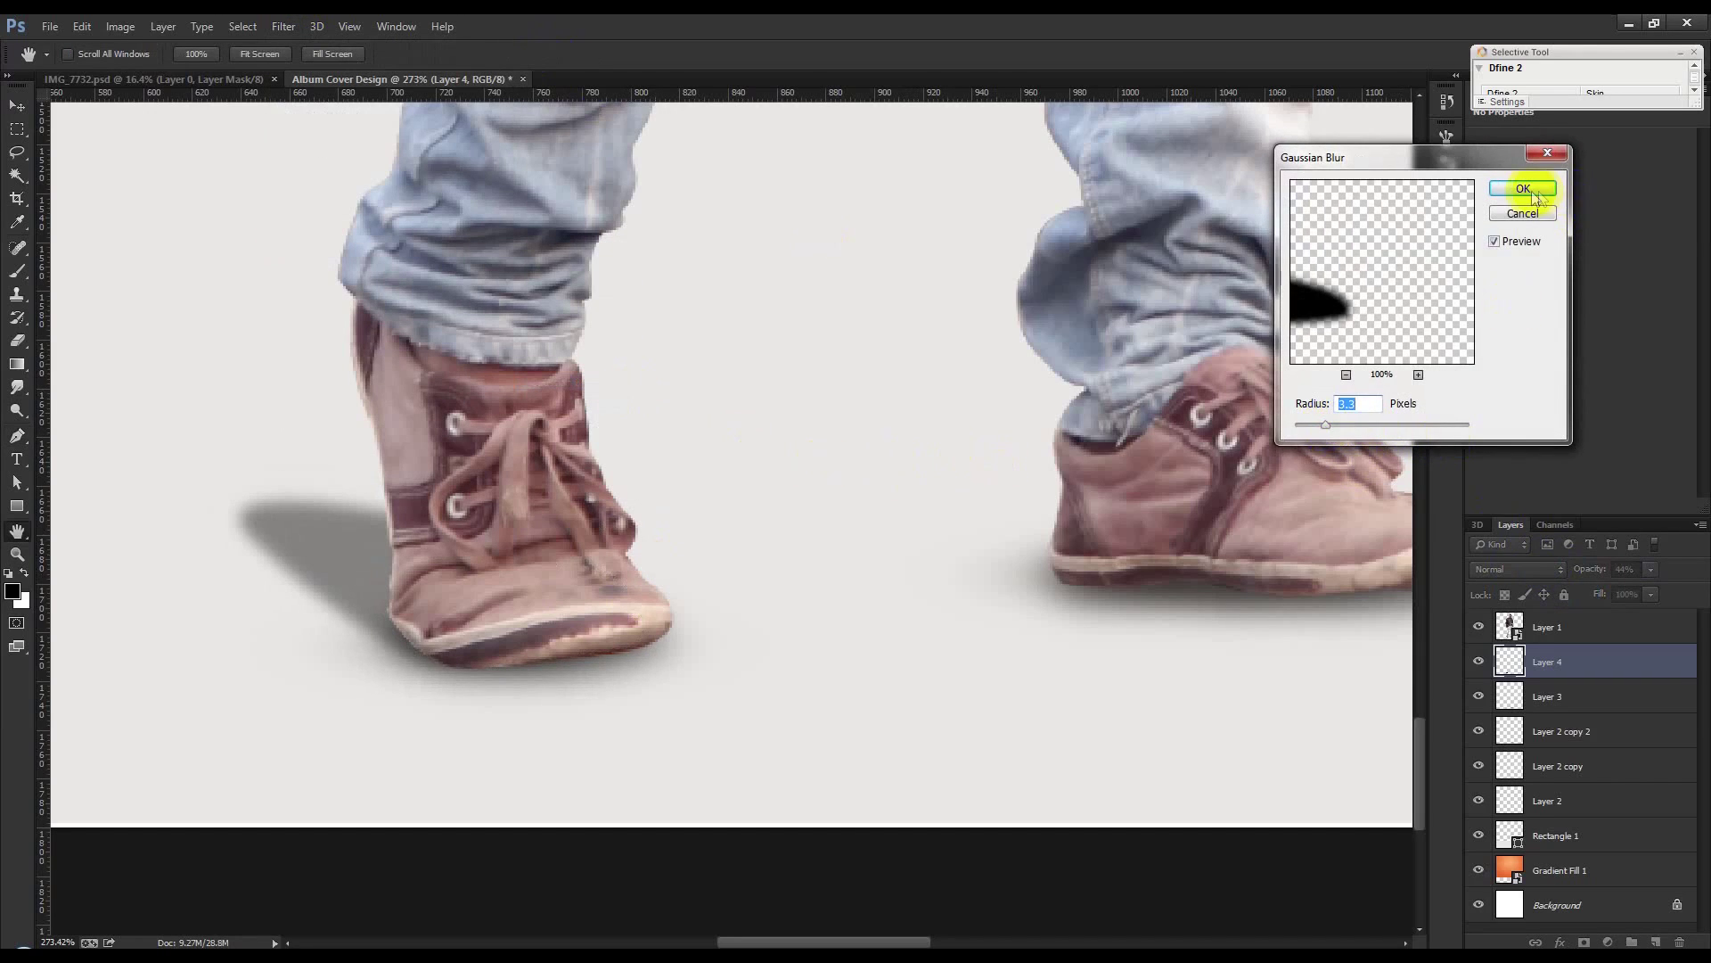
Fade the far end of the cast shadow using a soft 150 px Eraser at 25% opacity
key("p")
left_click(20, 340)
left_click(67, 337)
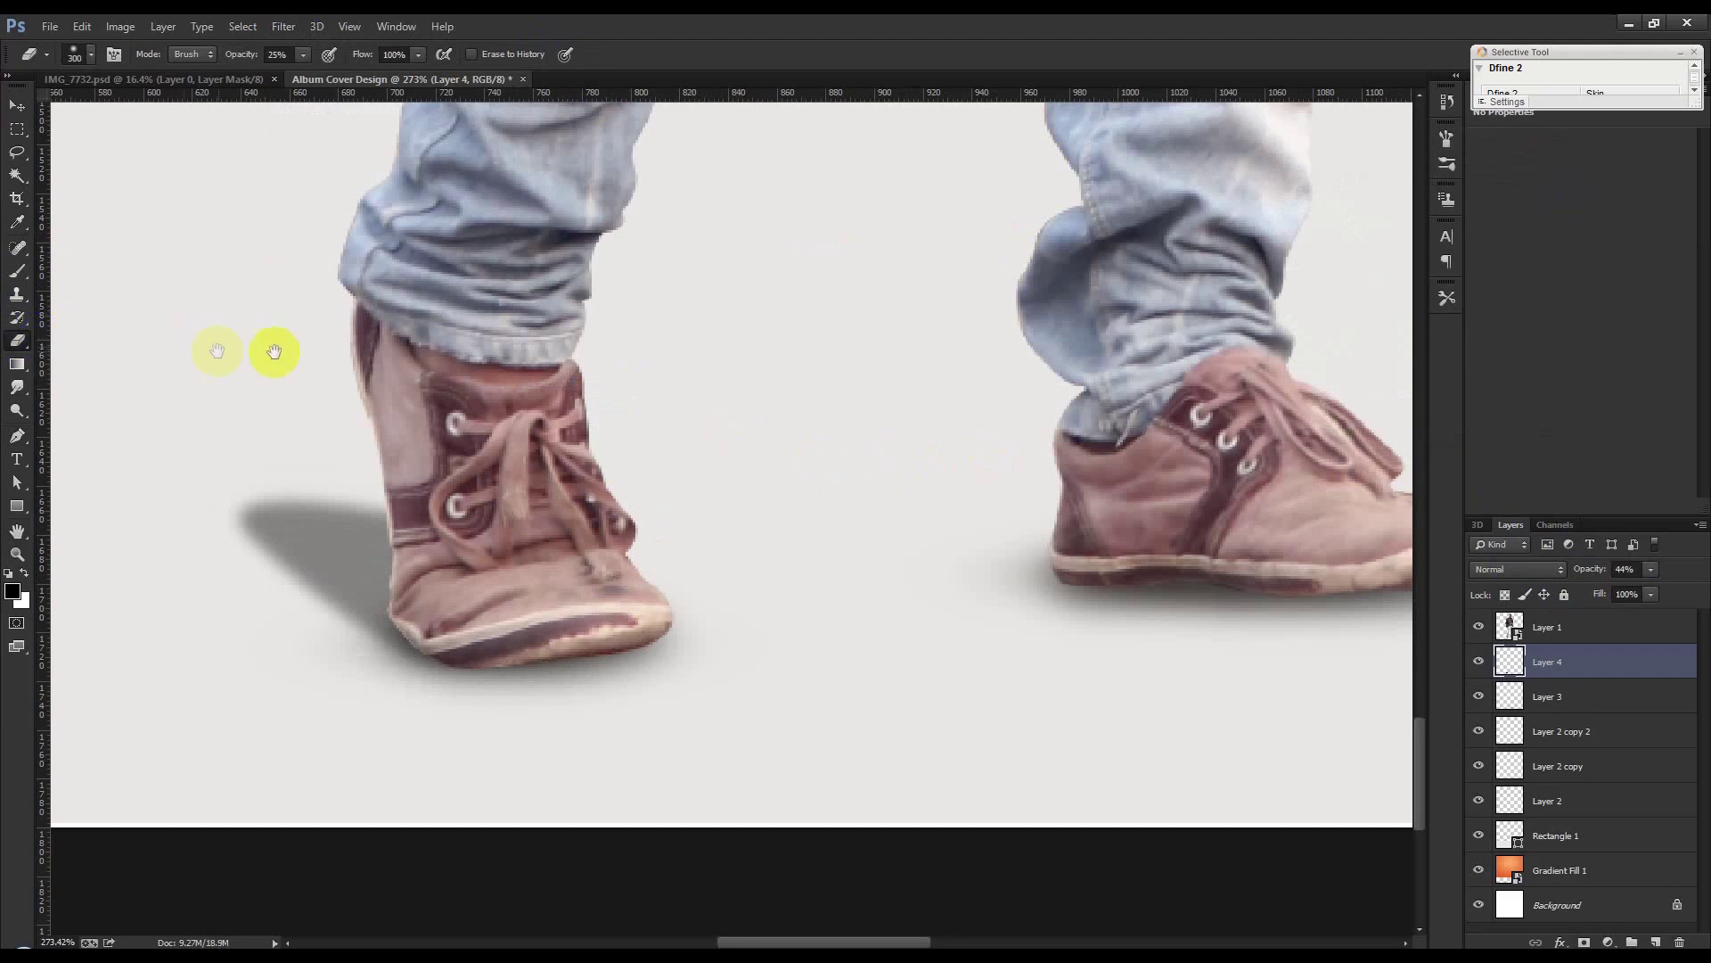
left_click_drag(273, 352, 470, 359)
key("bracketleft")
key("bracketleft")
left_click(421, 302)
left_click_drag(421, 302, 522, 323)
mouse_move(378, 328)
left_mouse_down()
mouse_move(488, 326)
mouse_move(546, 354)
left_mouse_up()
left_click_drag(262, 307, 481, 353)
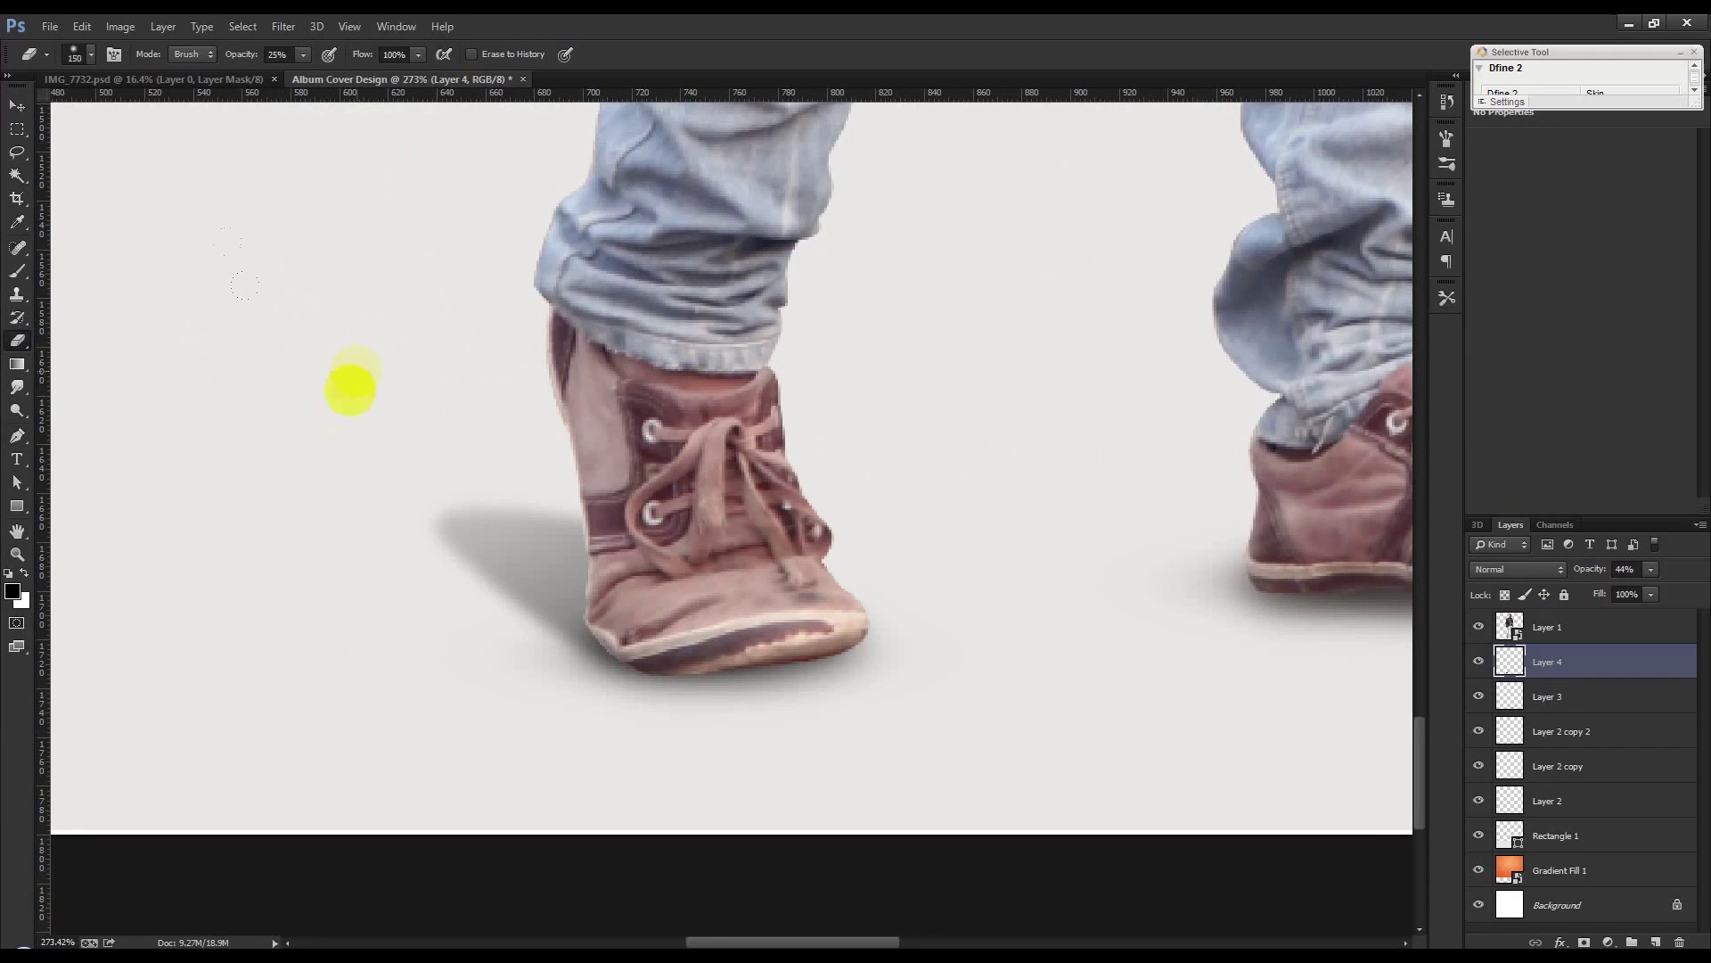
key("bracketleft")
Stretch the cast shadow to about 120% with Free Transform and distort its corners so it slants away behind the raised-heel shoe
left_click(23, 112)
key("ctrl+r")
key("ctrl+t")
left_click_drag(403, 476, 319, 411)
left_click_drag(845, 675, 870, 694)
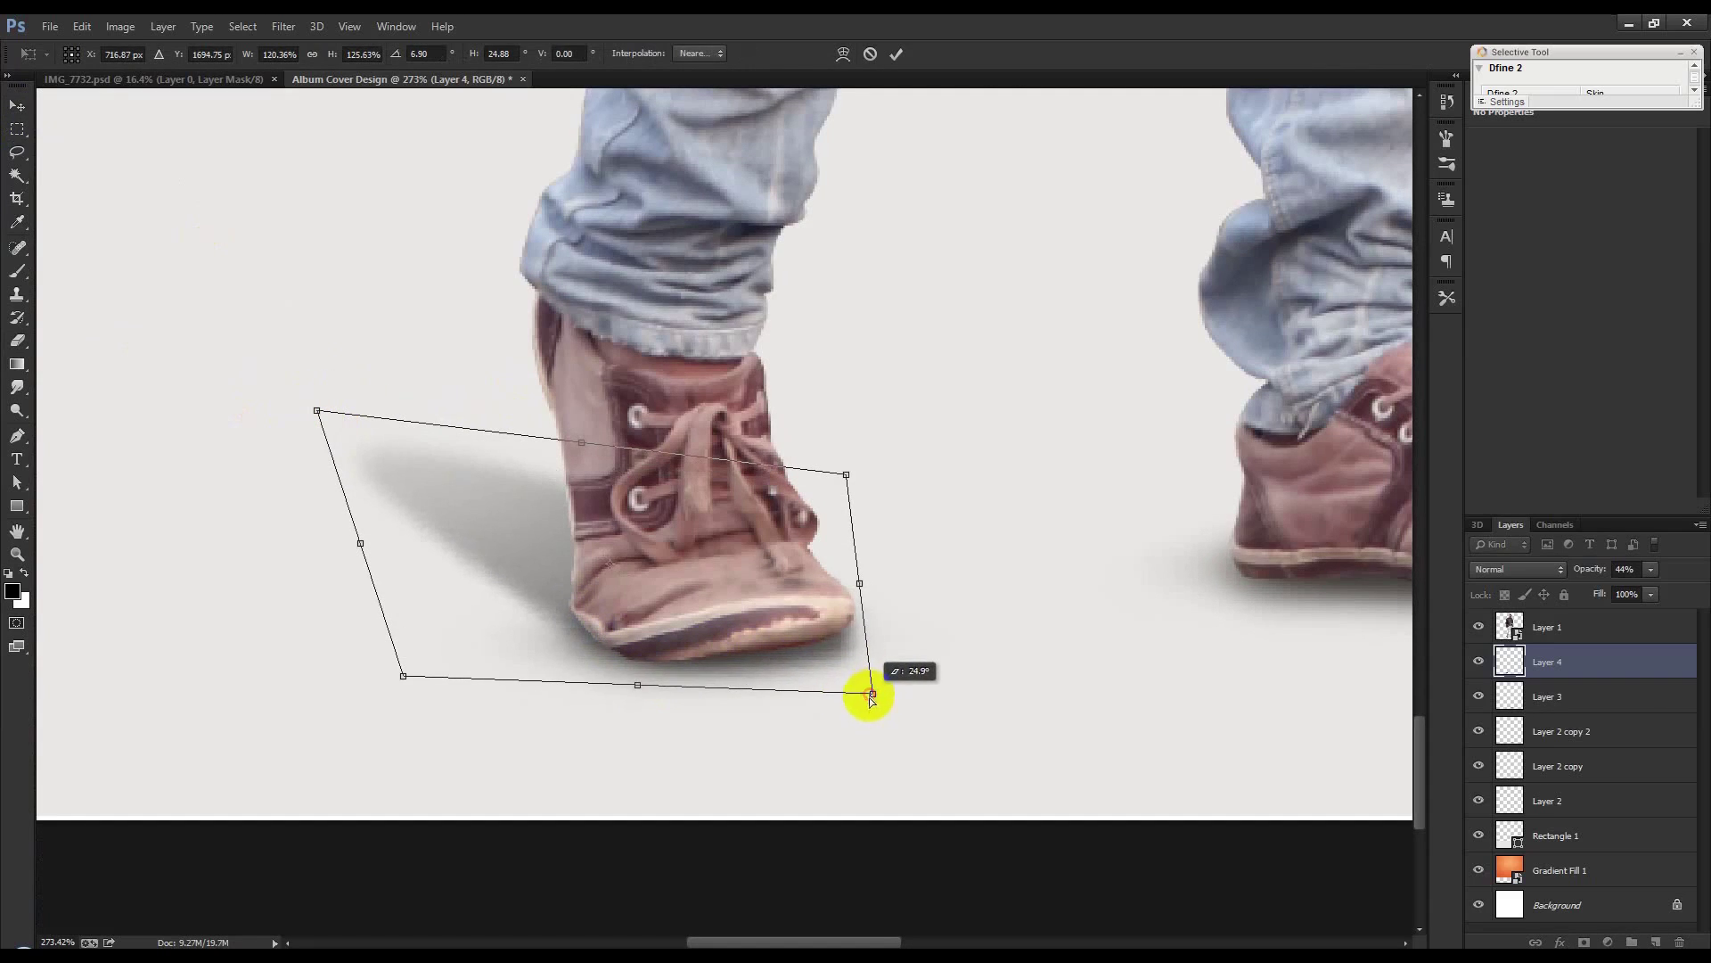
left_click_drag(404, 681, 408, 667)
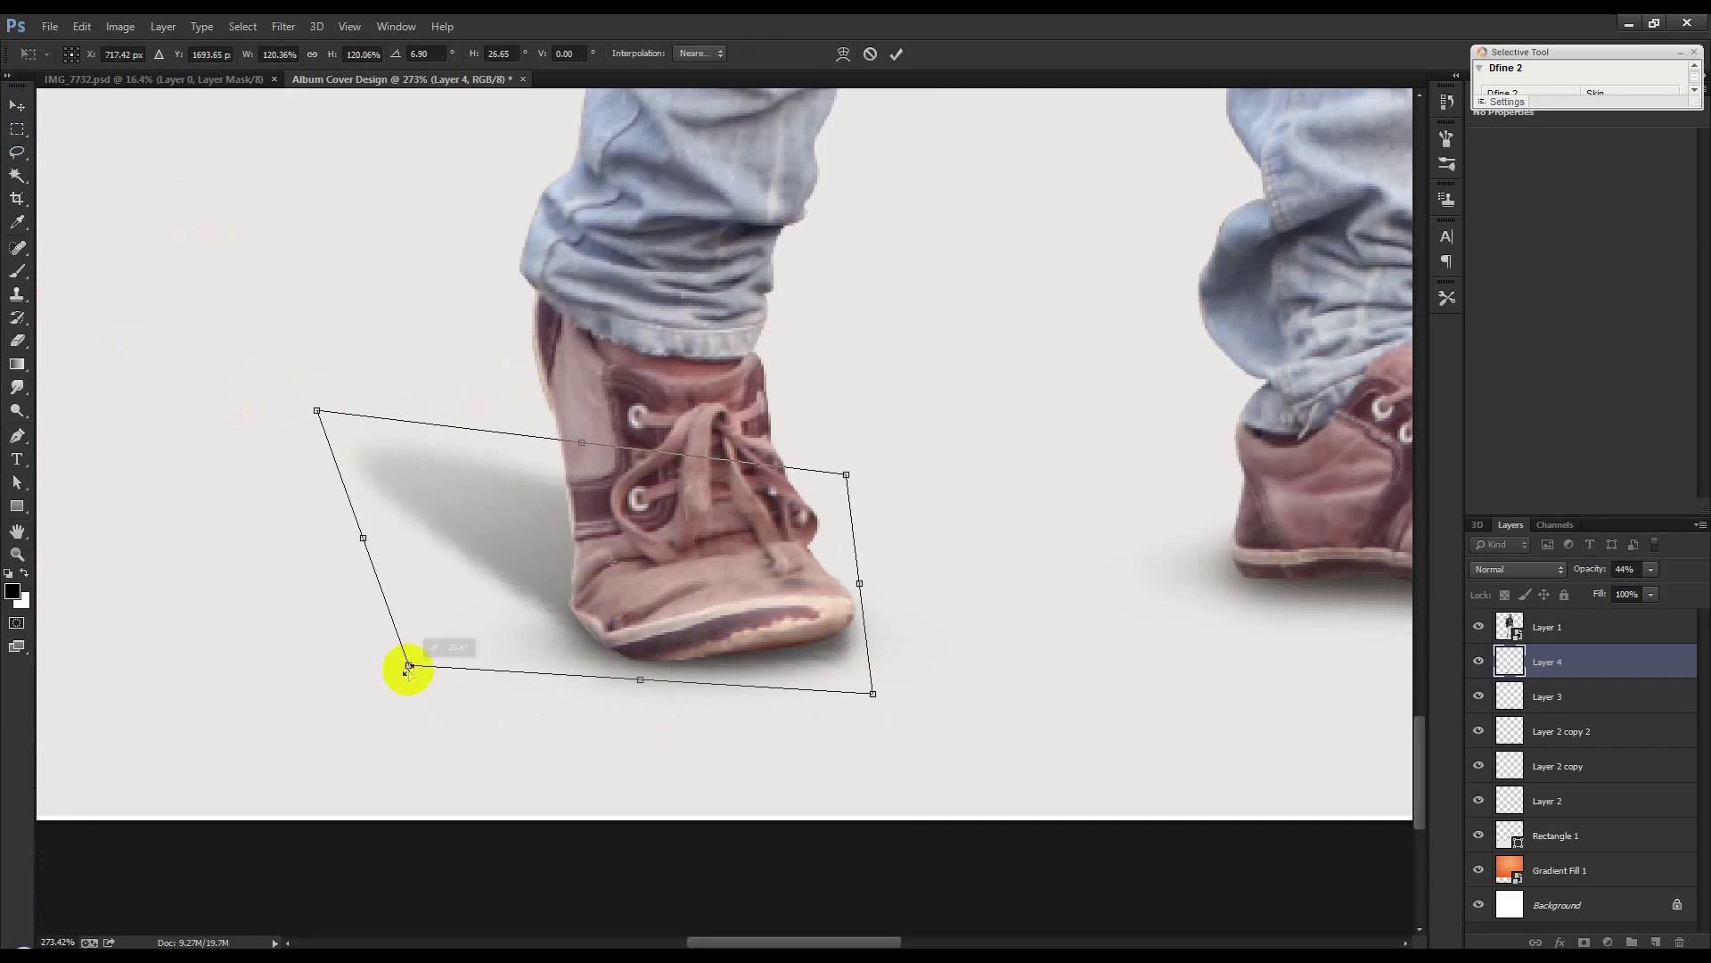
key("Return")
Lower the cast shadow's opacity to 24% and fade its far end further with a larger Eraser at 25% opacity
scroll(687, 692, "down", 6)
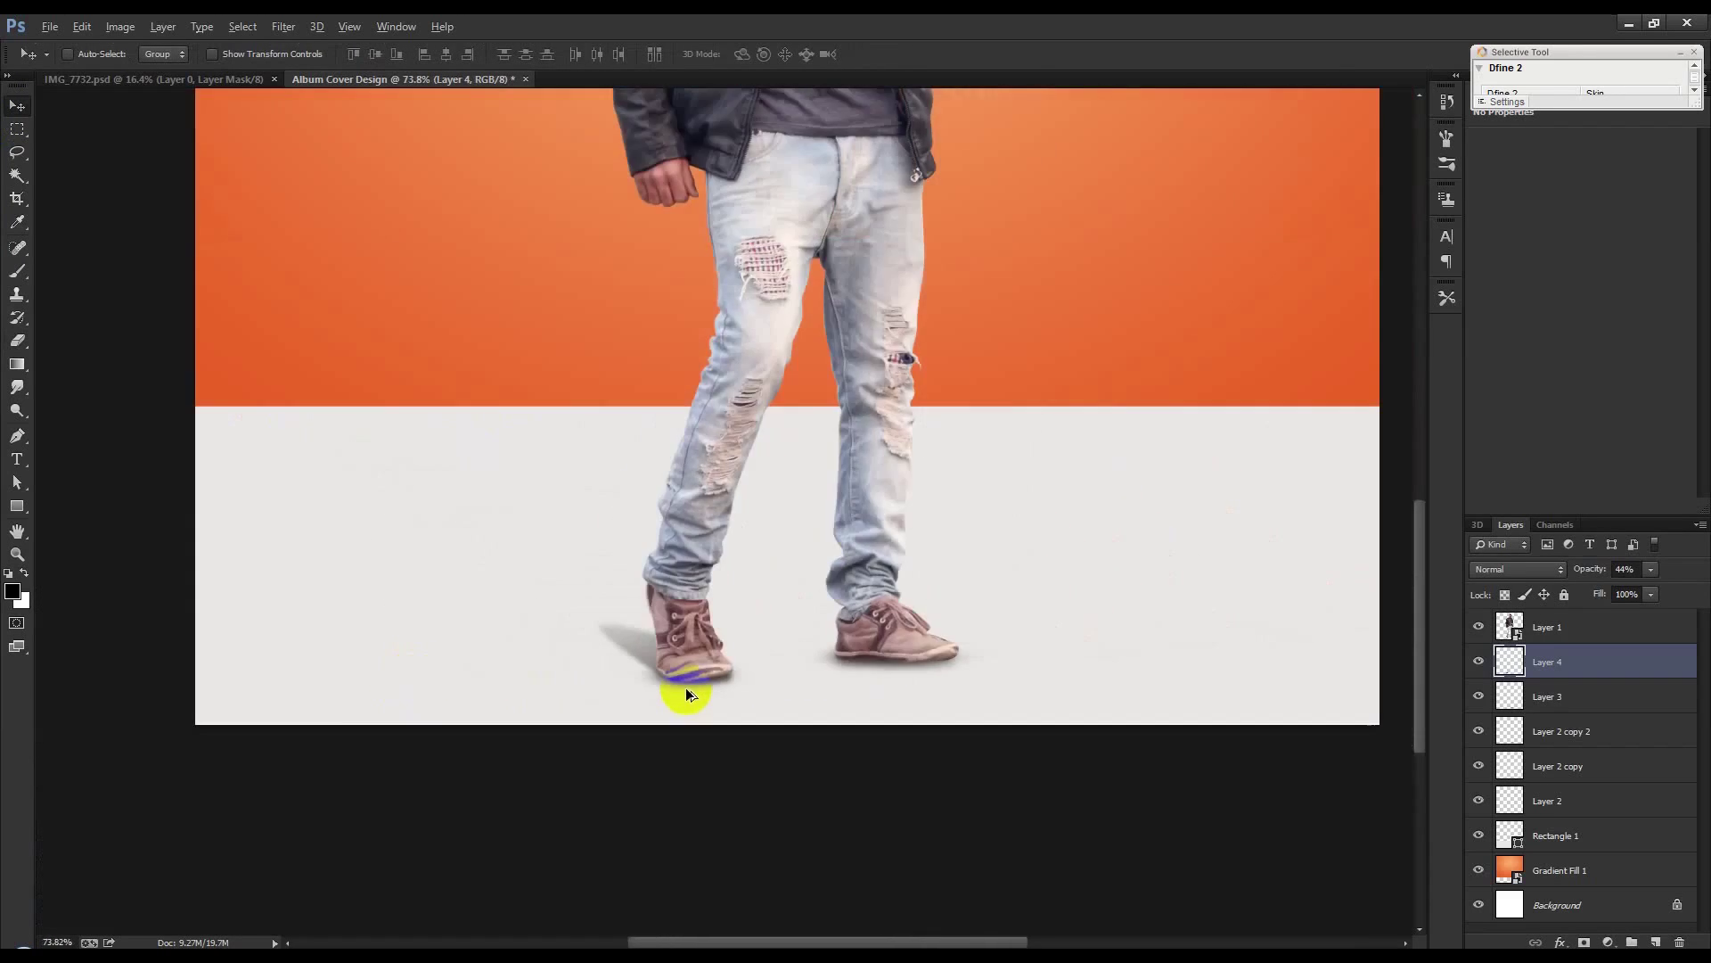
scroll(701, 749, "up", 3)
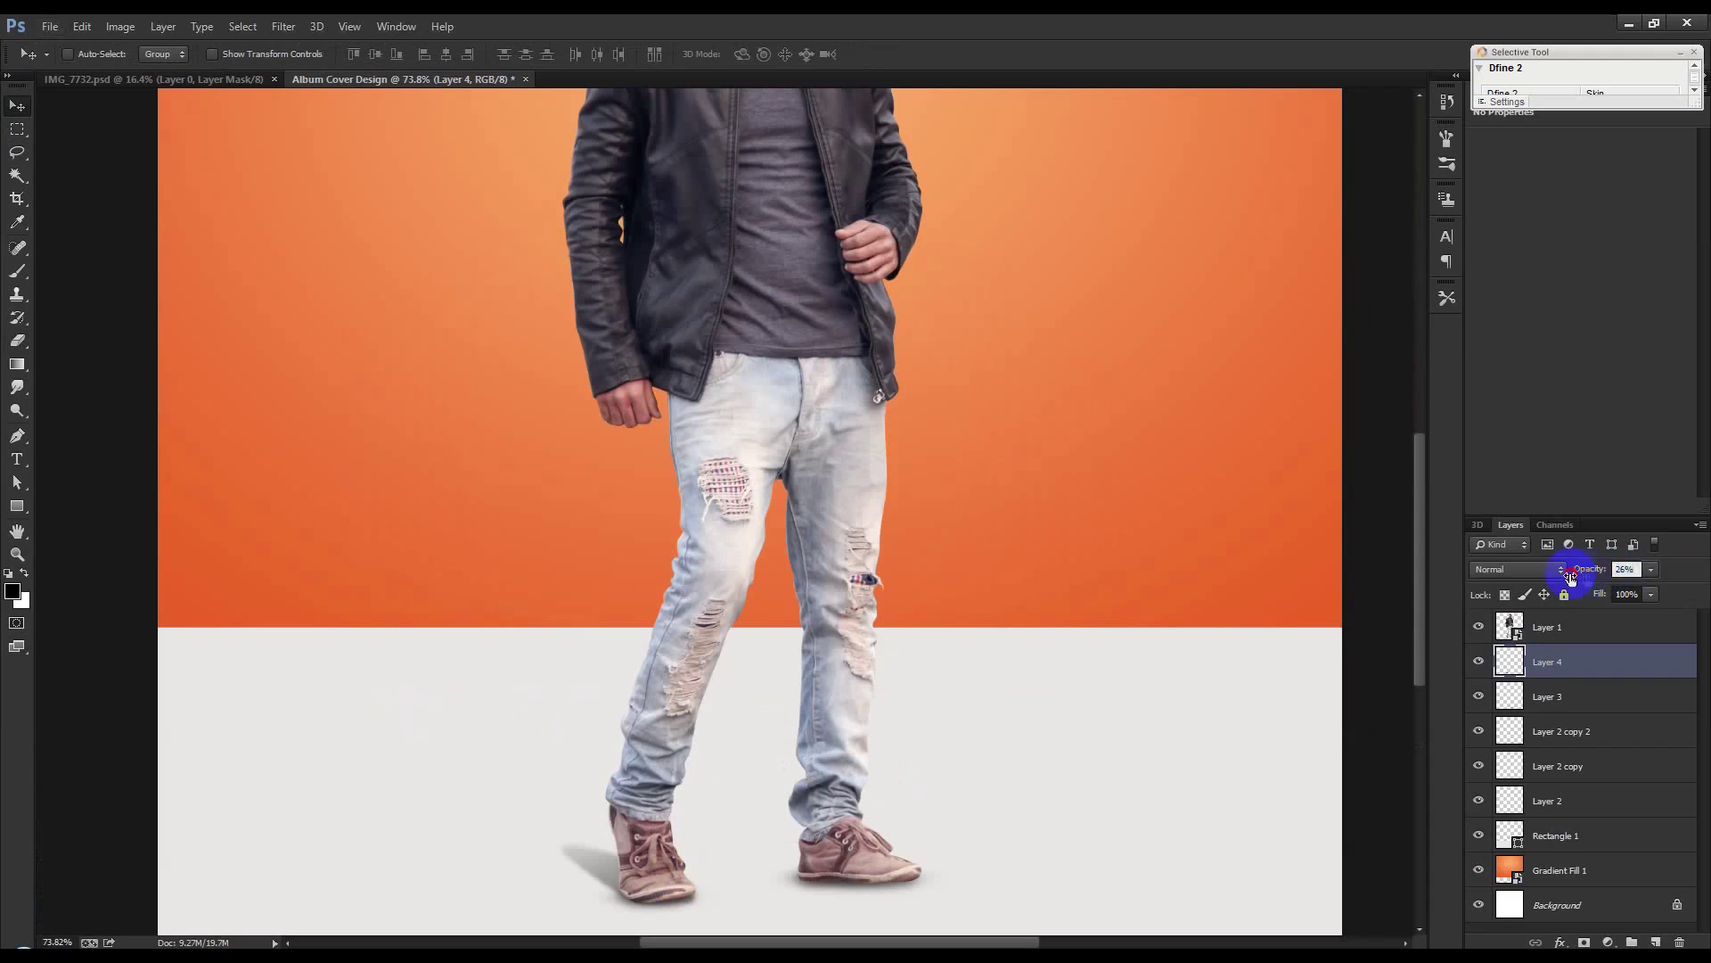
left_click_drag(1580, 577, 1571, 578)
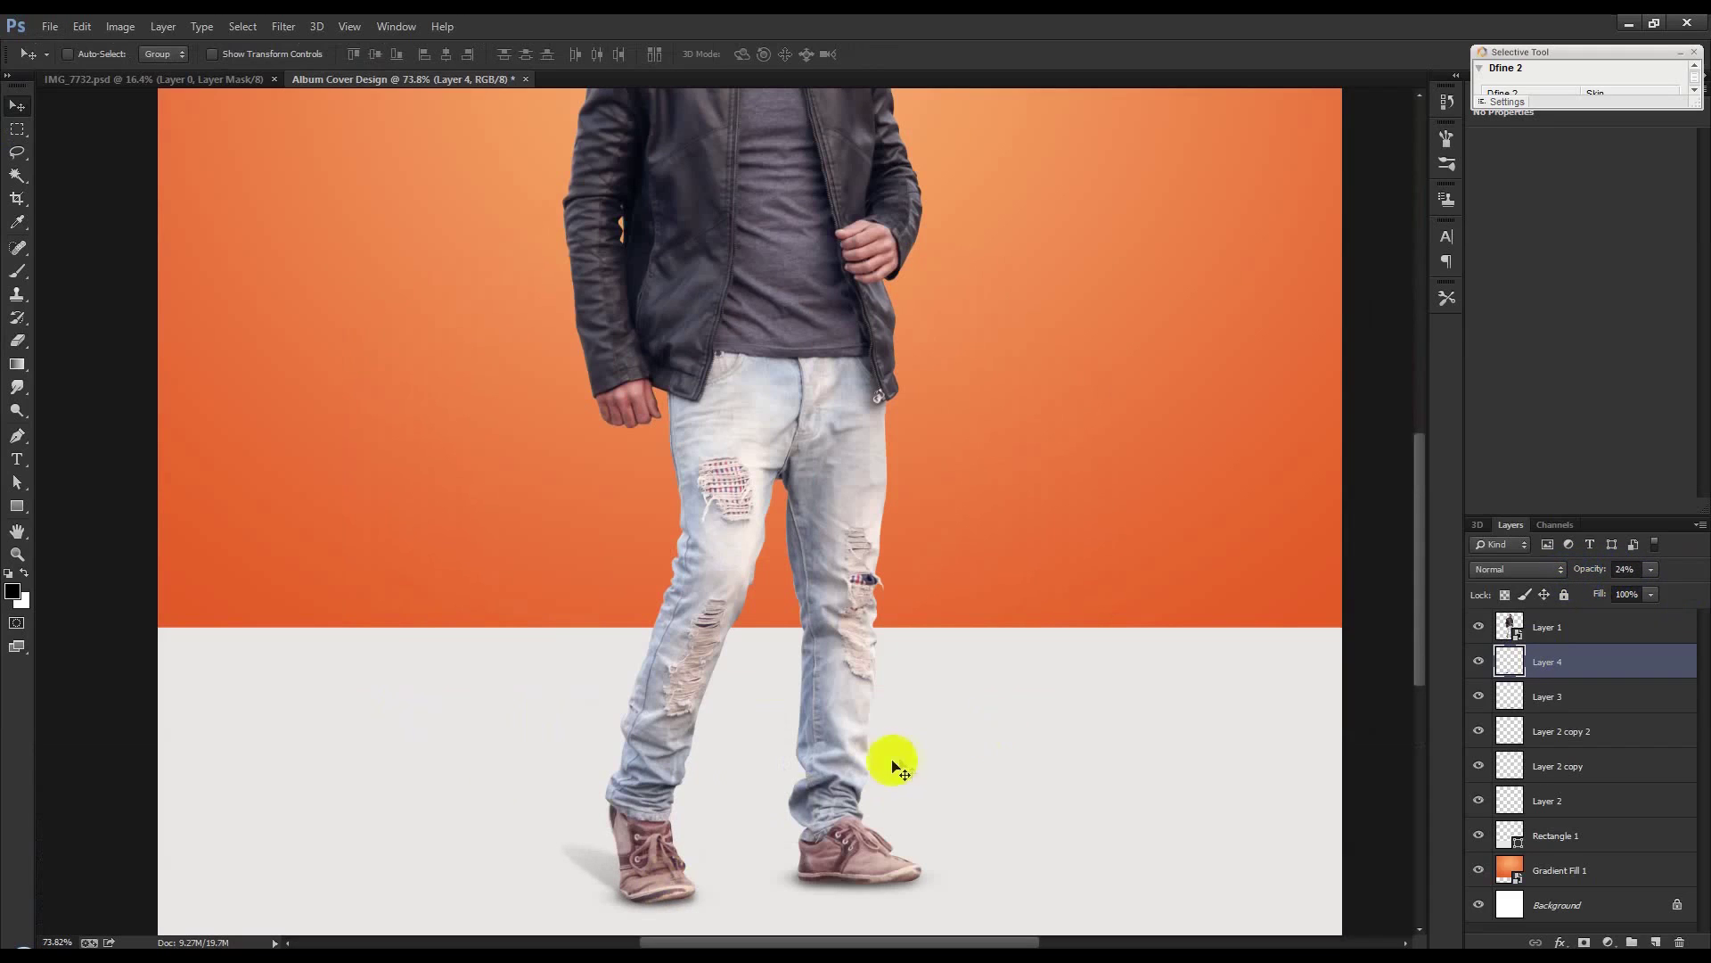
left_click(18, 340)
left_click(61, 343)
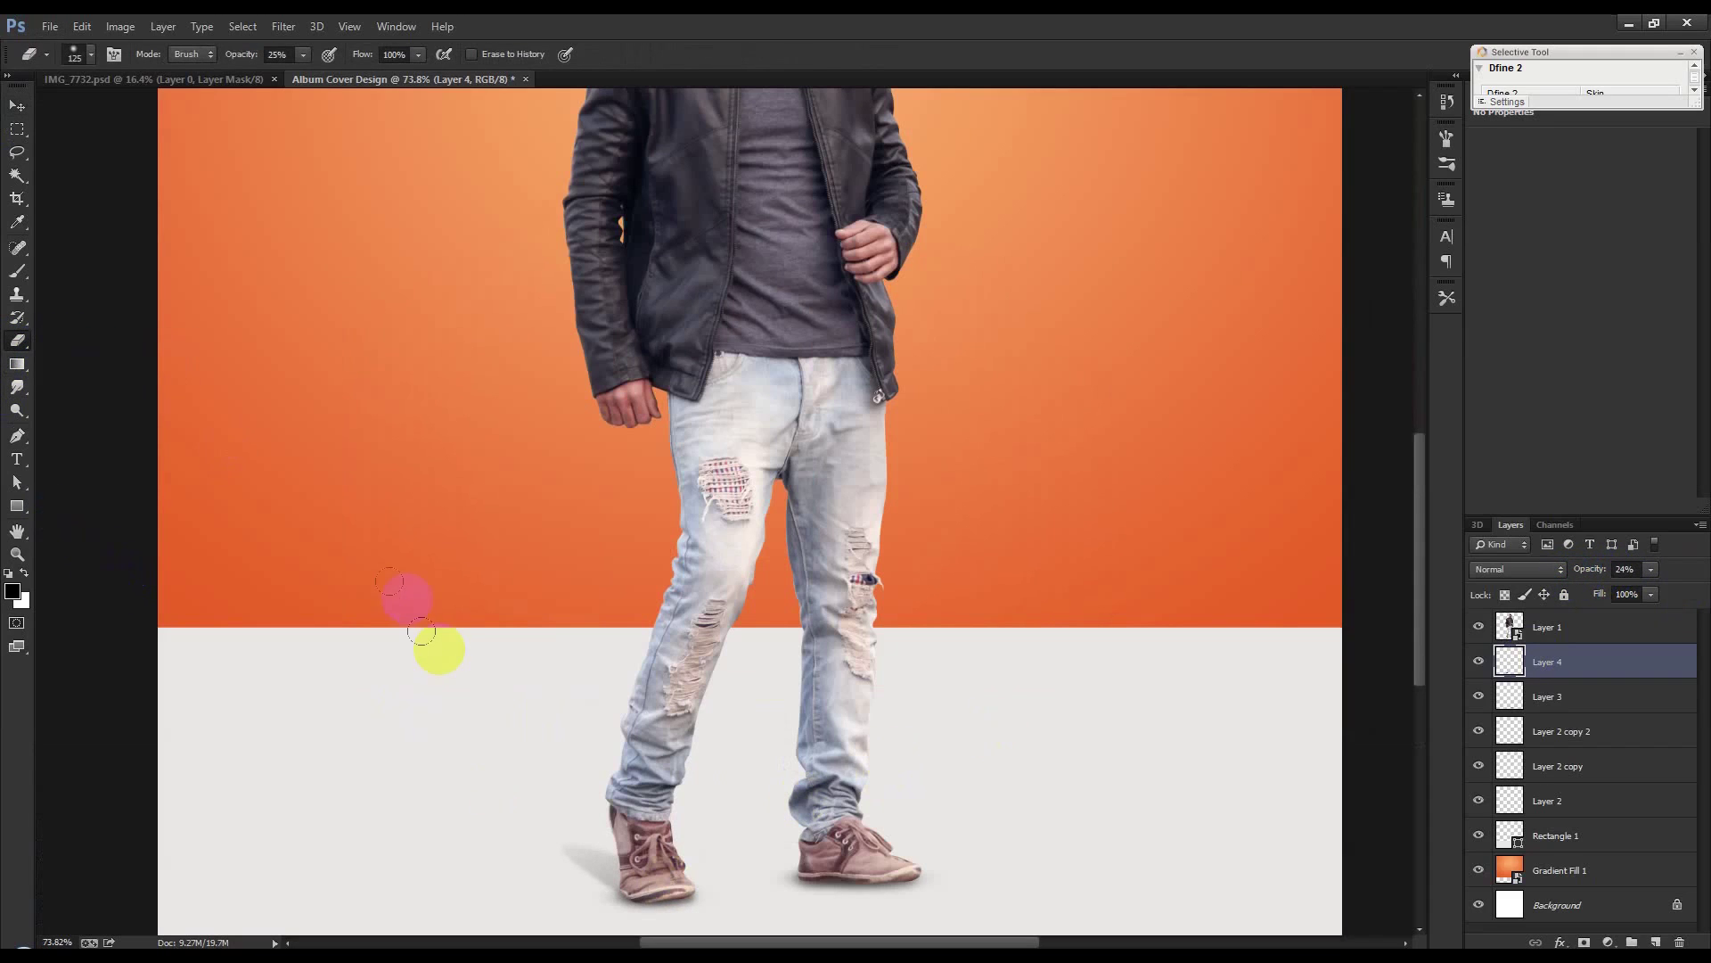
key("bracketright")
key("bracketright")
key("bracketright")
mouse_move(536, 827)
left_mouse_down()
mouse_move(534, 782)
mouse_move(603, 821)
left_mouse_up()
left_click(565, 810)
left_click(18, 107)
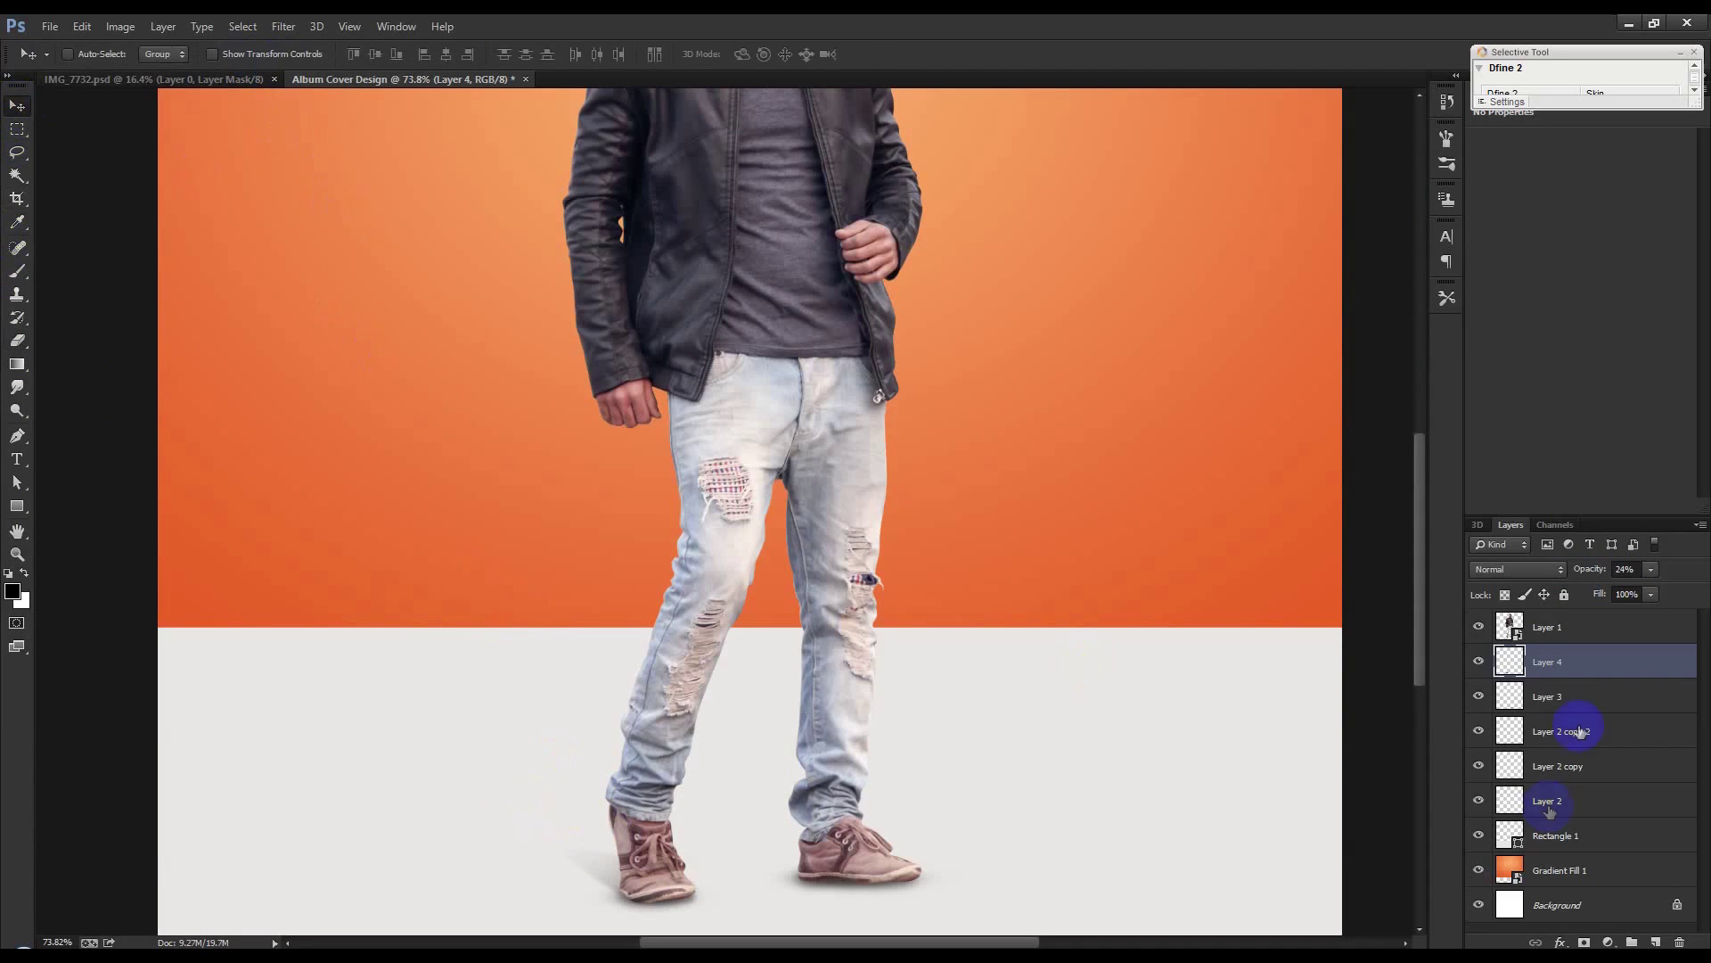
left_click(955, 810)
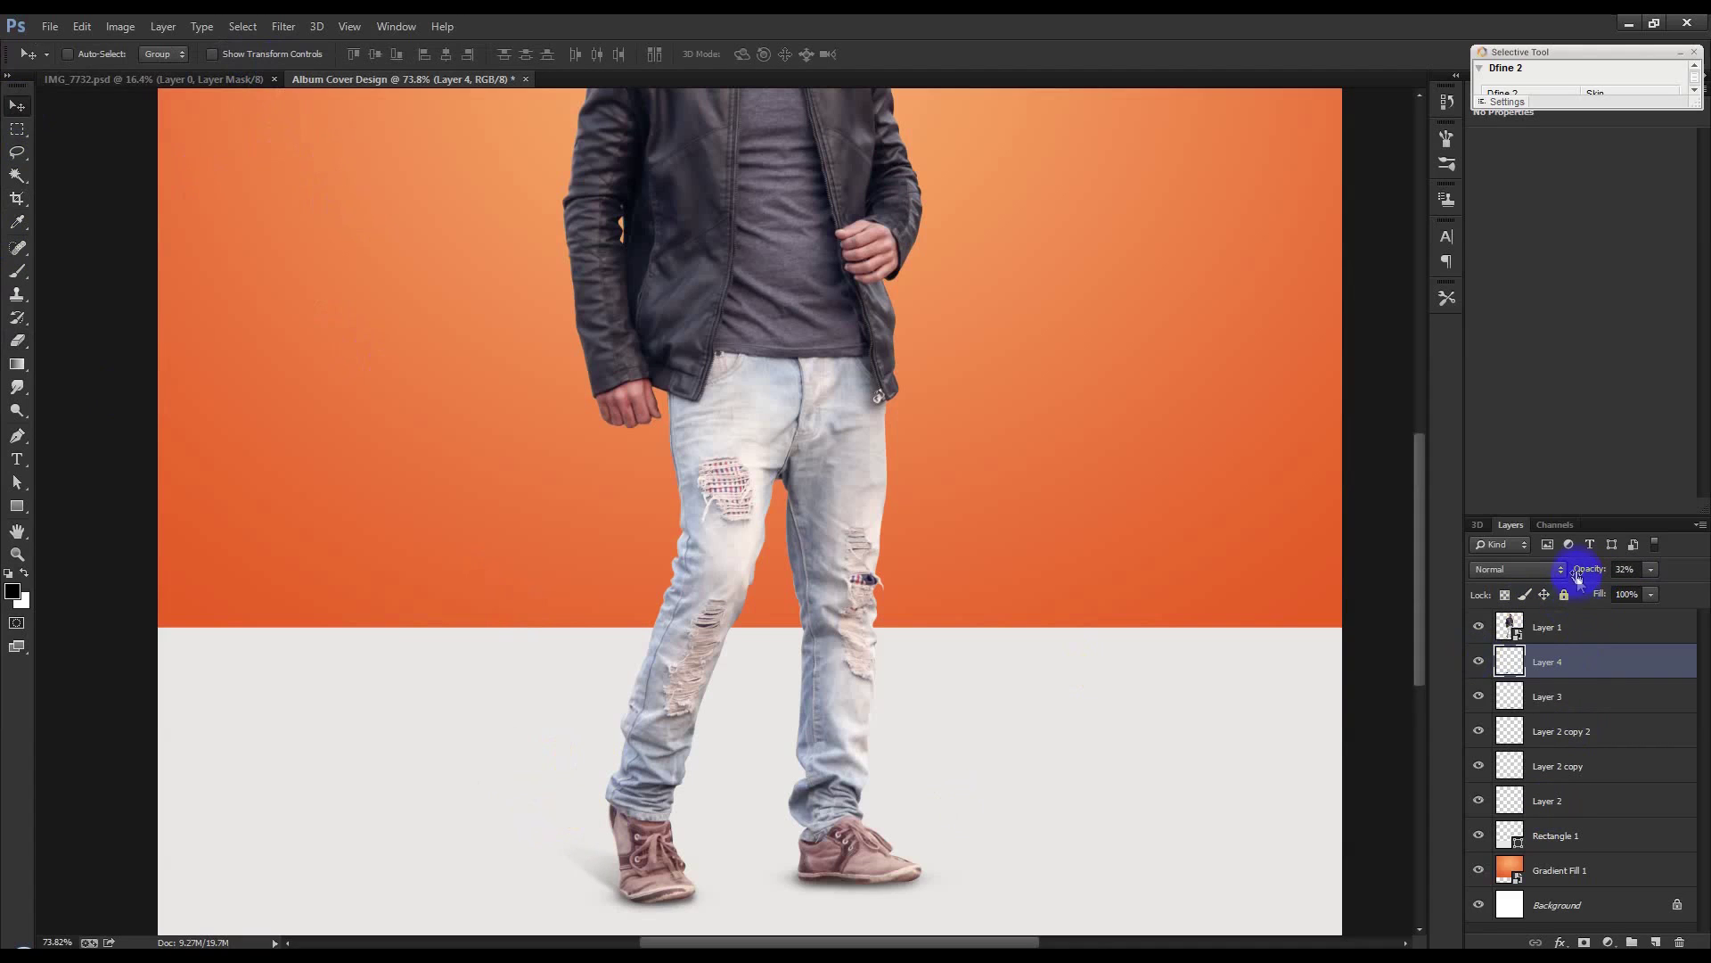
Raise the cast shadow's opacity to 43% and squash the soft contact shadow under both shoes to under 77% height with Free Transform
left_click(847, 870)
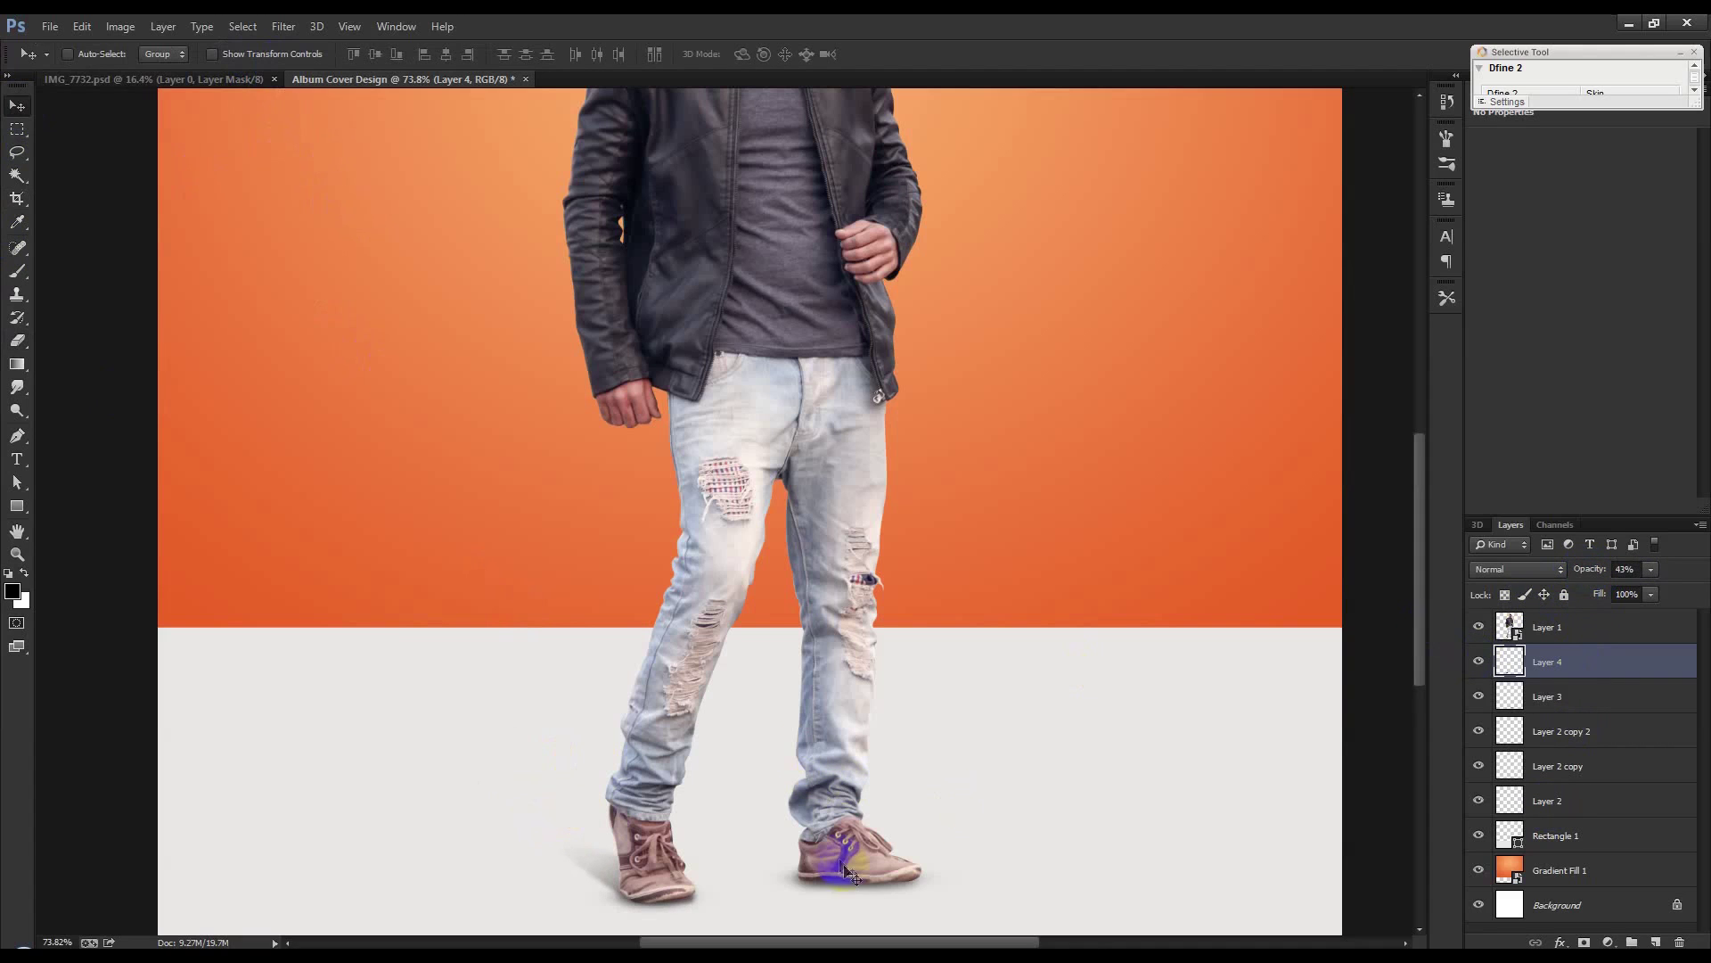
scroll(902, 891, "up", 4)
left_click_drag(863, 890, 932, 657)
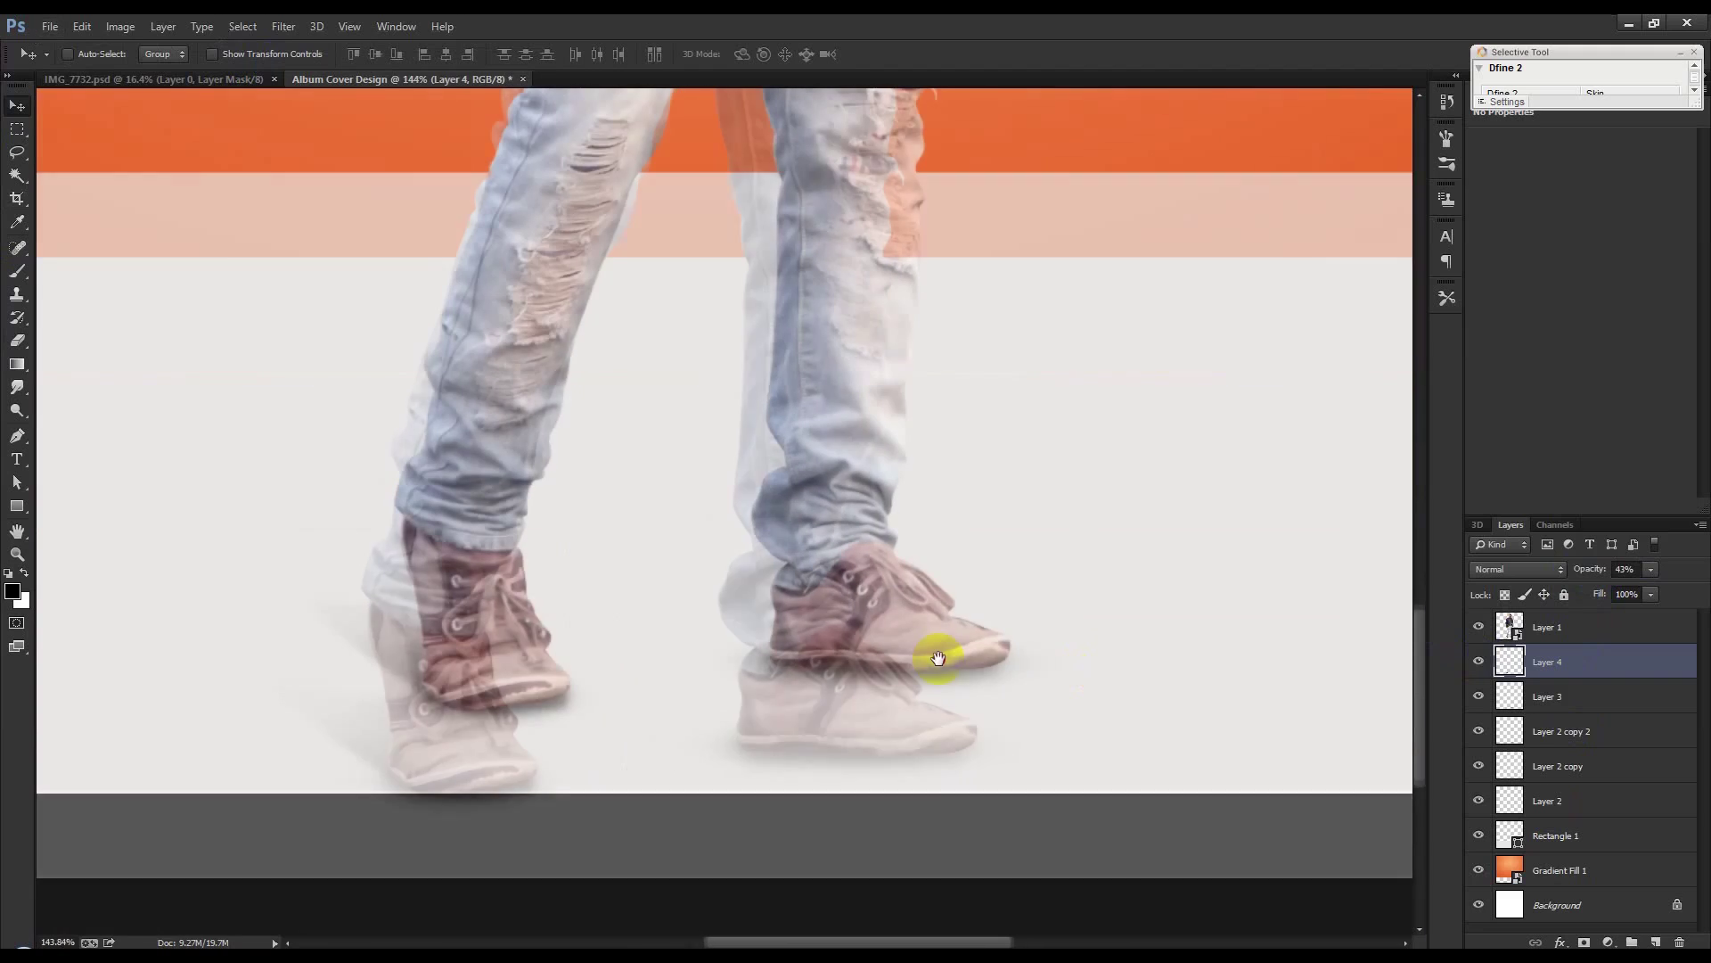
scroll(945, 677, "up", 2)
scroll(944, 683, "up", 1)
left_click(1479, 696)
left_click(1478, 696)
left_click(1520, 700)
key("ctrl+t")
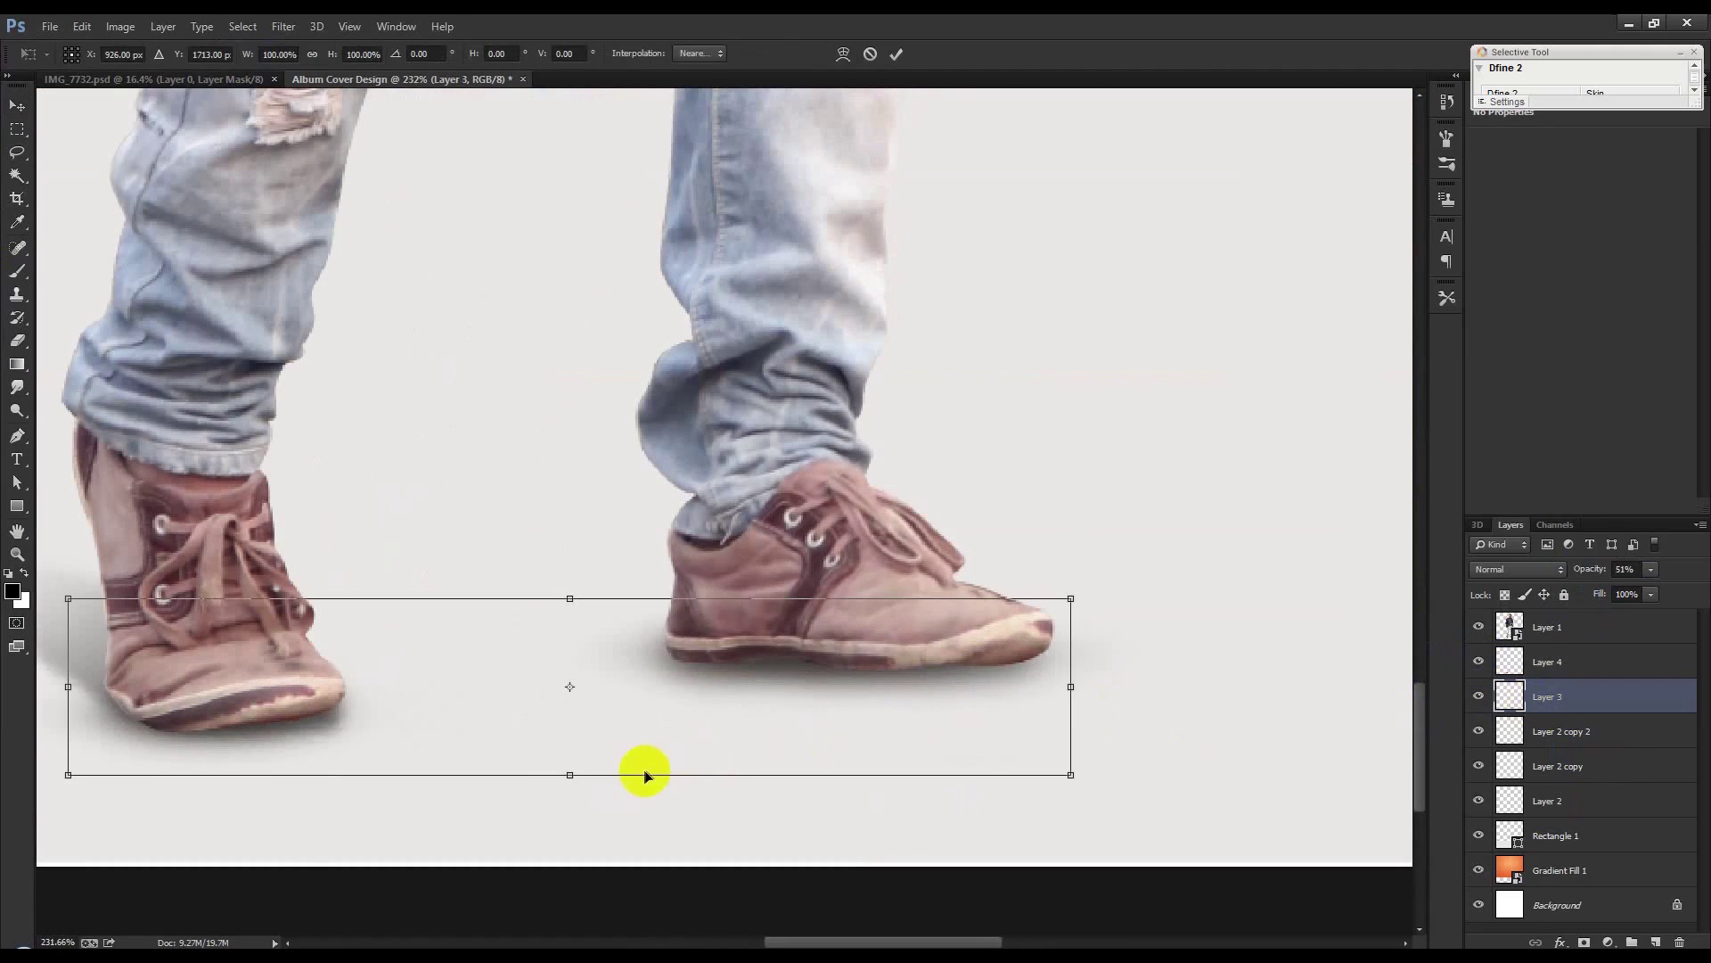
left_click_drag(643, 779, 670, 733)
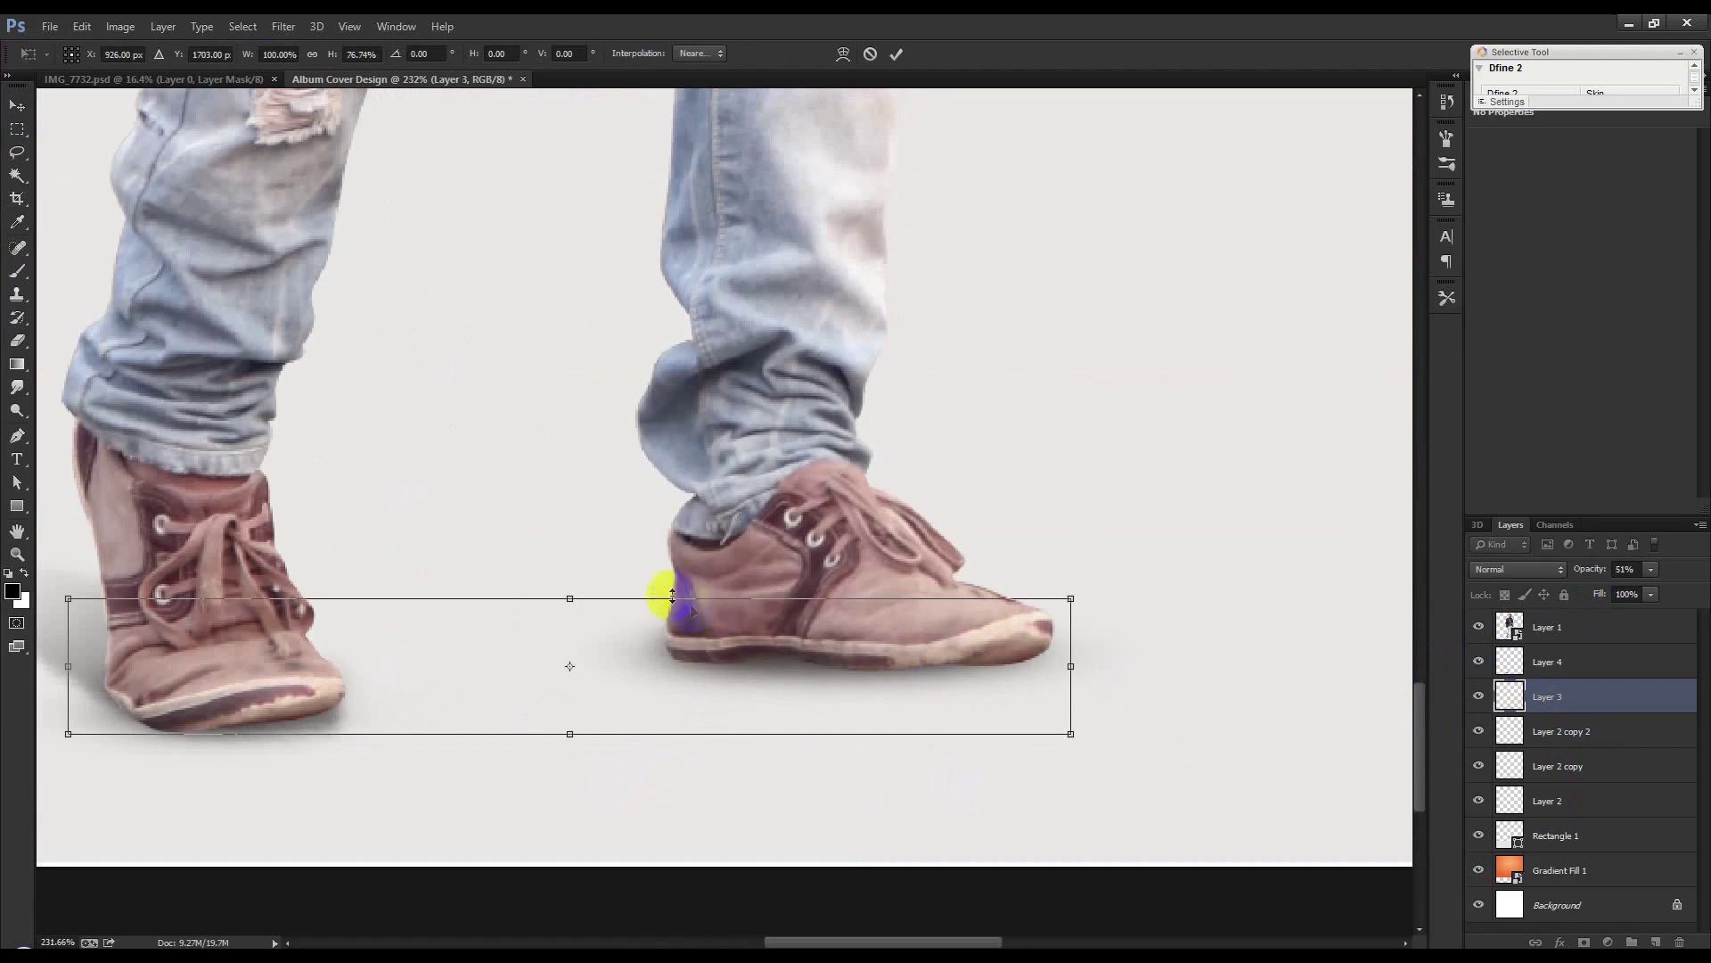
left_click_drag(622, 596, 617, 609)
double_click(724, 640)
key("d")
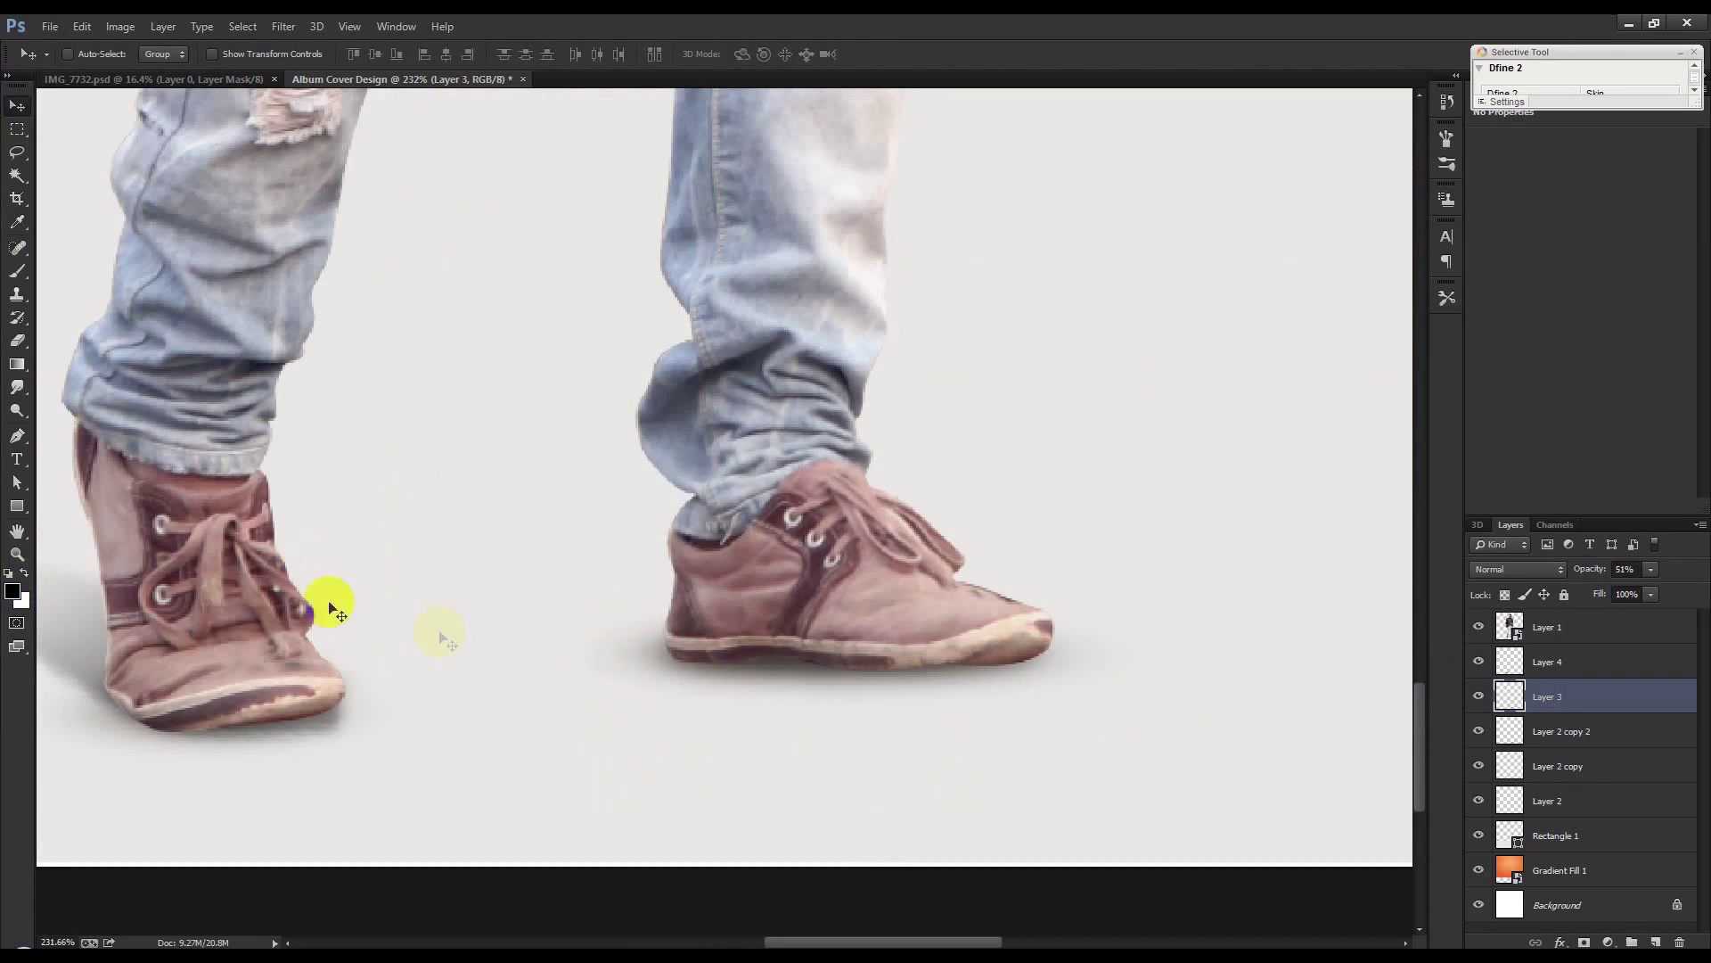
Draw a closed Pen path beneath the flat-standing shoe, extending behind its heel, and add a new layer above Layer 3
left_click(19, 436)
left_click(677, 641)
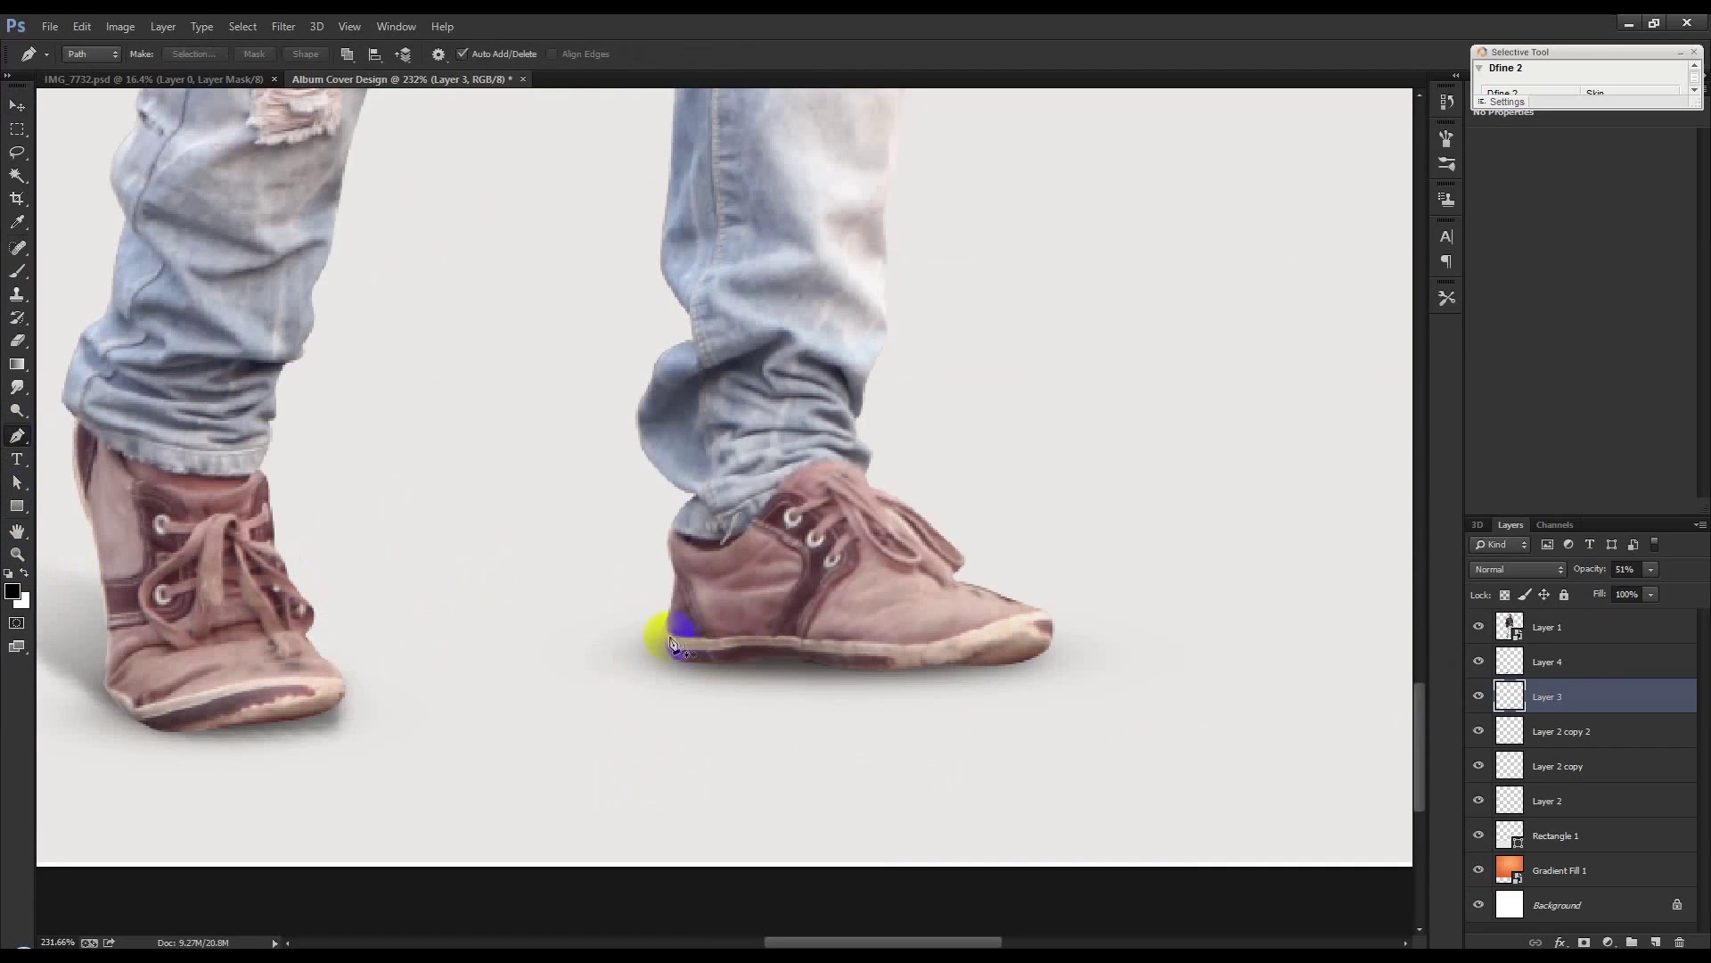
left_click_drag(591, 666, 642, 685)
left_click_drag(822, 685, 833, 681)
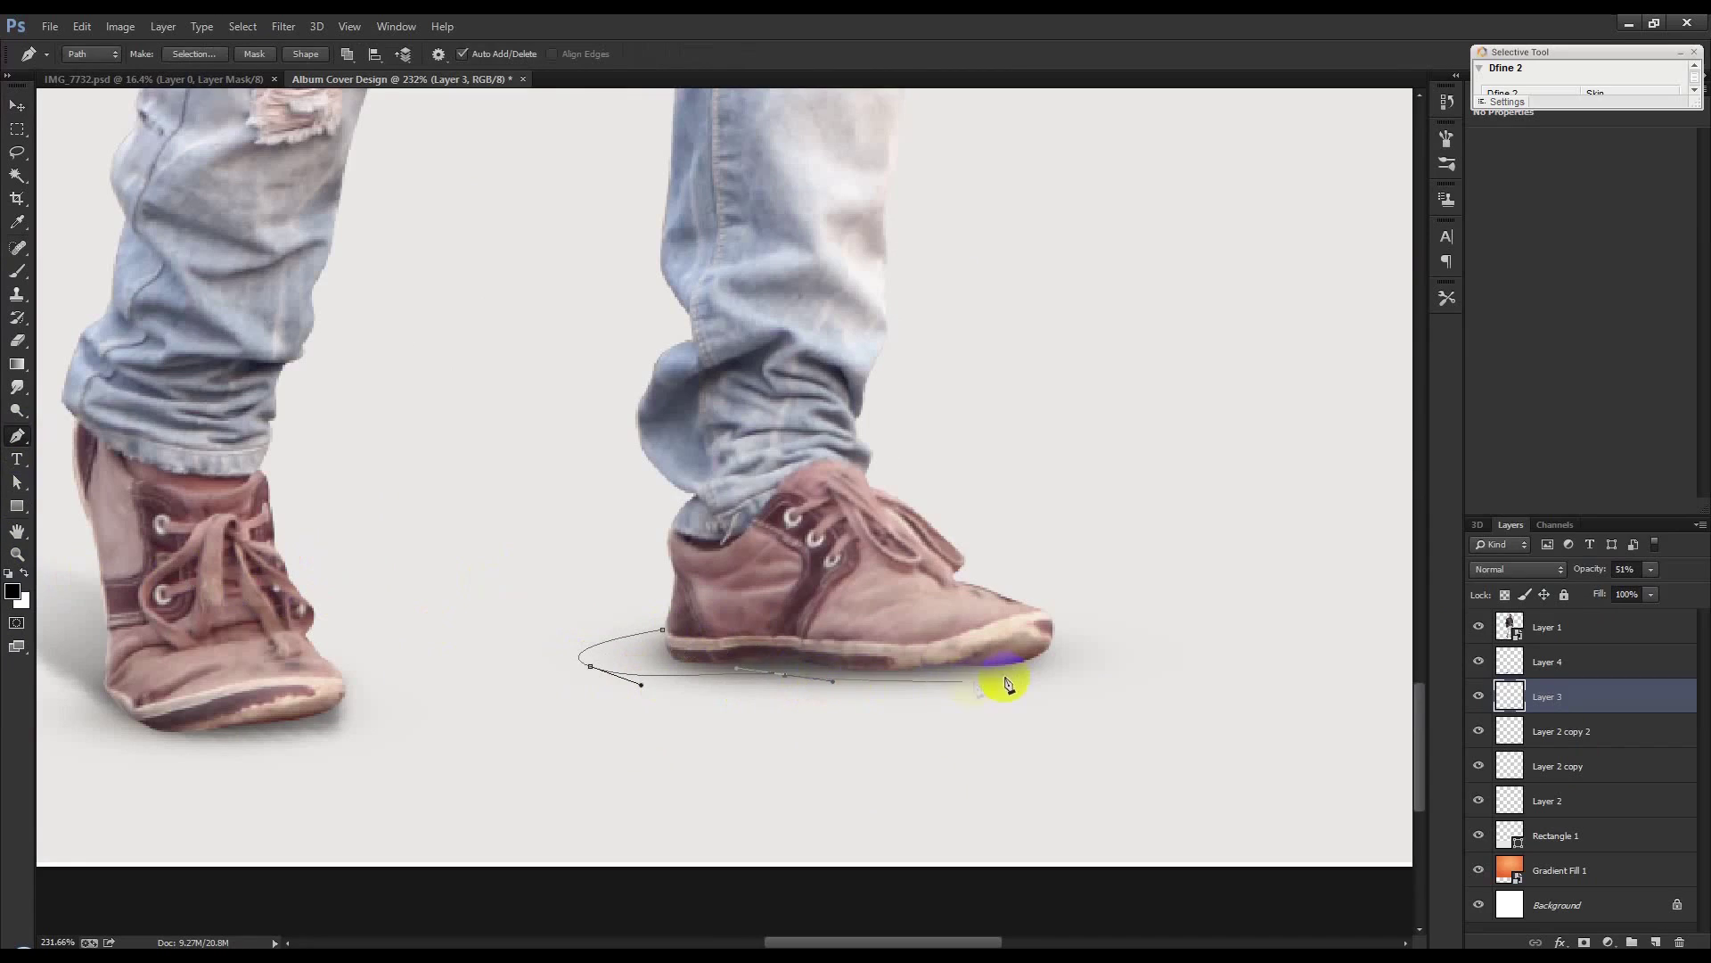
left_click_drag(1042, 677, 1054, 657)
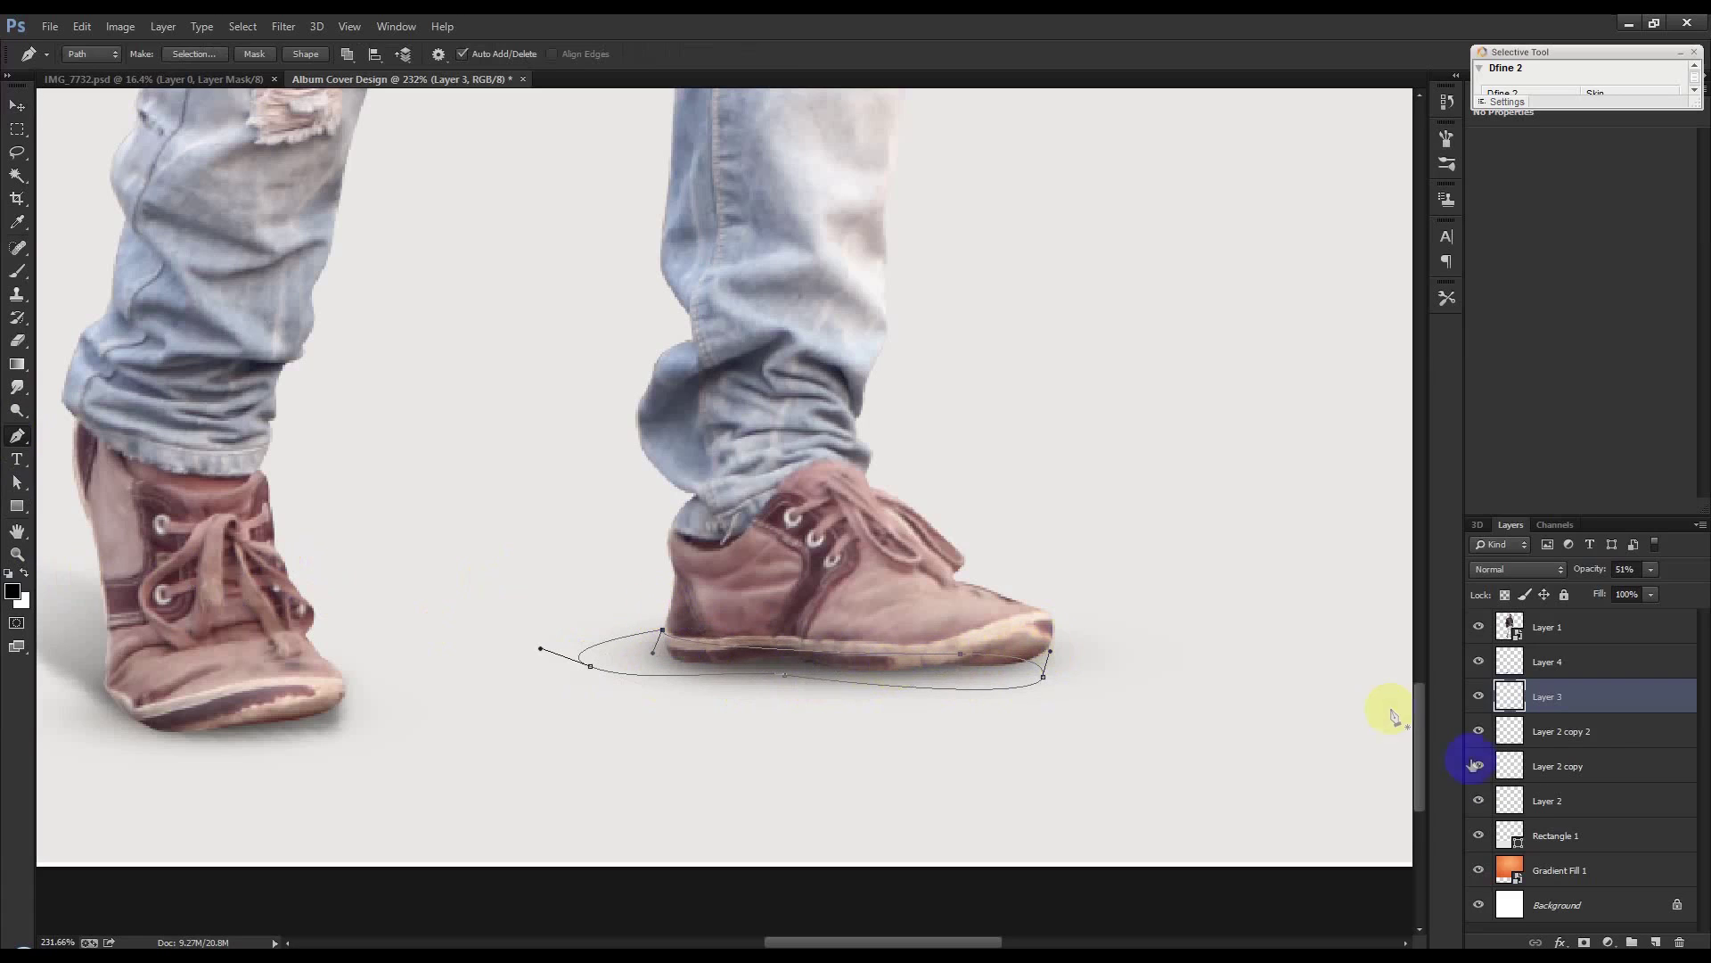
left_click(1655, 941)
right_click(923, 556)
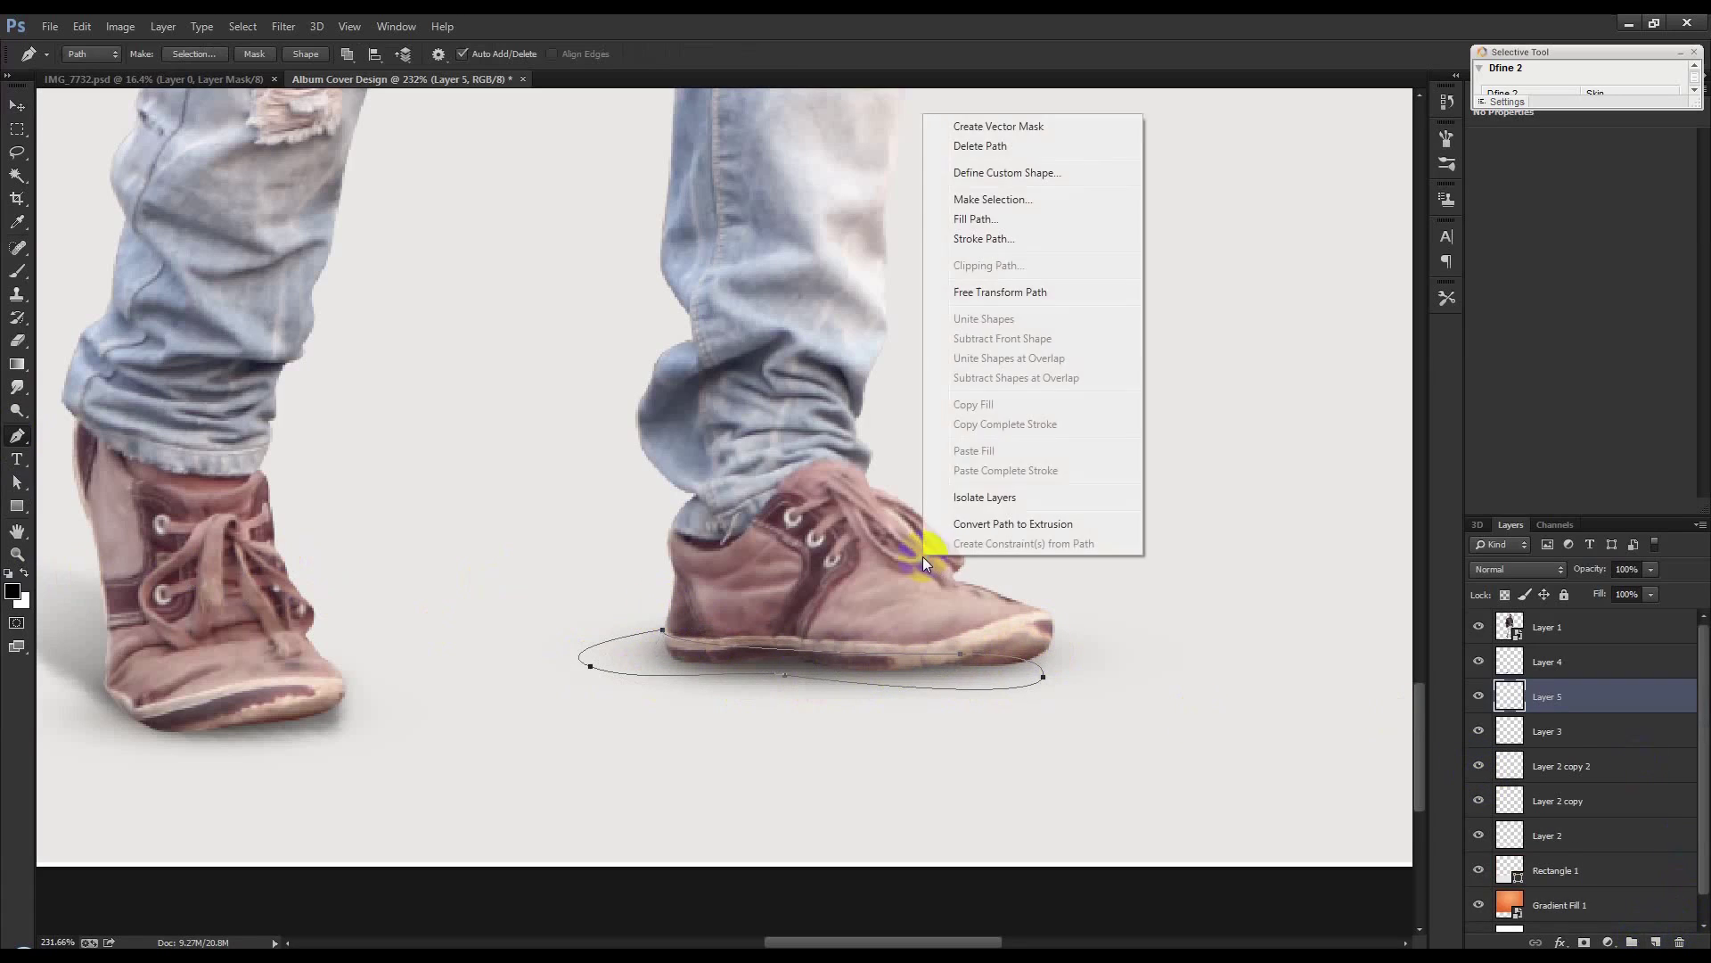
left_click(996, 294)
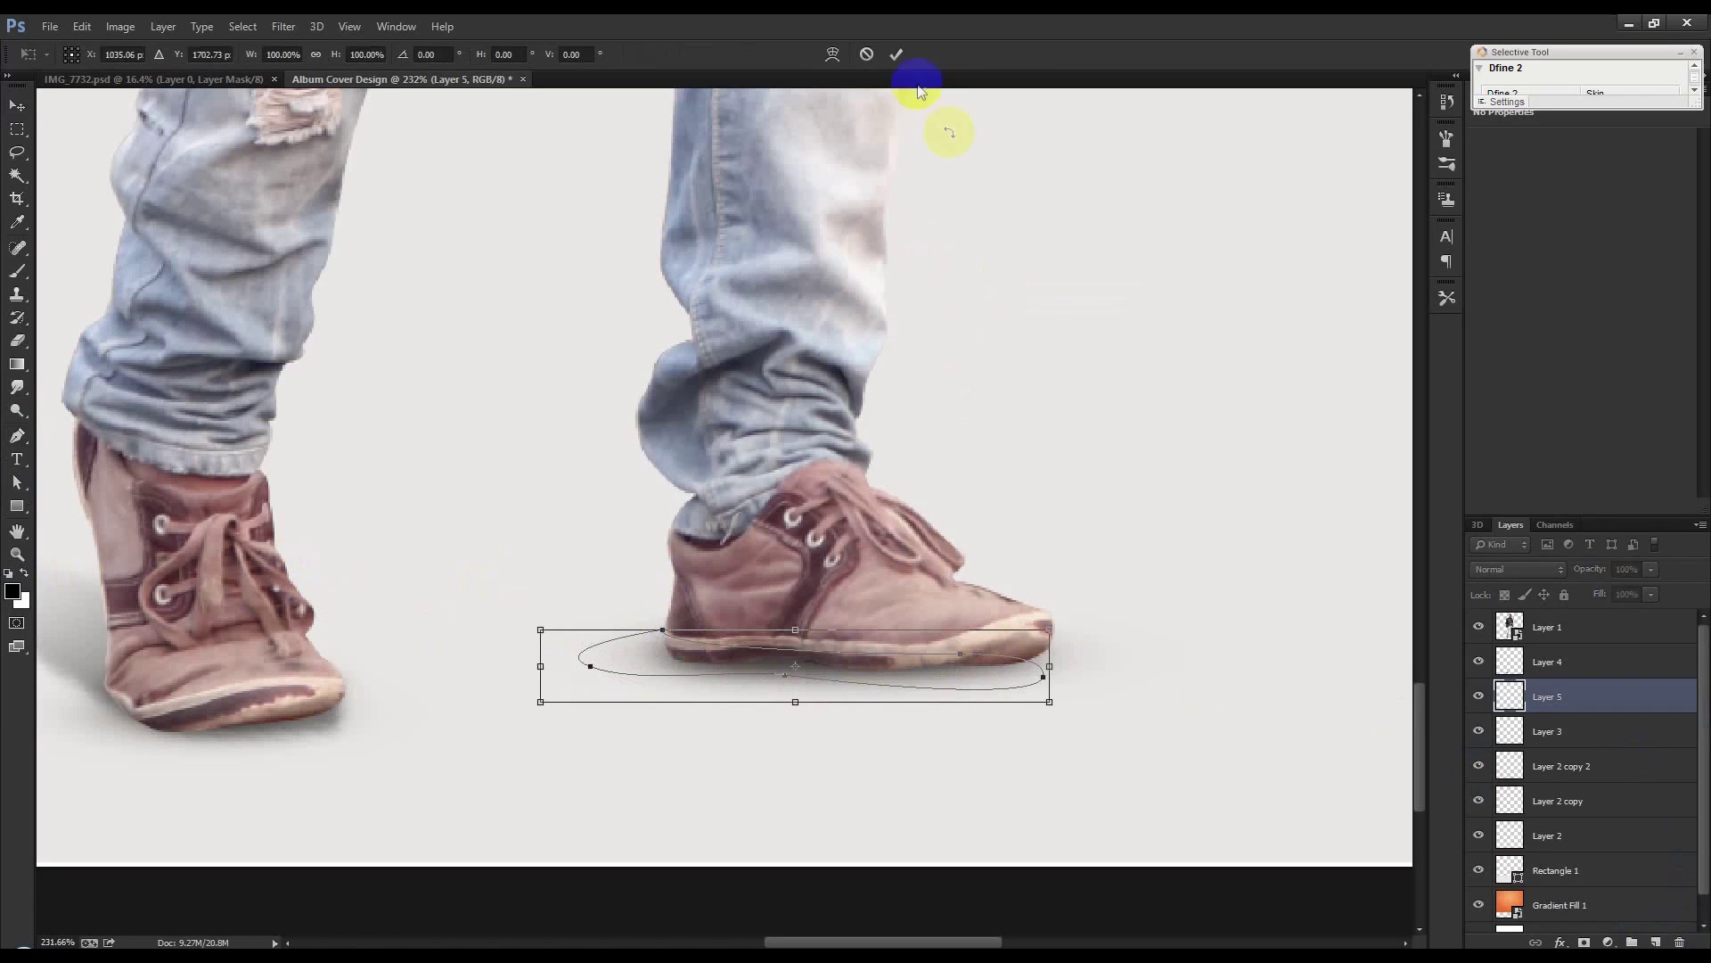
left_click(867, 56)
Convert the path under the flat-standing shoe into a selection, fill it with black on the new layer and deselect
right_click(985, 317)
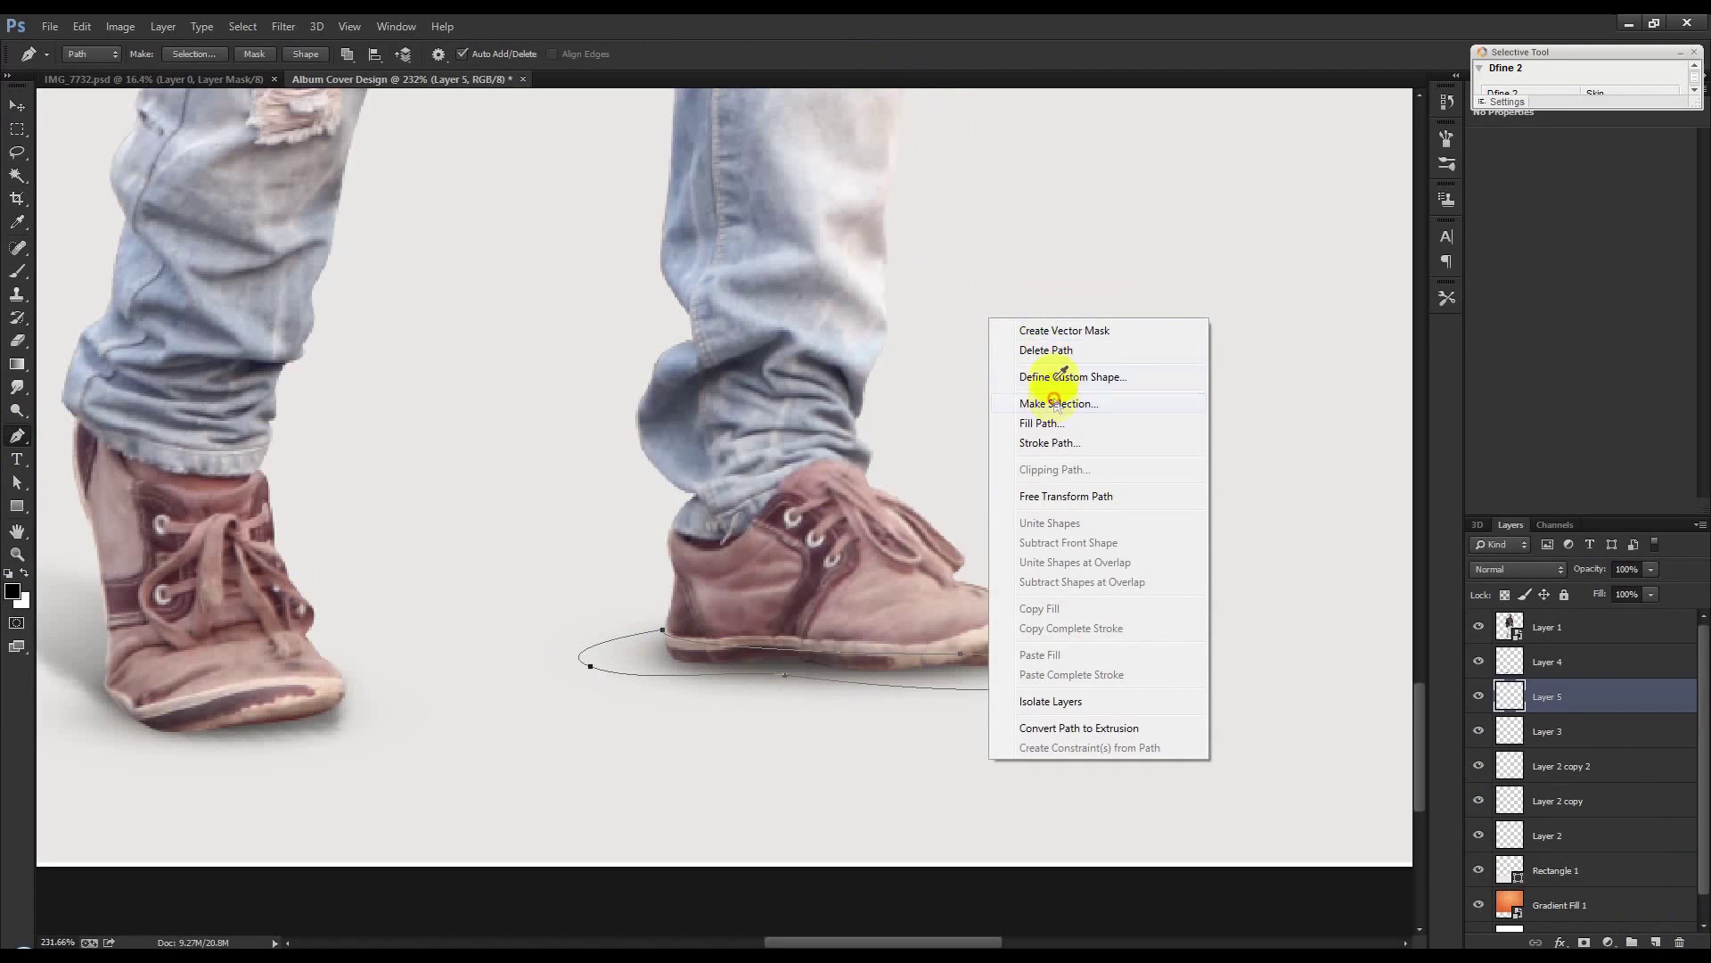
left_click(1034, 396)
left_click(967, 299)
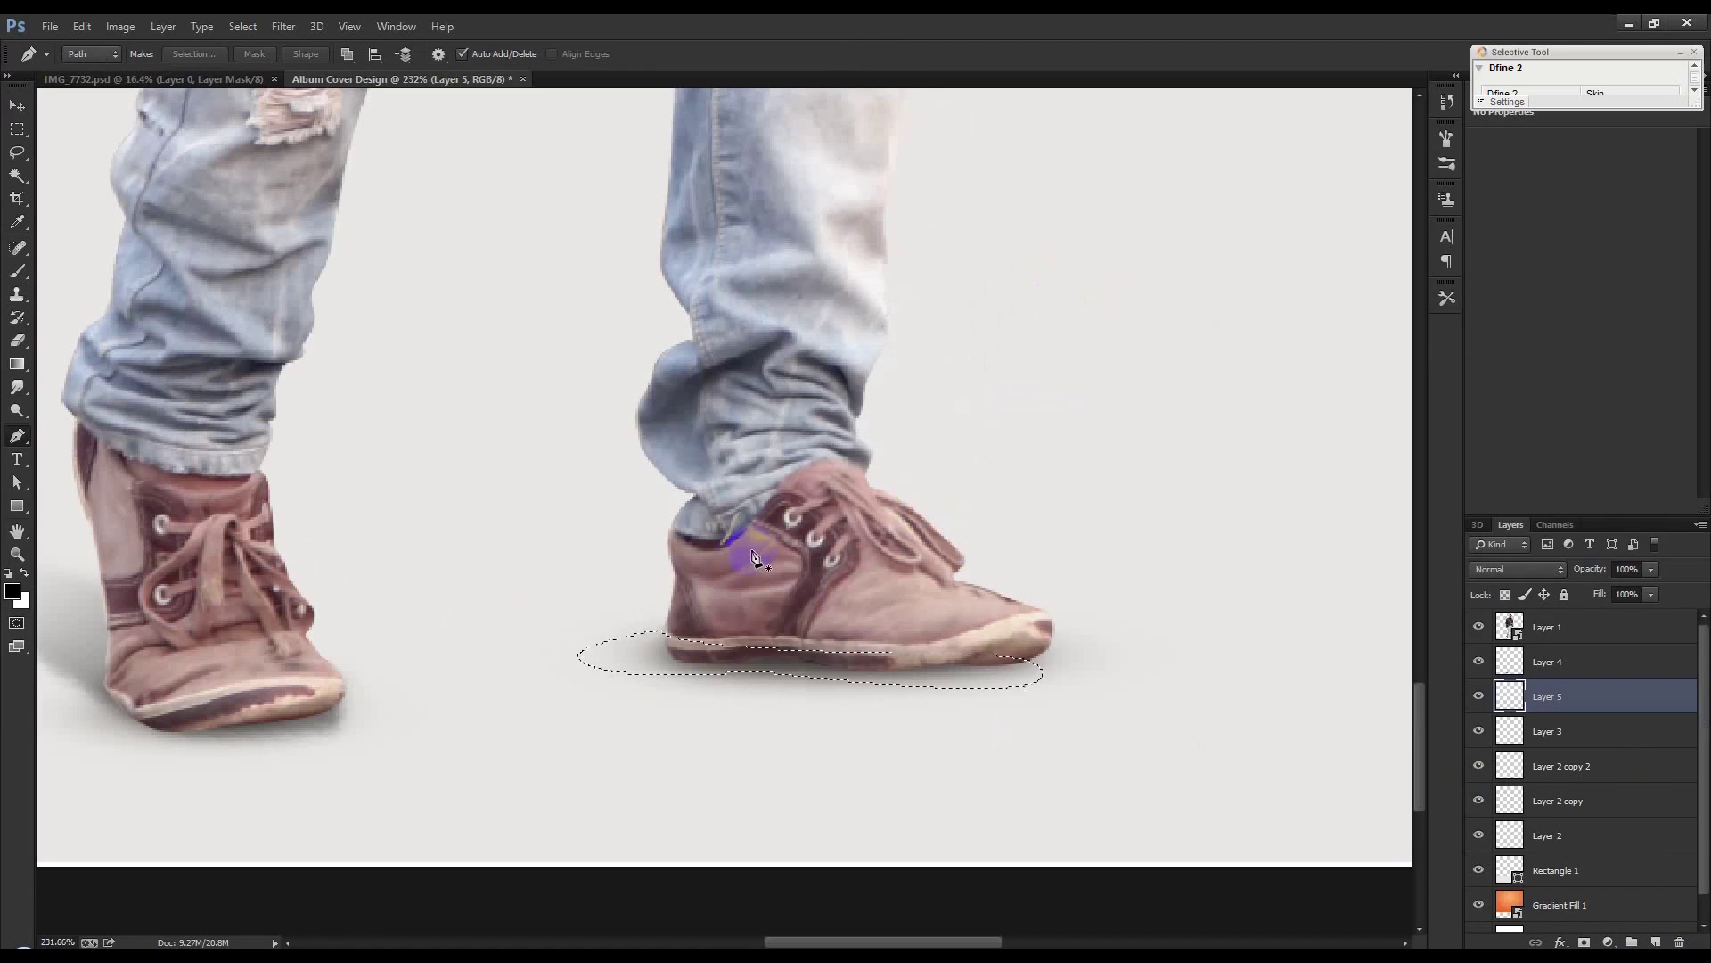
left_click(81, 27)
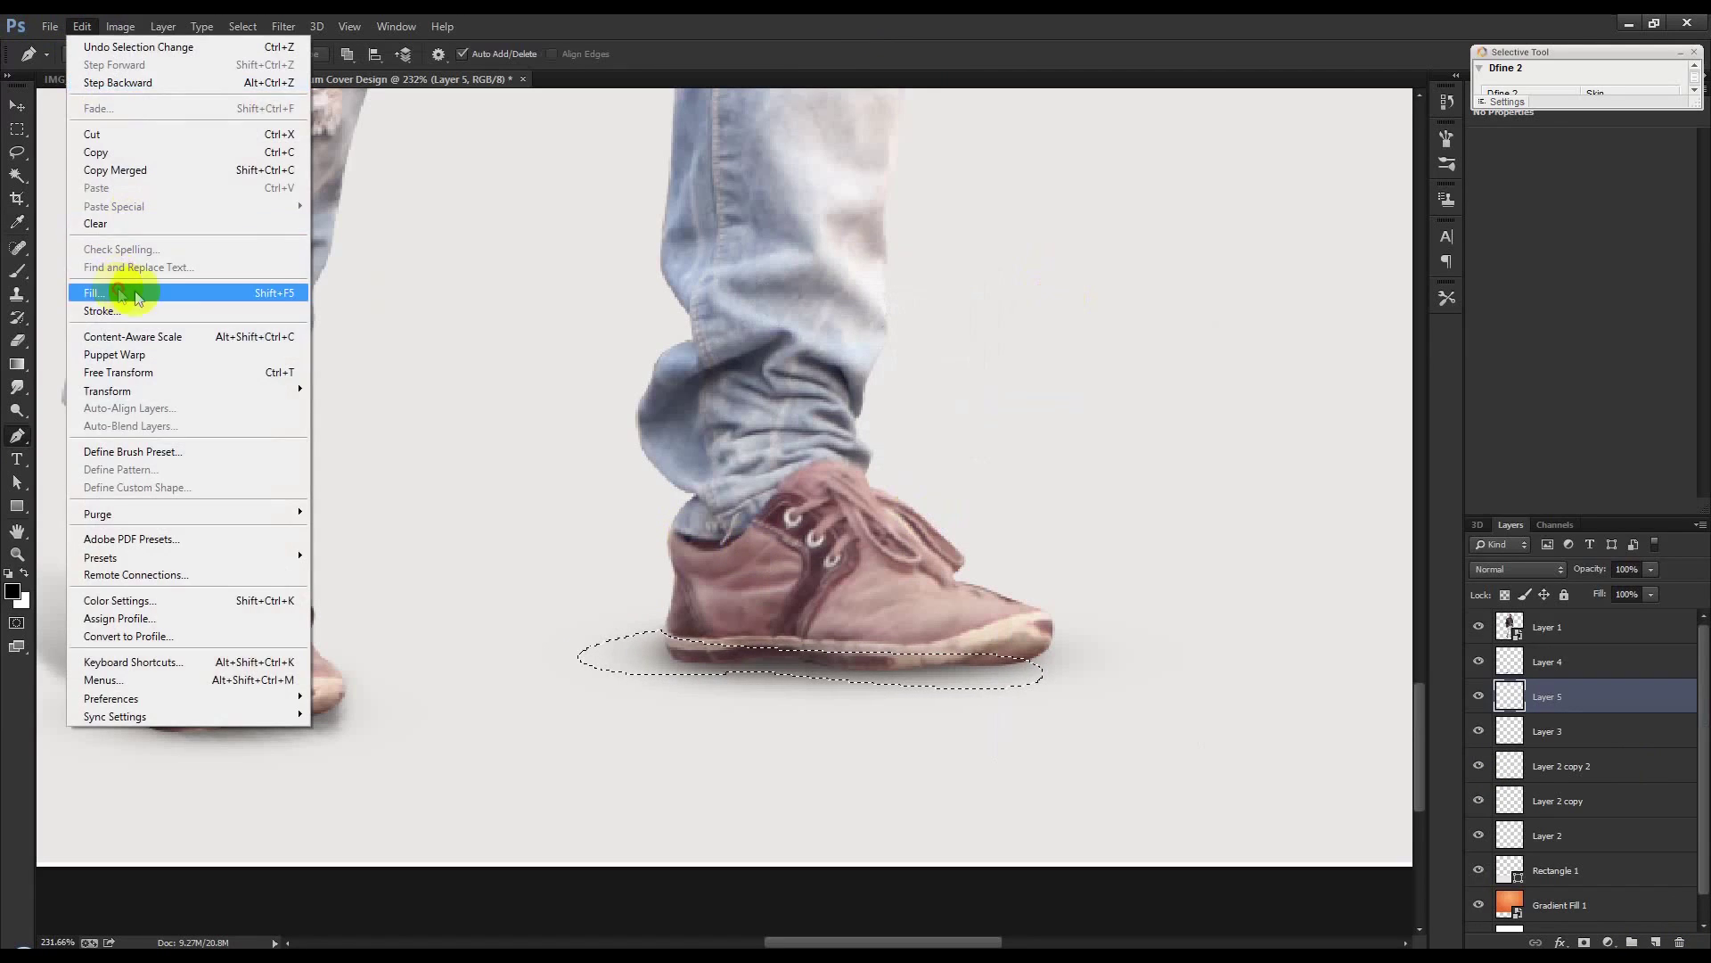
left_click(125, 285)
left_click(845, 308)
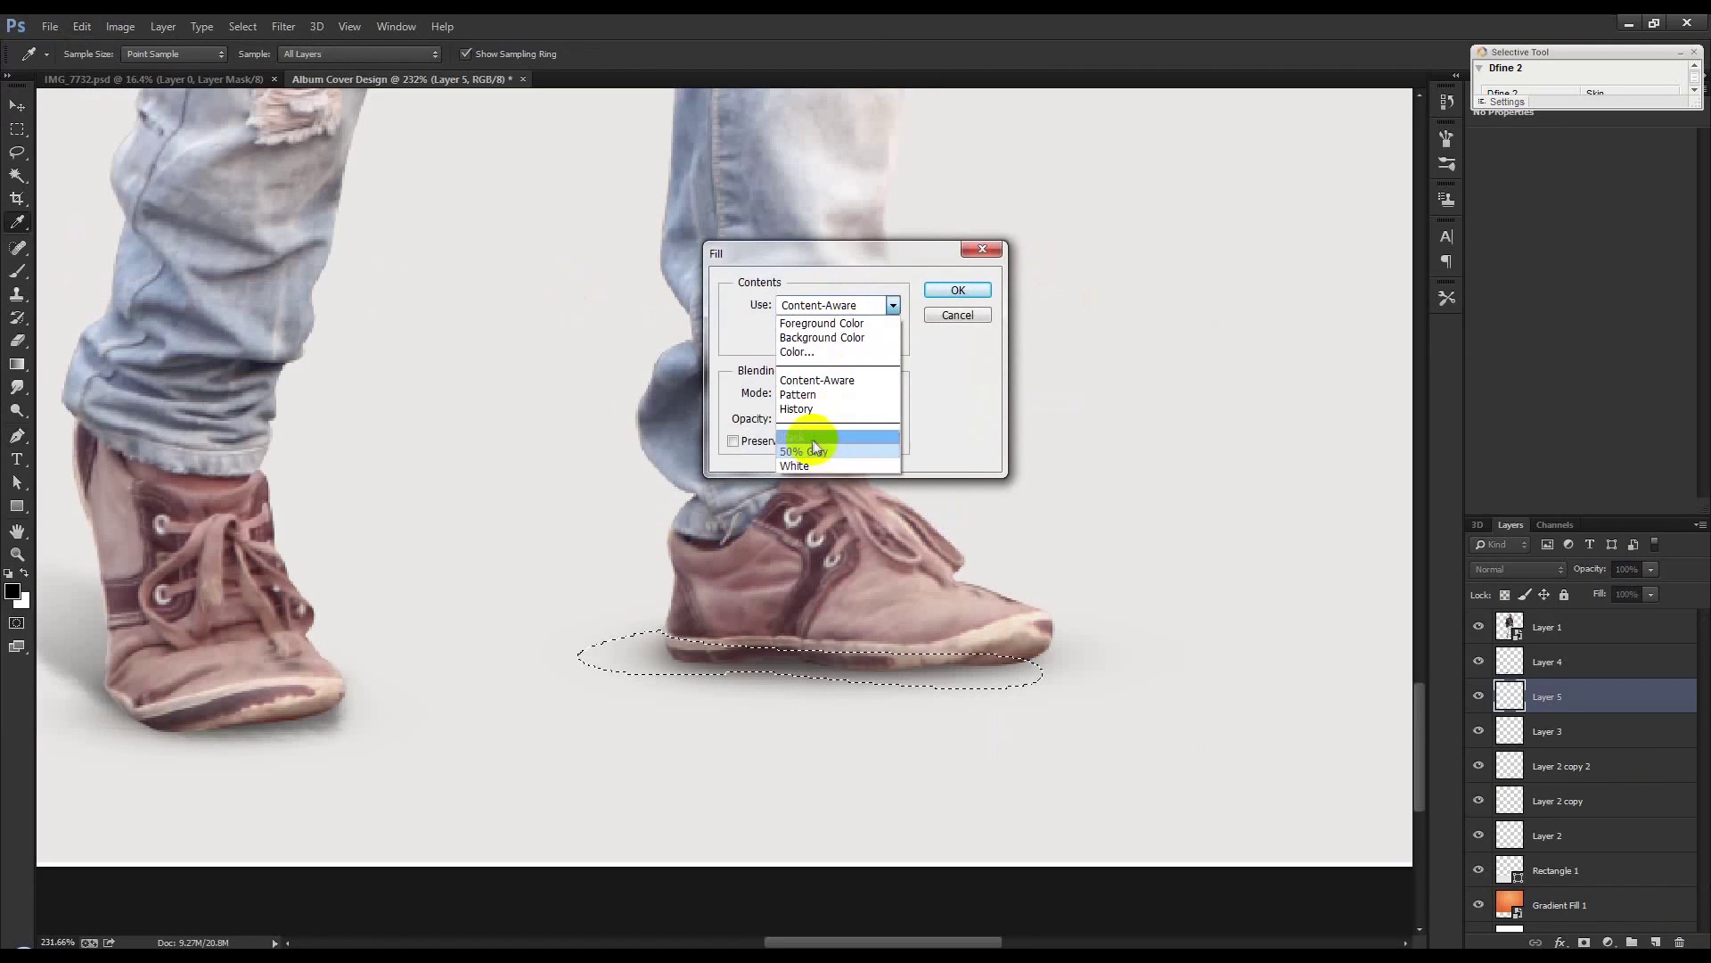
left_click(809, 443)
left_click(954, 294)
key("ctrl+d")
Lower the new black shadow layer's opacity to 52% and try the last Gaussian Blur on it
left_click_drag(1596, 571, 1553, 572)
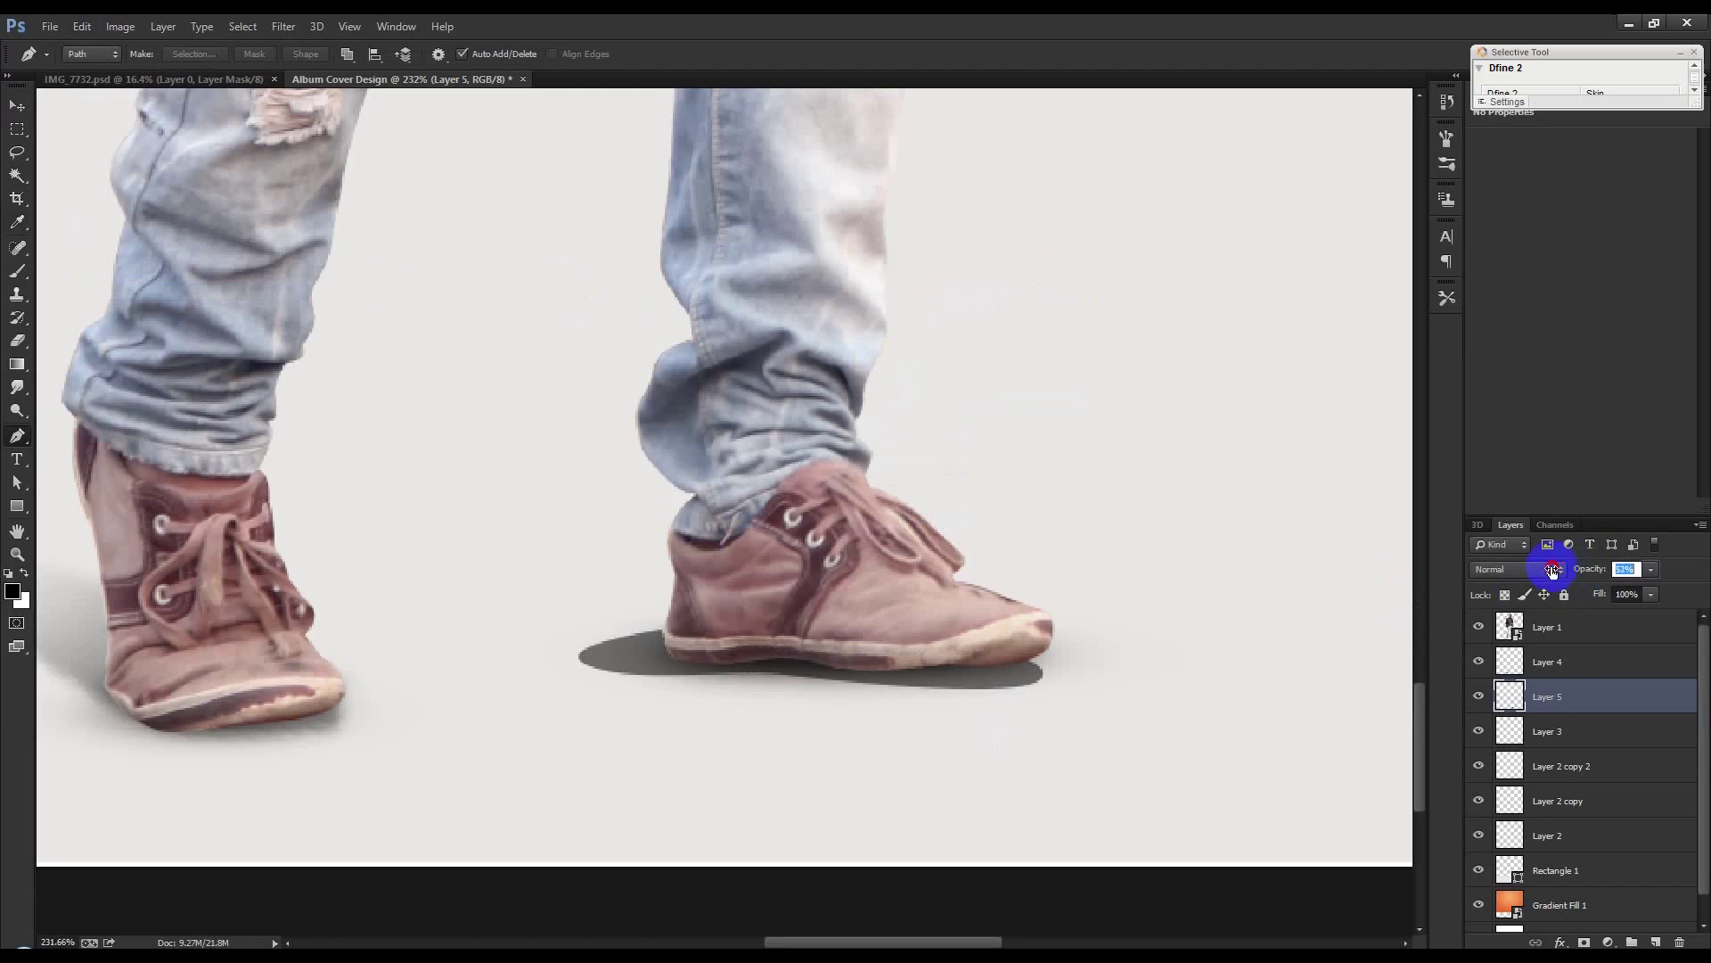
left_click(296, 30)
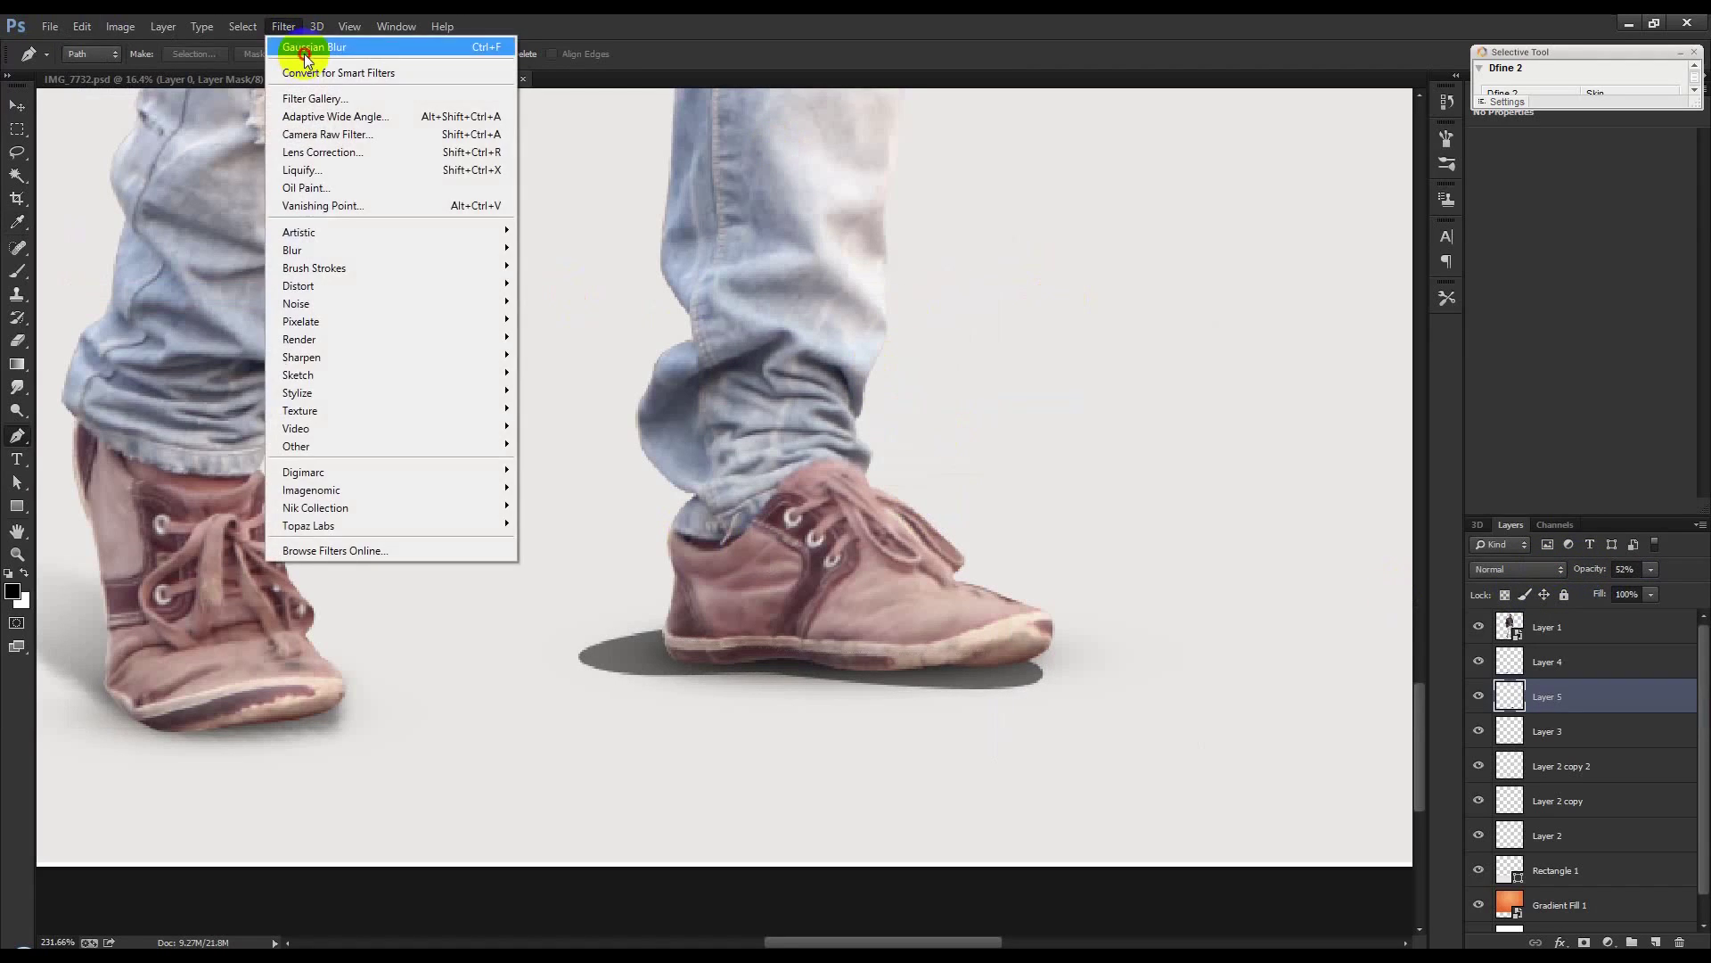
left_click(303, 54)
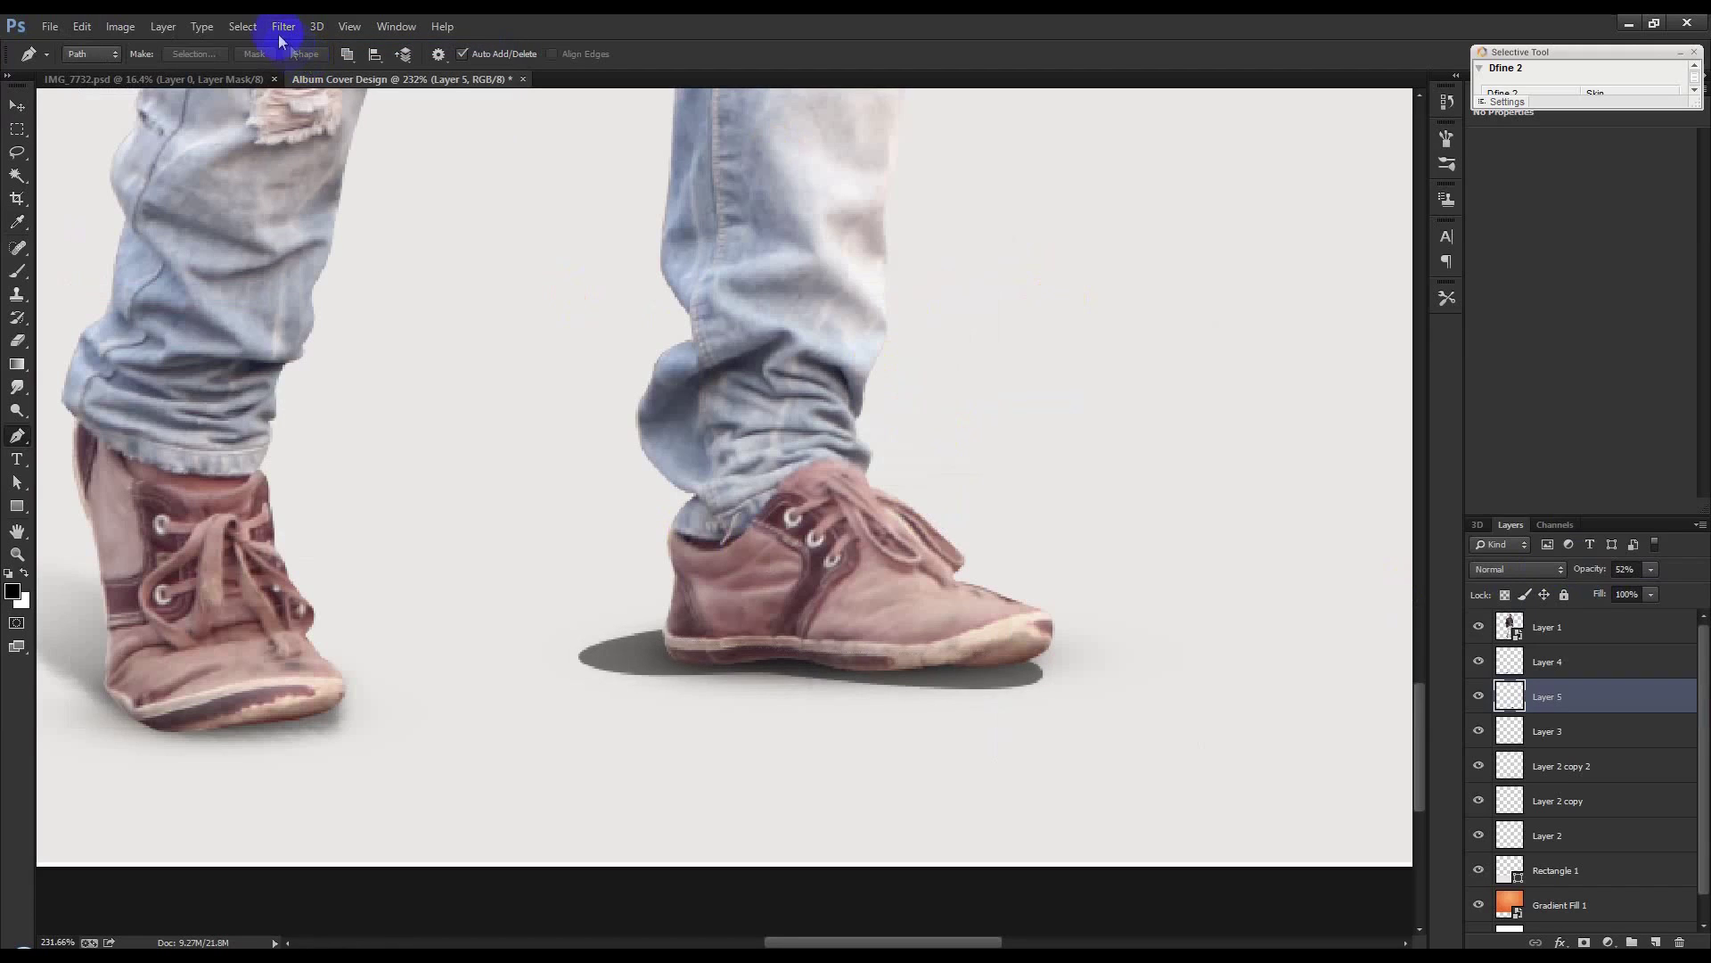
Rotate the new shadow by about -1.8° with Free Transform so it follows the flat shoe's sole
key("ctrl+t")
left_click(1043, 671)
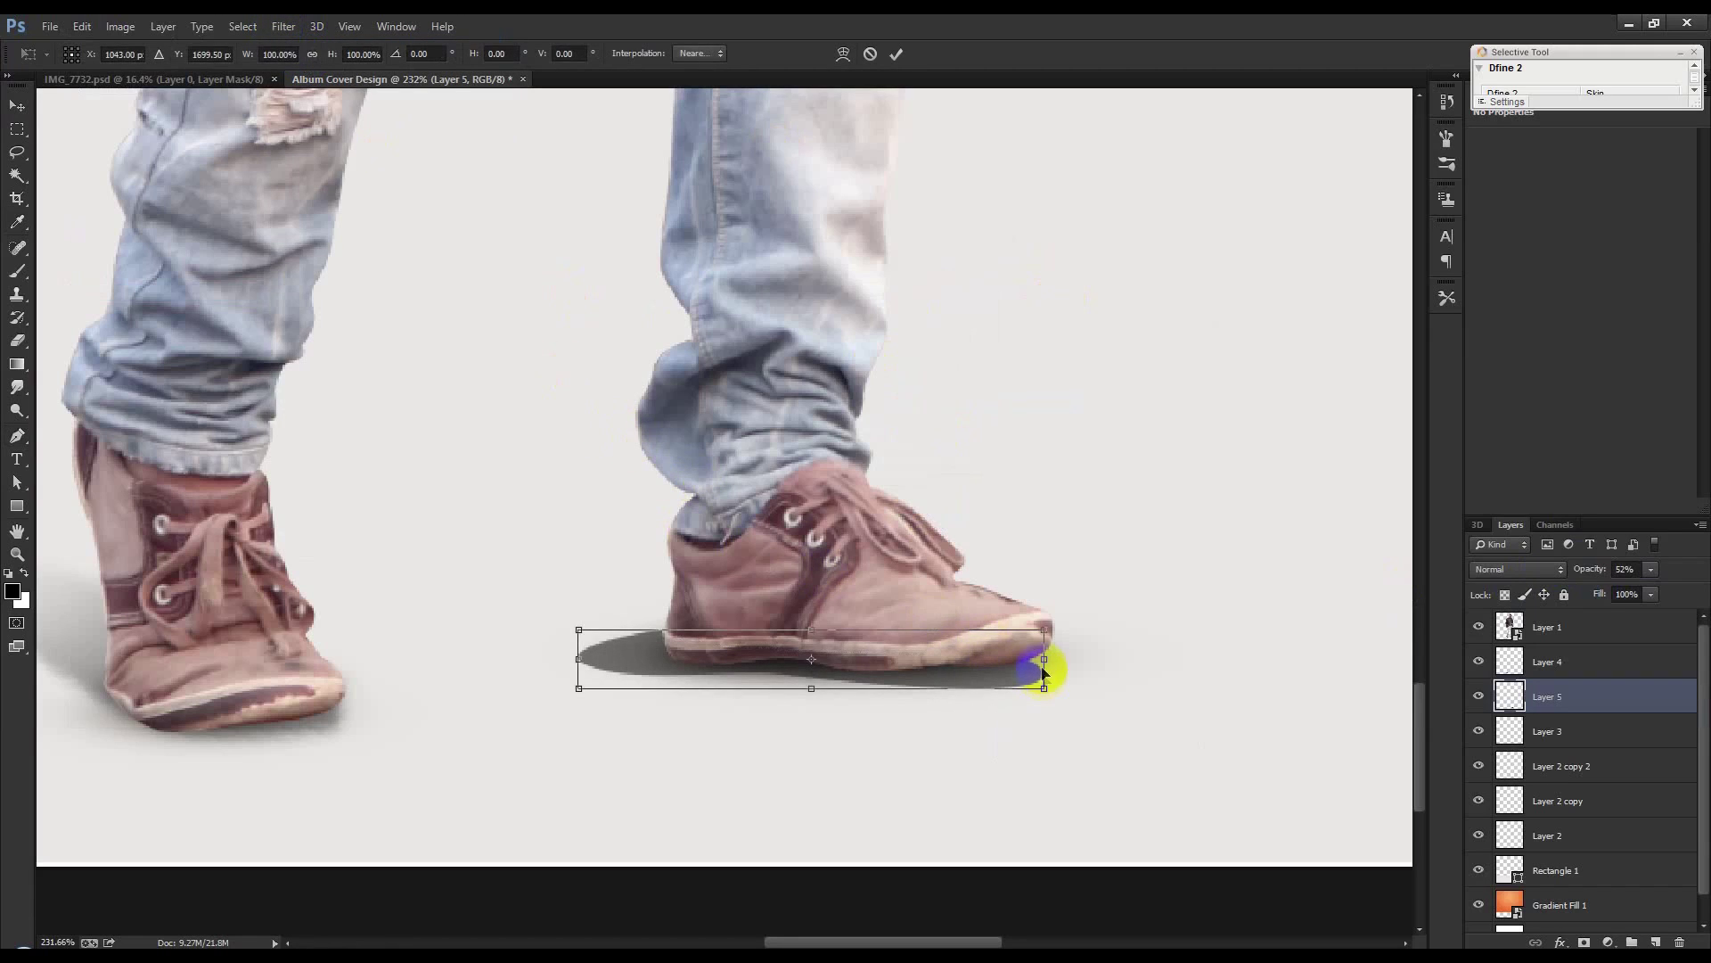
mouse_move(1039, 660)
left_mouse_down()
mouse_move(1089, 649)
mouse_move(1073, 657)
left_mouse_up()
Warp the flat shoe's shadow so its rear stretches out behind the heel and its front corner tucks under the toe
right_click(927, 671)
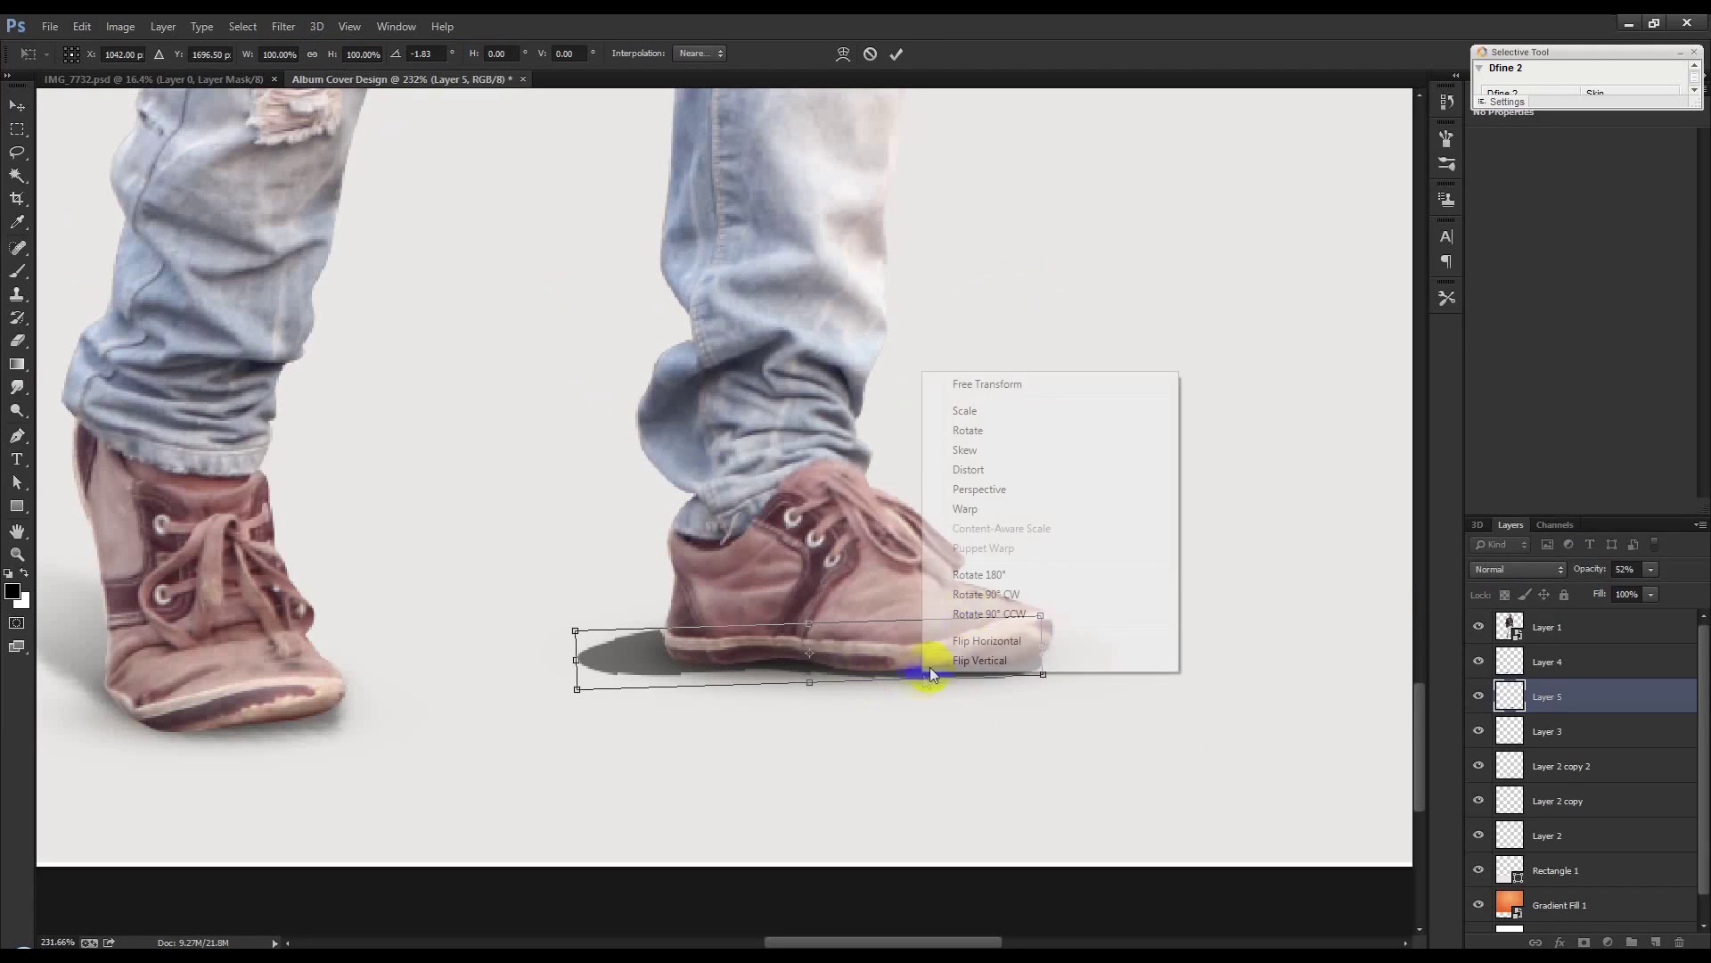
left_click(976, 516)
left_click_drag(975, 664, 978, 657)
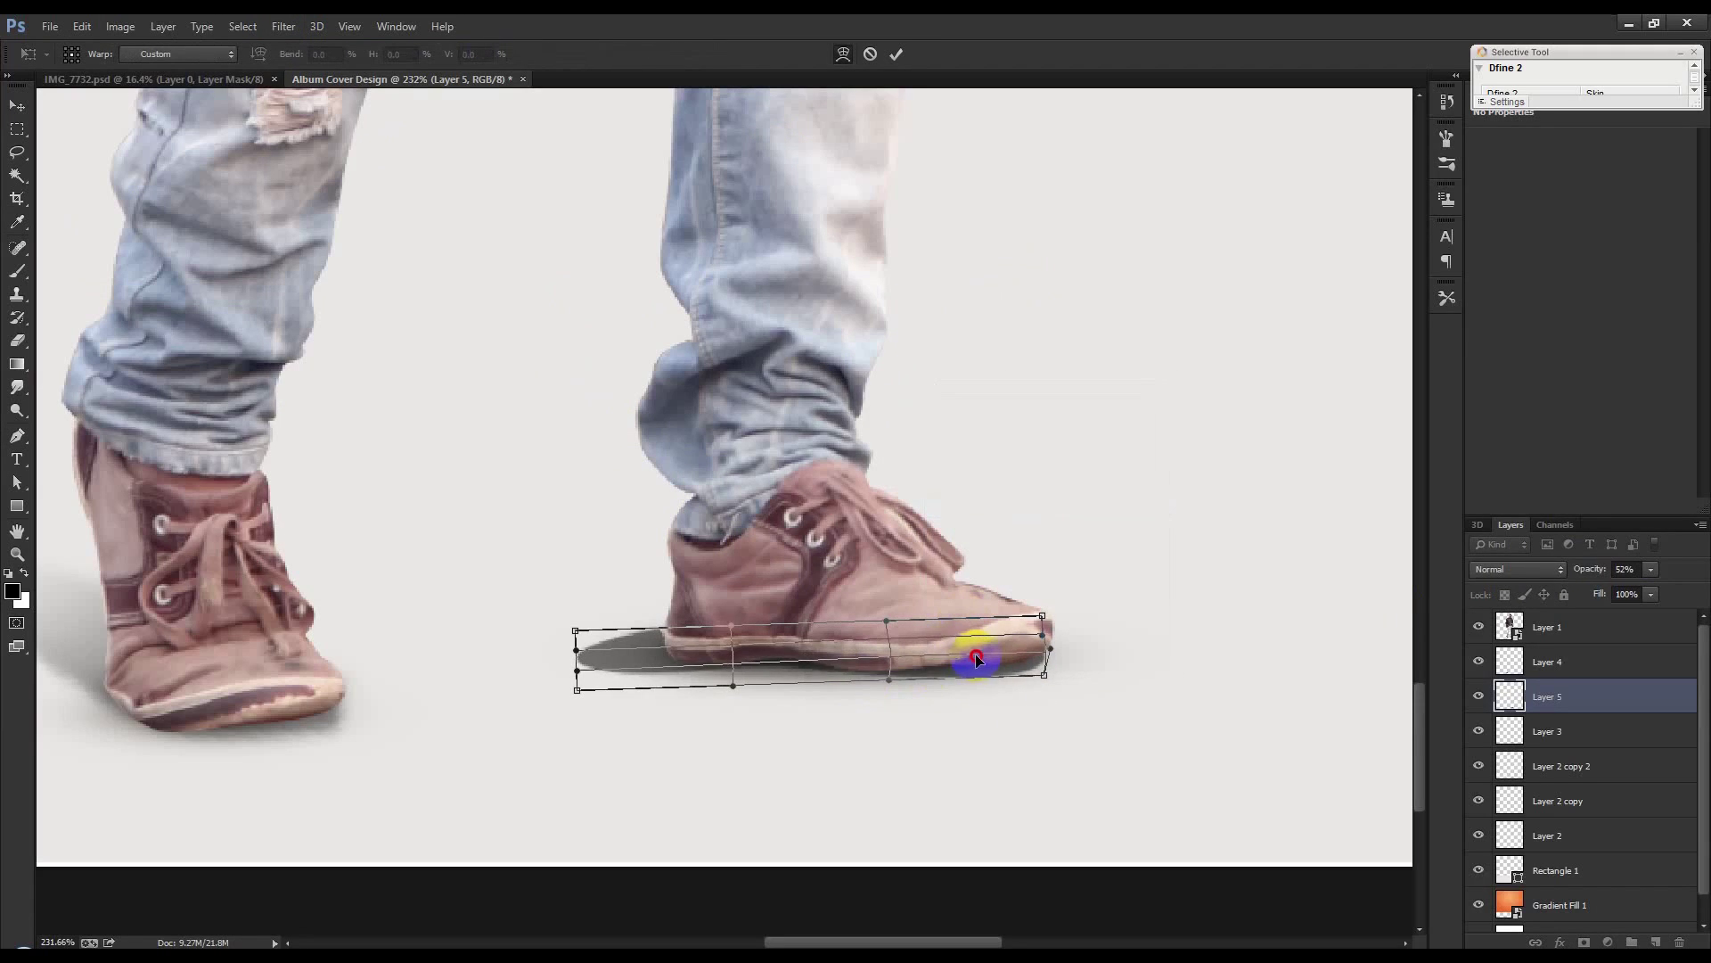
left_click_drag(825, 670, 469, 713)
left_click_drag(584, 664, 496, 660)
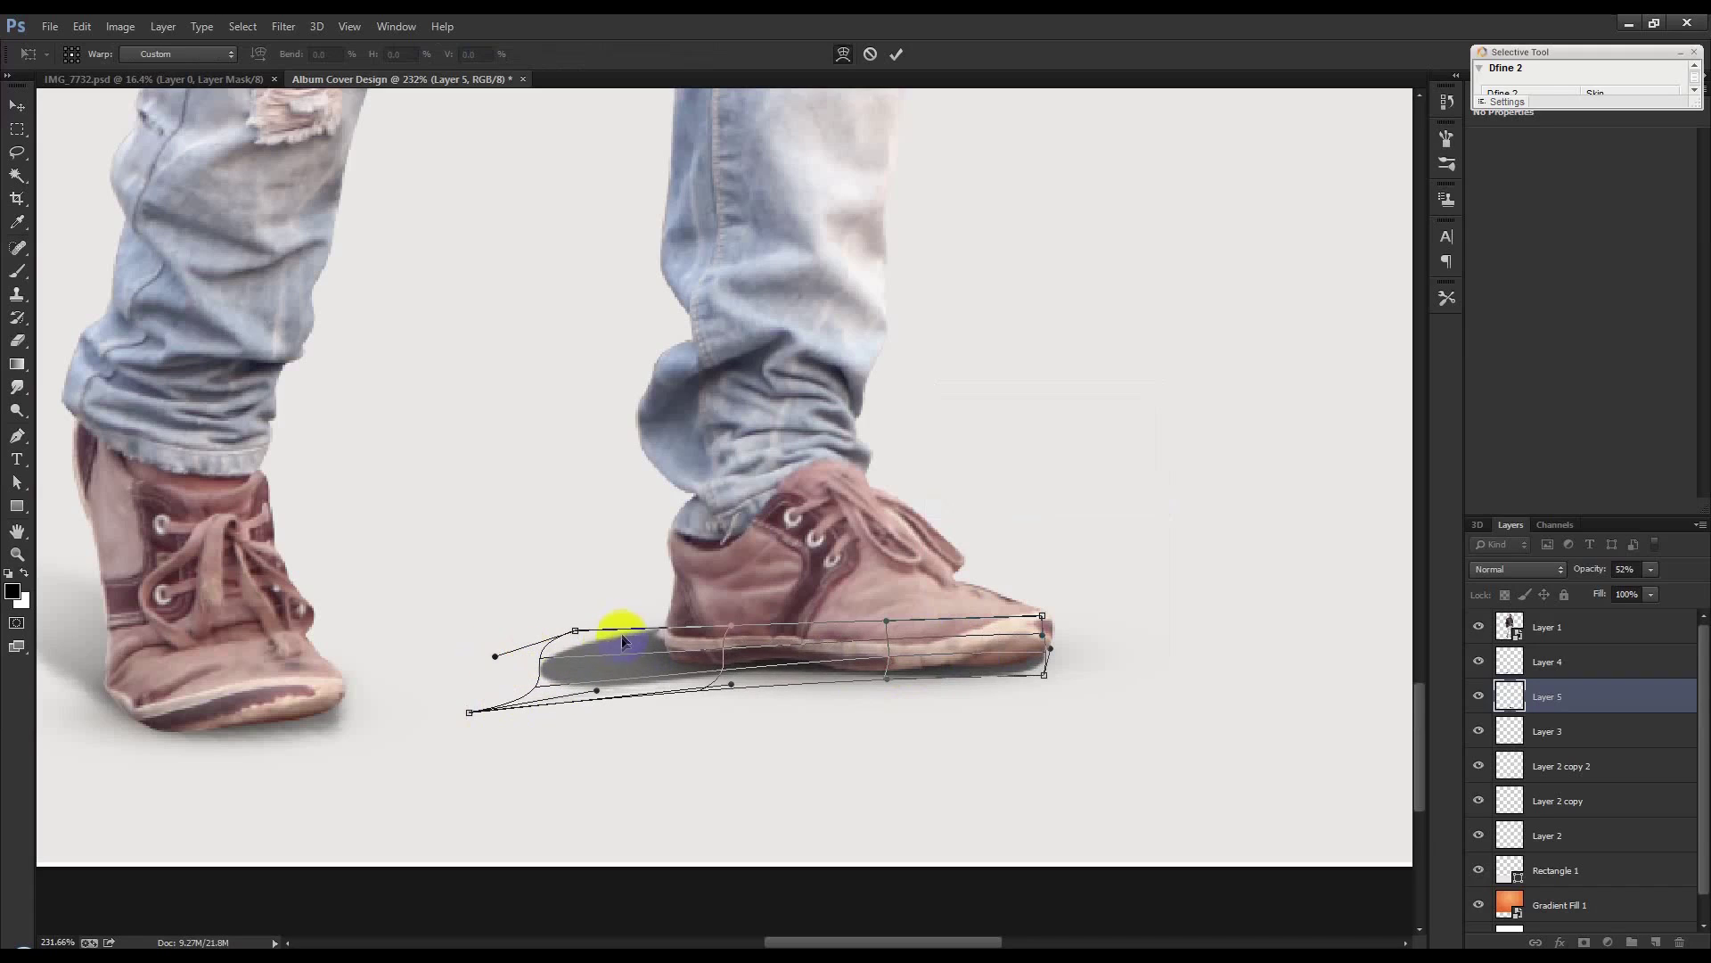
left_click_drag(685, 634, 711, 643)
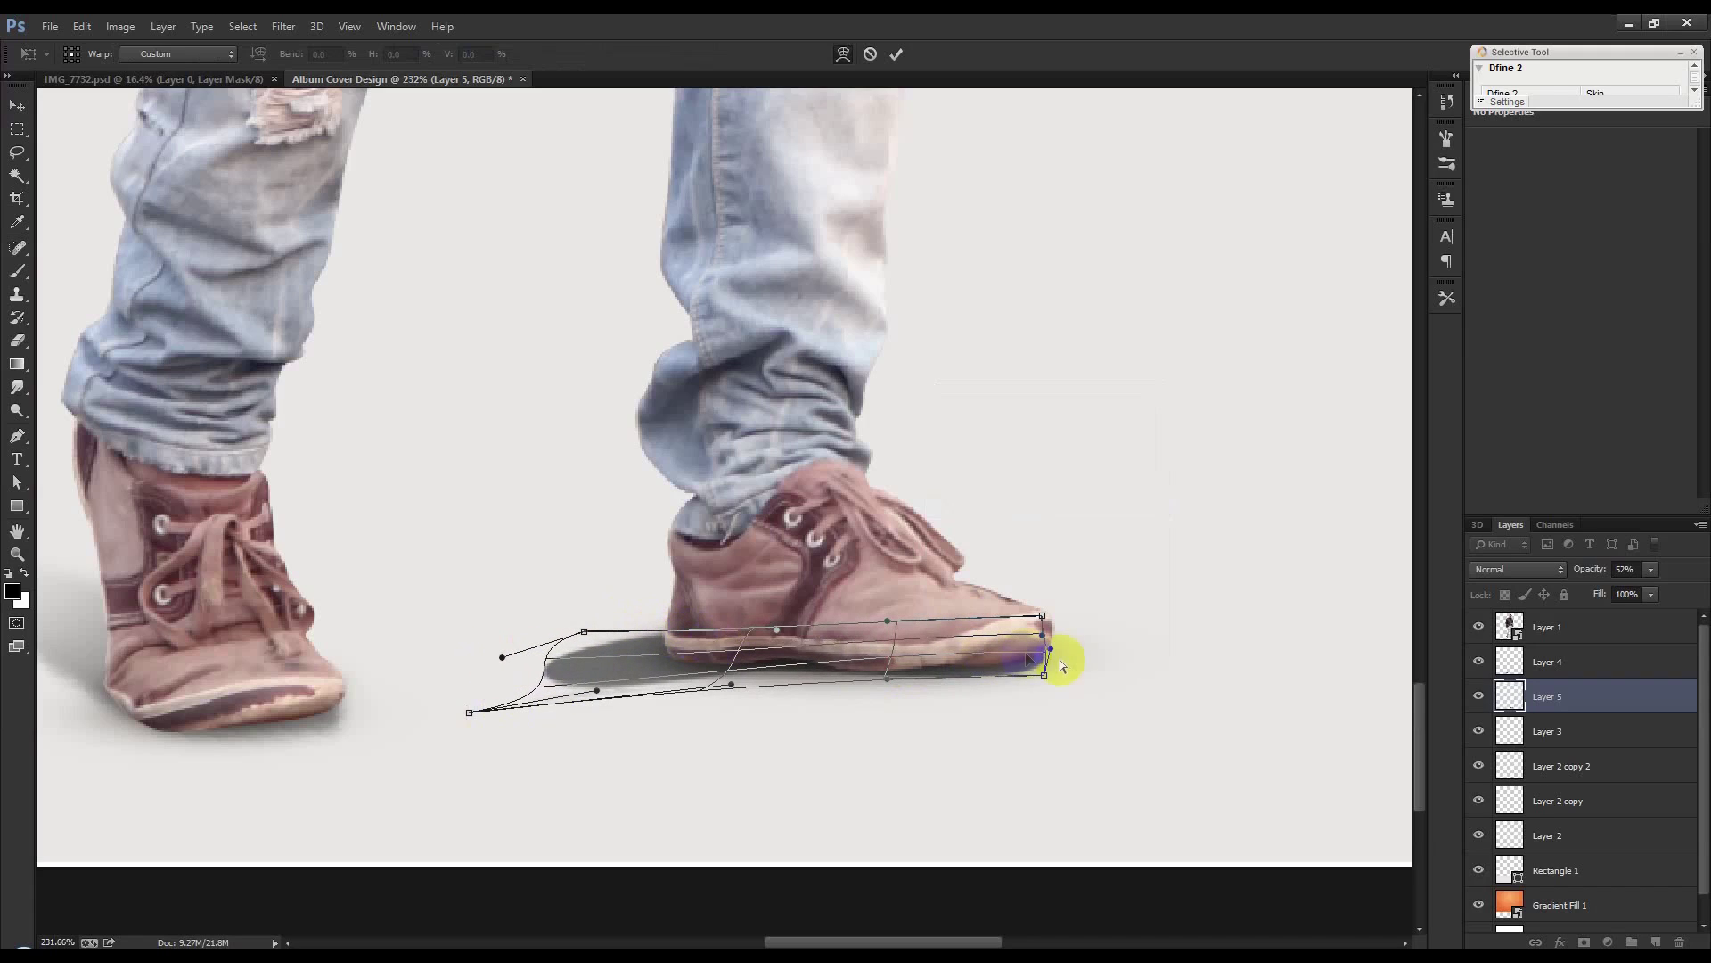
left_click_drag(1036, 670, 1029, 676)
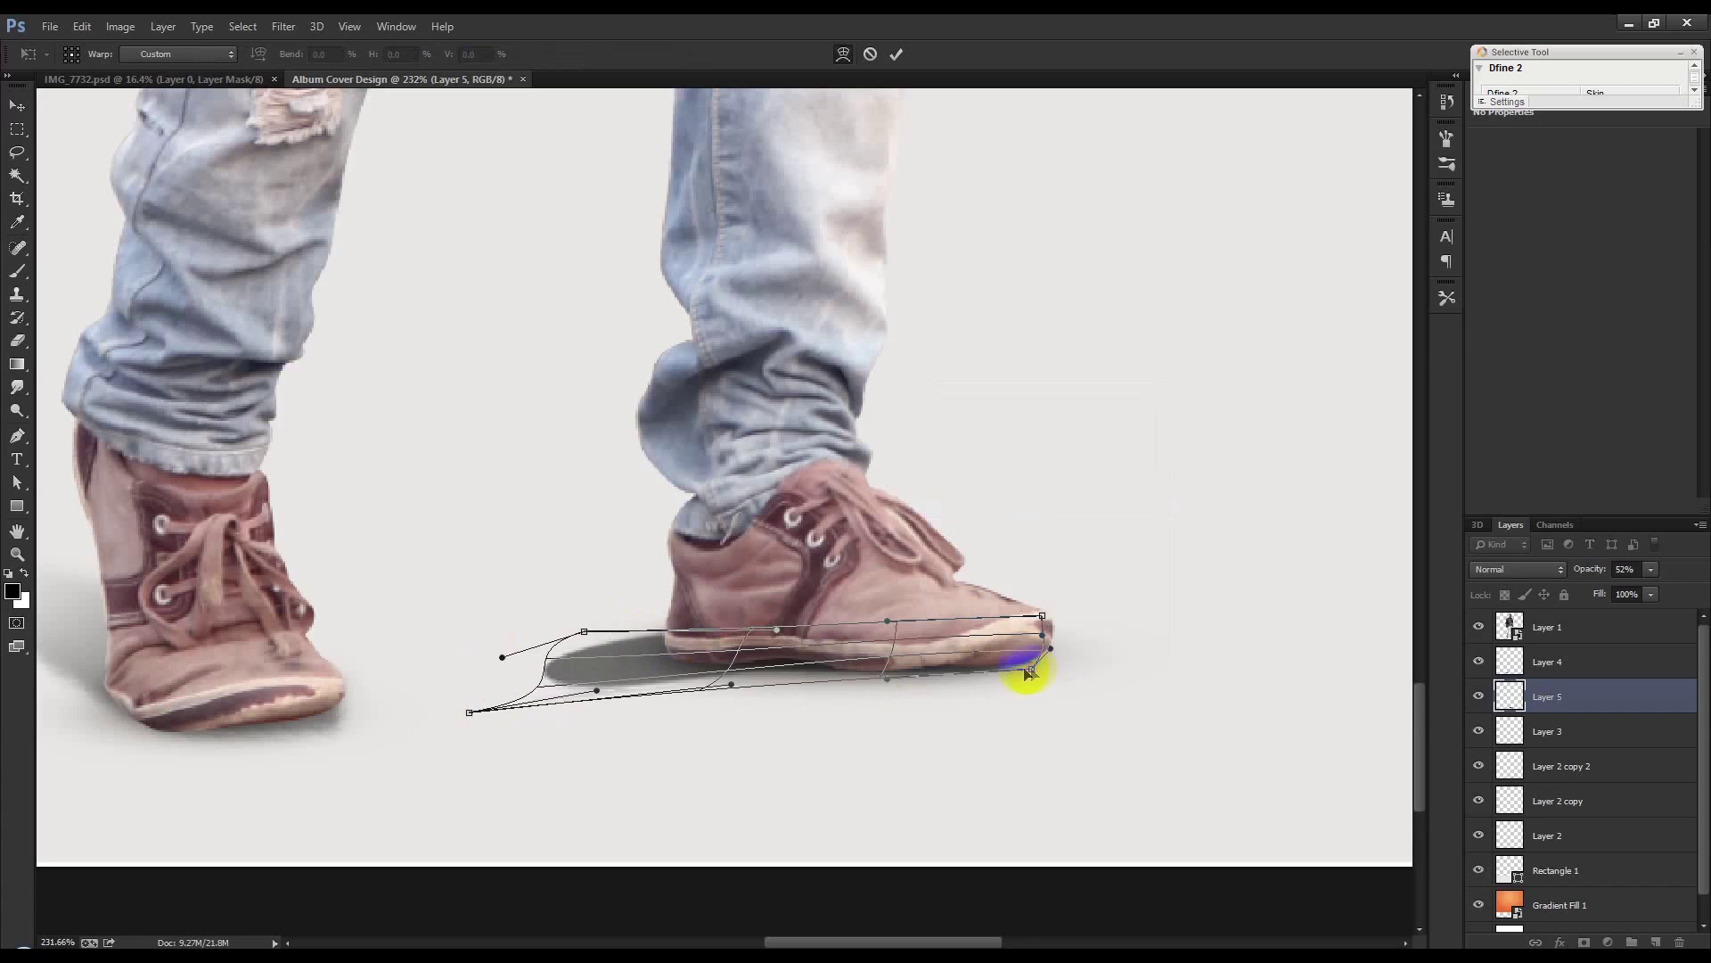
key("Return")
Fade the flat shoe's shadow behind the heel and below the sole with the Eraser at 58% opacity, reducing the brush from 200 to 60 px
key("p")
left_click(19, 346)
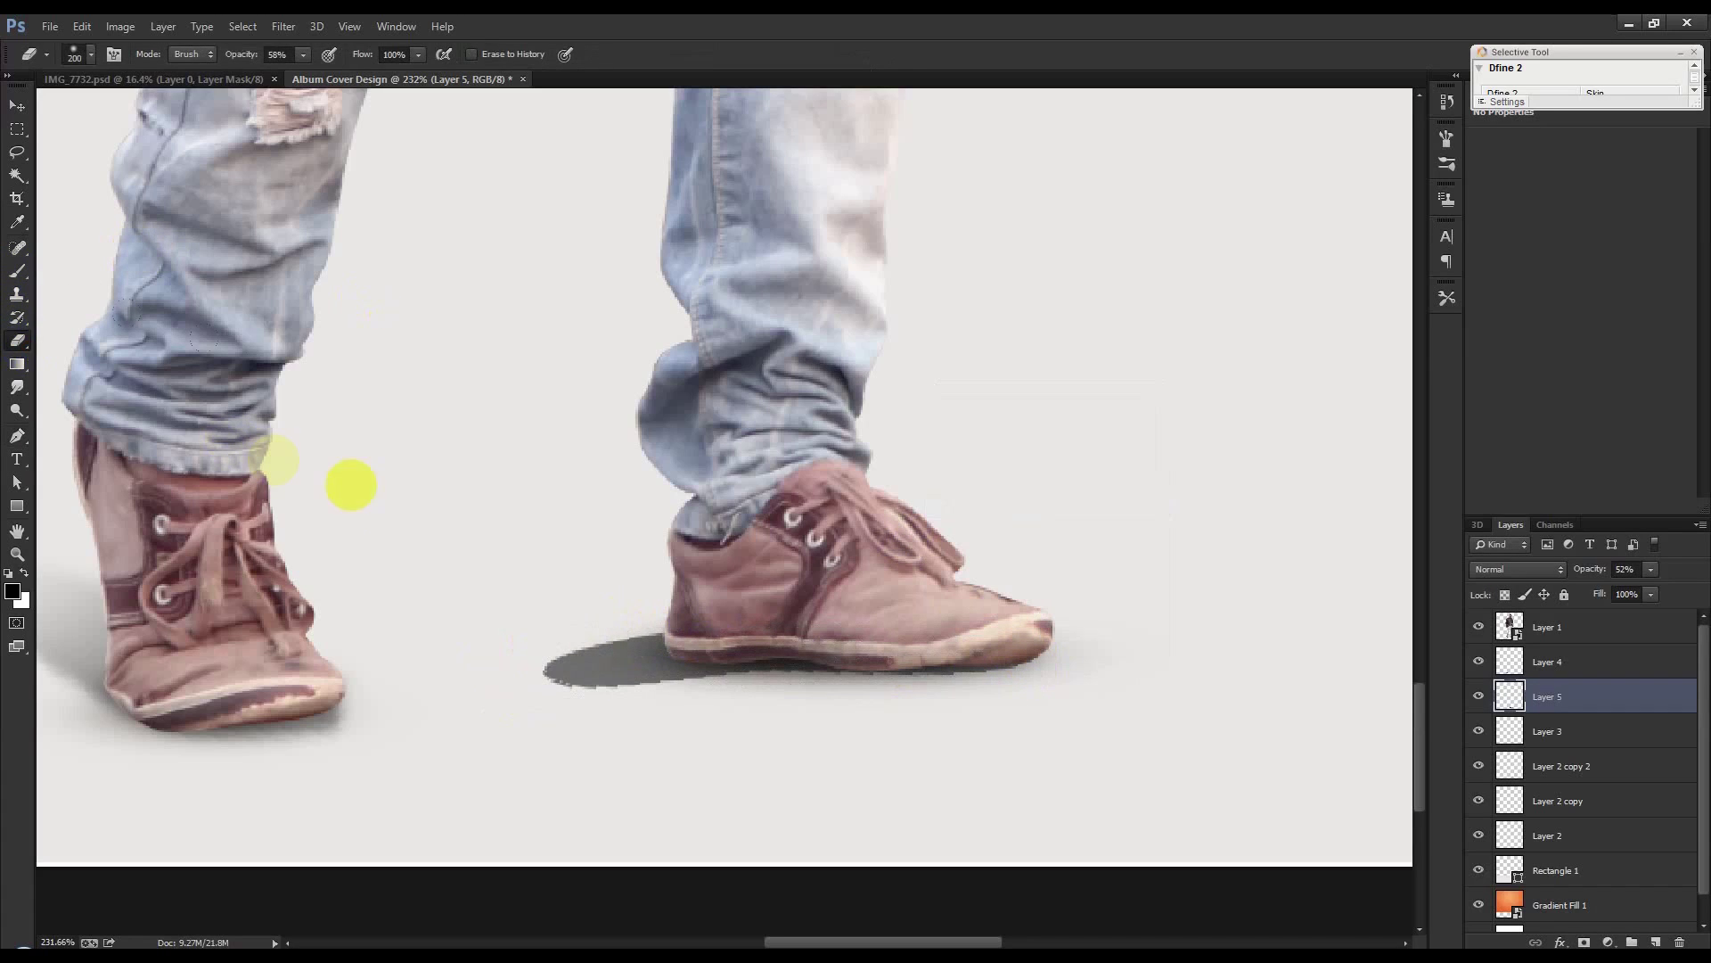
mouse_move(451, 623)
left_mouse_down()
mouse_move(535, 691)
mouse_move(529, 678)
left_mouse_up()
key("bracketleft")
key("bracketleft")
key("bracketleft")
mouse_move(540, 612)
left_mouse_down()
mouse_move(539, 553)
mouse_move(685, 562)
mouse_move(617, 593)
mouse_move(545, 761)
mouse_move(613, 754)
mouse_move(452, 741)
mouse_move(787, 773)
left_mouse_up()
key("bracketleft")
key("bracketleft")
key("bracketleft")
key("bracketleft")
key("bracketleft")
mouse_move(615, 699)
left_mouse_down()
mouse_move(718, 688)
mouse_move(478, 659)
left_mouse_up()
left_click(770, 719)
left_click(869, 731)
left_click(969, 730)
left_click(604, 758)
scroll(687, 737, "down", 5)
scroll(692, 741, "down", 1)
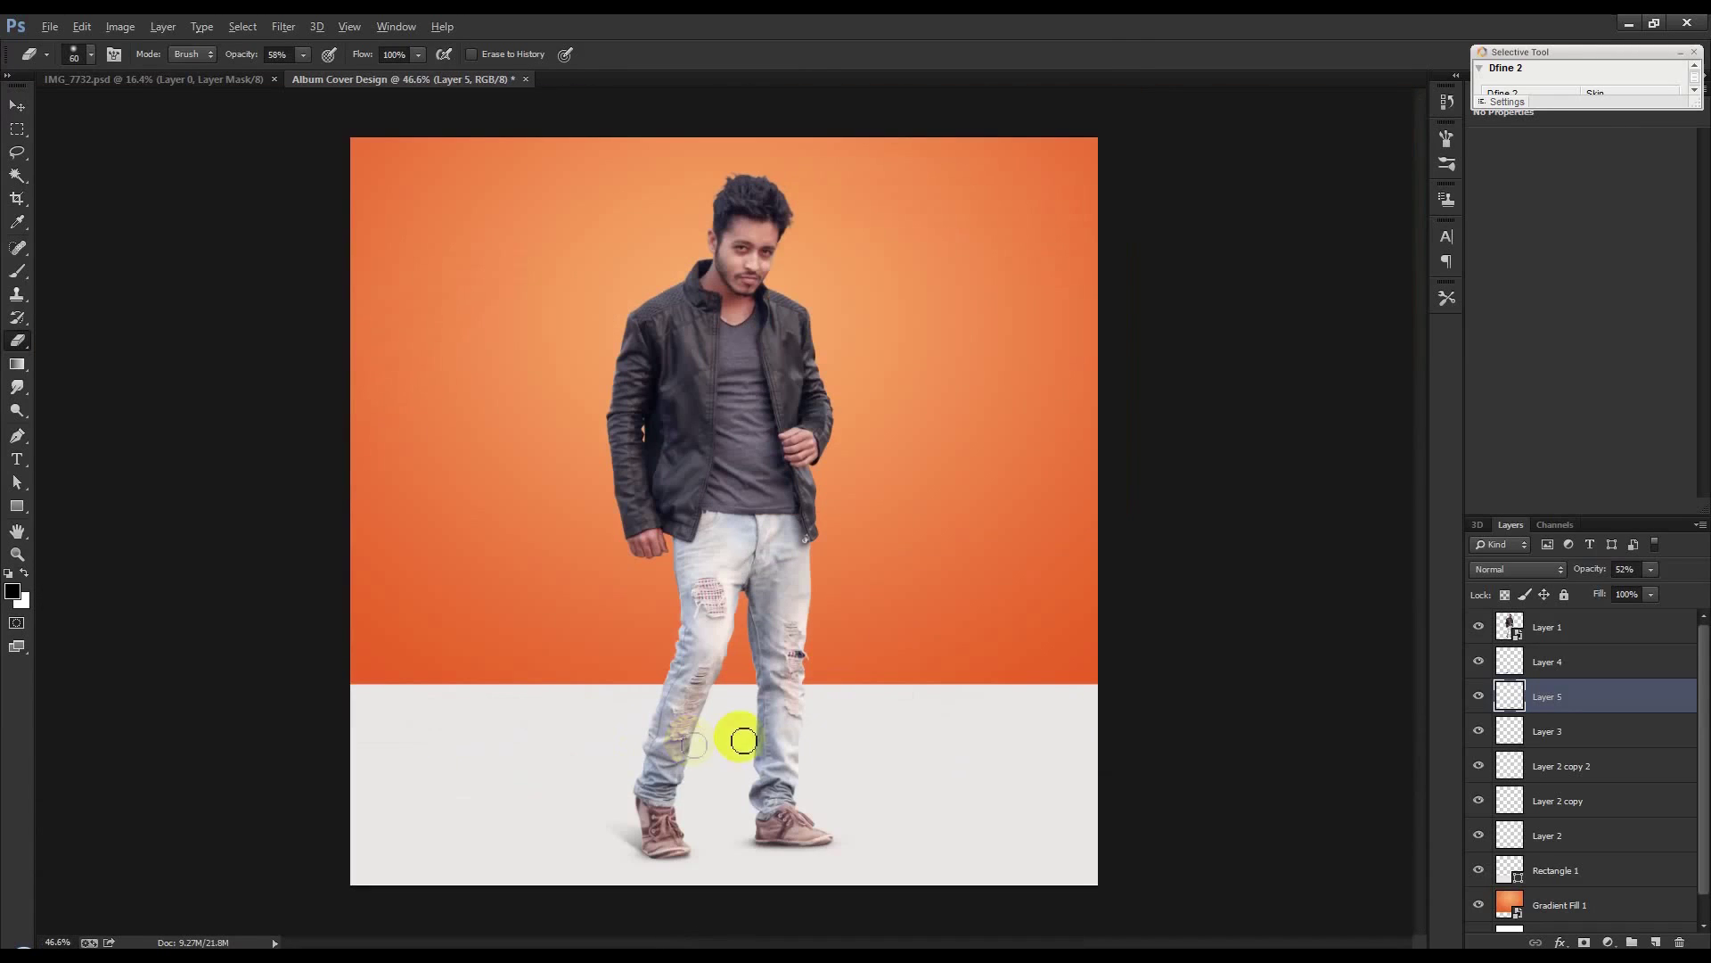
left_click(479, 354)
Rasterize the smart object layer containing the cut-out man
left_click(17, 105)
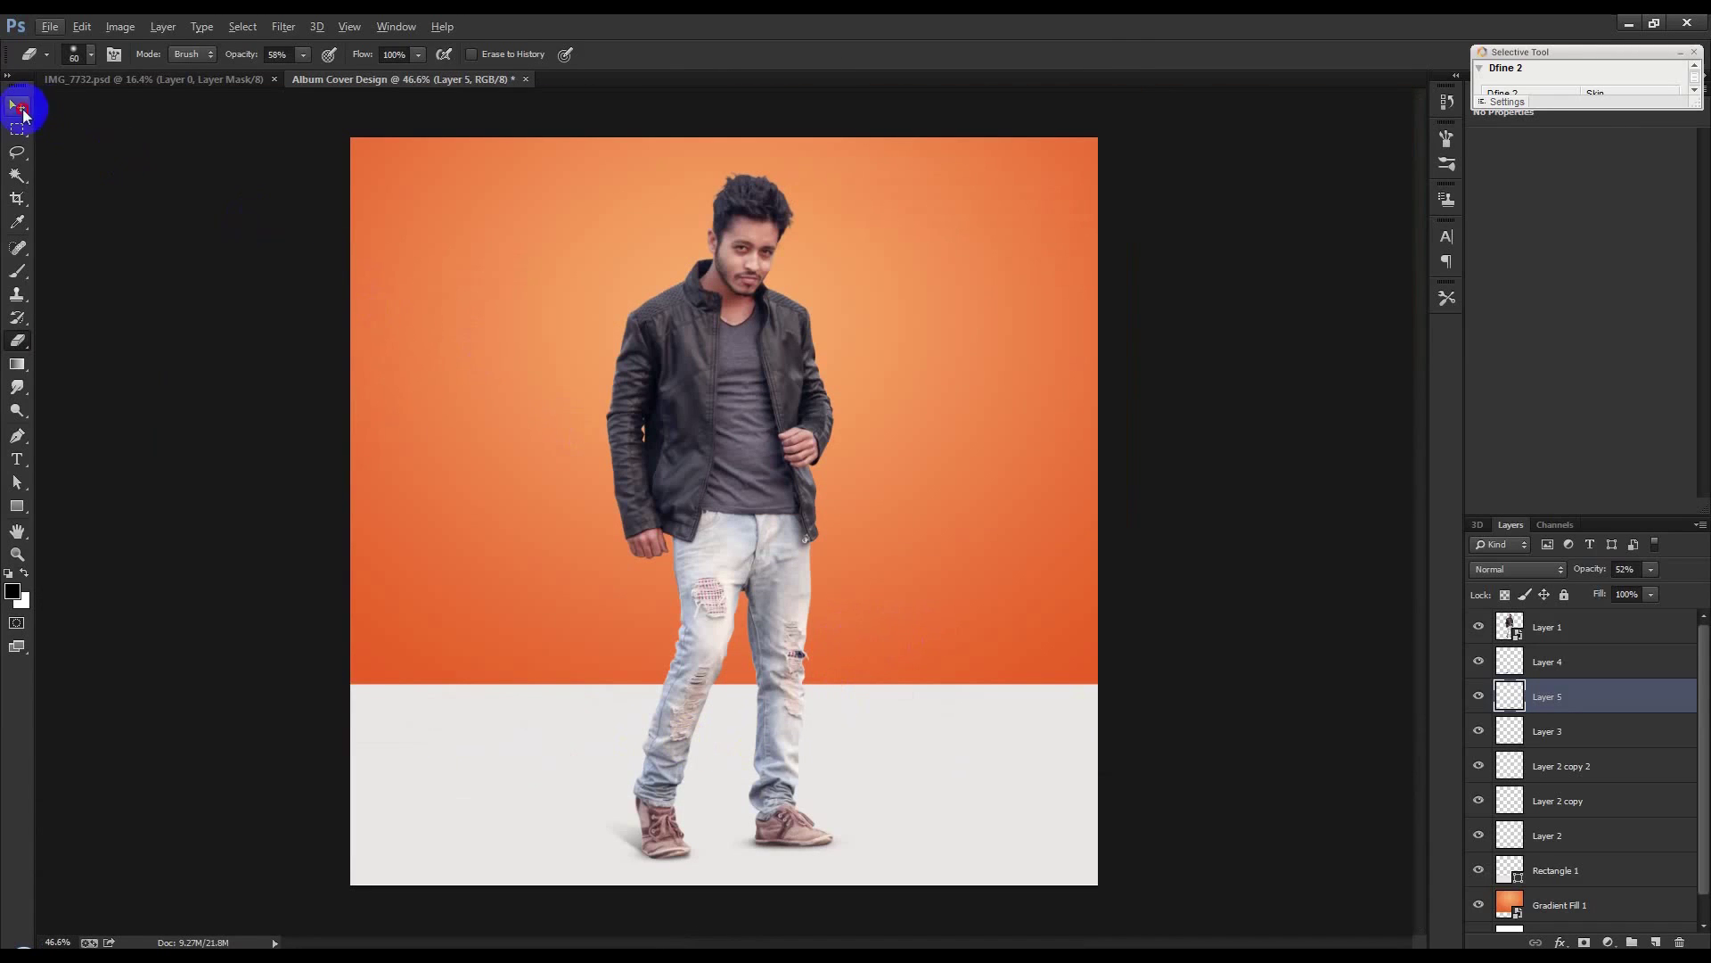
scroll(521, 351, "down", 1)
right_click(1559, 627)
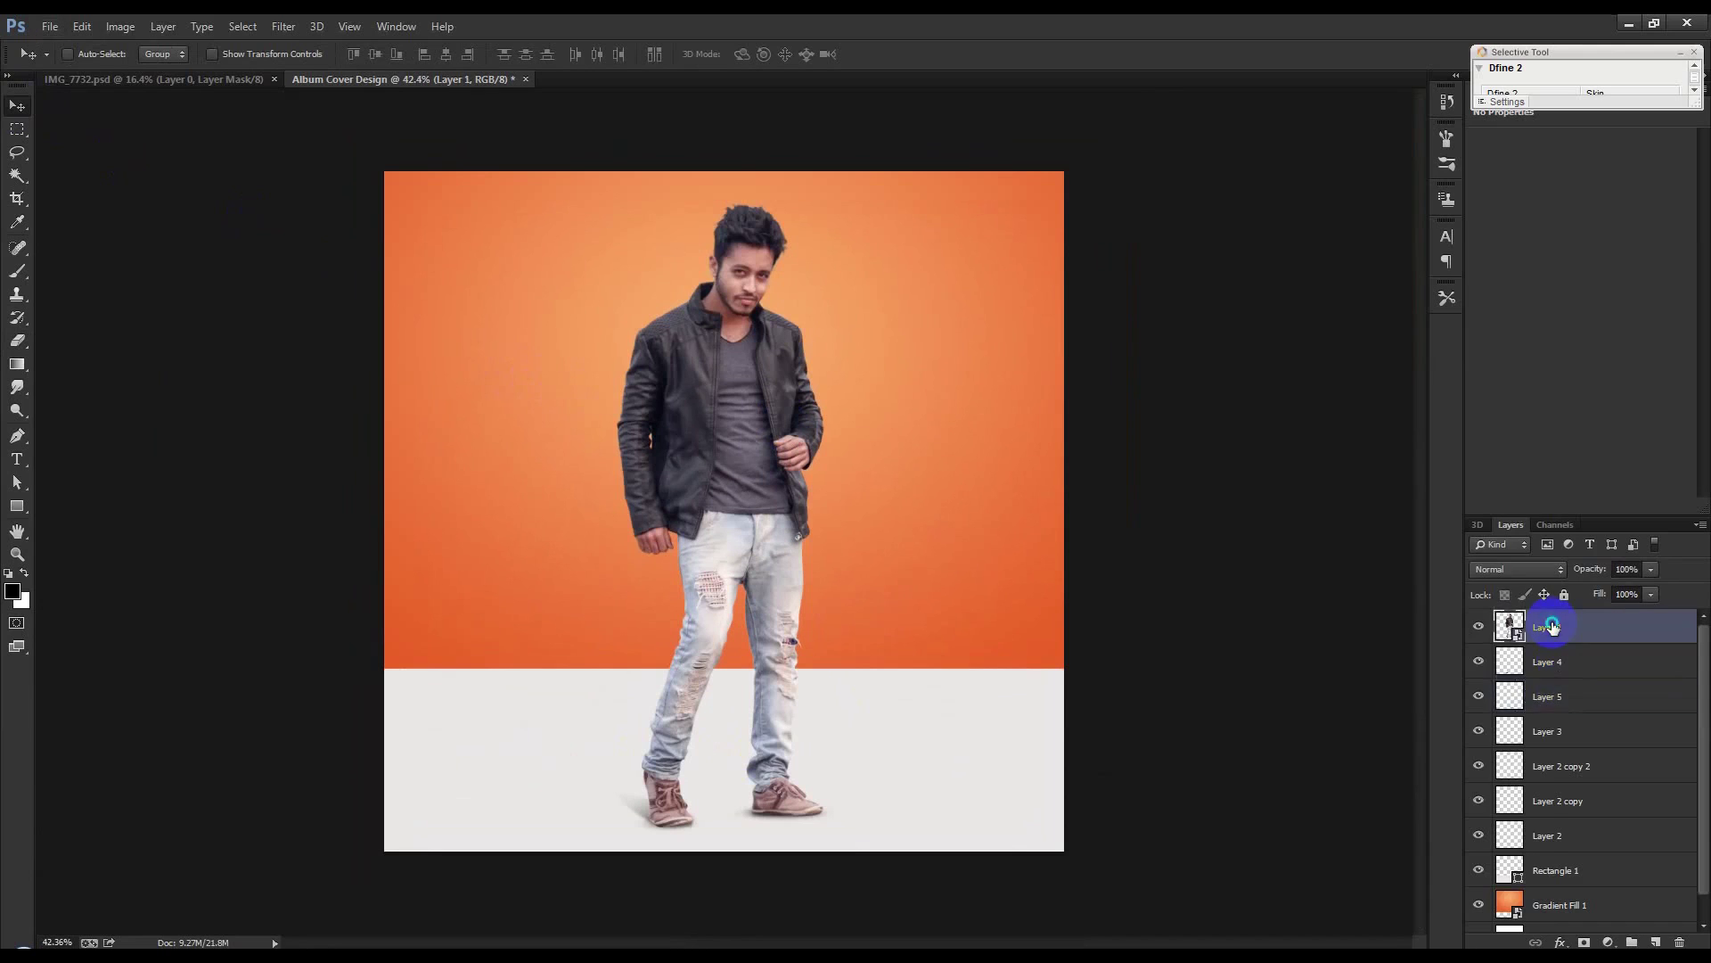
left_click(813, 243)
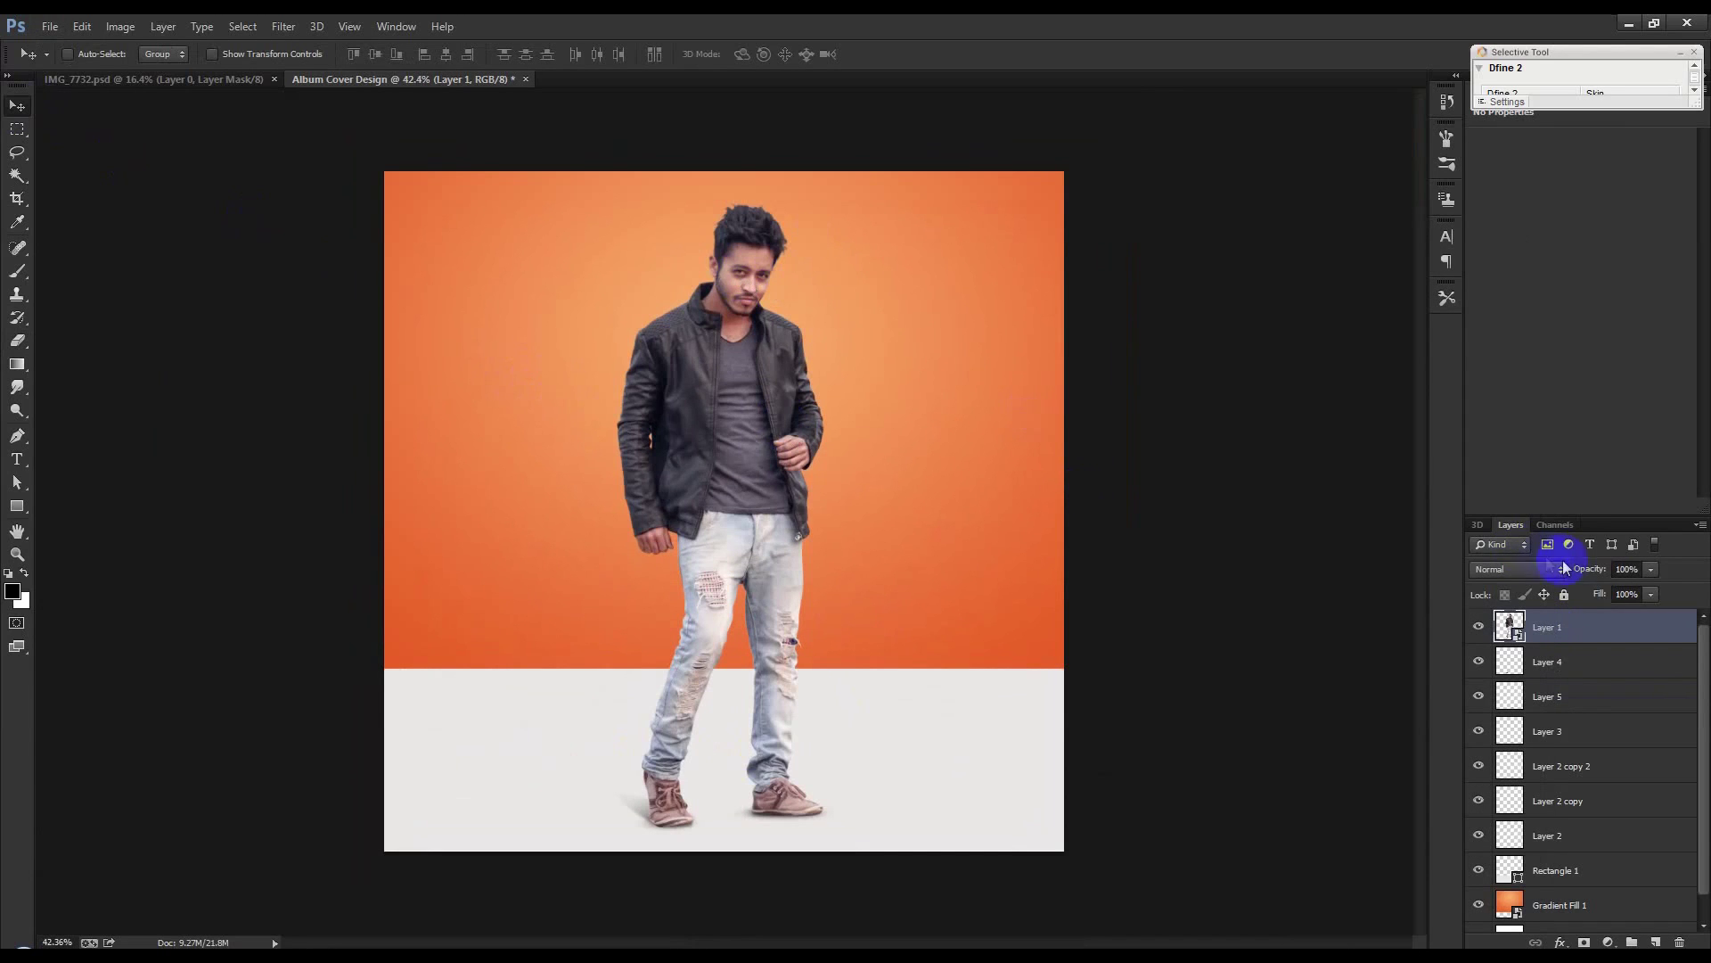
right_click(1594, 624)
left_click(1613, 631)
right_click(1614, 631)
left_click(1426, 416)
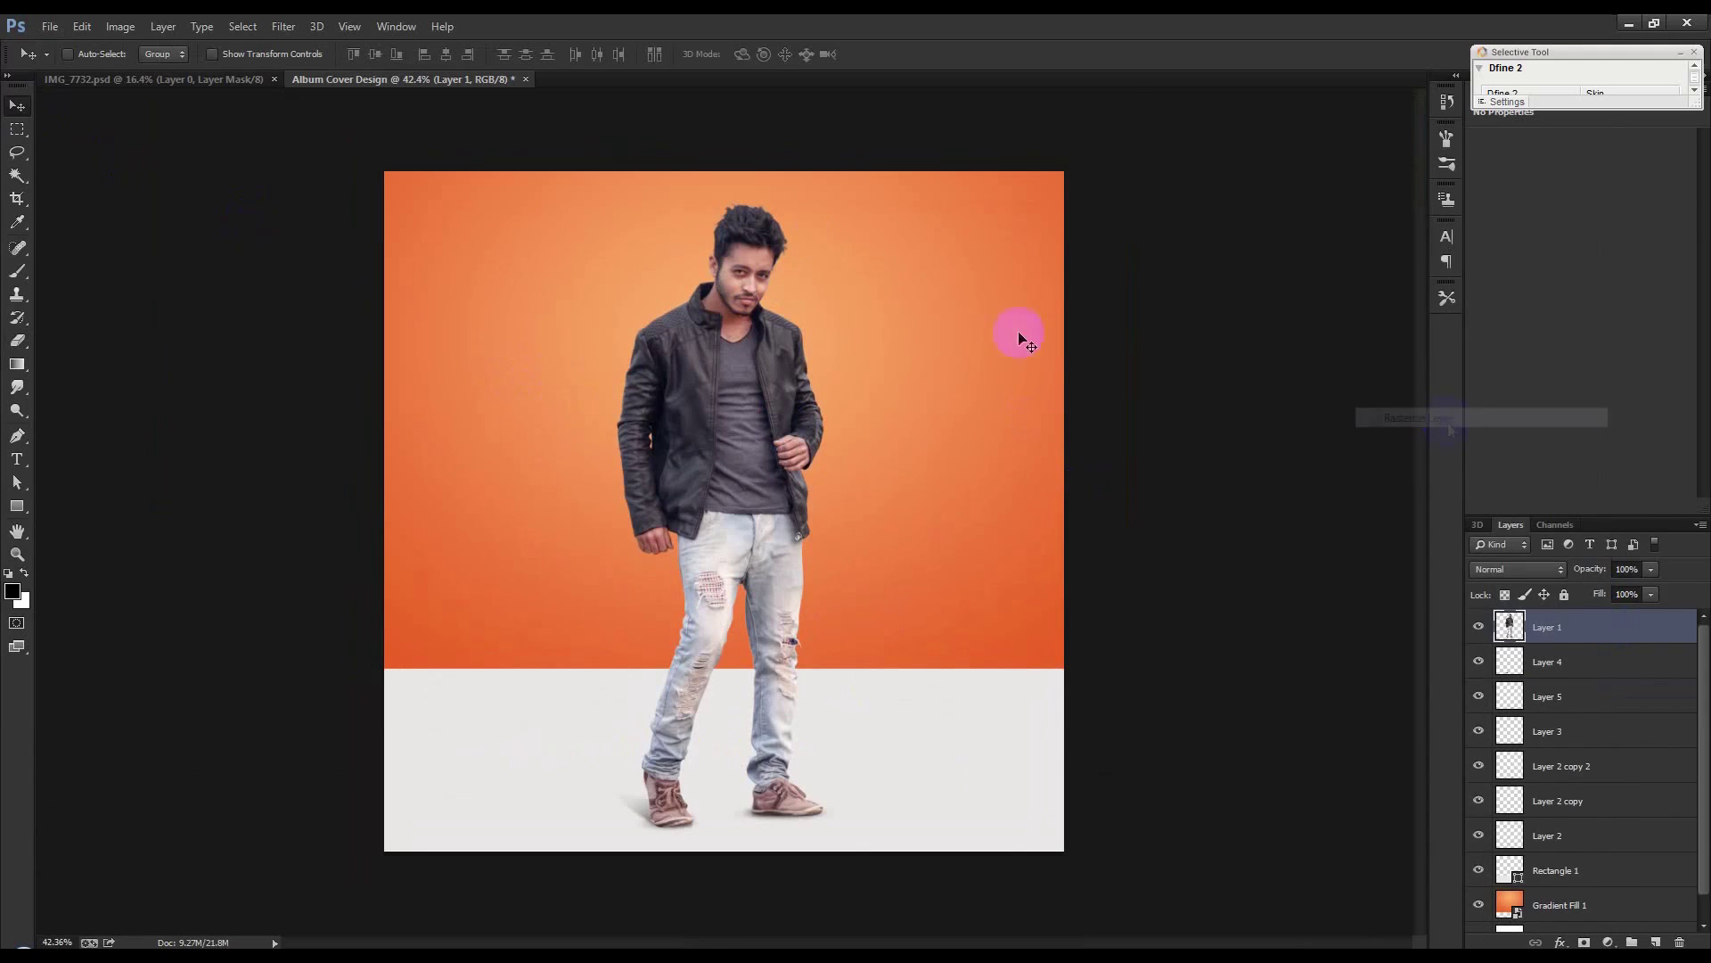
Adjust the man in Camera Raw's HSL settings: luminance Oranges +55 plus a Yellows change, and saturation Reds -18, Oranges +13, Yellows +56
left_click(120, 26)
mouse_move(147, 73)
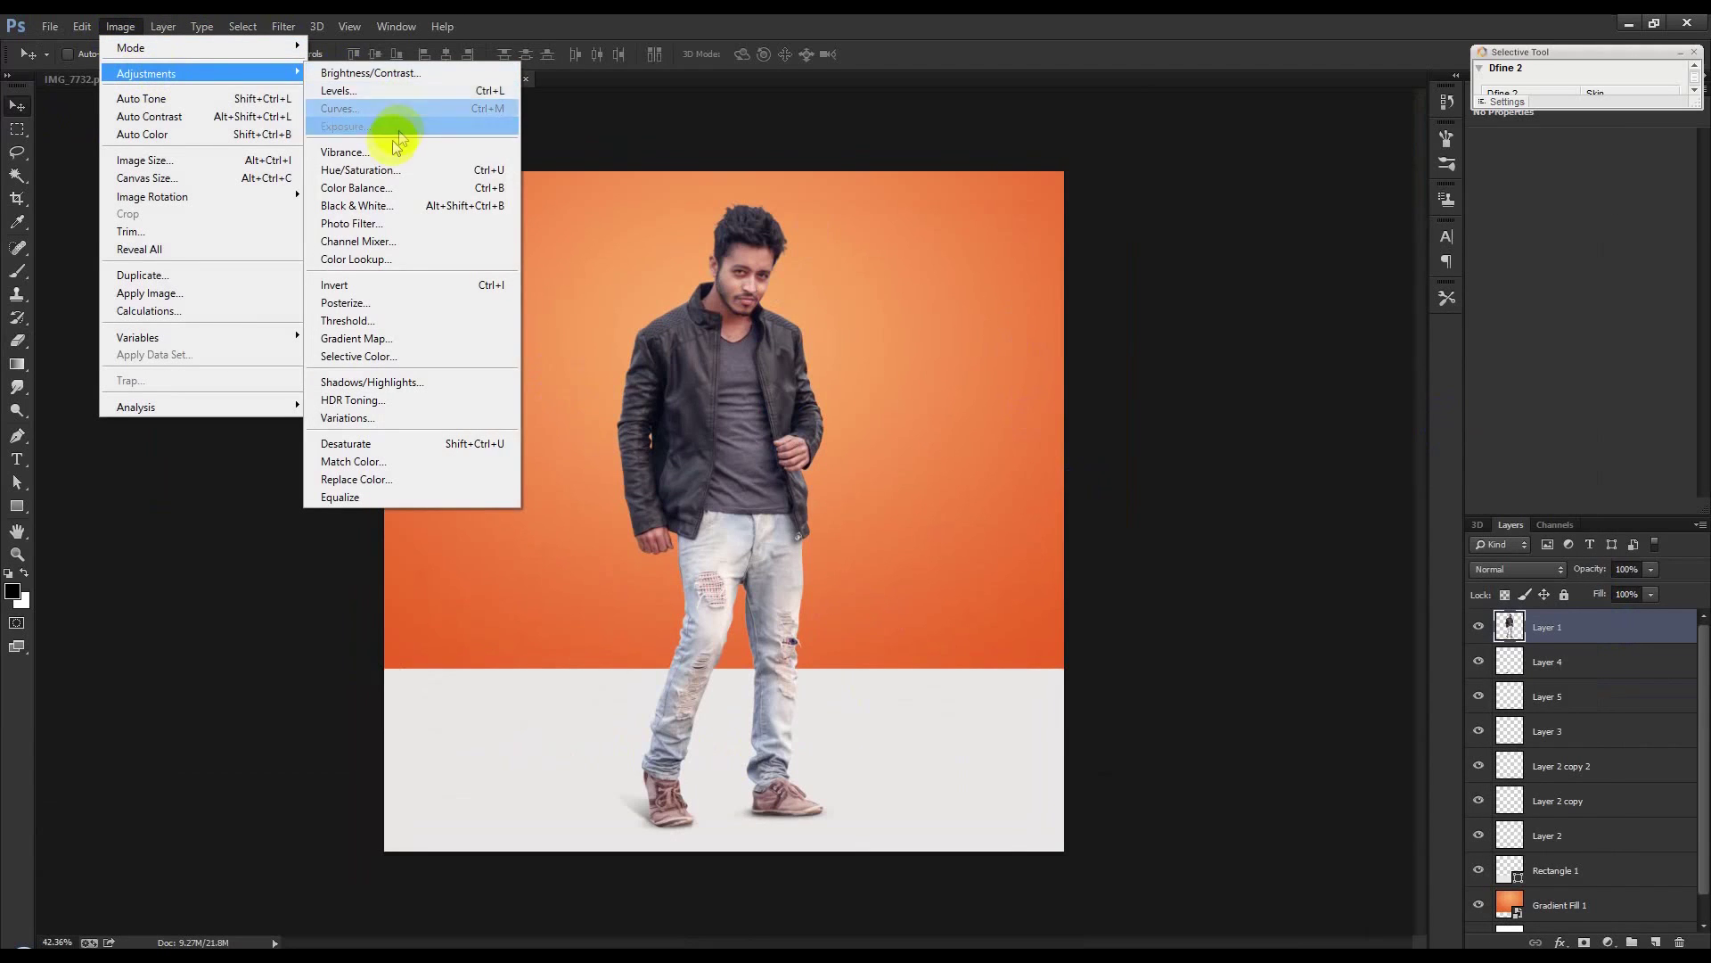
left_click(284, 26)
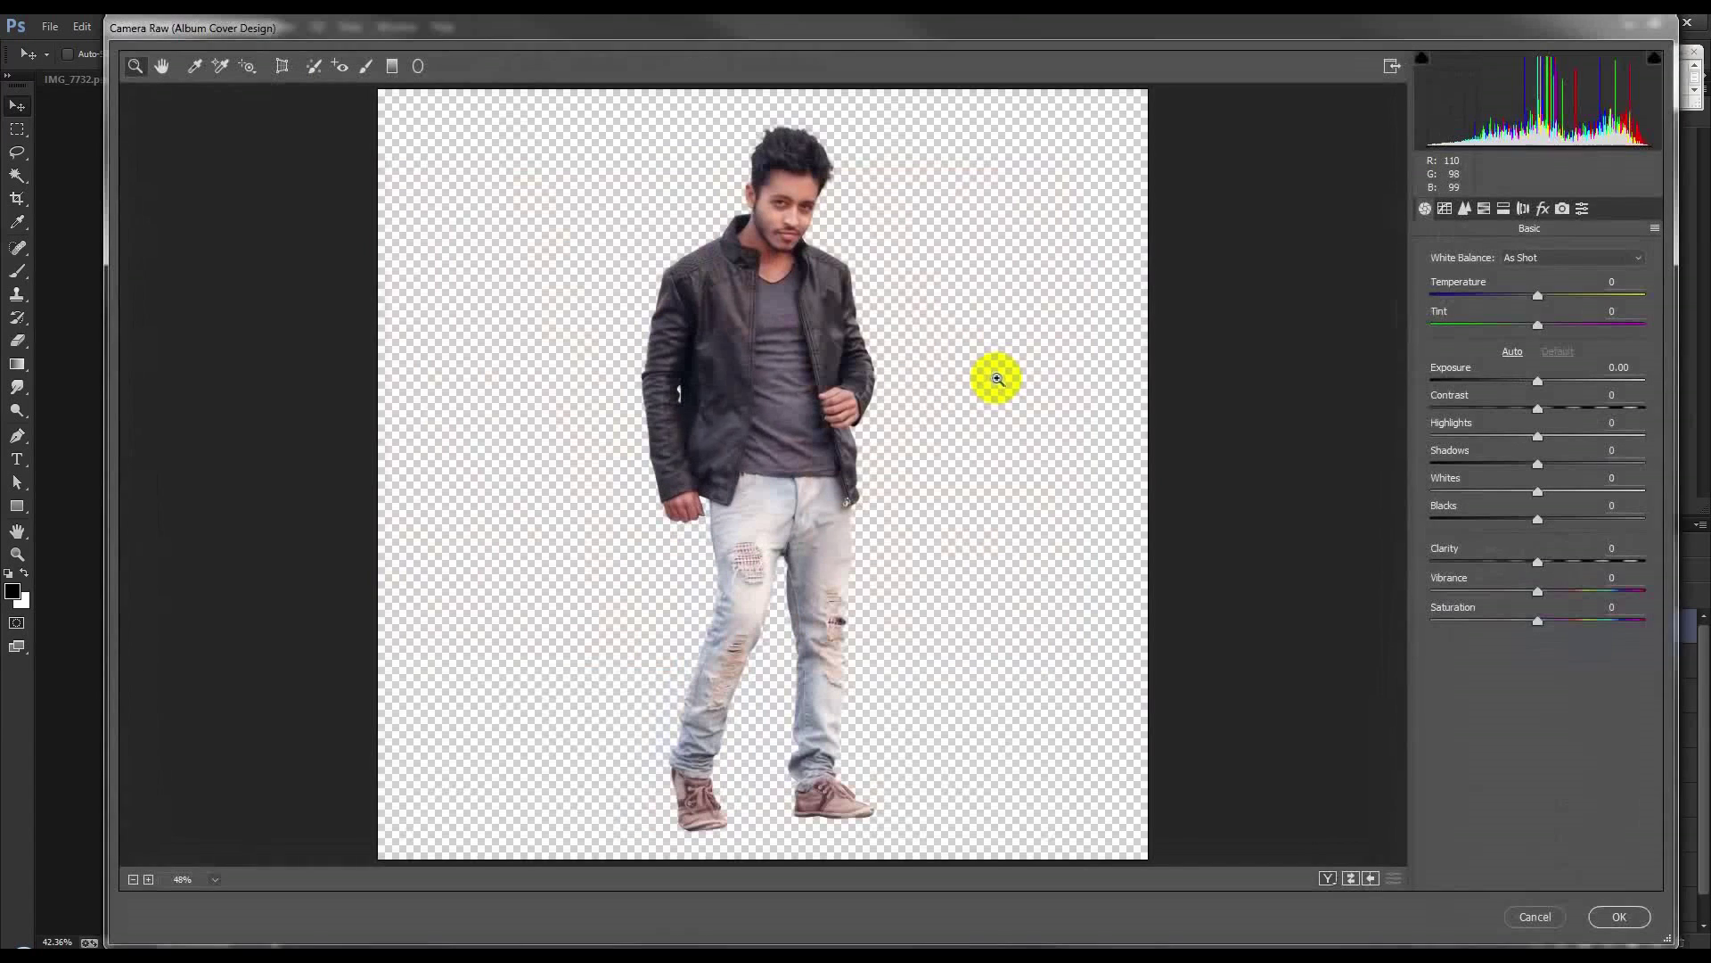
left_click(1504, 210)
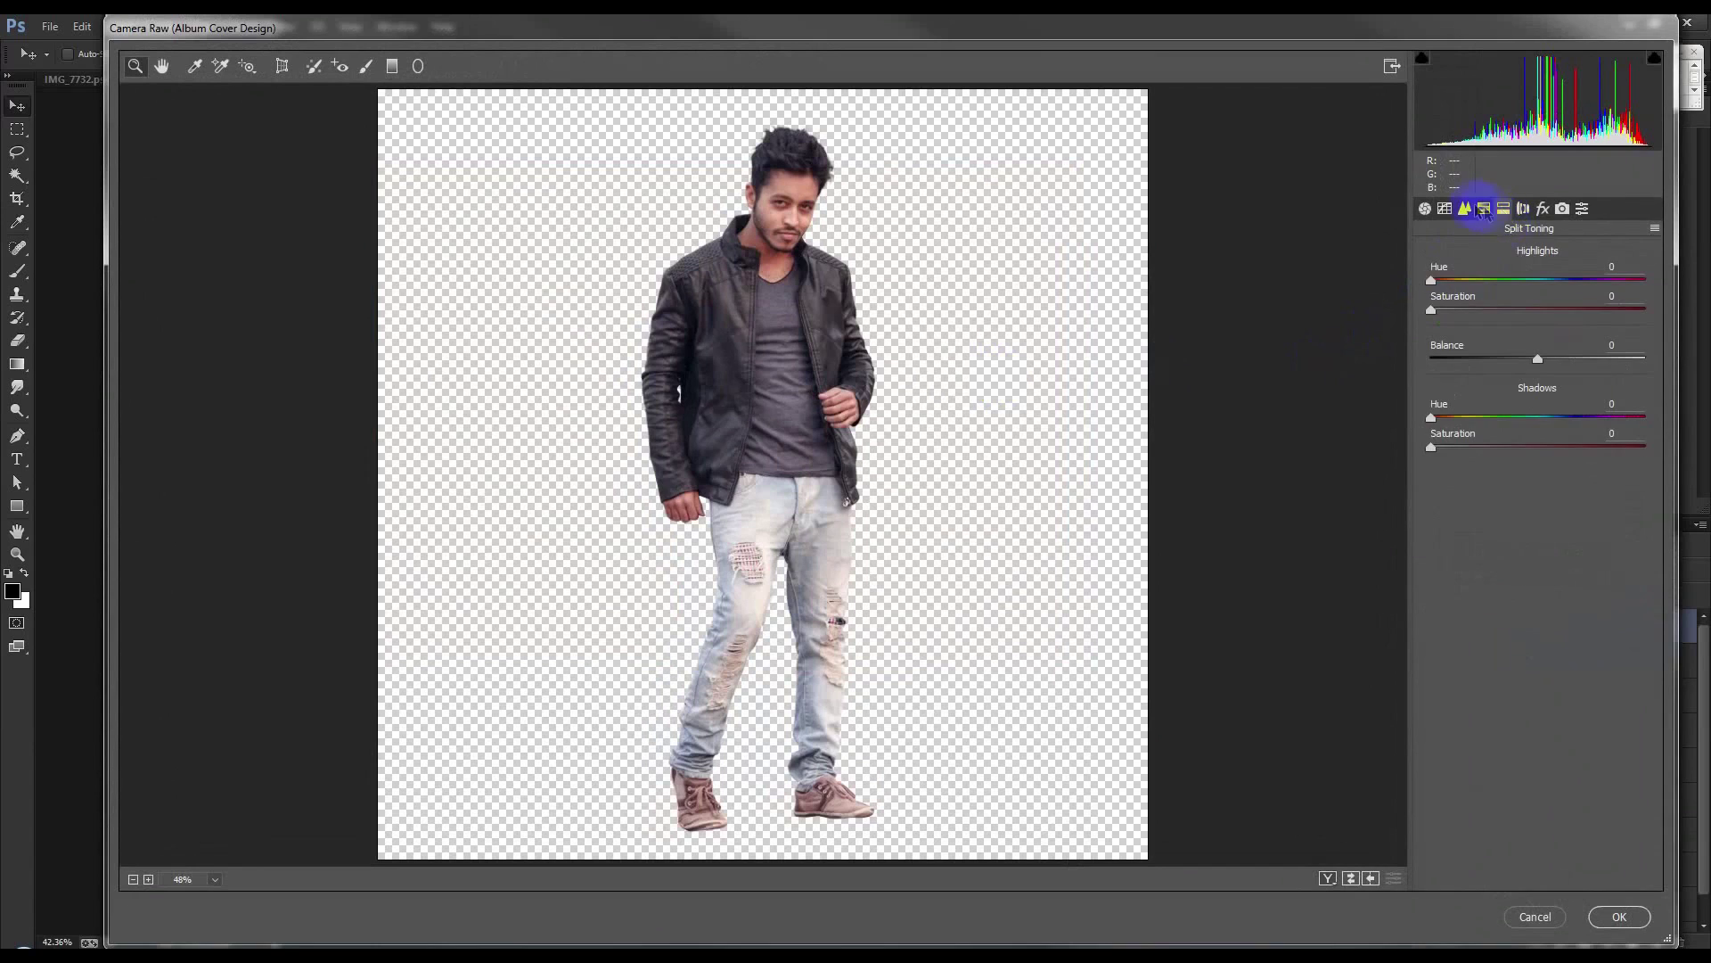
left_click(1484, 210)
left_click(1535, 283)
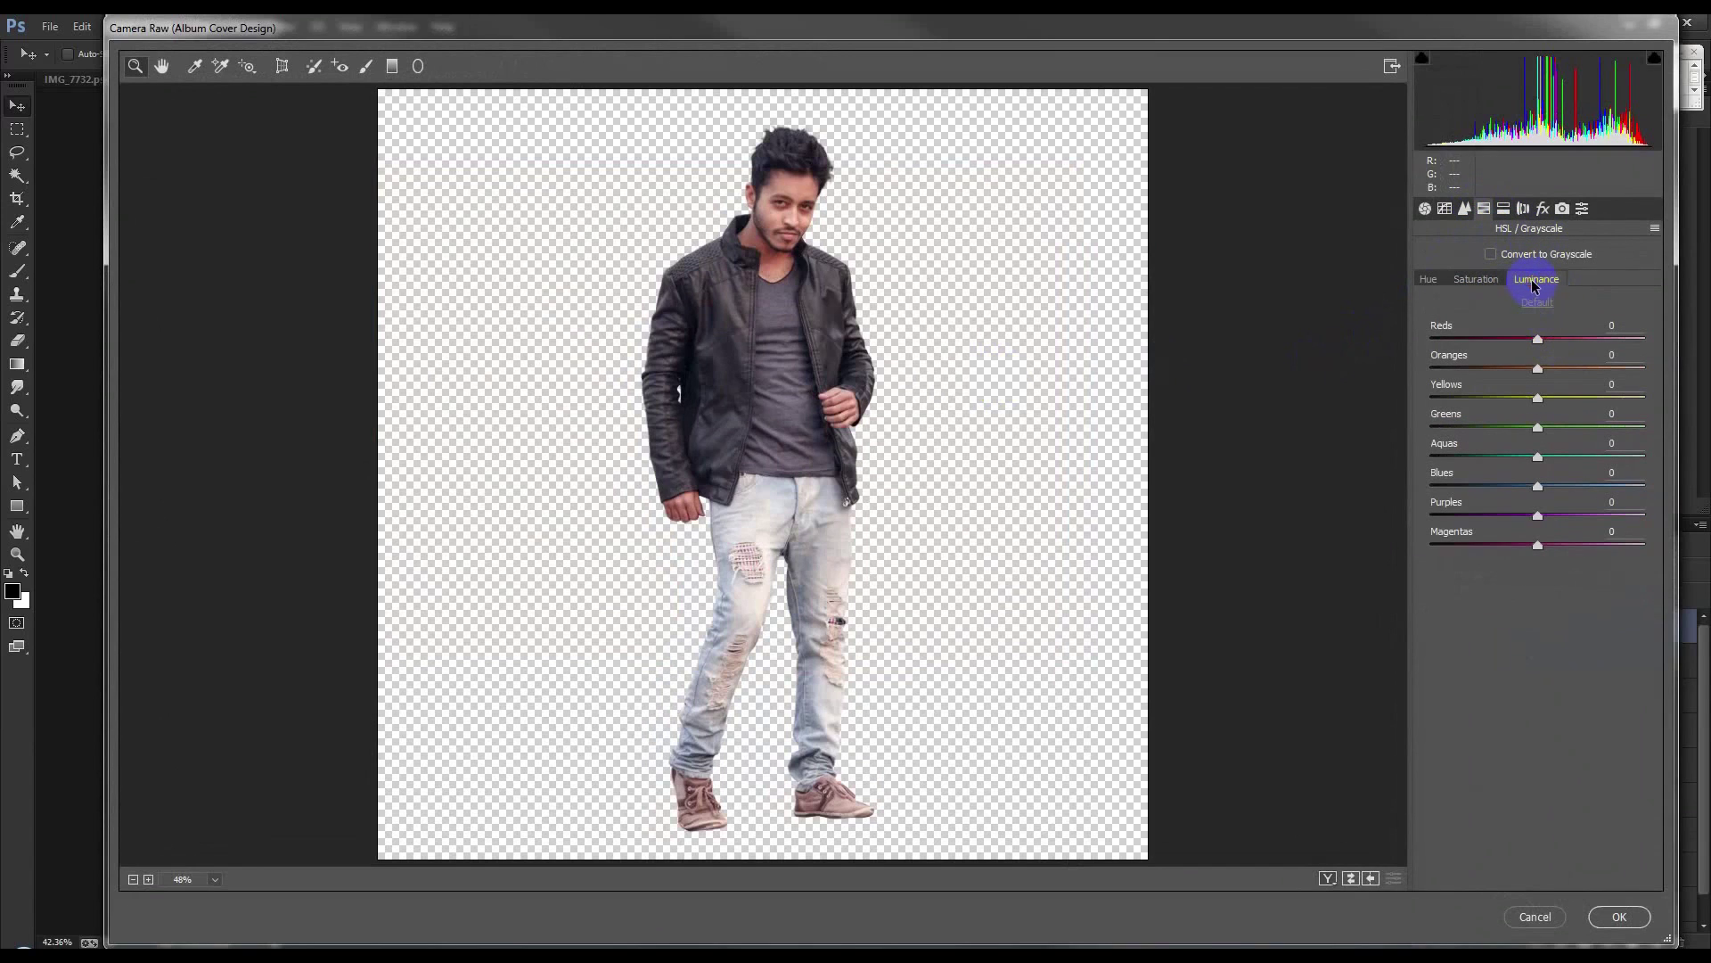
left_click_drag(1543, 372, 1500, 395)
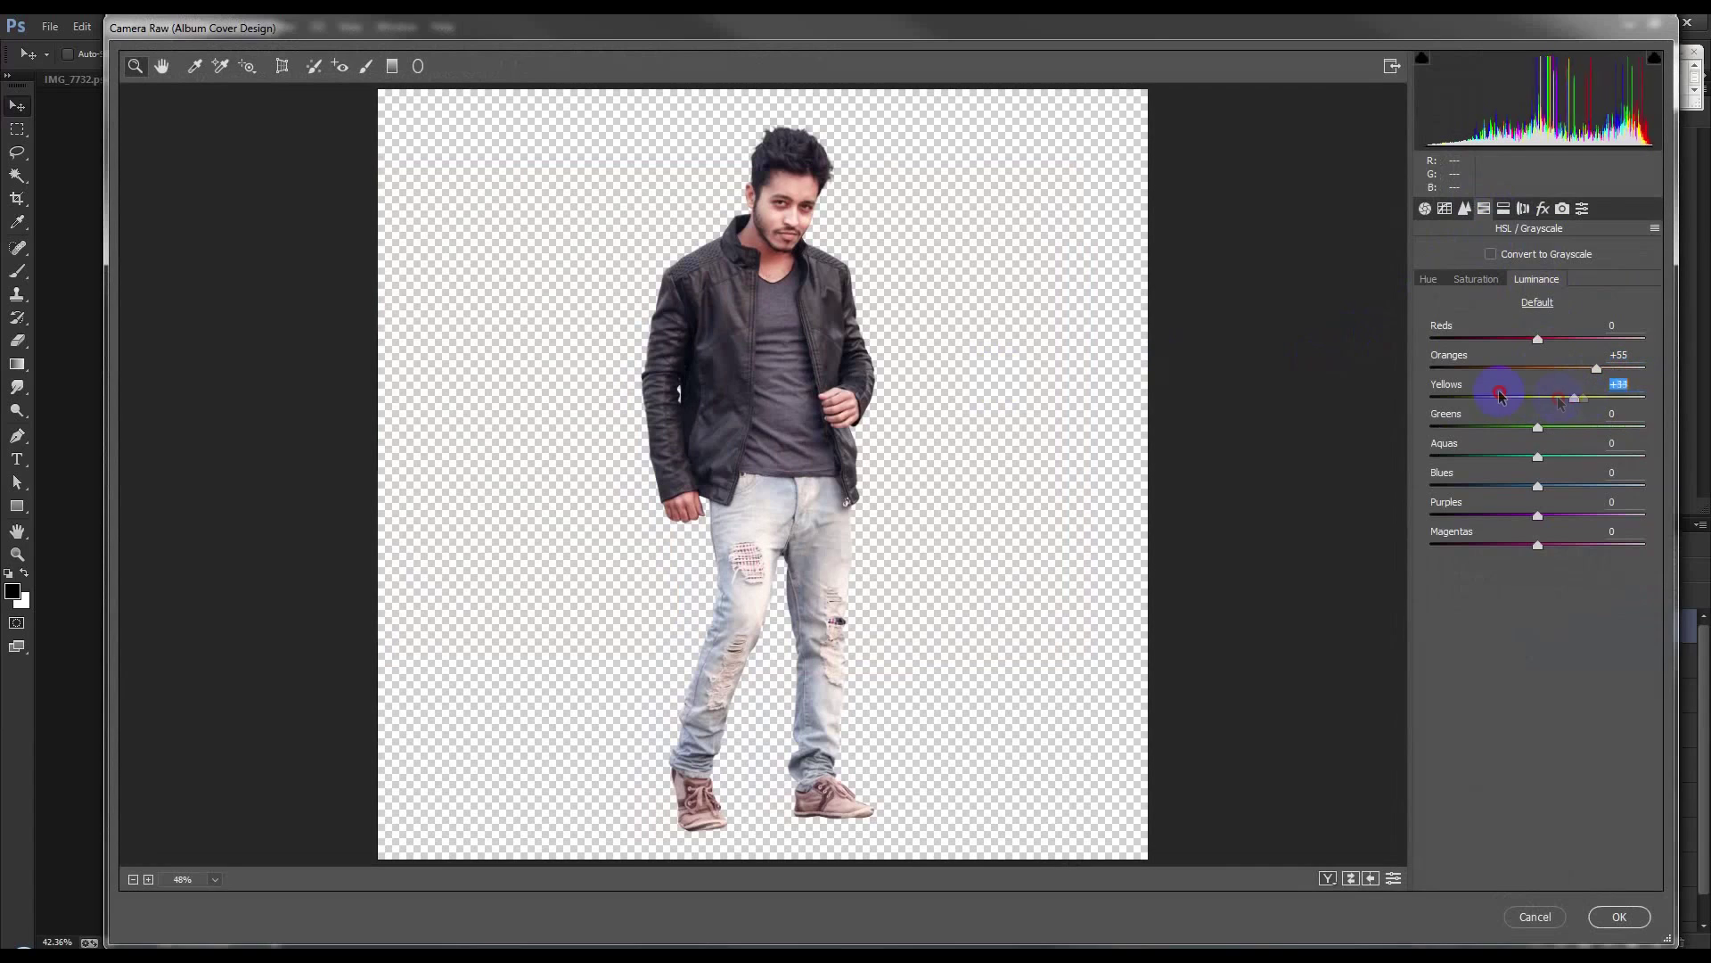
left_click(1478, 280)
left_click_drag(1540, 373, 1595, 403)
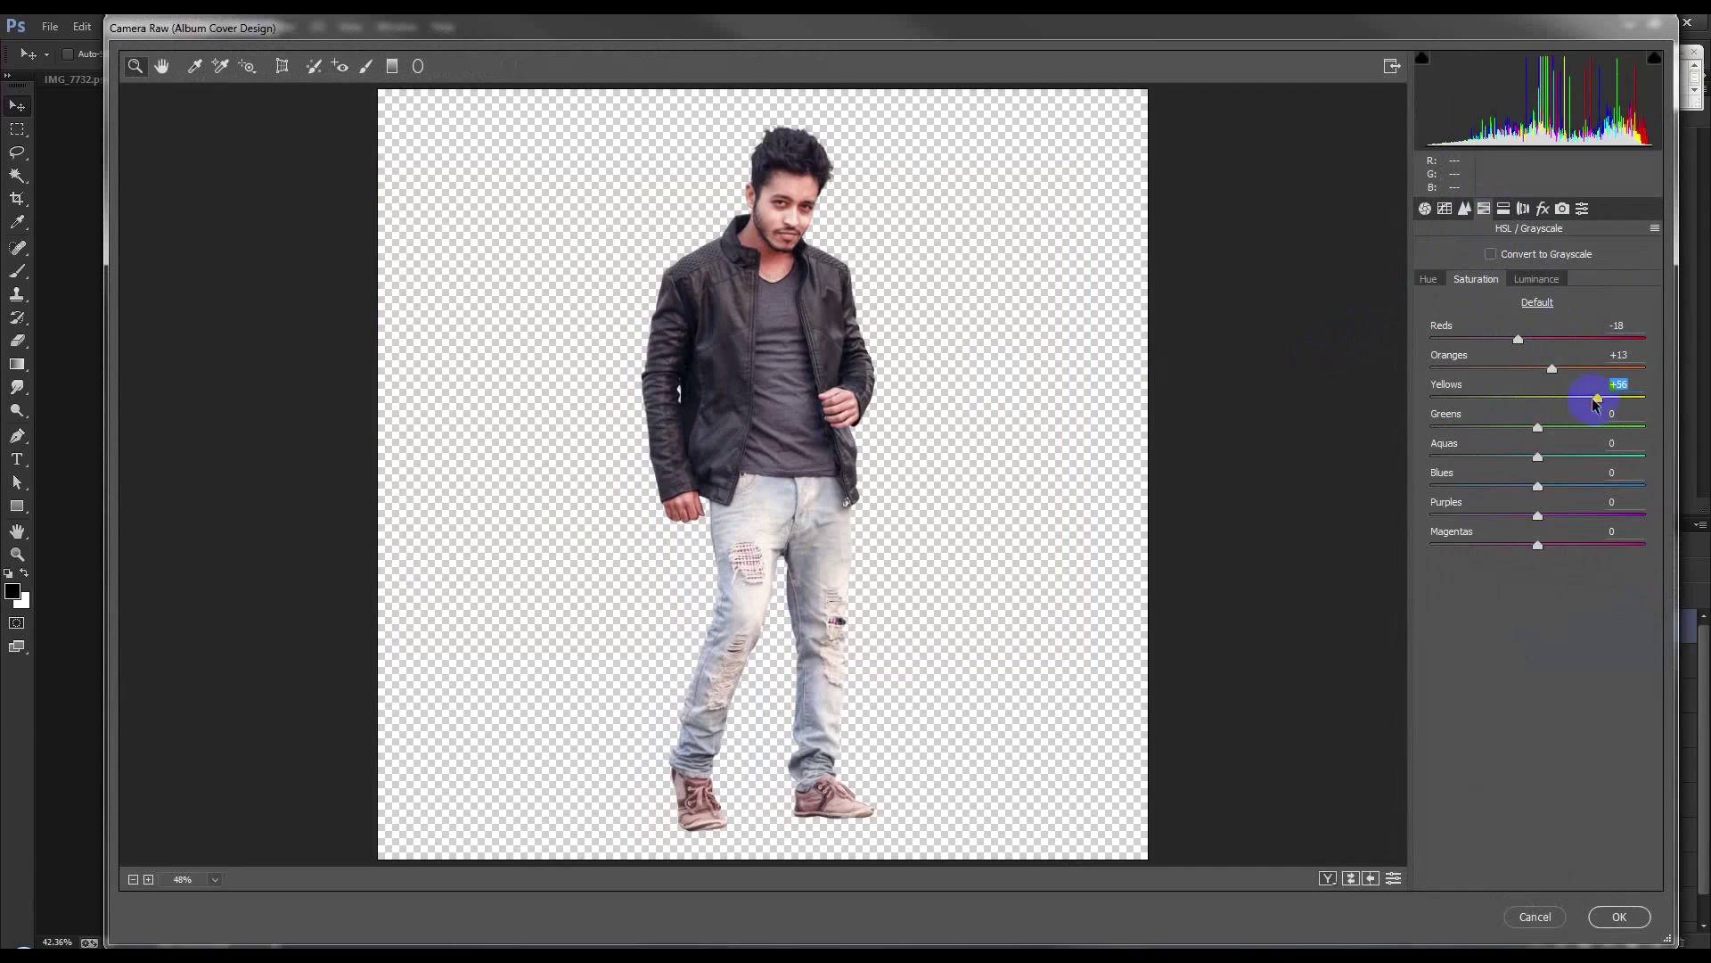
Raise the man's Vibrance to +37 in Camera Raw's Basic settings and apply the filter
left_click(1426, 211)
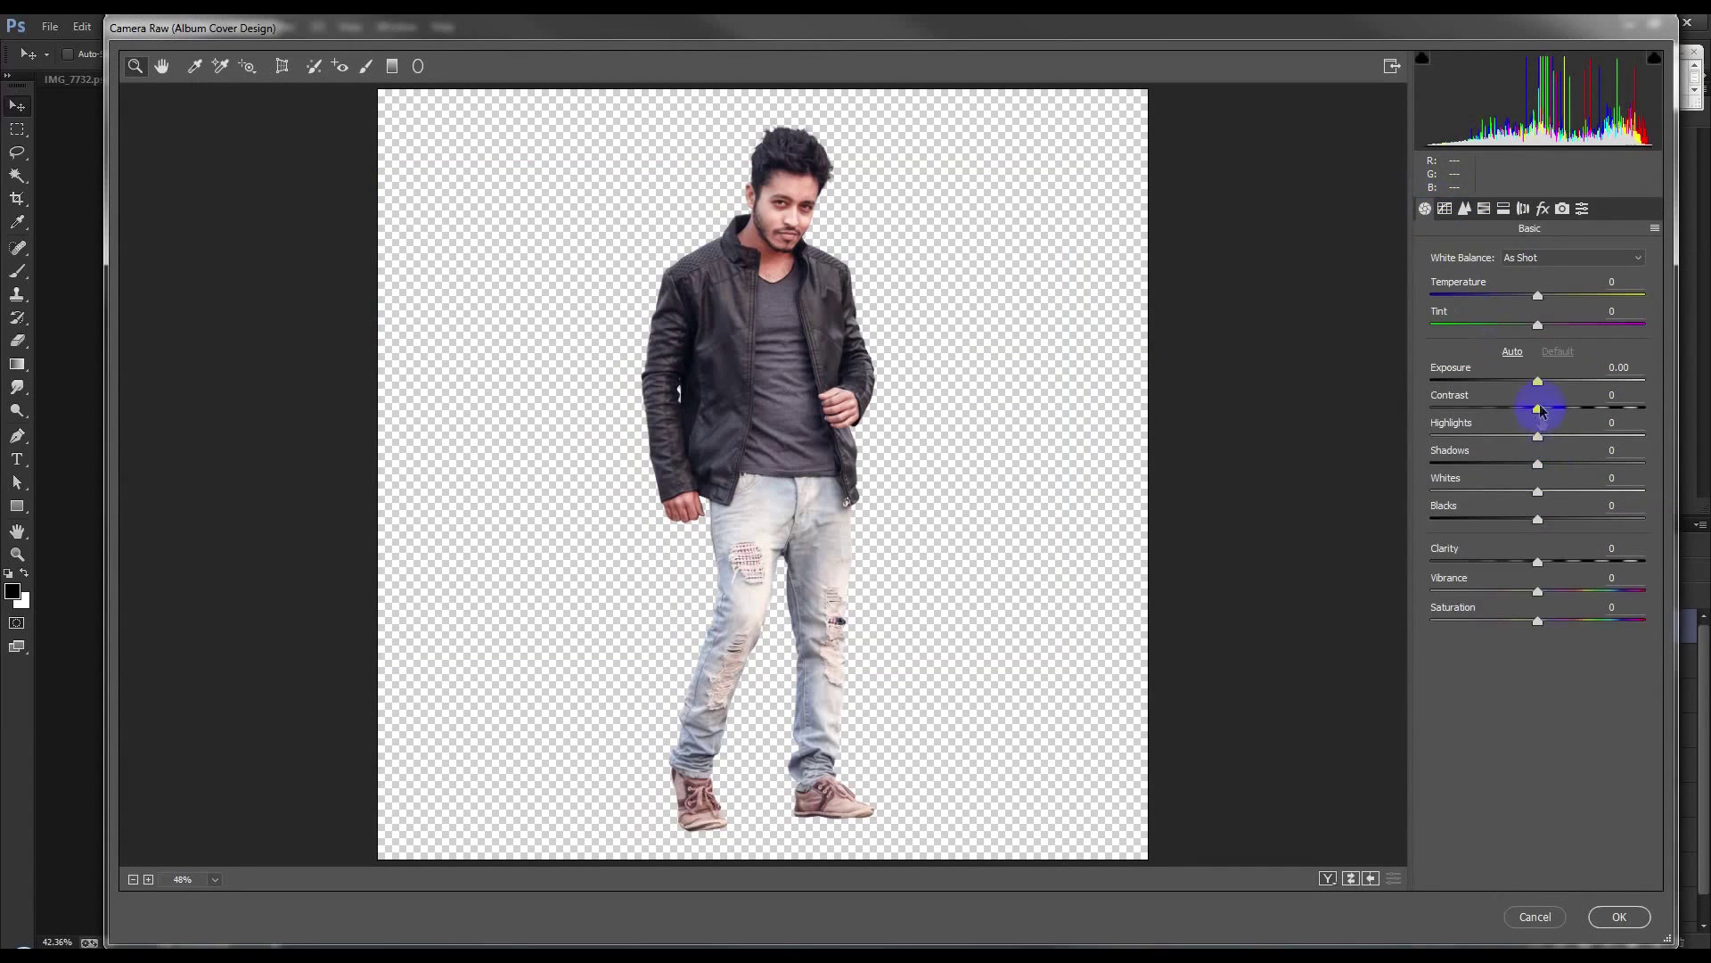
left_click_drag(1543, 594, 1580, 594)
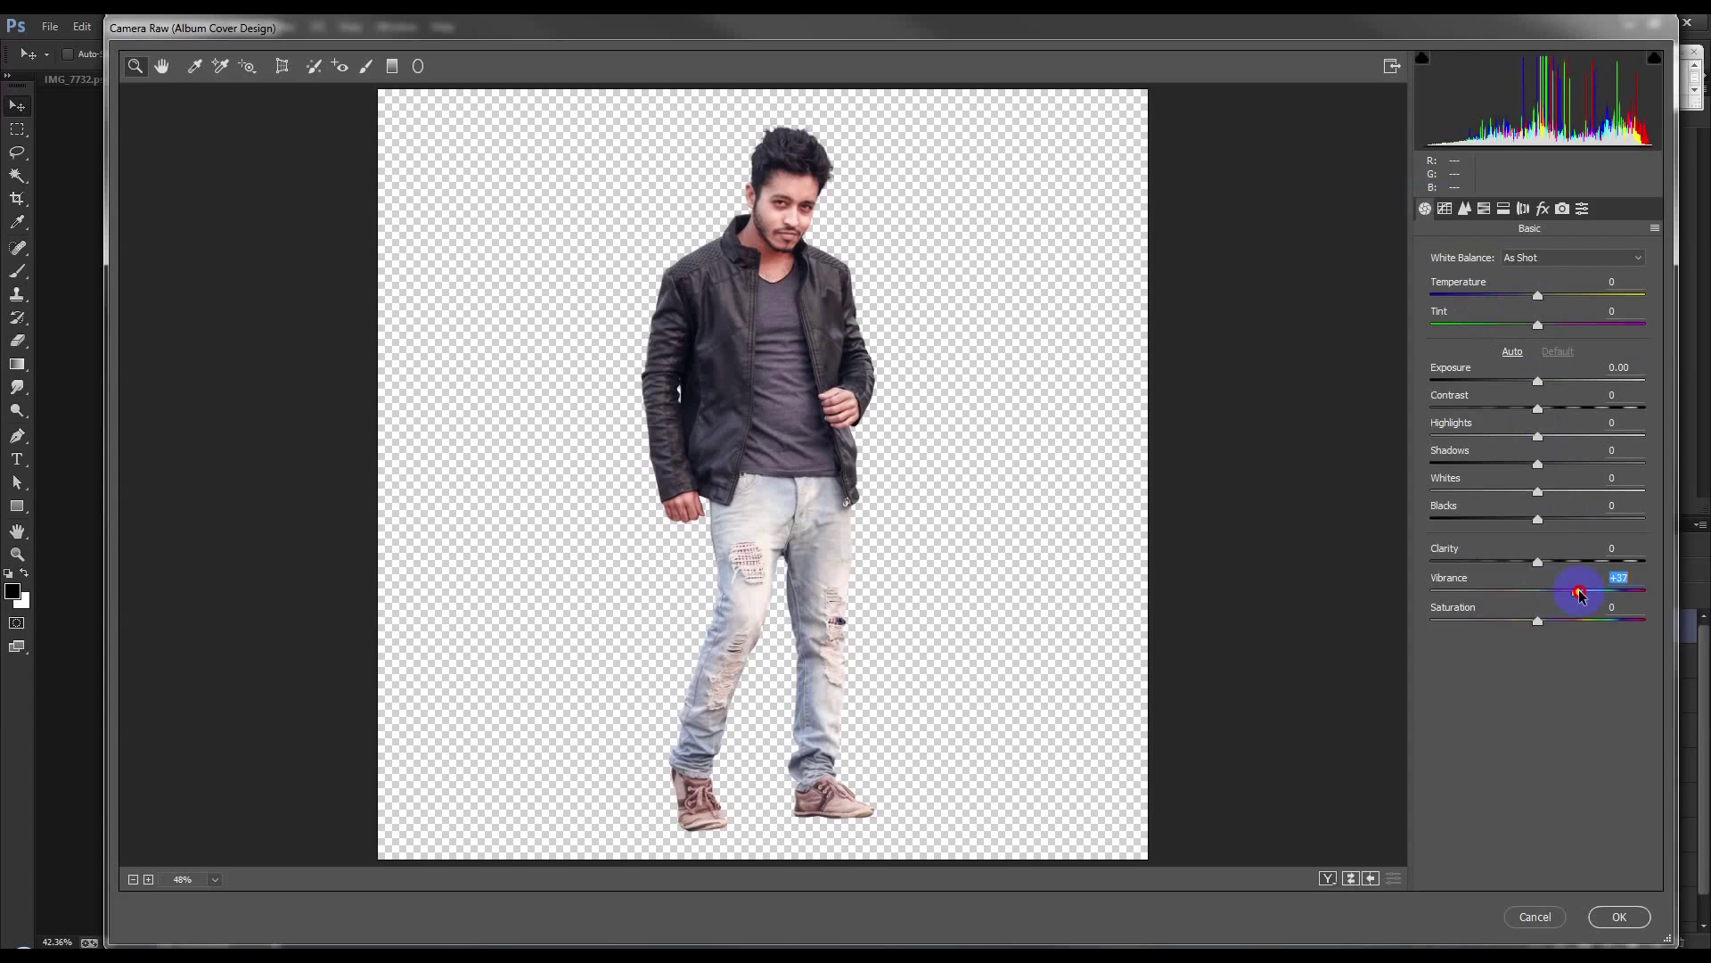
left_click(1620, 917)
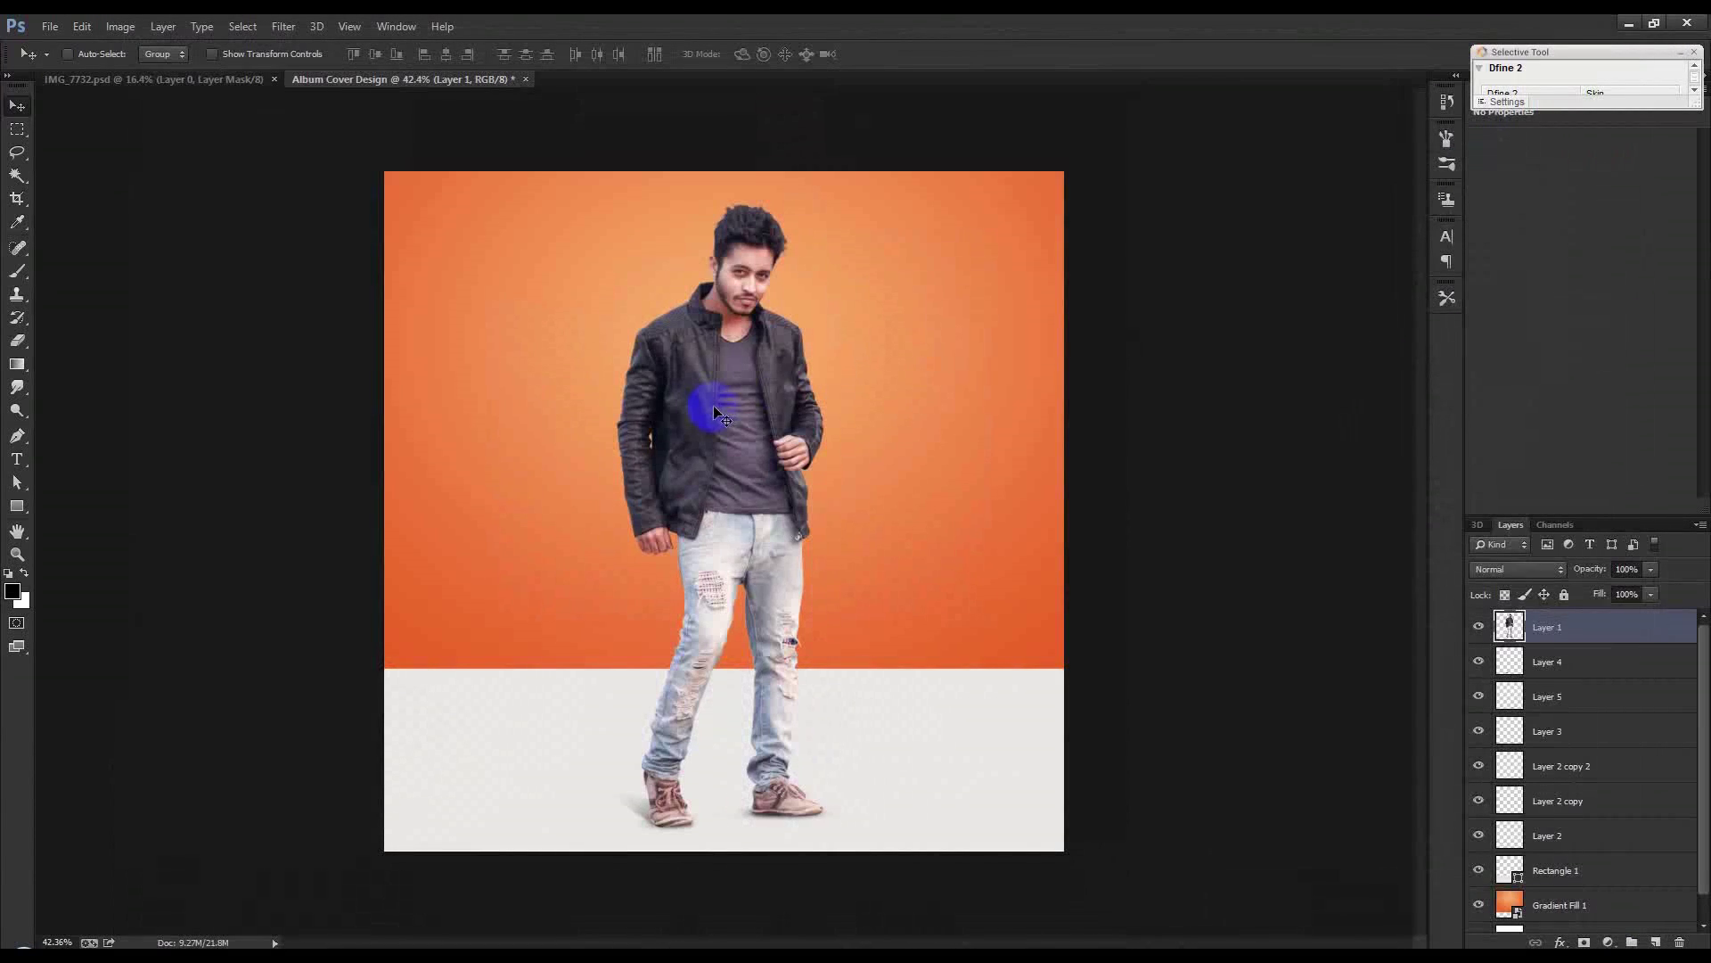
Begin a Selective Color adjustment on the man, setting the Reds to Yellow +19% and Black +5%
scroll(775, 379, "up", 1)
left_click(120, 26)
mouse_move(272, 79)
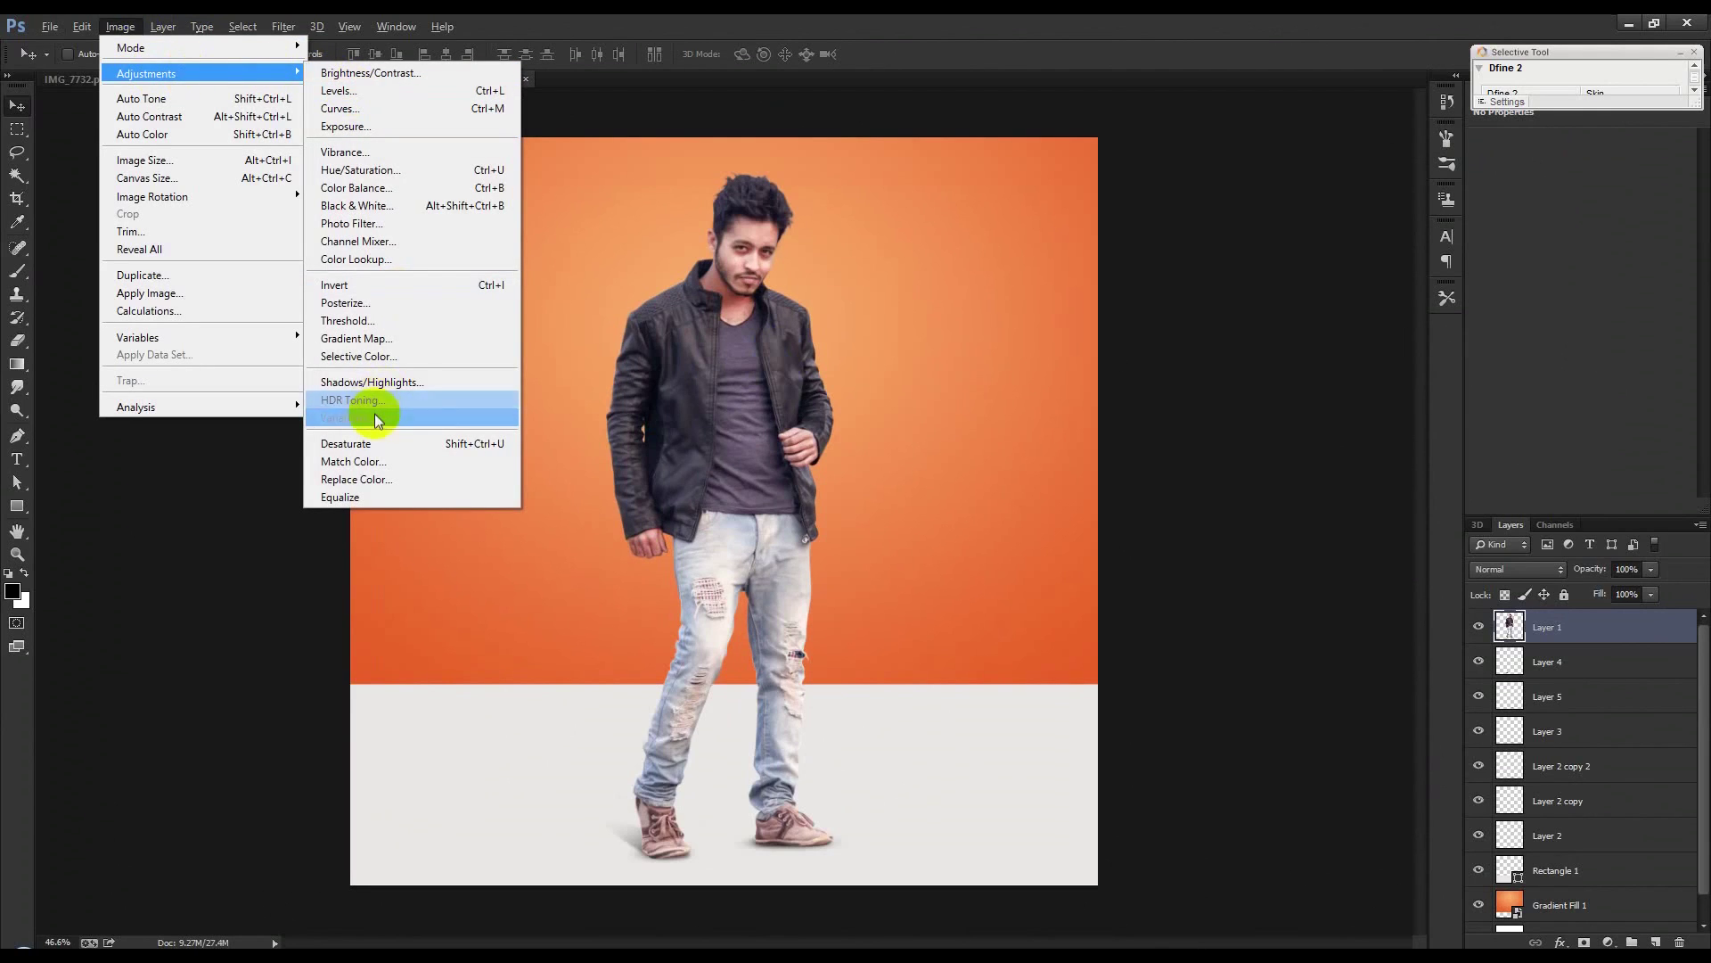
left_click(363, 357)
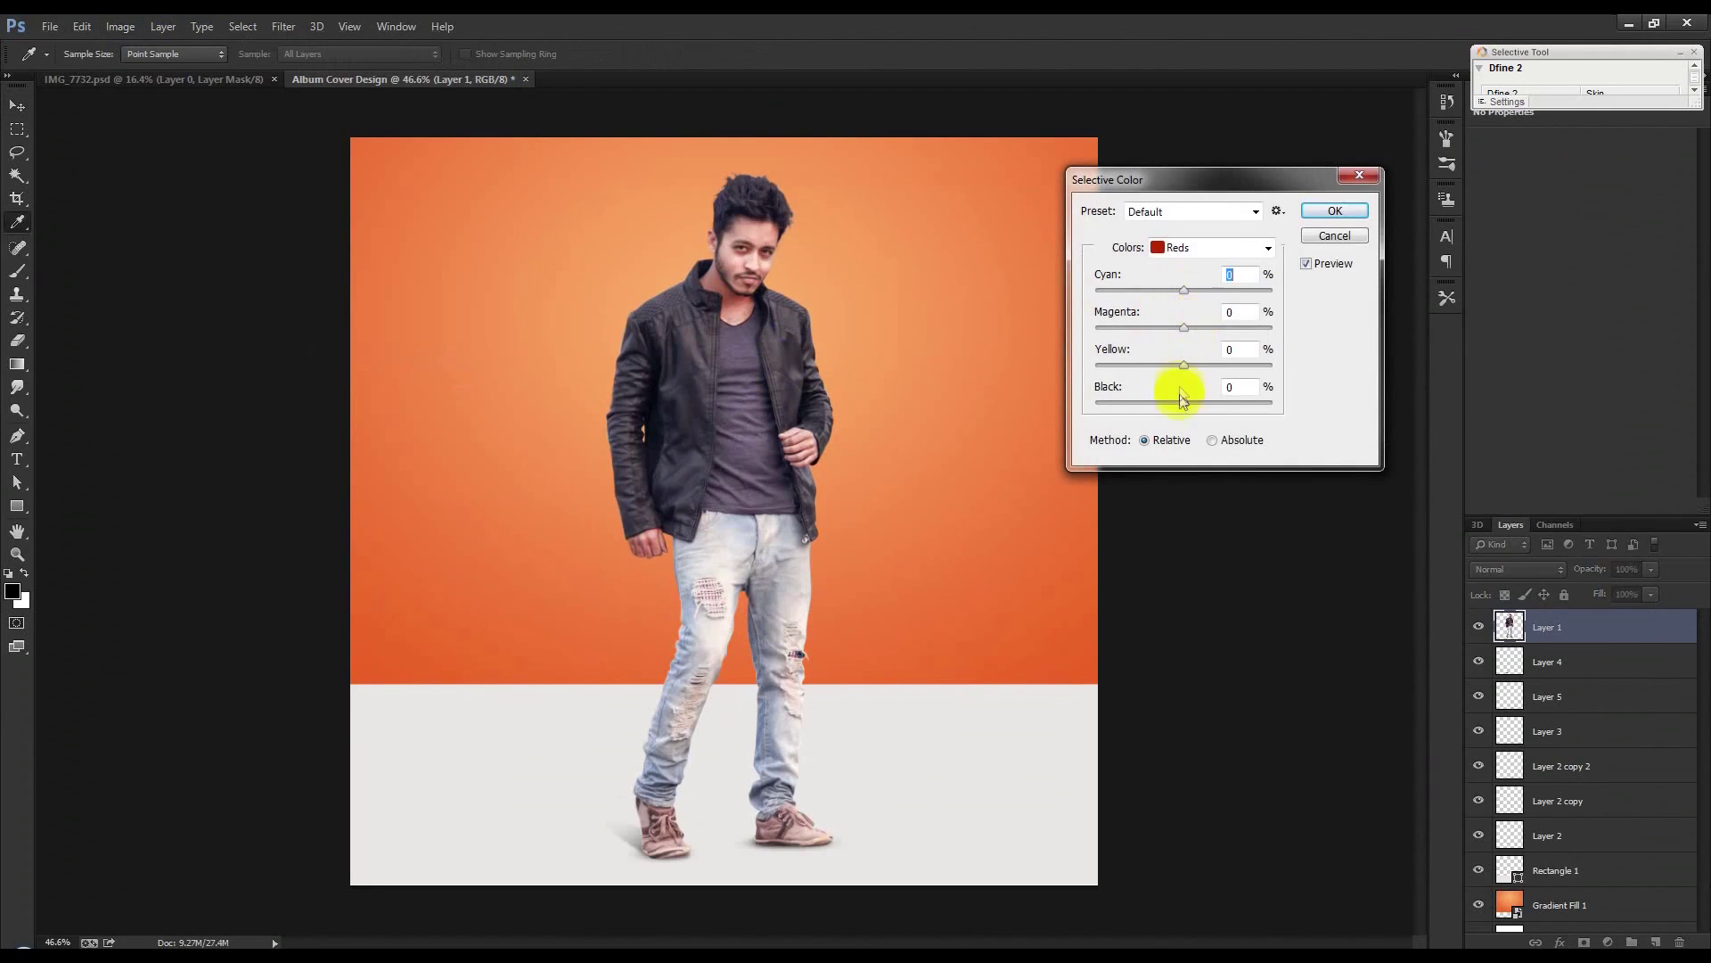
left_click_drag(1179, 403, 1202, 368)
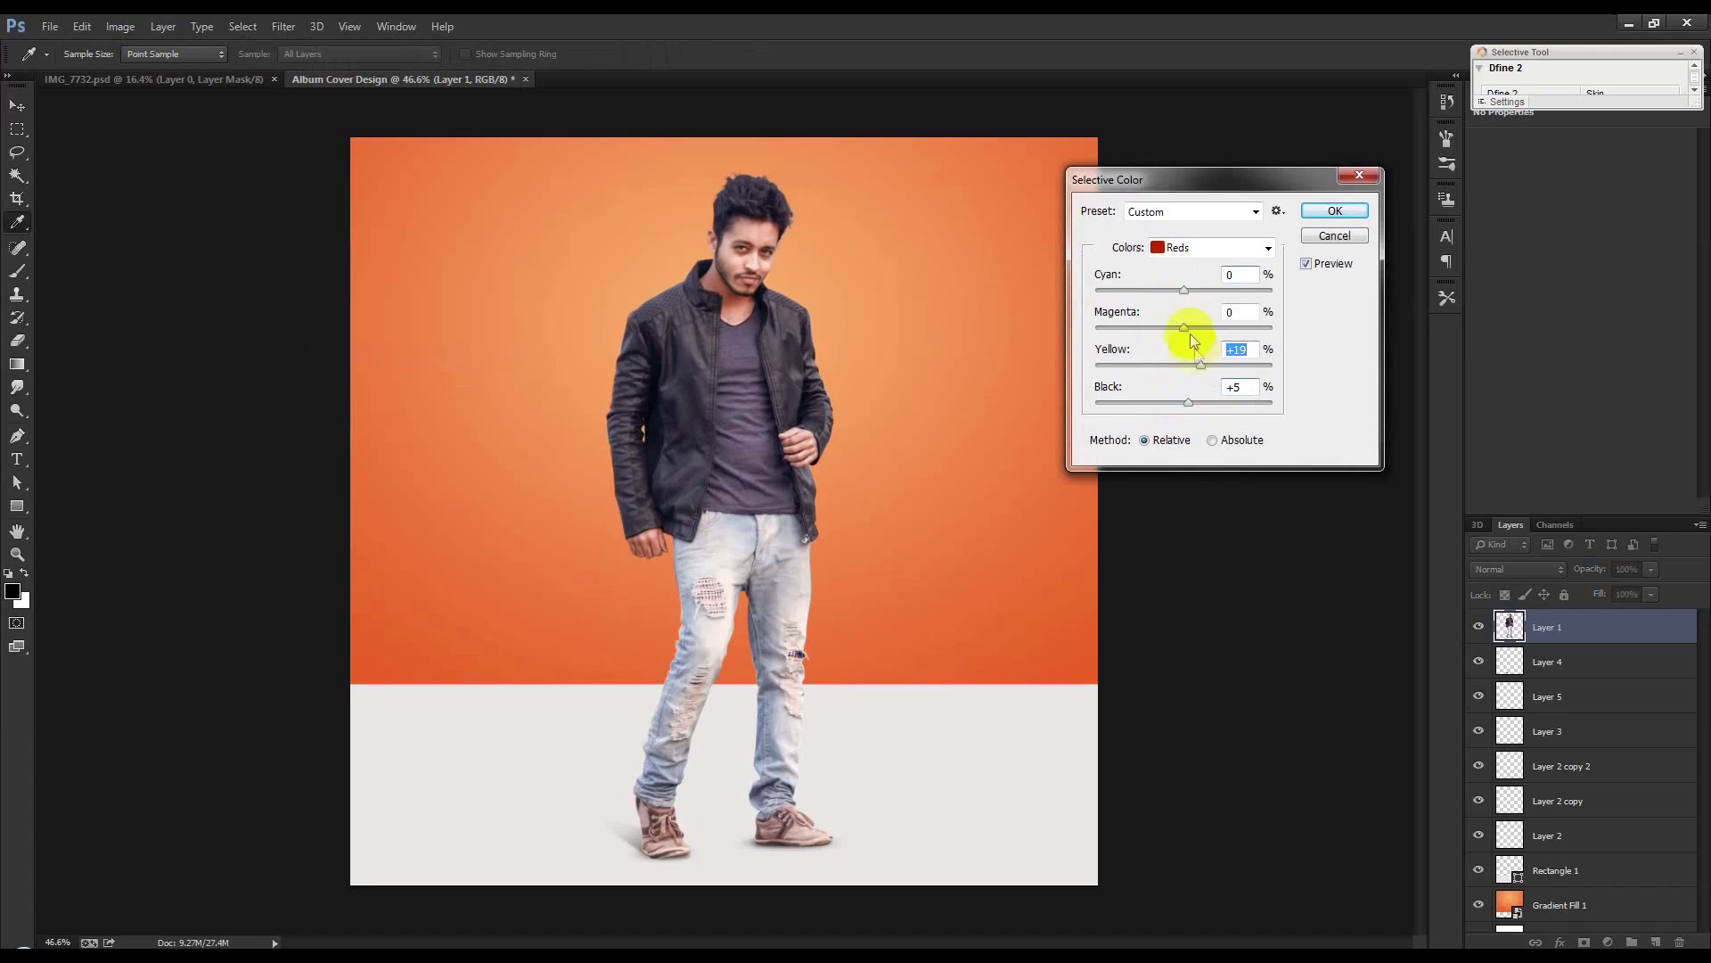
Lower the black amount of the Neutrals and set the black amount of the Blacks to +7%
left_click(1186, 247)
left_click(1186, 393)
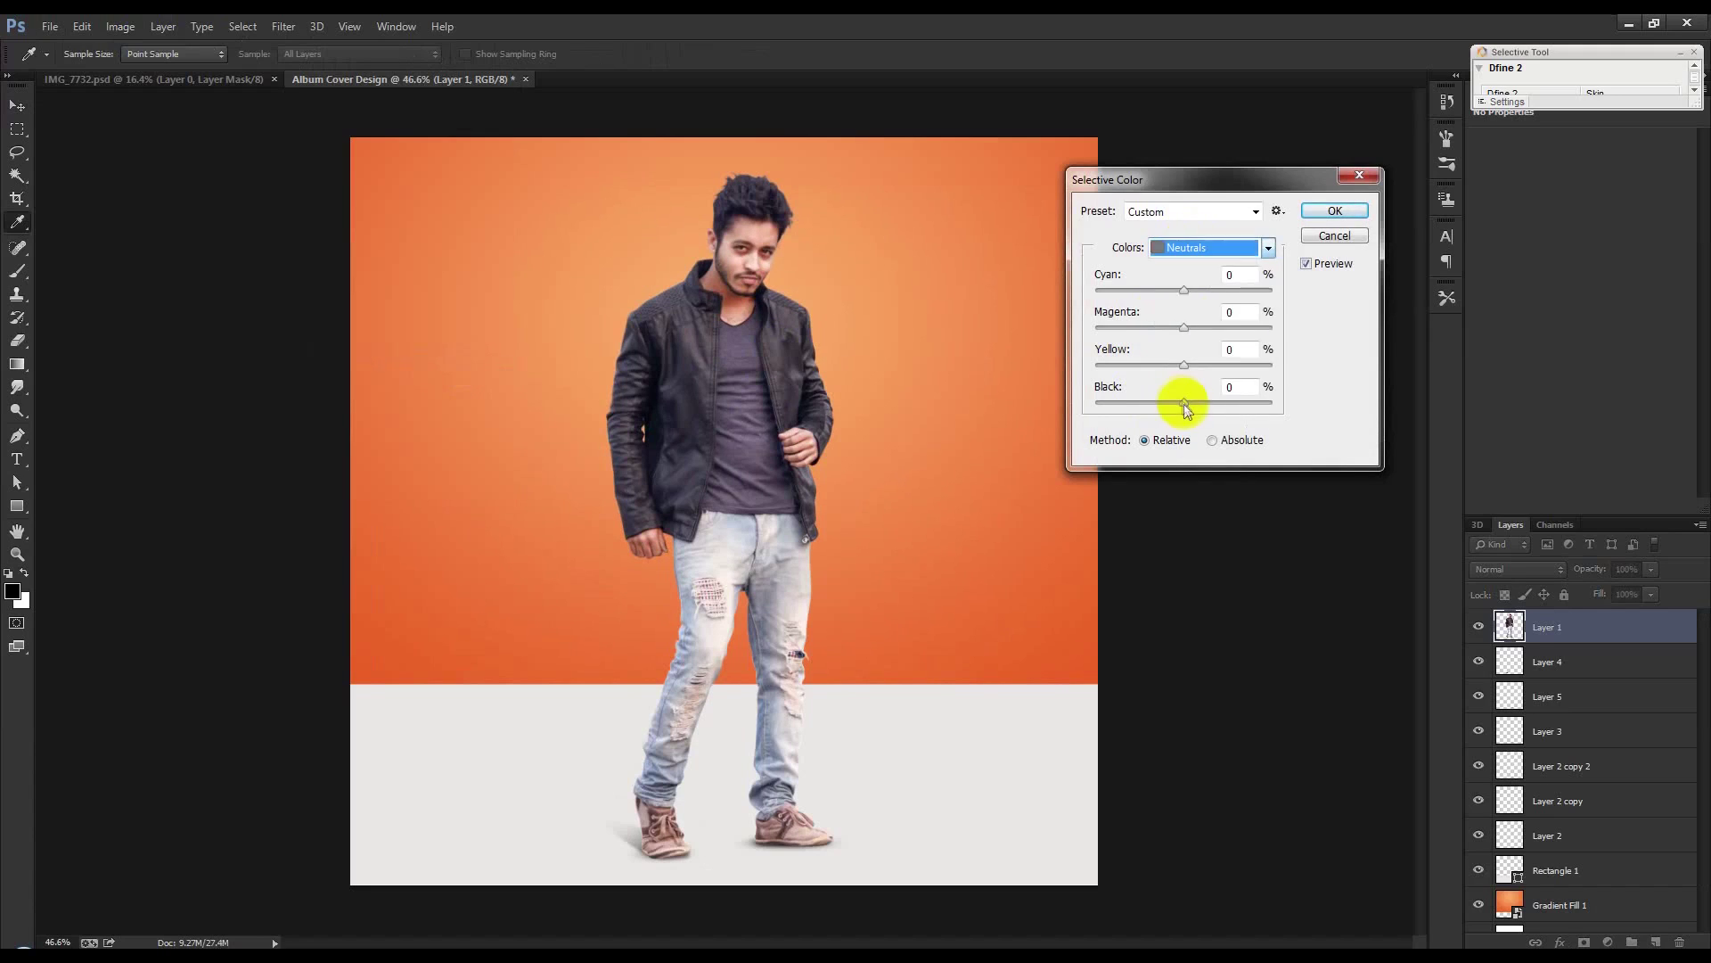
left_click_drag(1183, 402, 1192, 406)
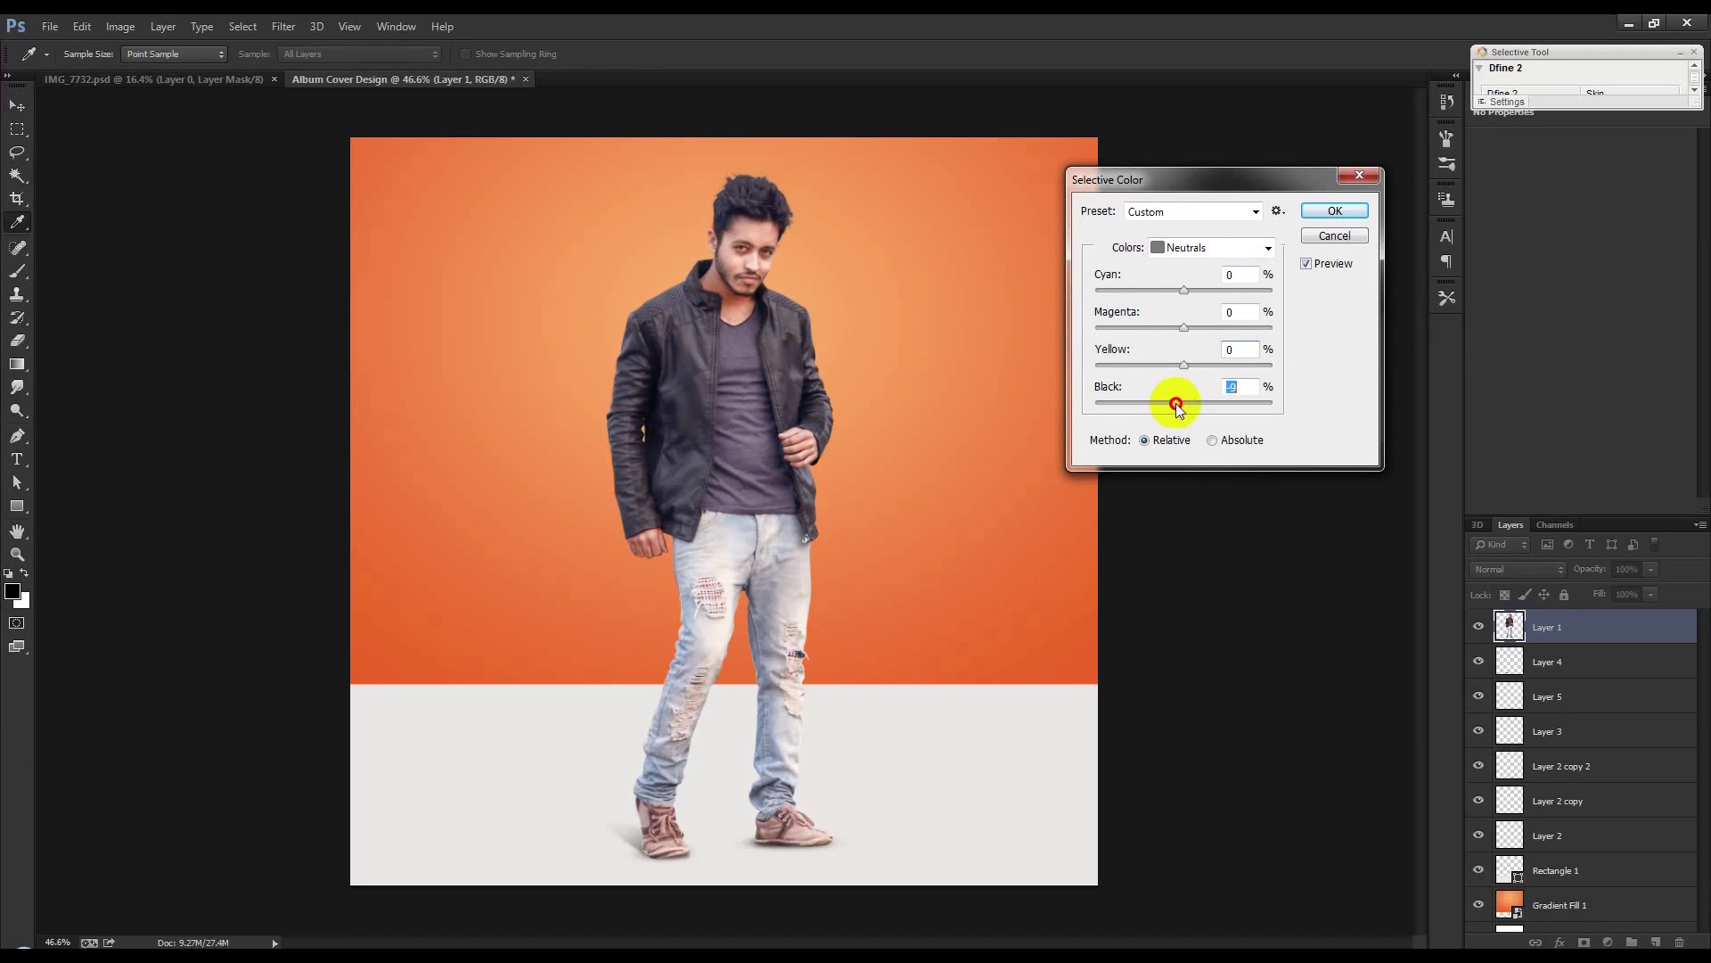
left_click(1195, 250)
left_click(1186, 411)
left_click_drag(1183, 402, 1186, 404)
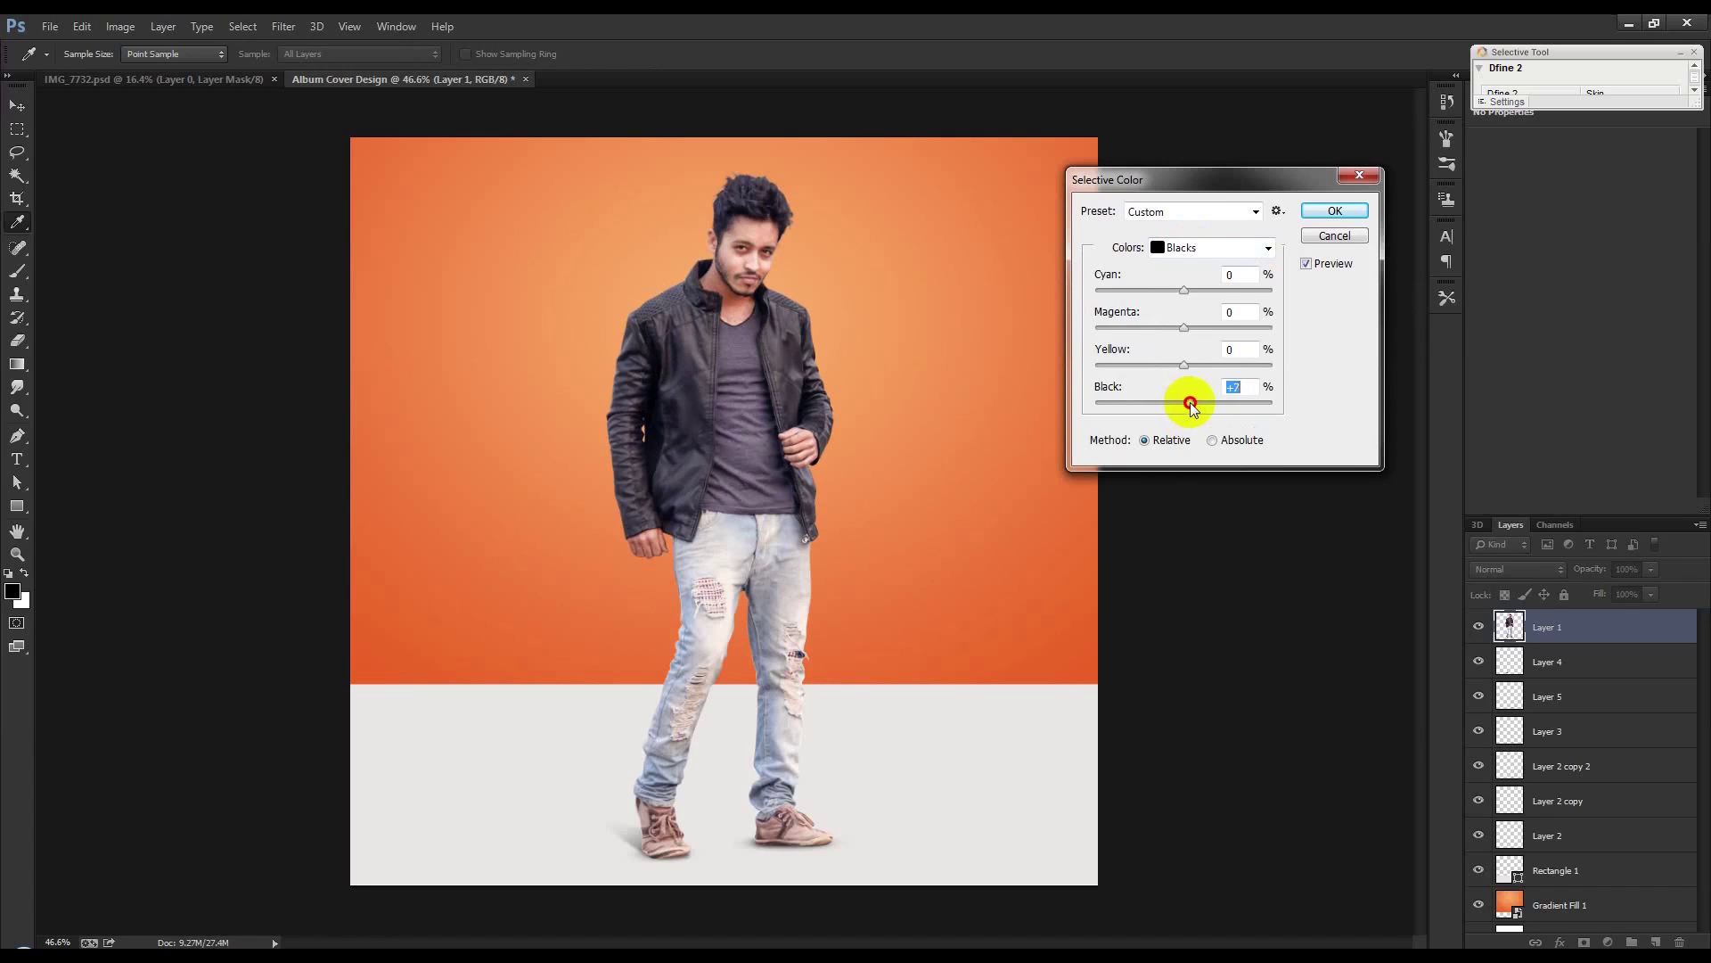
Try raising the black amount of the Whites and return it to 0%
left_click(1195, 248)
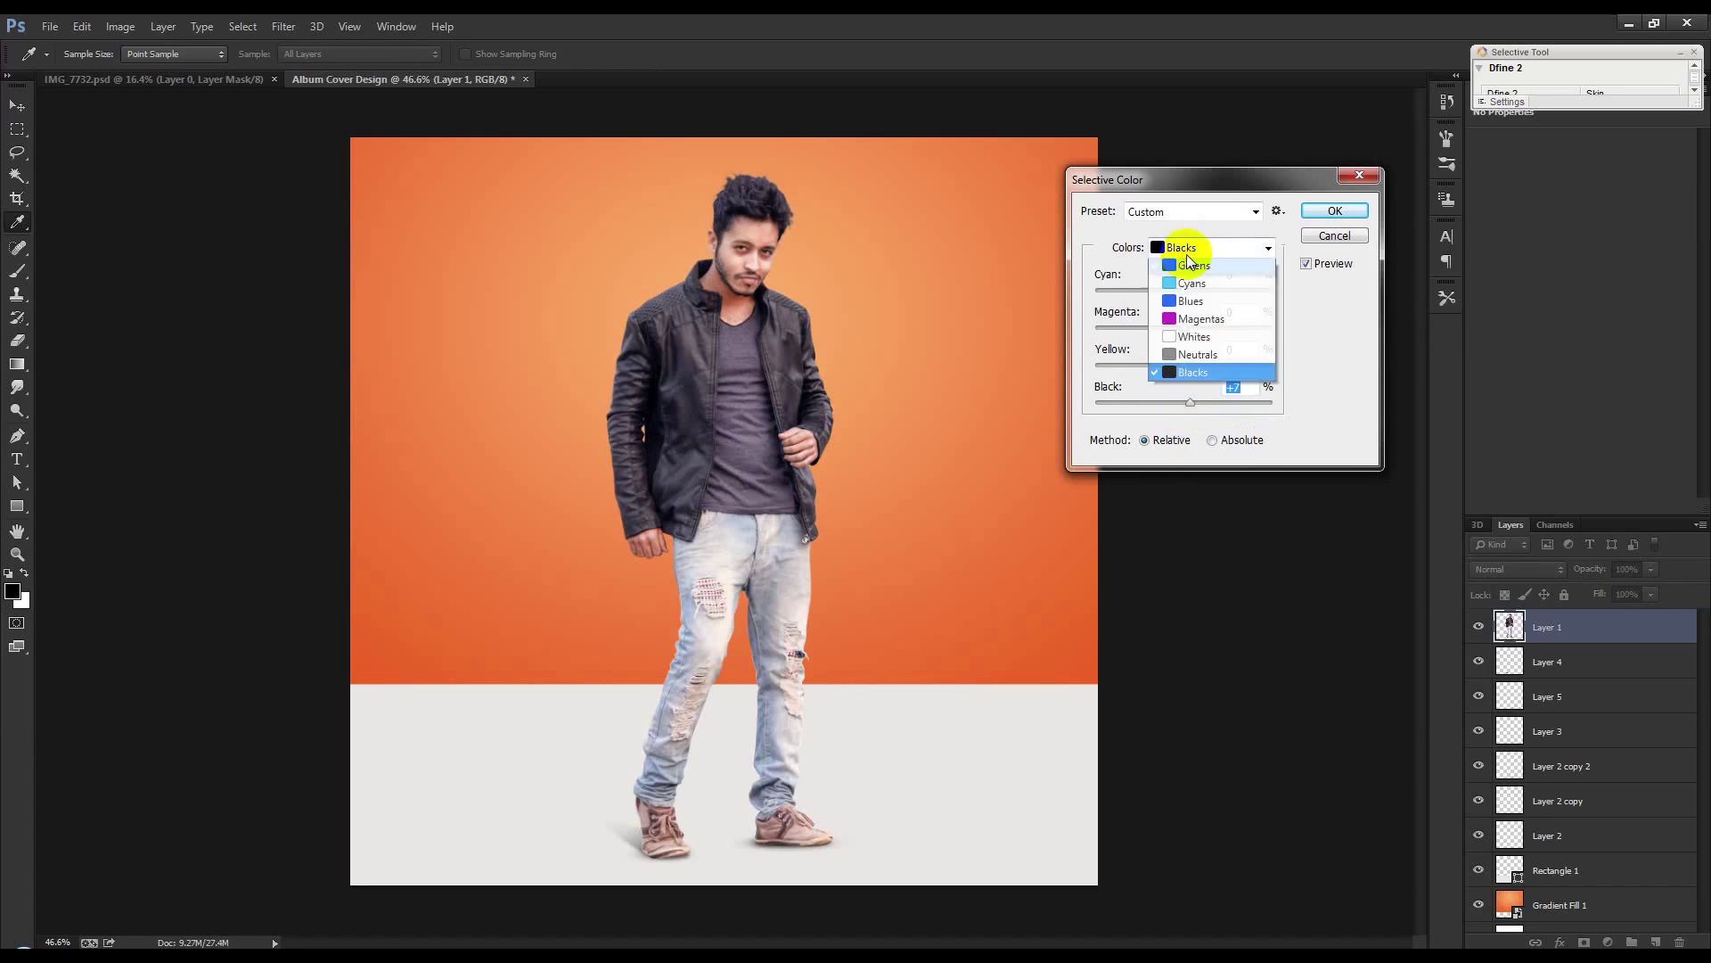
left_click(1191, 377)
mouse_move(1191, 406)
left_mouse_down()
mouse_move(1158, 403)
mouse_move(1198, 404)
left_mouse_up()
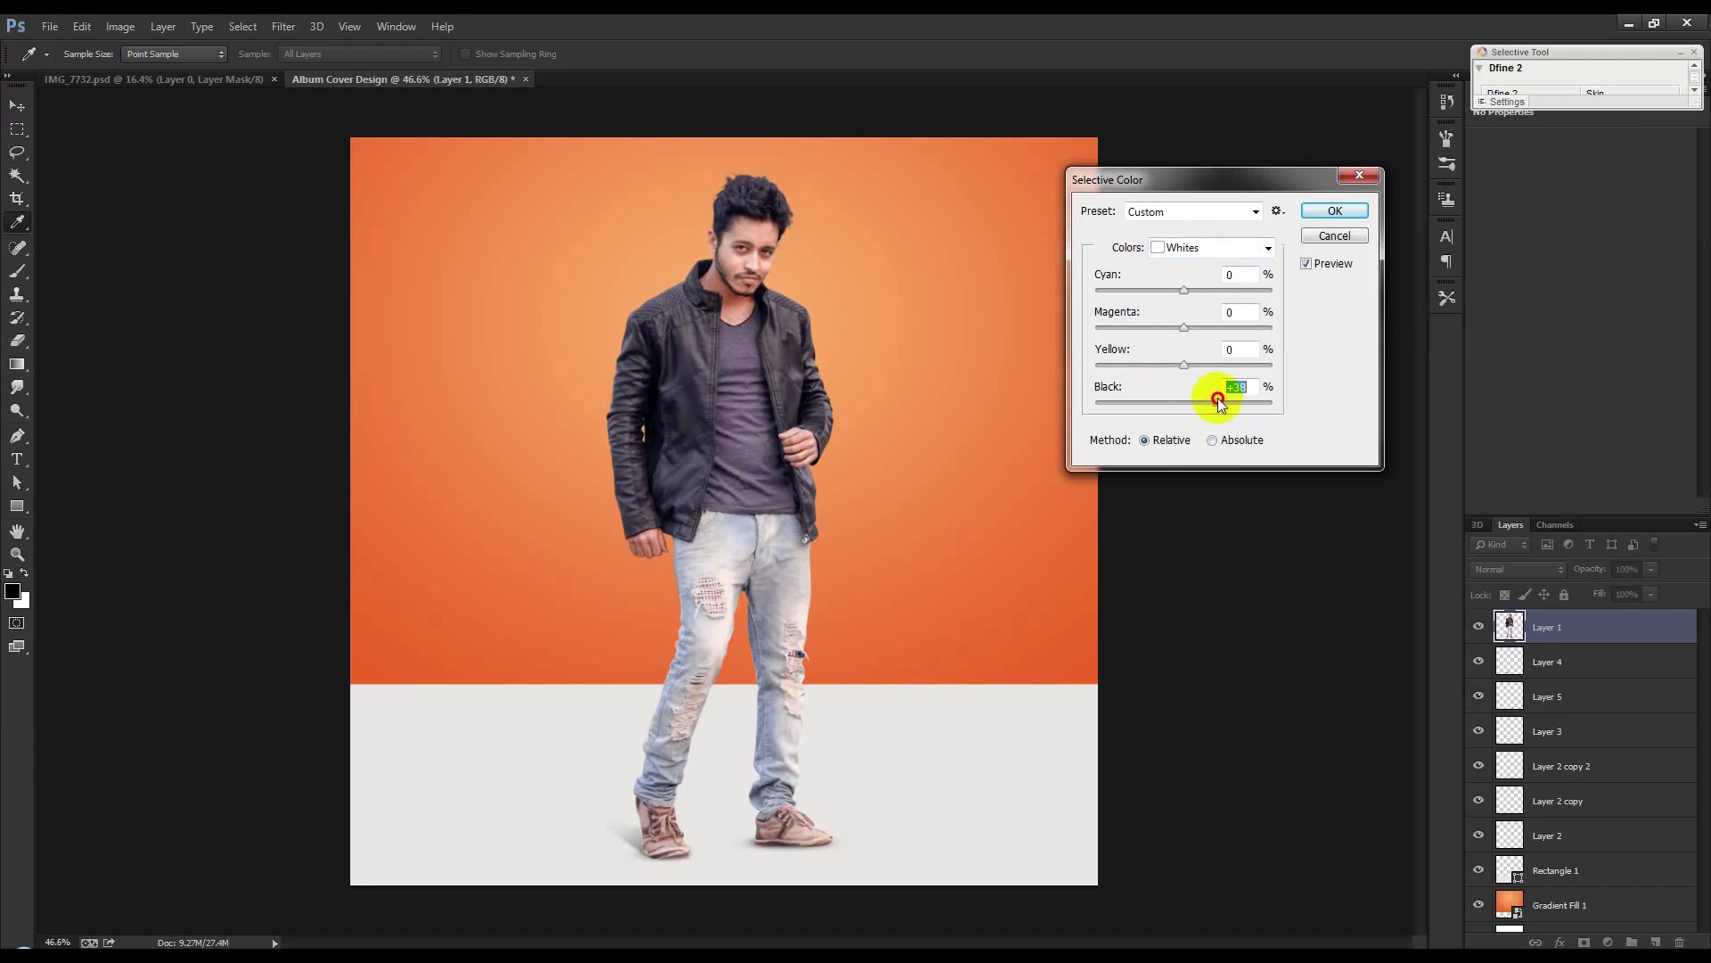
left_click_drag(1235, 403, 1167, 394)
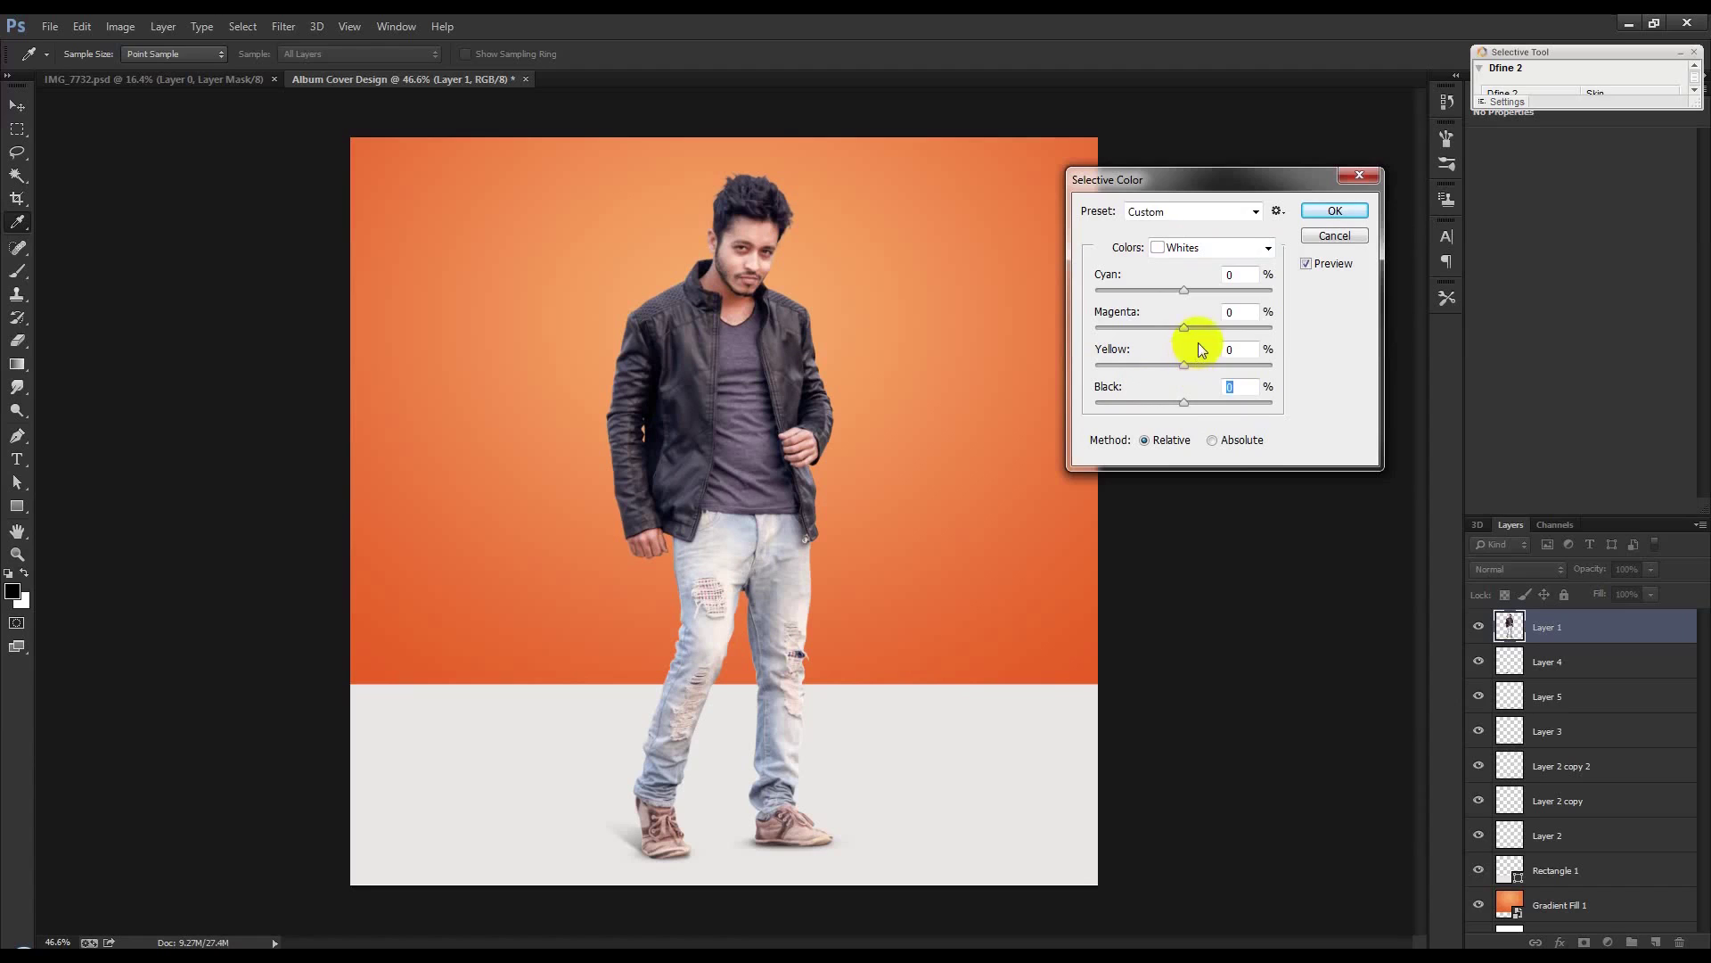
Set the Reds to Yellow +20% and Black +17% and apply the Selective Color adjustment
left_click(1170, 249)
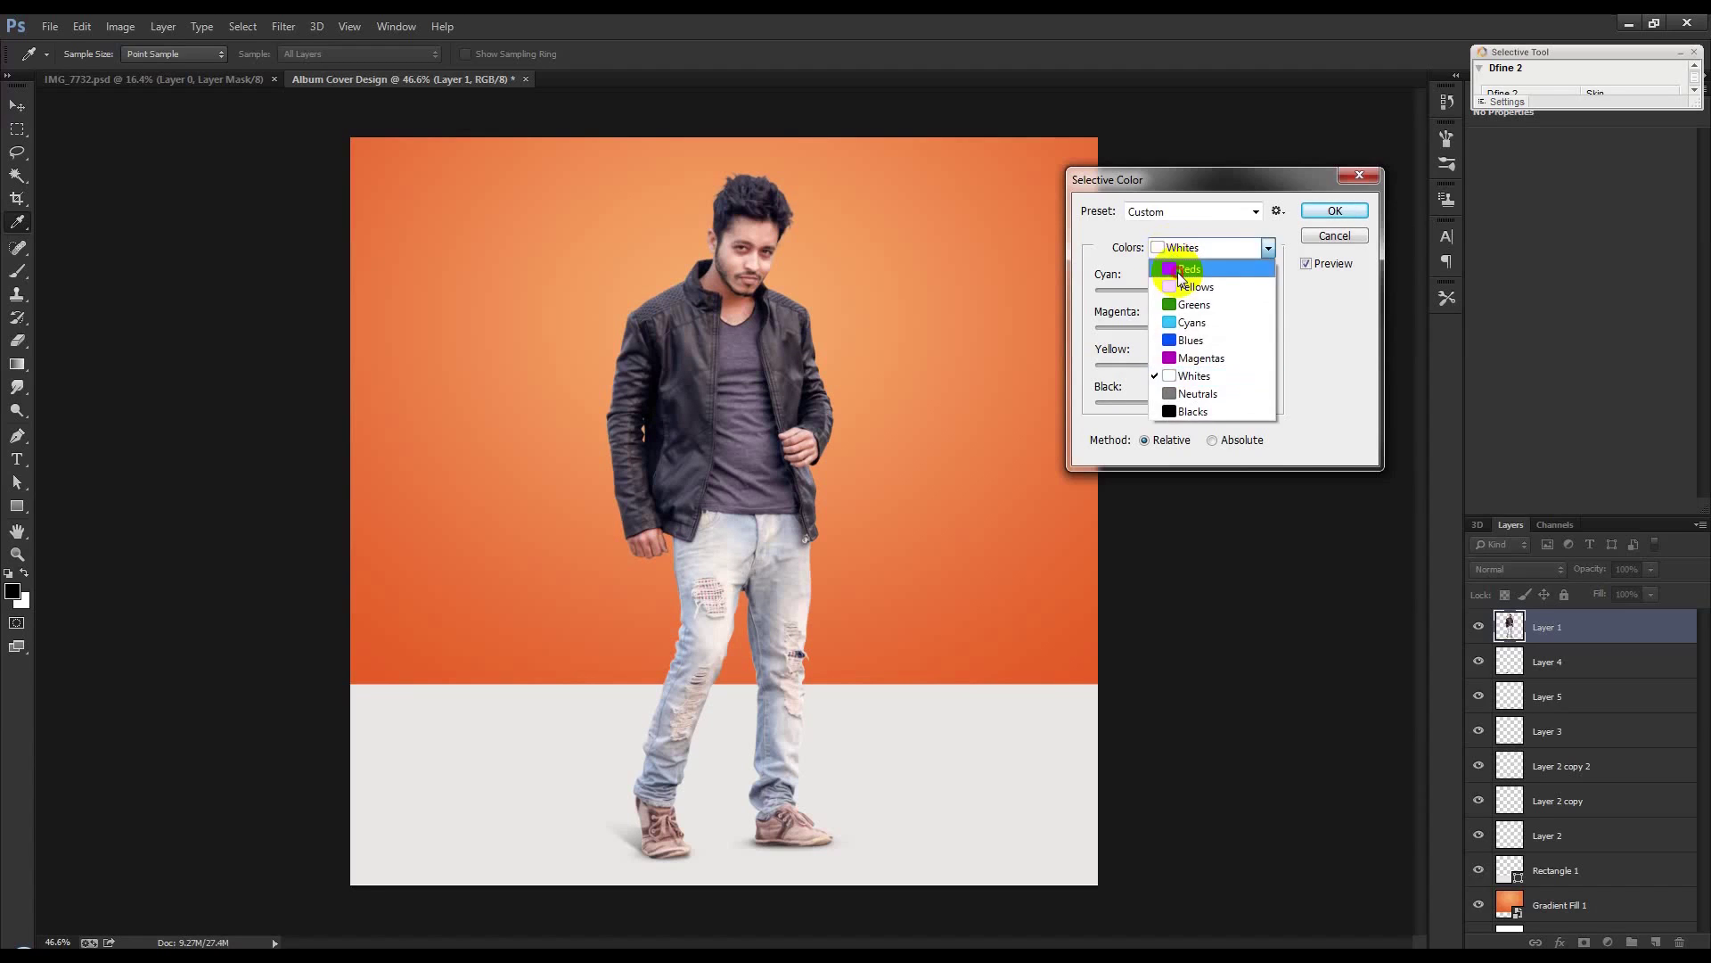
left_click(1170, 267)
mouse_move(1193, 406)
left_mouse_down()
mouse_move(1173, 400)
mouse_move(1199, 403)
left_mouse_up()
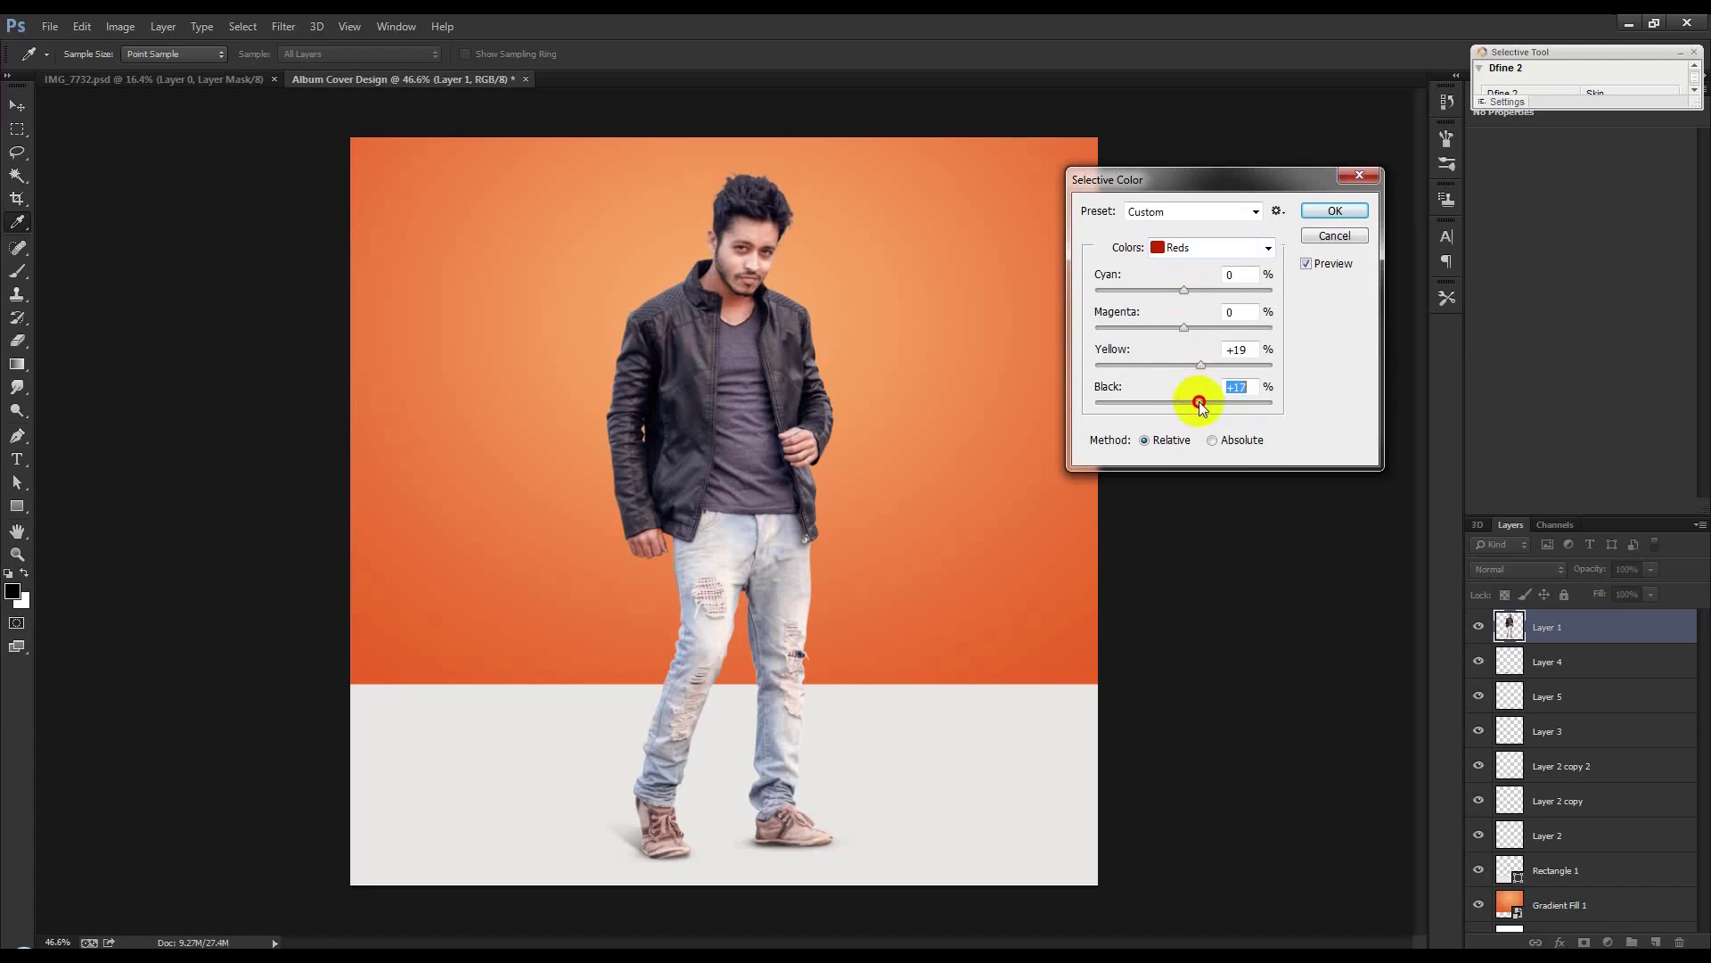
mouse_move(1196, 365)
left_mouse_down()
mouse_move(1173, 366)
mouse_move(1200, 367)
mouse_move(1200, 333)
mouse_move(1175, 338)
left_mouse_up()
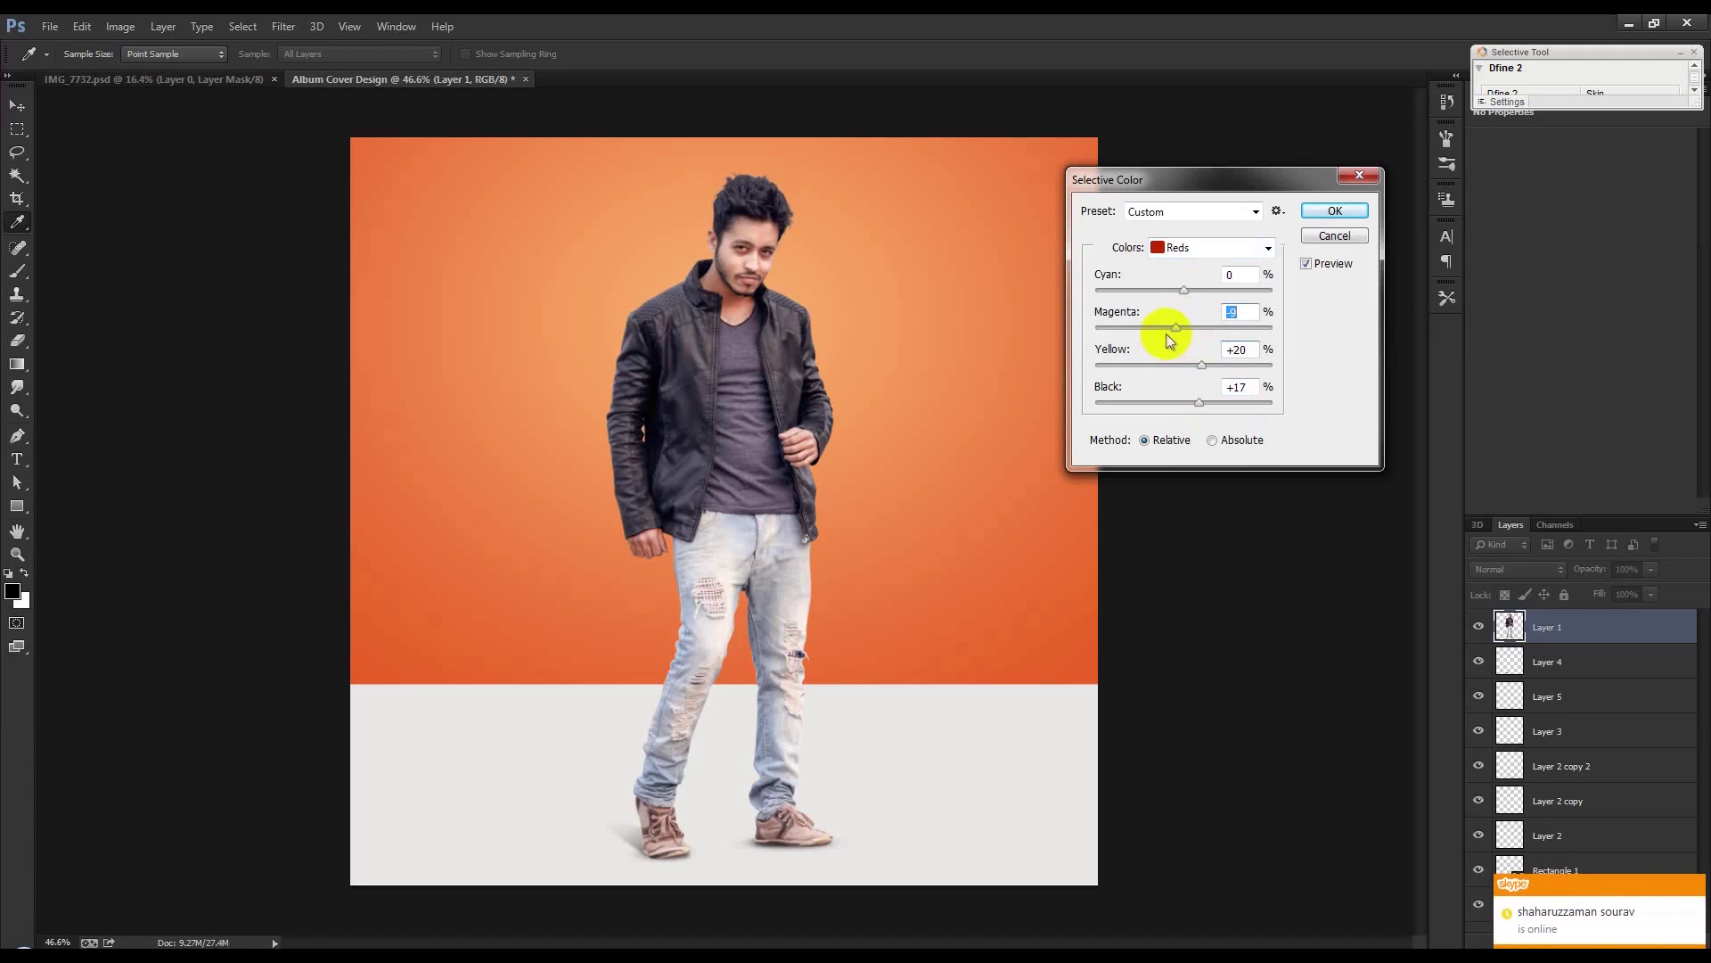
left_click(1335, 210)
key("v")
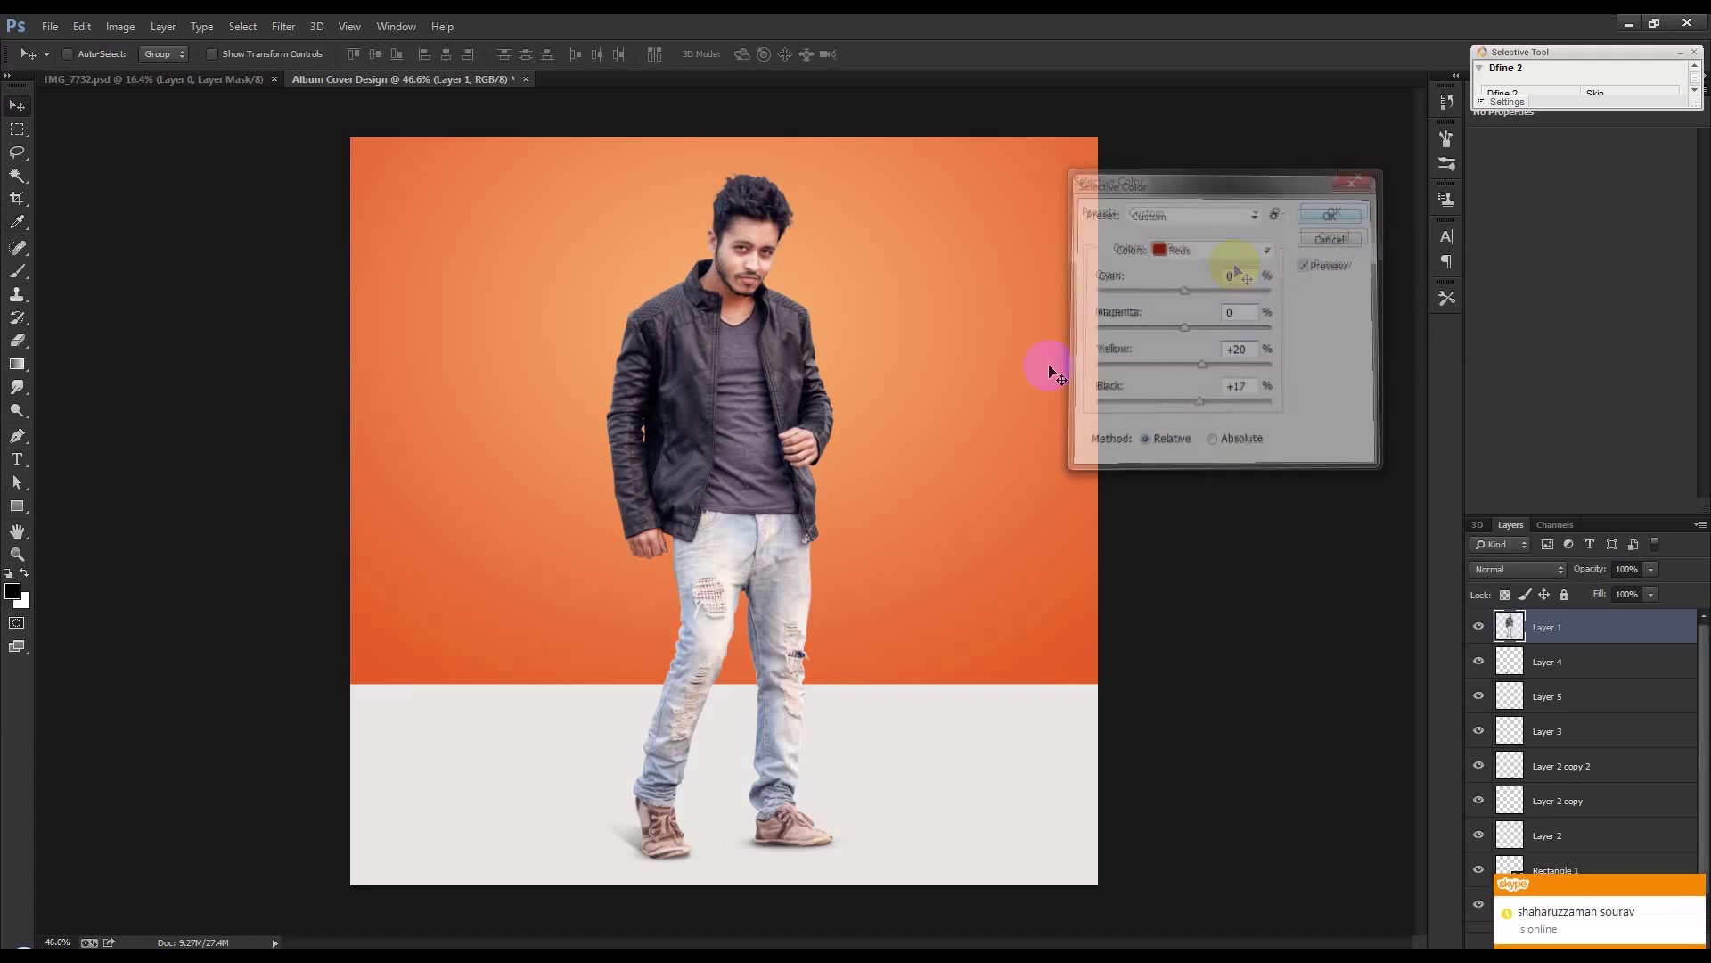
Shift the man's shadows toward yellow with Color Balance, setting the yellow-blue level to -3
scroll(905, 386, "down", 1)
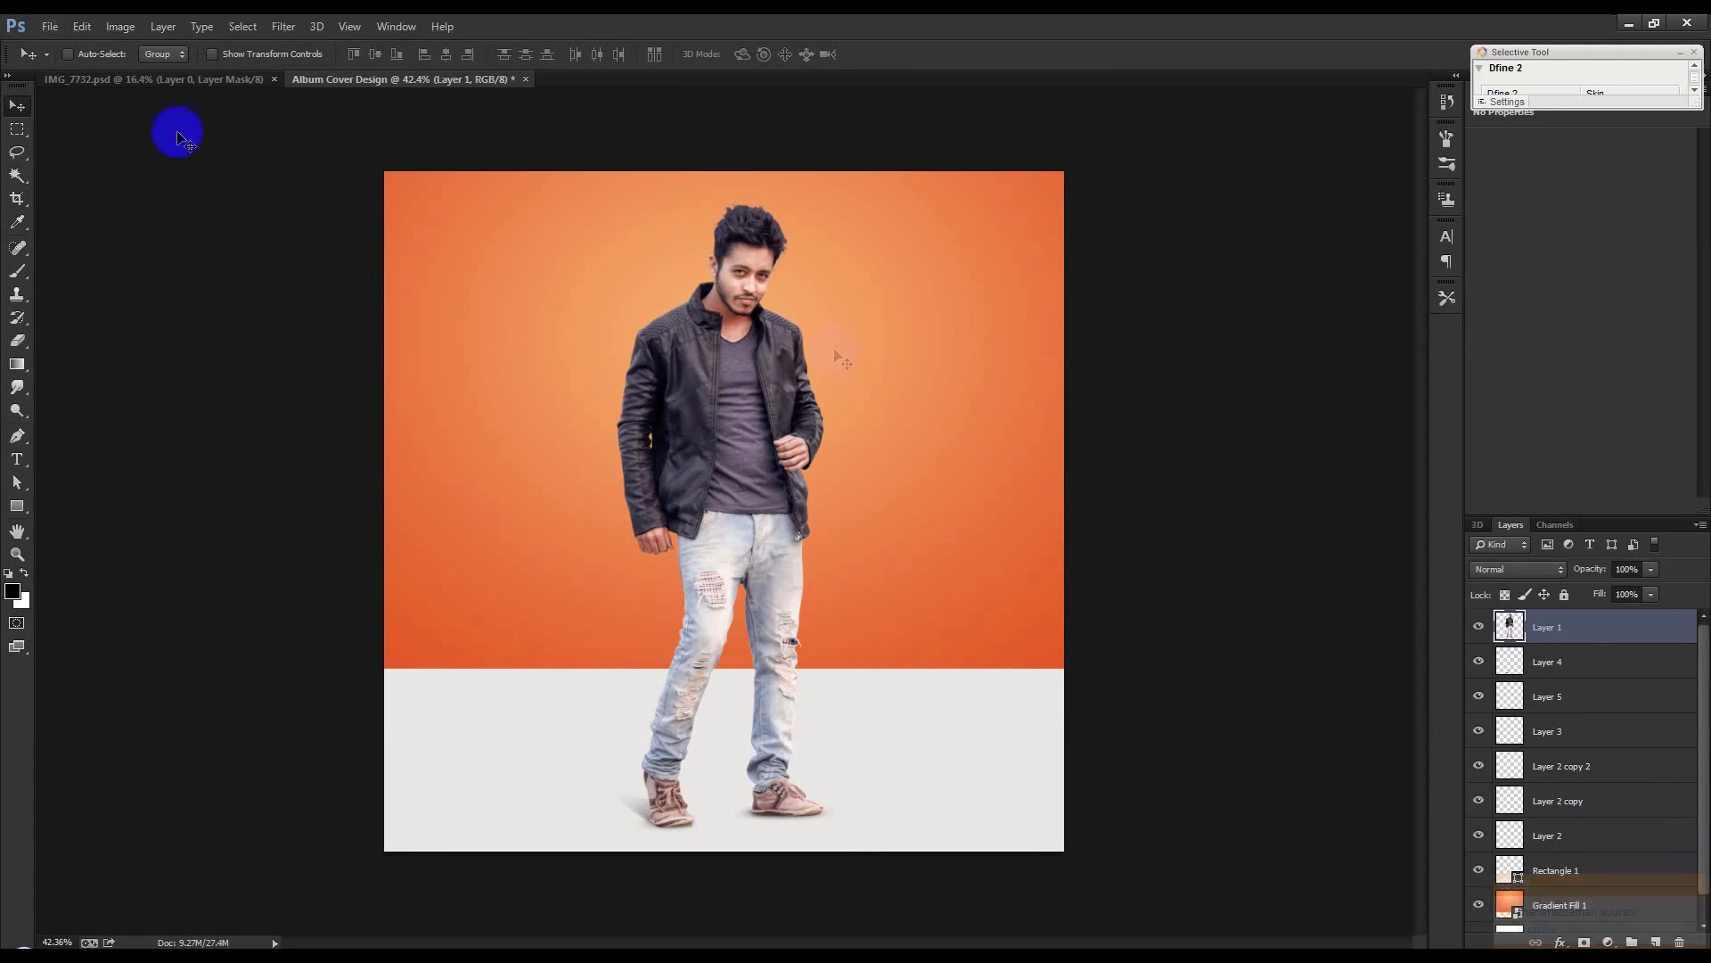
left_click(125, 24)
mouse_move(152, 72)
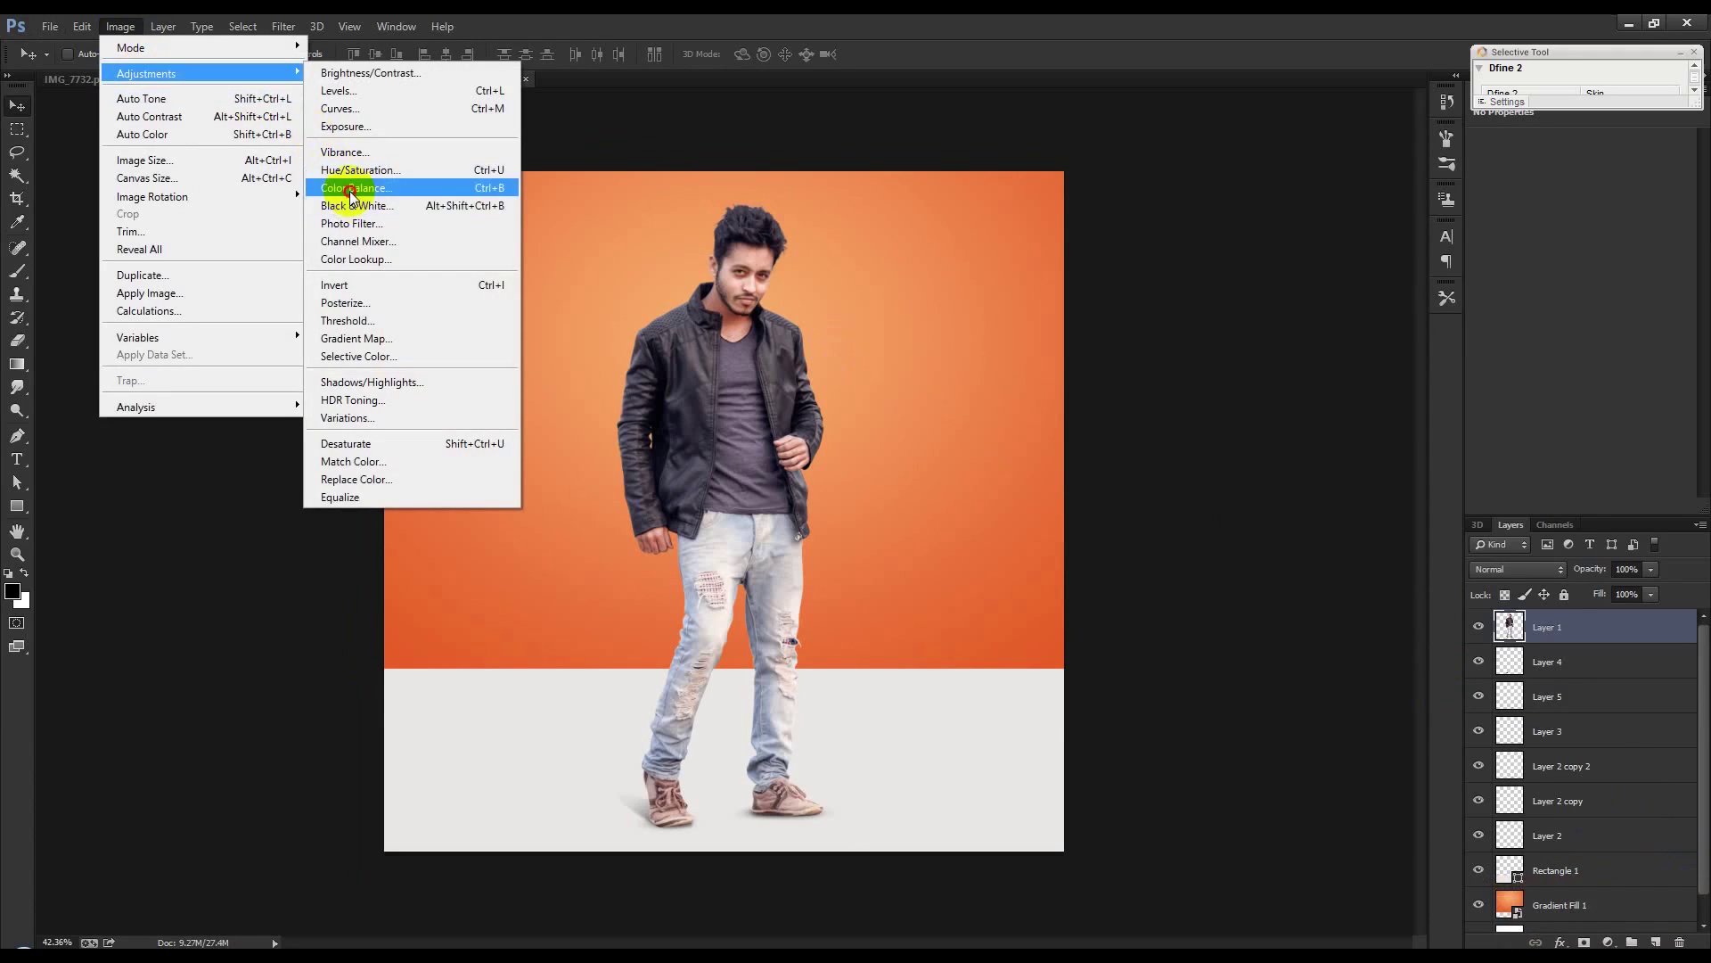
left_click(352, 186)
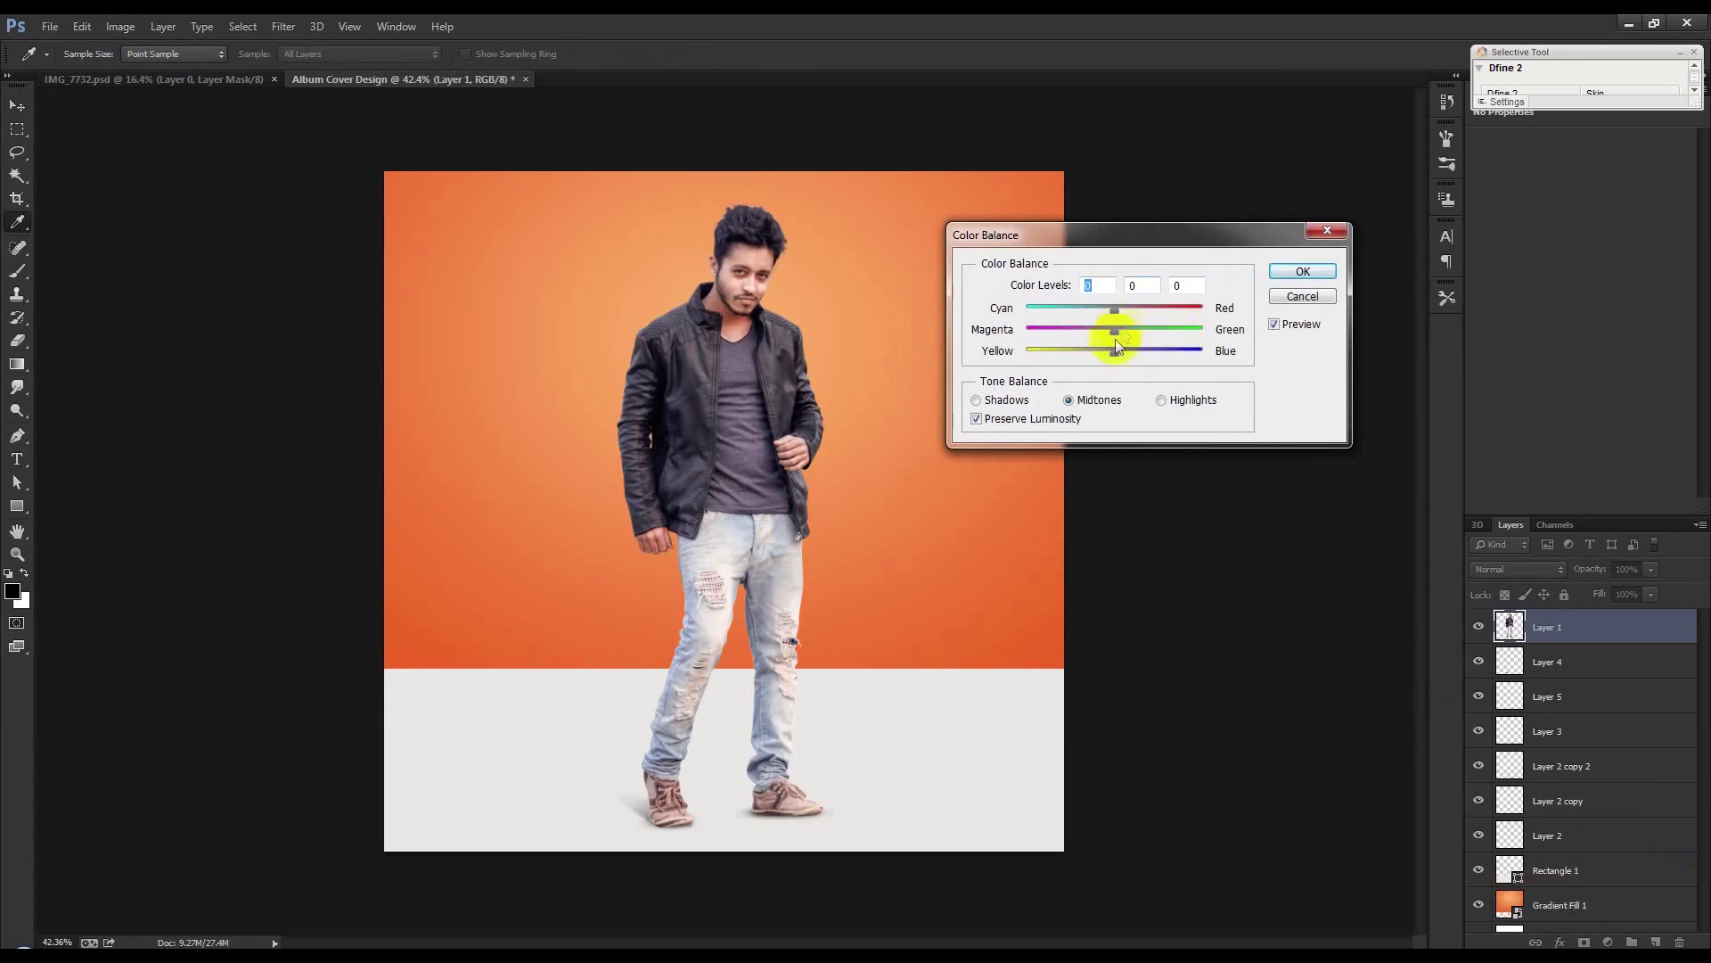
left_click_drag(1112, 354, 1113, 352)
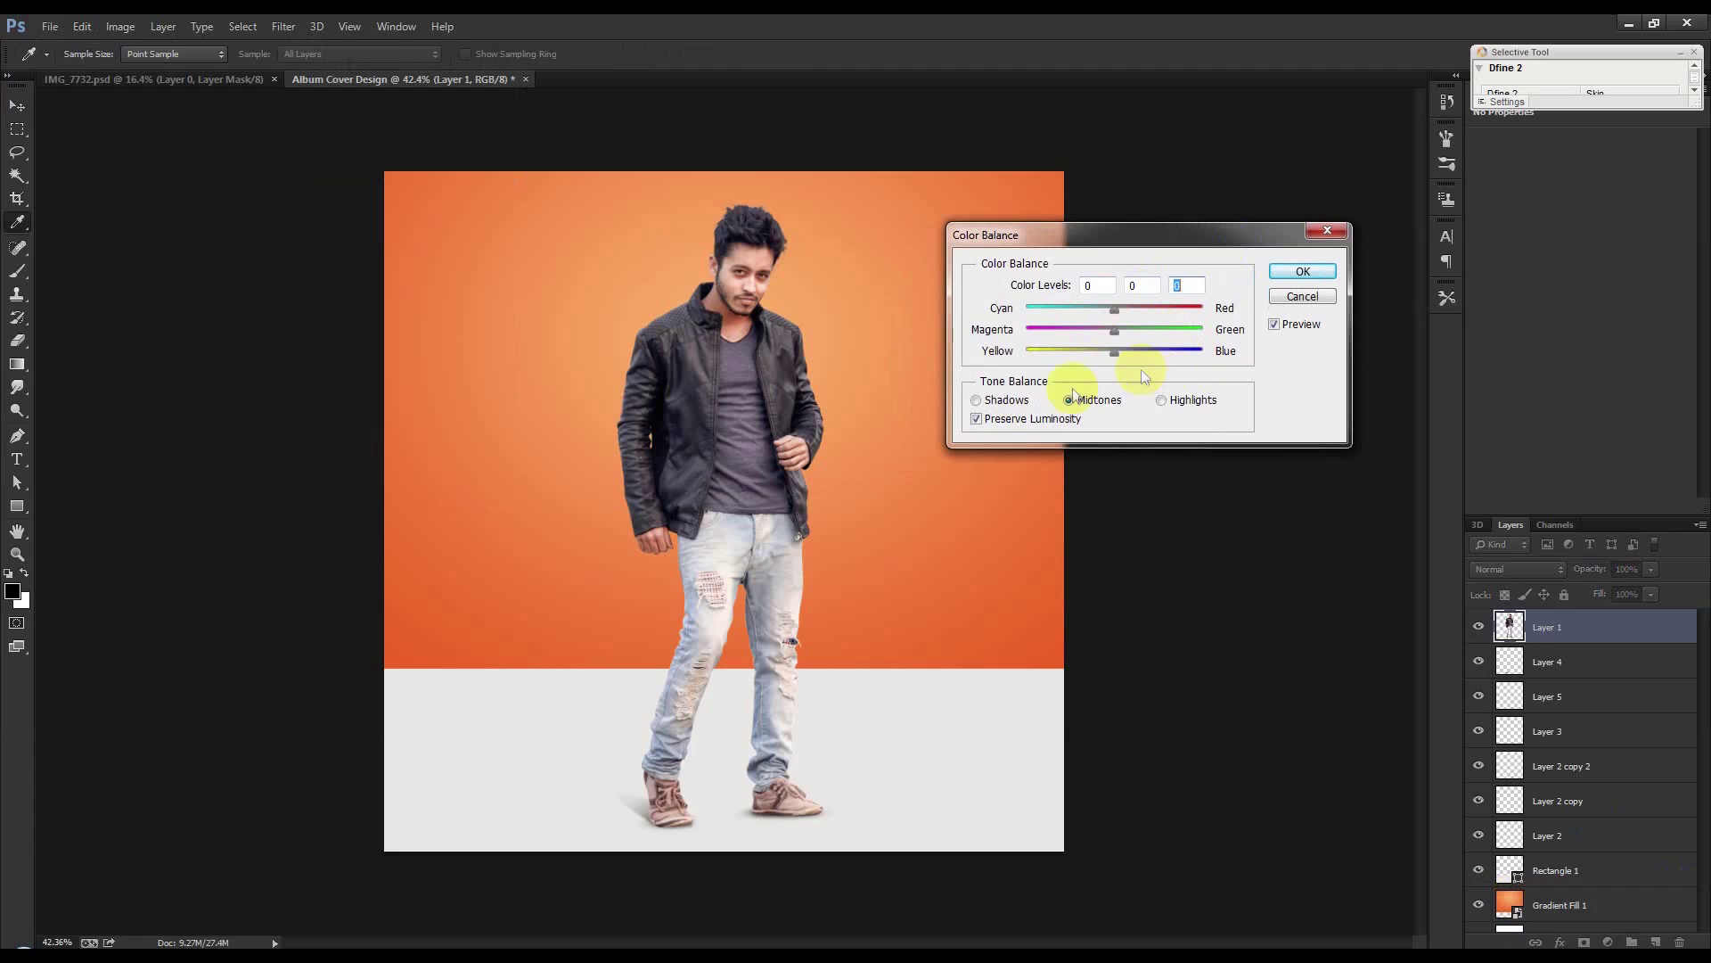
left_click(976, 400)
mouse_move(1114, 352)
left_mouse_down()
mouse_move(1131, 351)
mouse_move(1112, 351)
left_mouse_up()
left_click(1111, 350)
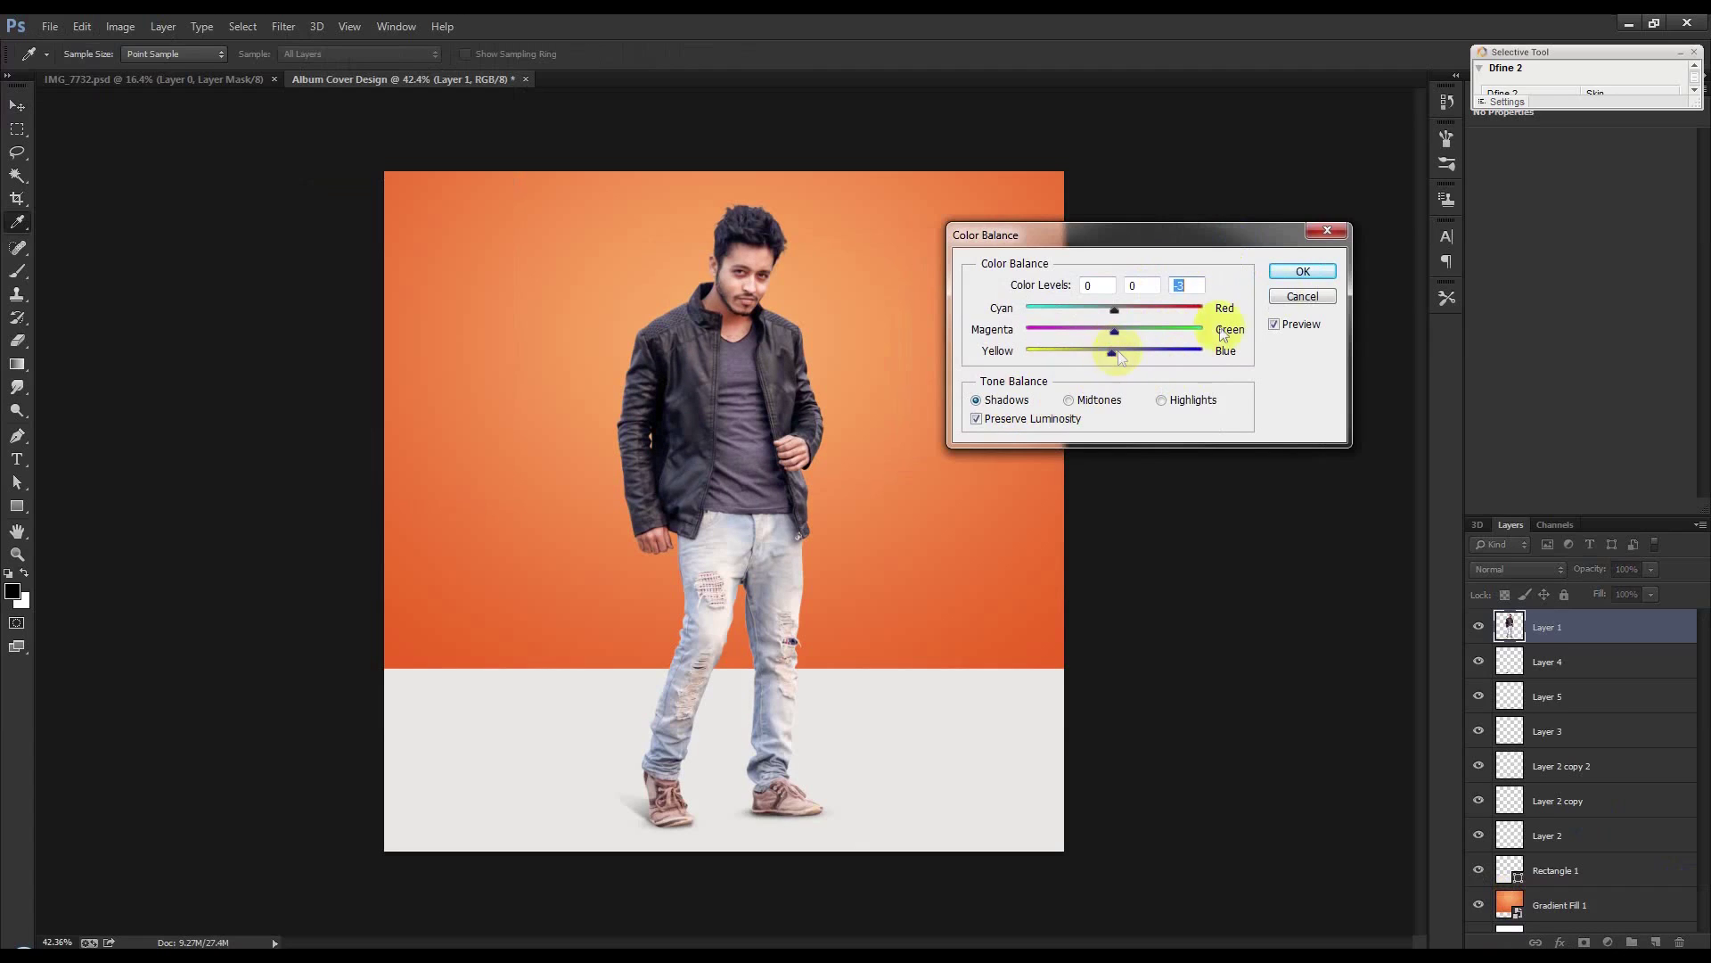
left_click(1299, 272)
key("v")
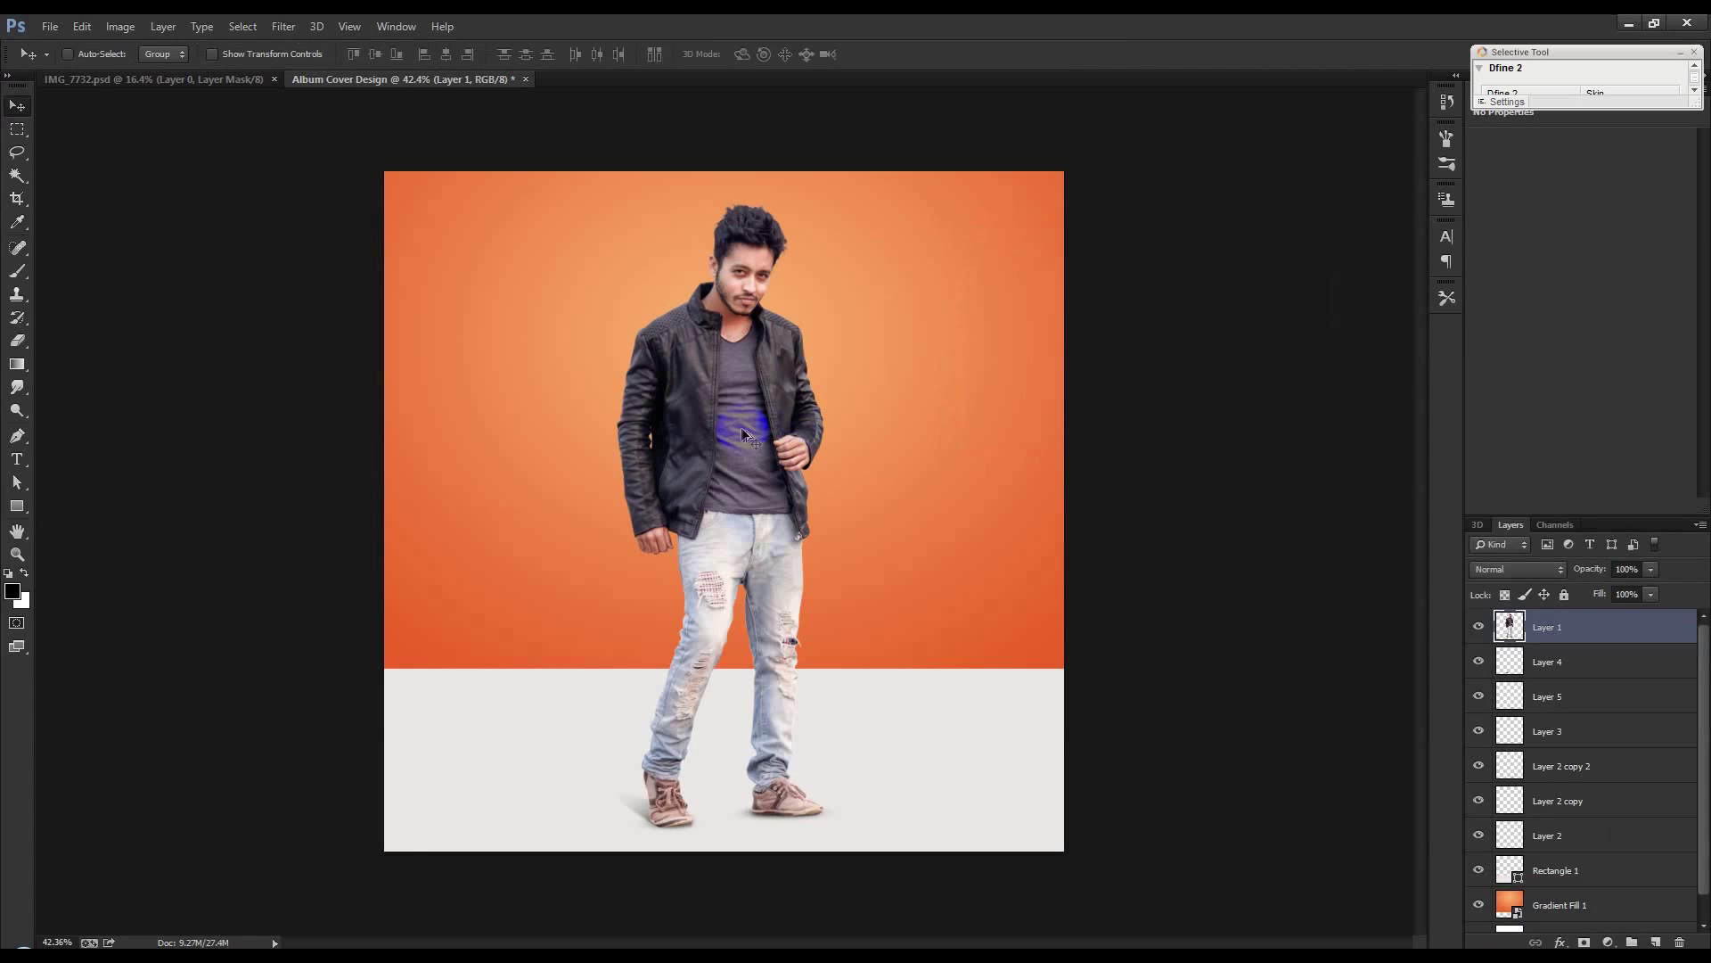
Add a new layer beneath the man and paint one soft black spot behind his legs with a 700 px brush
scroll(741, 427, "up", 1)
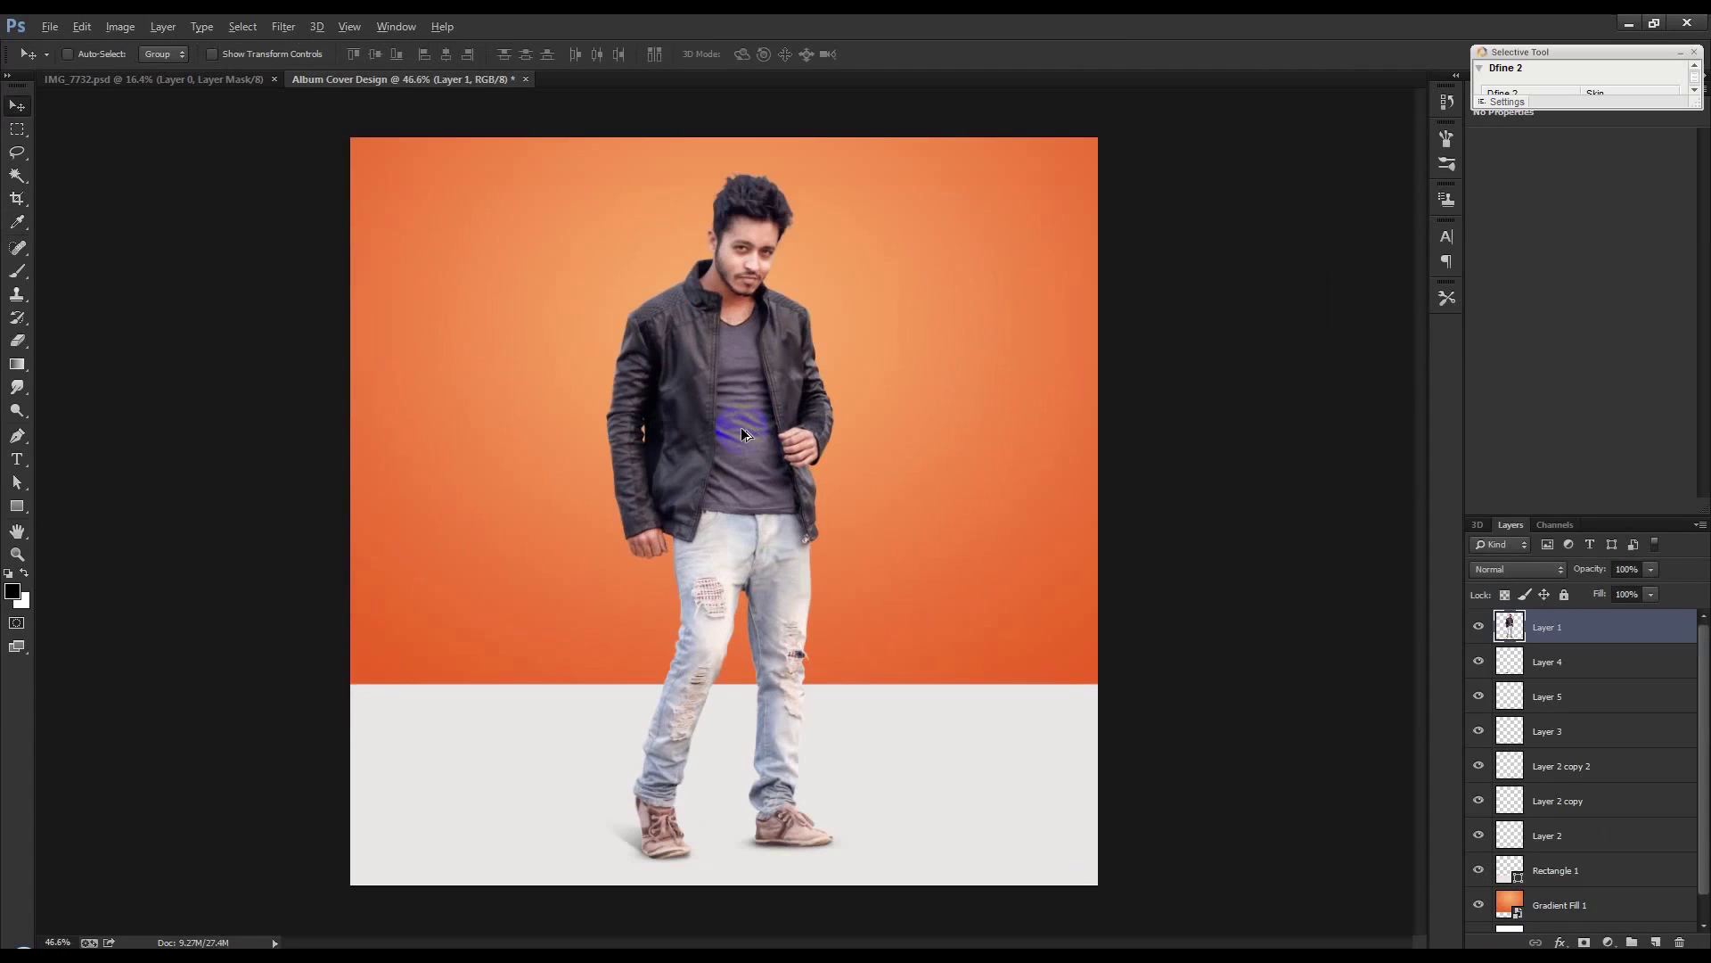
left_click(1567, 670)
left_click(1654, 941)
left_click(17, 271)
right_click(752, 629)
left_click_drag(902, 577, 917, 578)
left_click(878, 36)
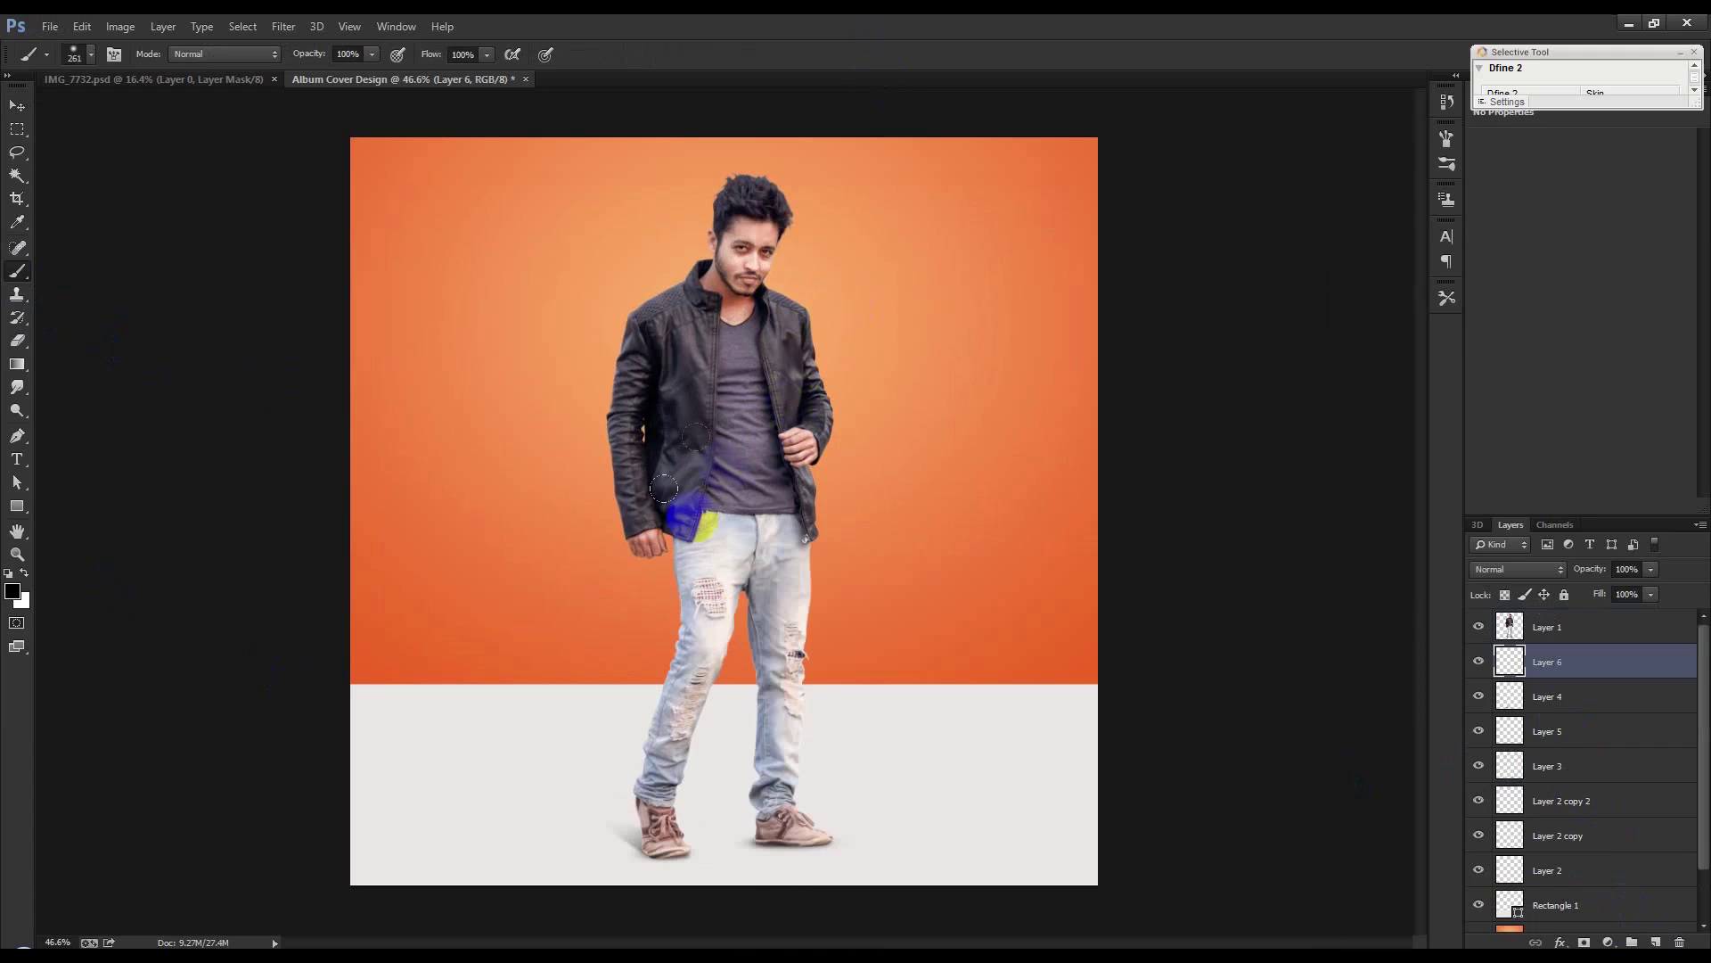
left_click(718, 660)
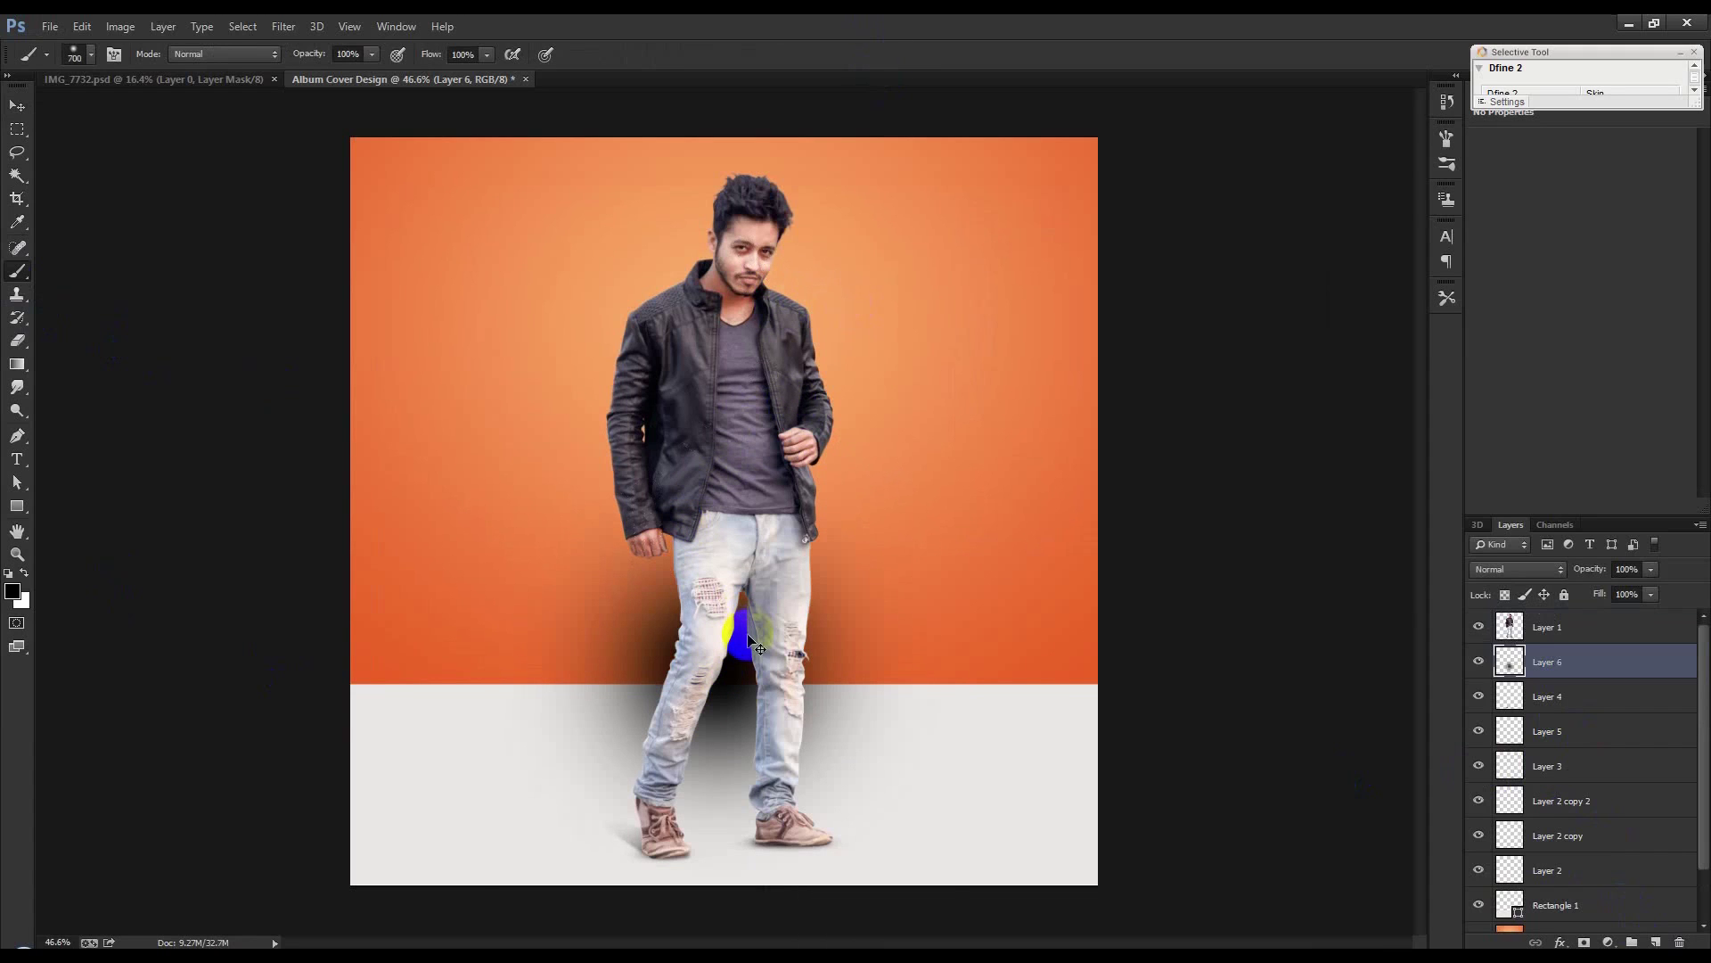
Squash and skew the black spot into a slanted floor shadow around the man's feet
key("ctrl+t")
left_click_drag(719, 435, 704, 673)
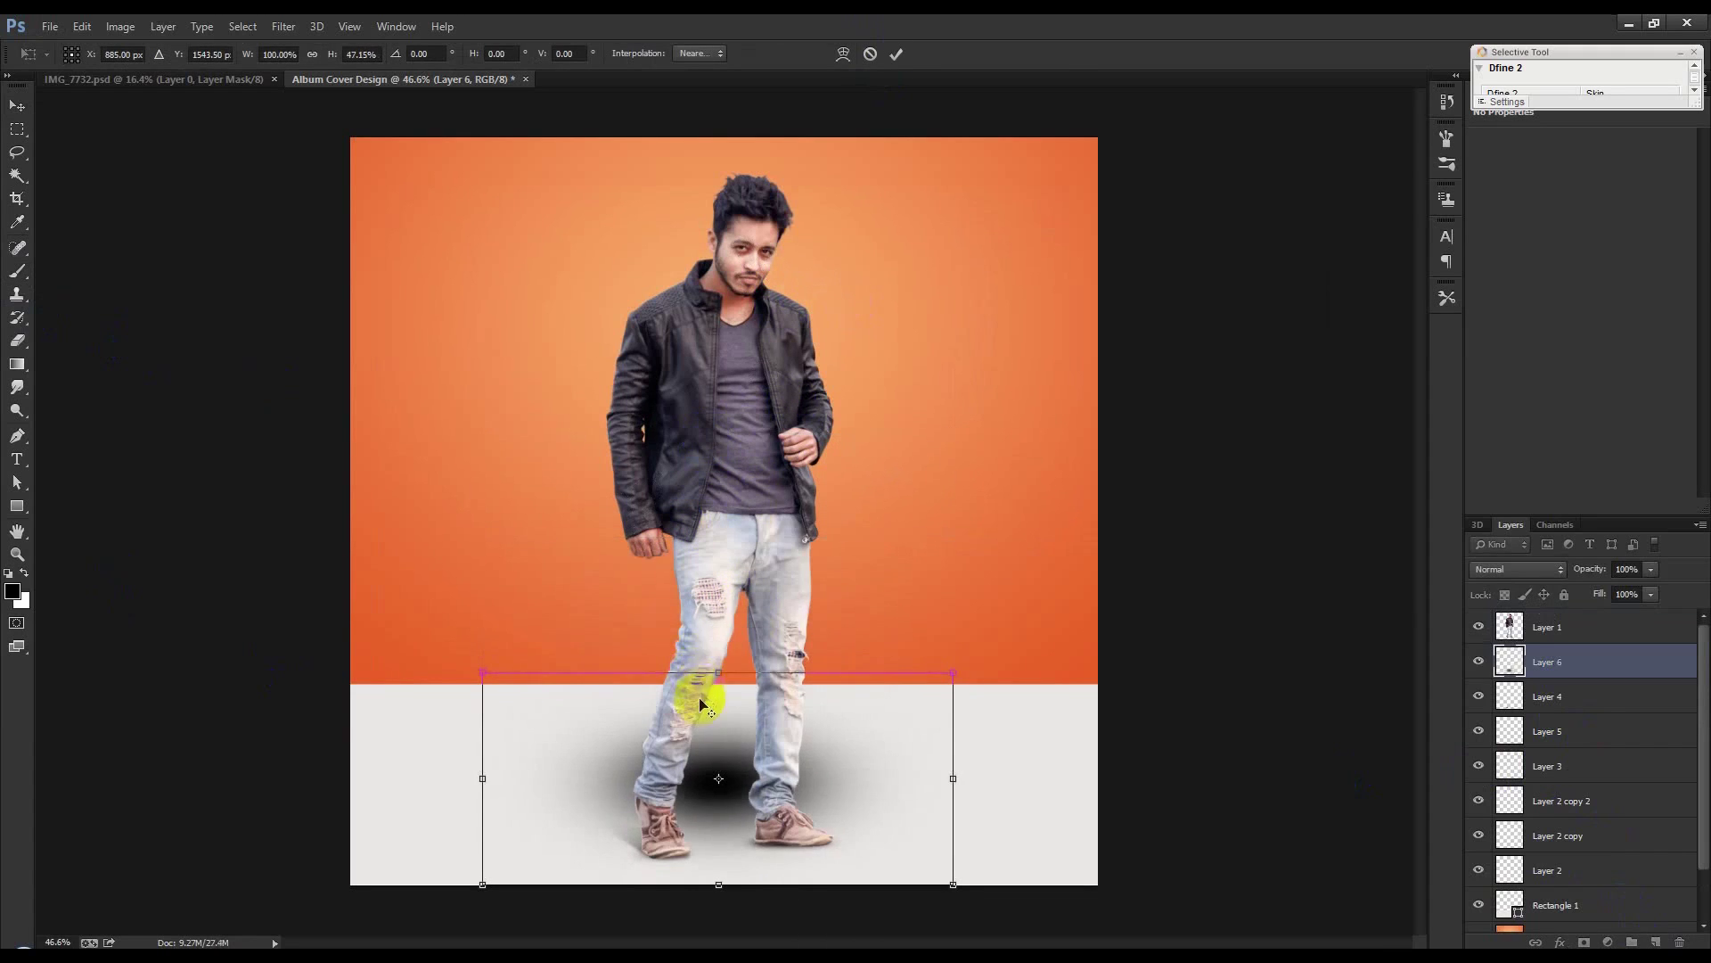
scroll(700, 704, "down", 3)
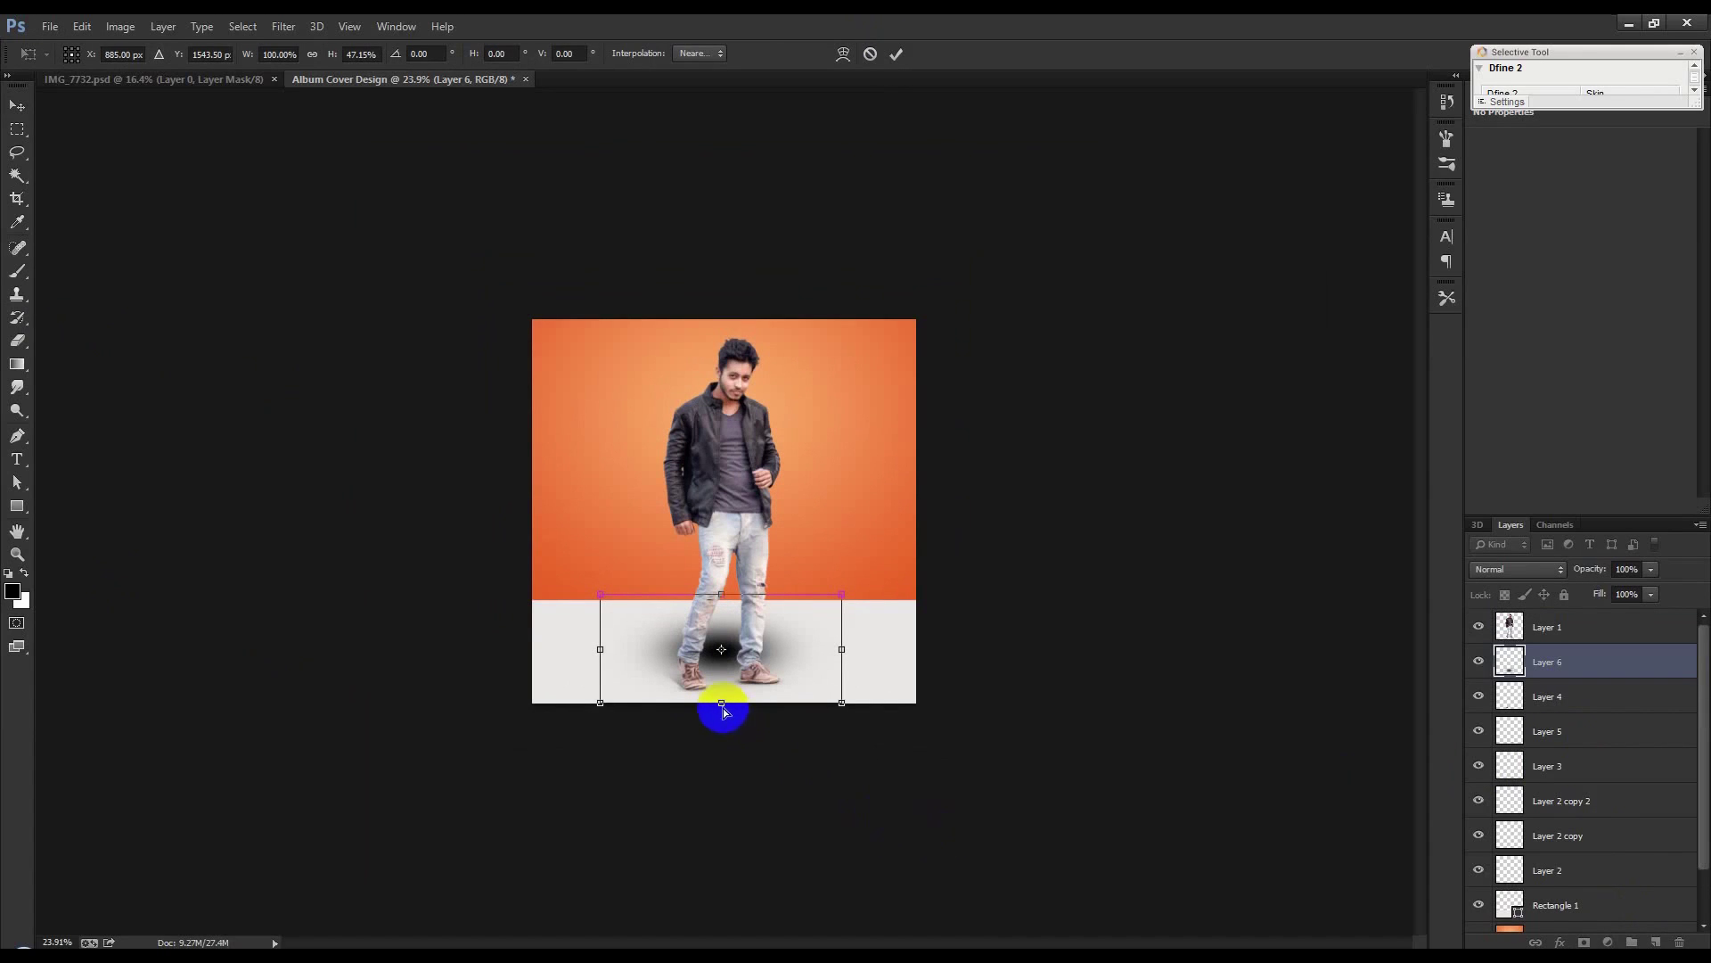
left_click_drag(722, 709, 763, 688)
left_click_drag(597, 550, 605, 584)
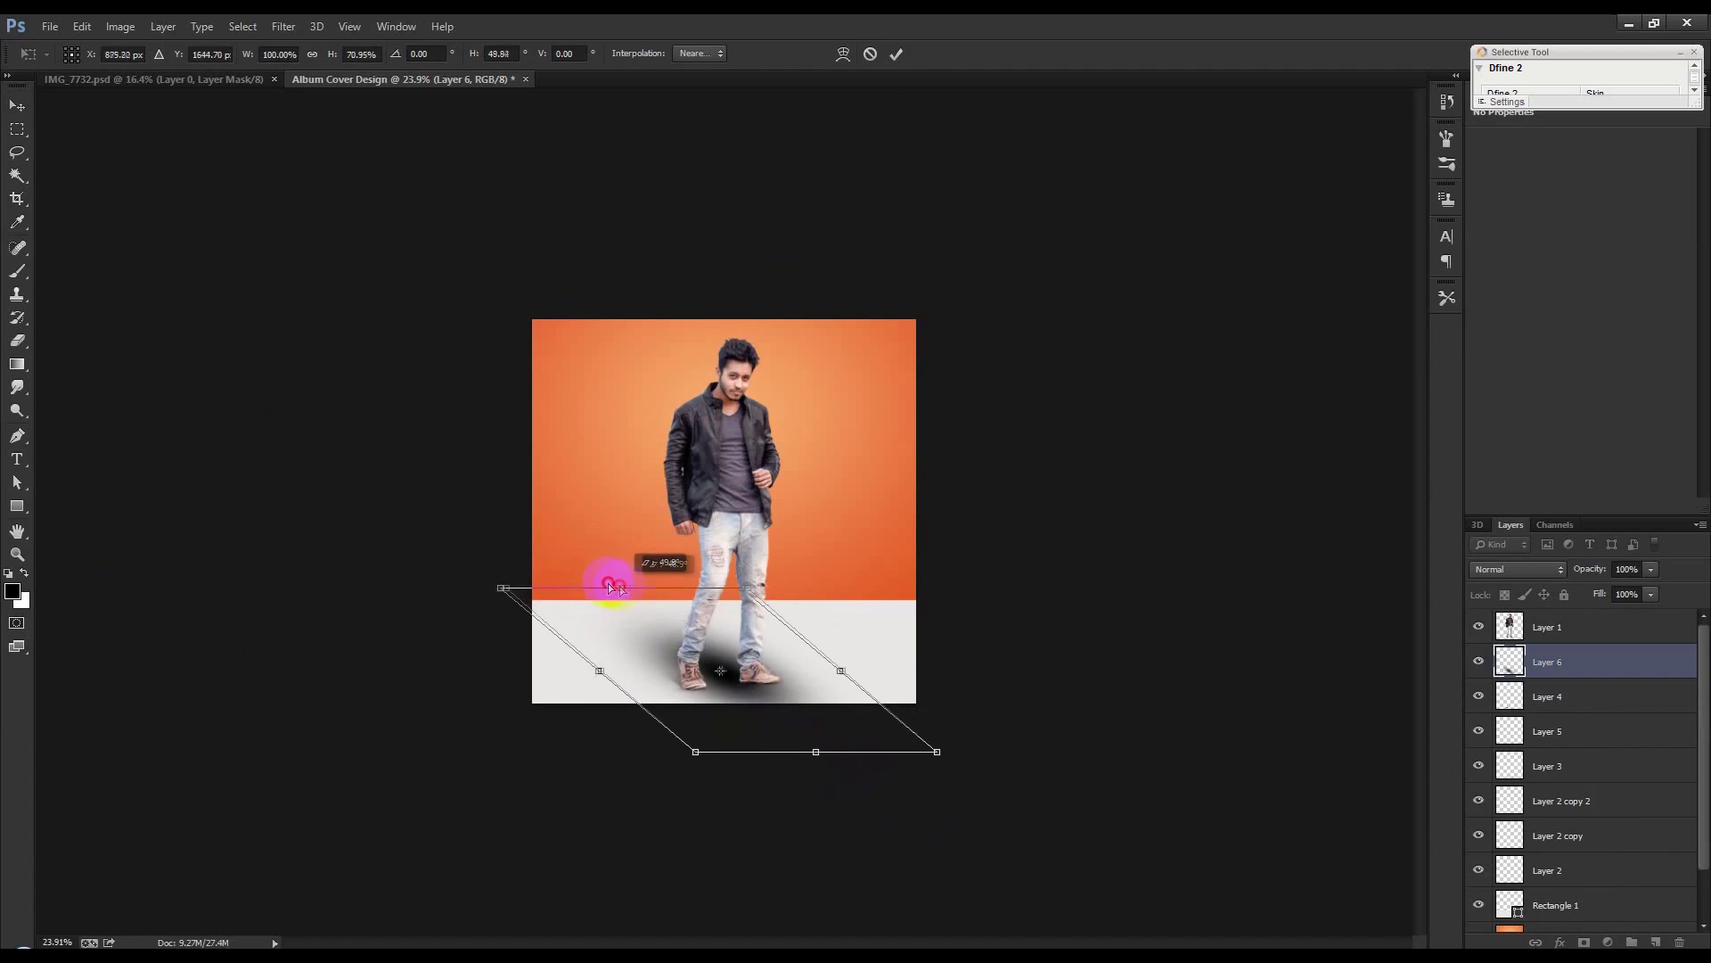
left_click_drag(711, 657, 710, 651)
mouse_move(831, 661)
left_mouse_down()
mouse_move(887, 662)
mouse_move(804, 651)
left_mouse_up()
key("Return")
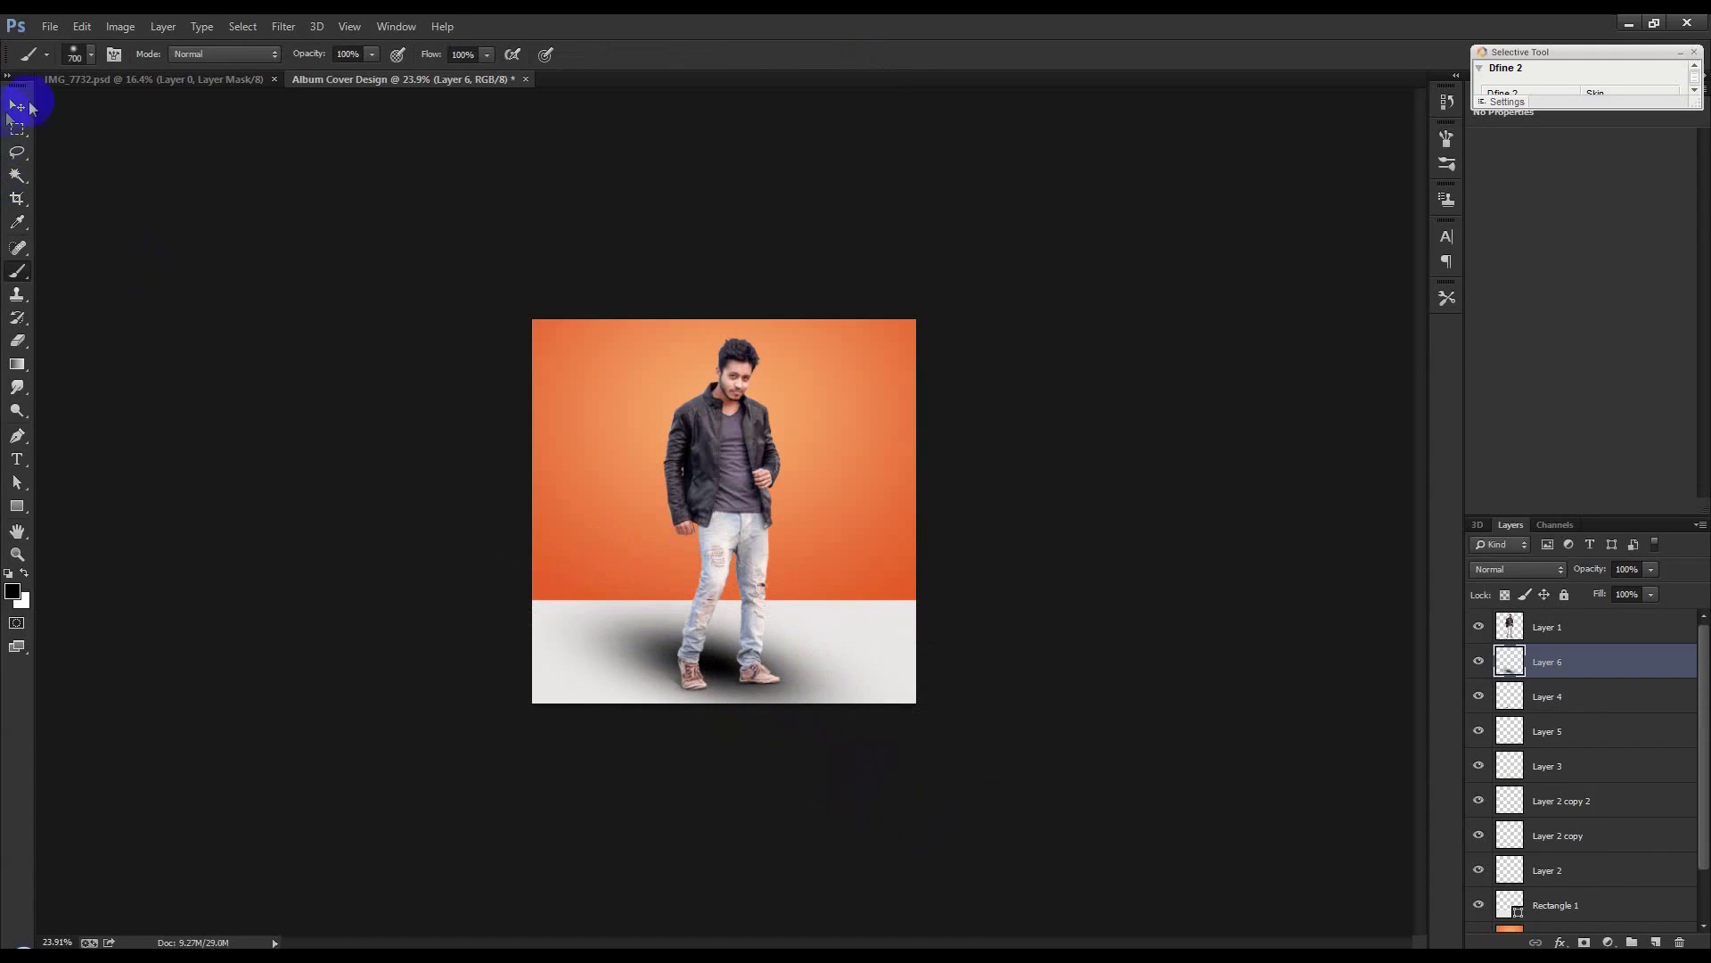
Reduce the floor shadow layer's opacity to 16% and reposition it under the man
left_click(18, 106)
scroll(928, 585, "up", 1)
left_click_drag(1593, 577, 1519, 592)
left_click_drag(963, 683, 971, 688)
key("ctrl+plus")
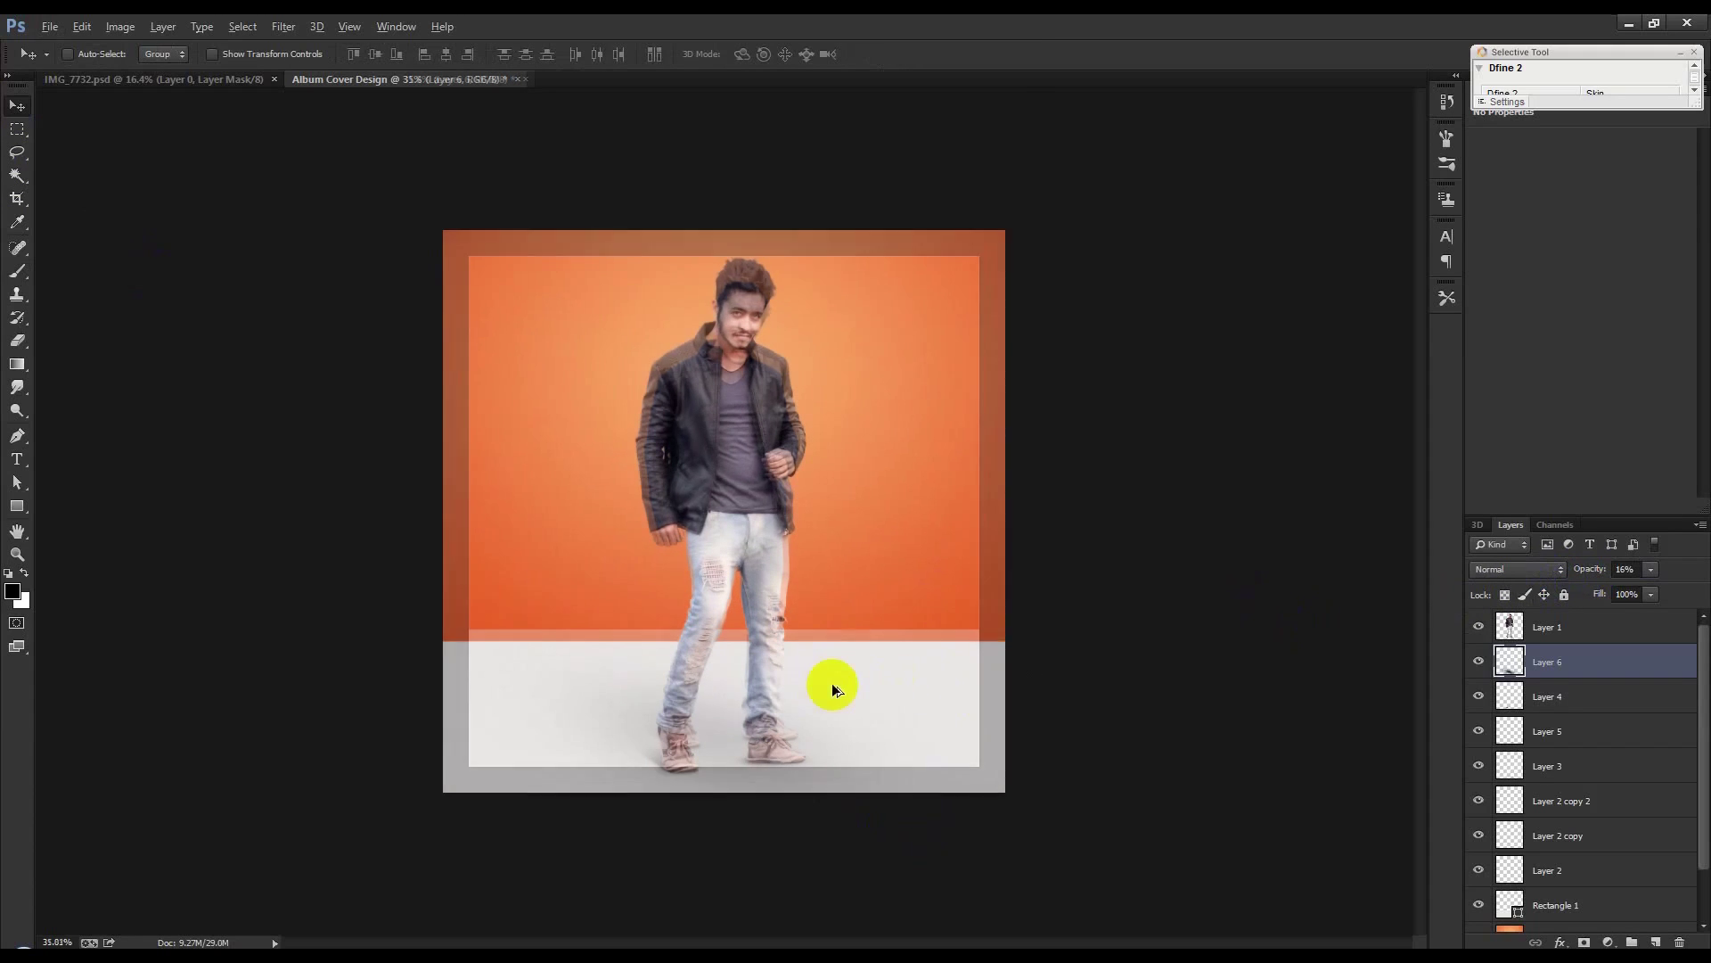
left_click_drag(831, 682, 829, 680)
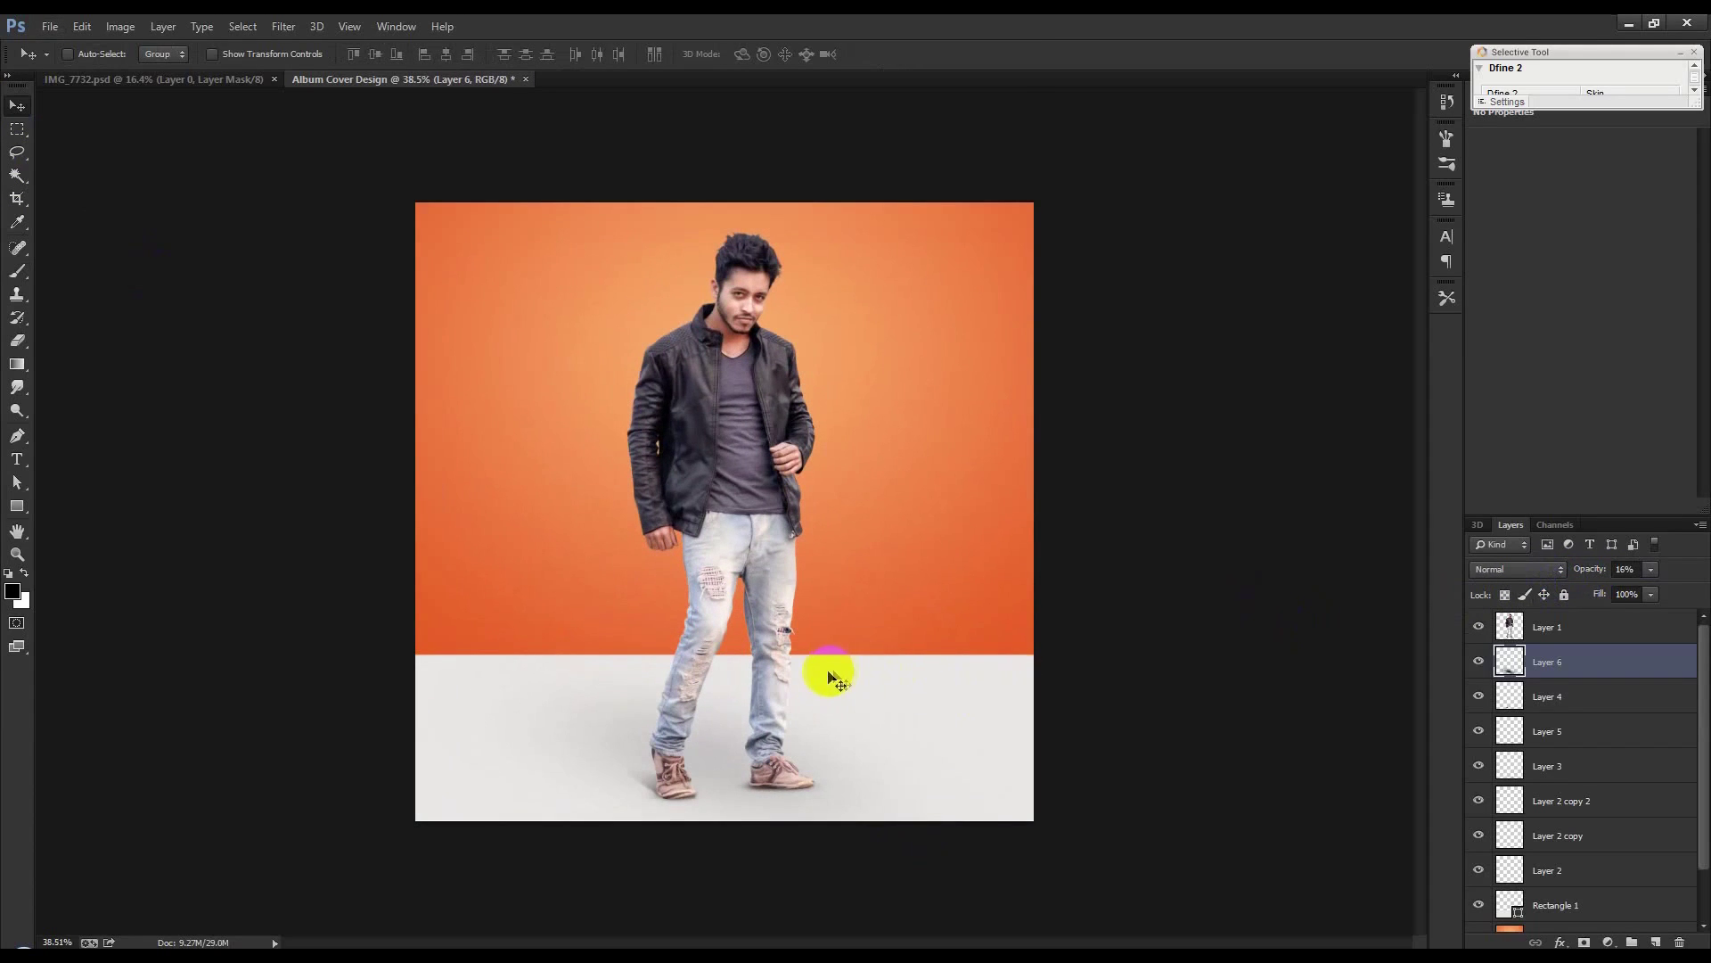
Enlarge and distort the floor shadow so it spreads beyond the canvas, and set its layer opacity to 6%
key("ctrl+t")
left_click_drag(705, 631, 878, 694)
left_click_drag(646, 884, 672, 829)
left_click_drag(809, 743, 790, 714)
left_click_drag(780, 629, 784, 473)
mouse_move(831, 603)
left_mouse_down()
mouse_move(809, 642)
mouse_move(815, 629)
left_mouse_up()
left_click_drag(834, 496, 874, 347)
left_click_drag(862, 465, 842, 493)
left_click_drag(1216, 752, 1203, 711)
key("Return")
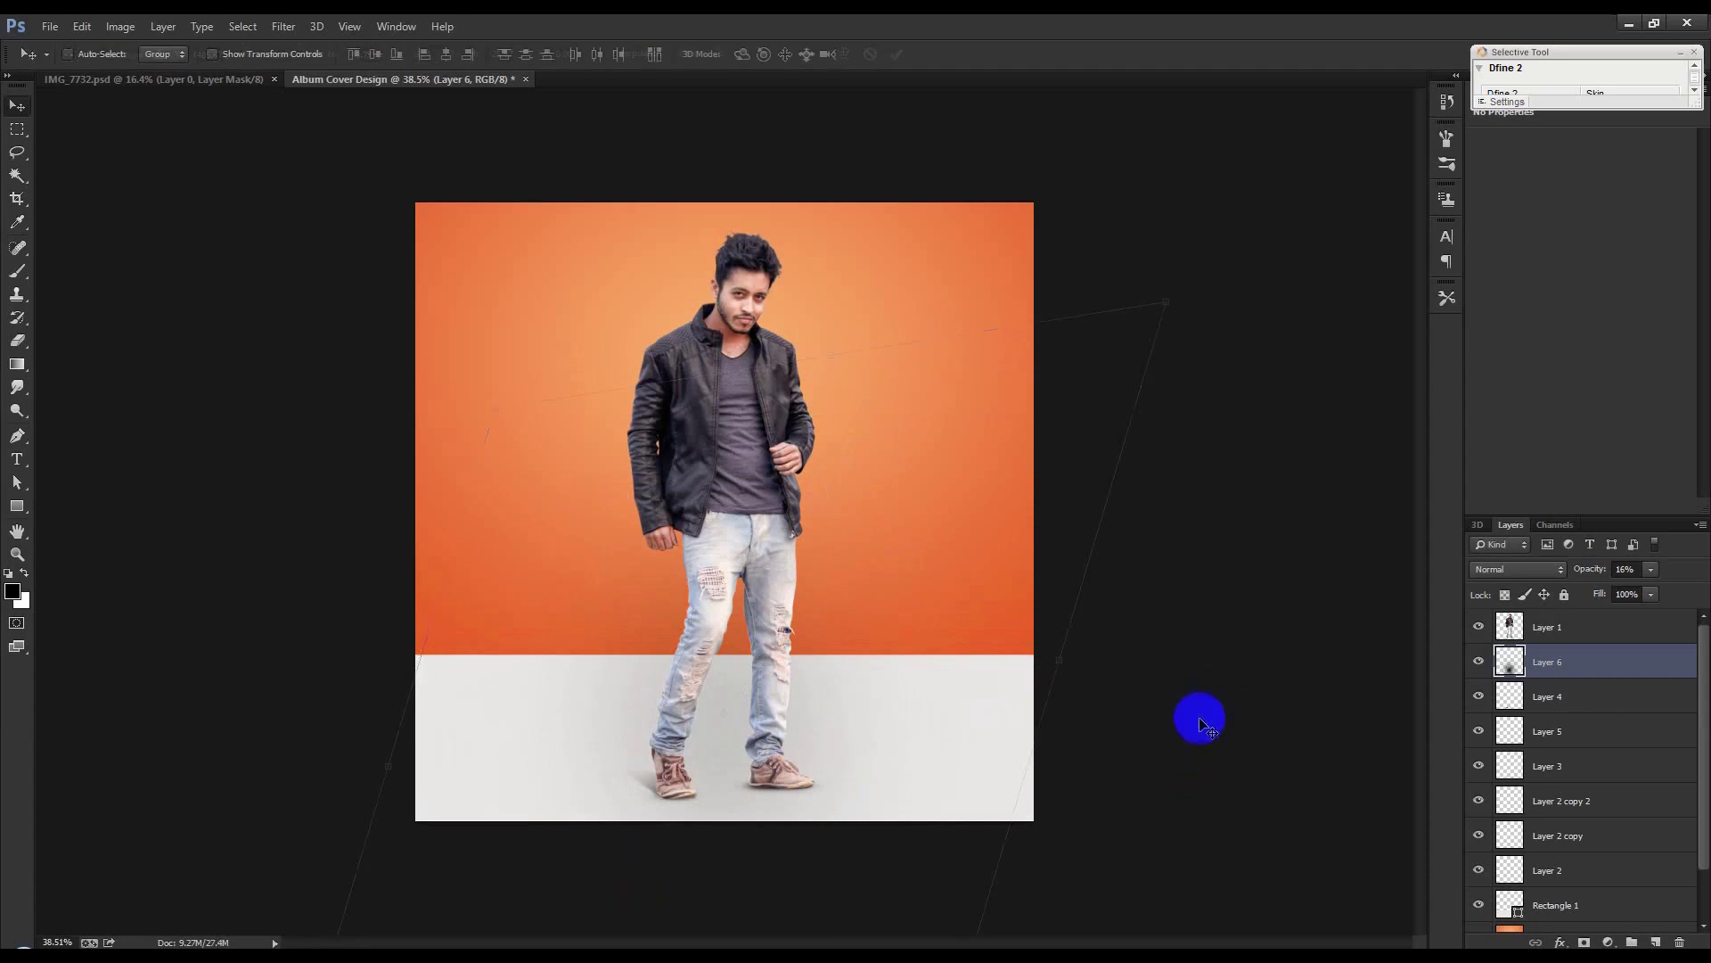
left_click_drag(1585, 574, 1578, 575)
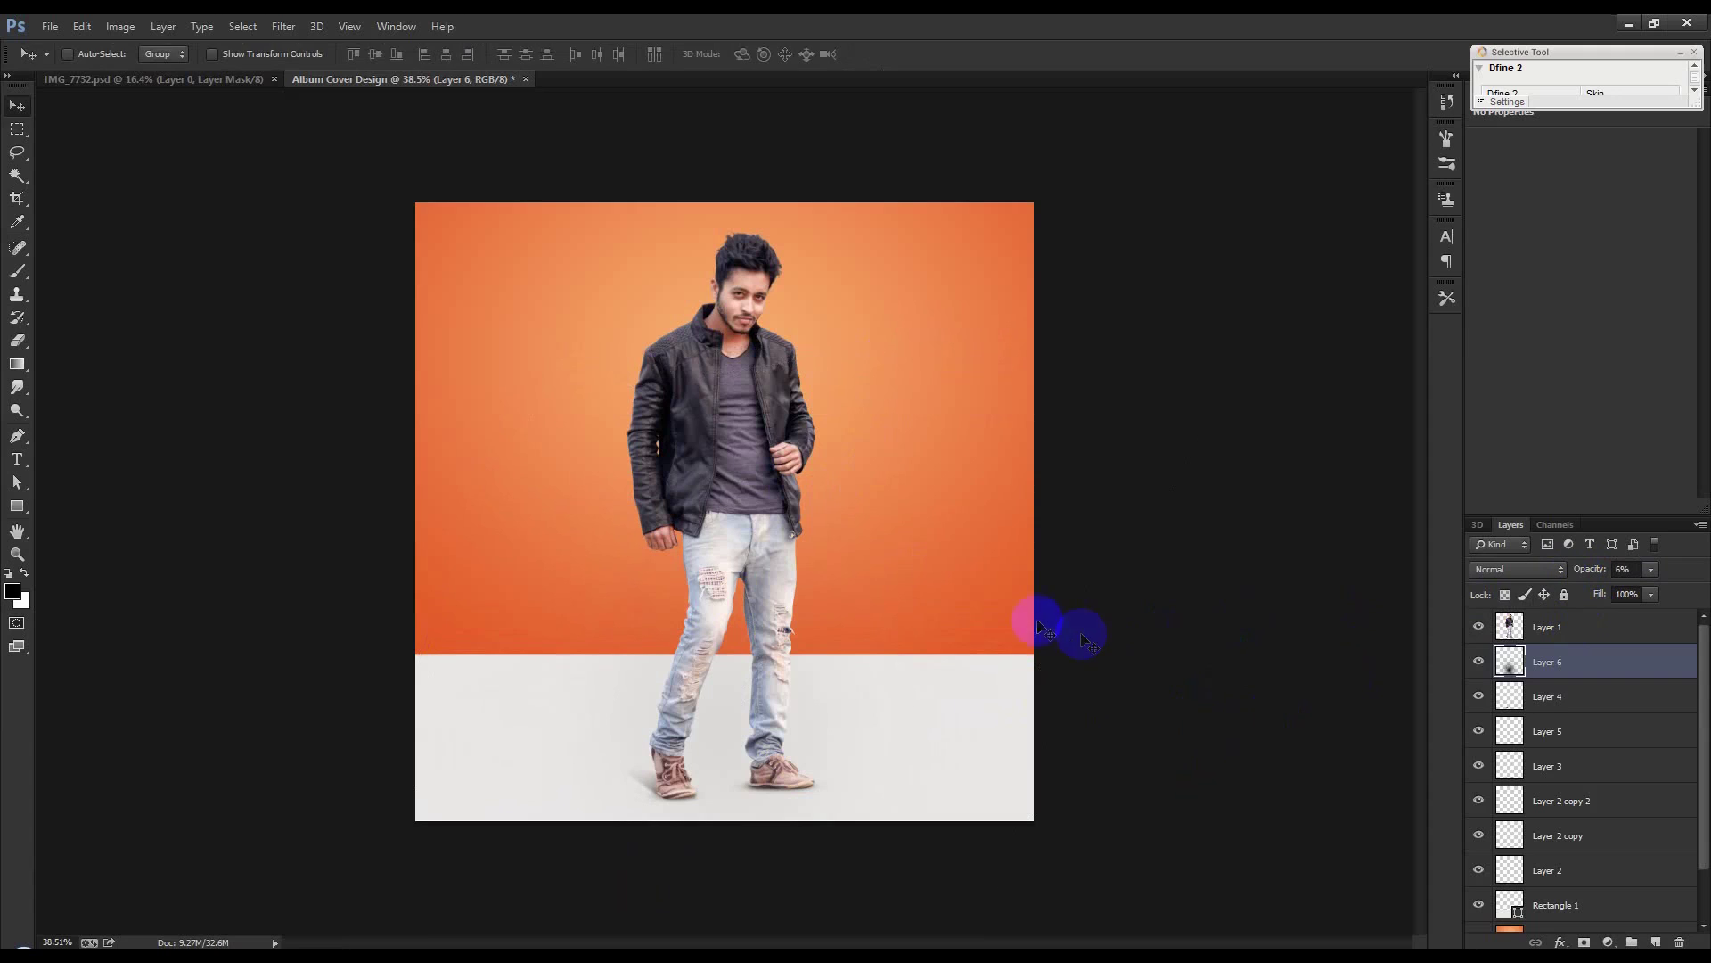
Flatten the enlarged shadow onto the floor around the feet and compare the image with its layer hidden and shown
key("ctrl+t")
left_click_drag(716, 412, 762, 581)
scroll(764, 828, "down", 3)
left_click_drag(732, 867, 742, 774)
left_click_drag(780, 672, 777, 682)
key("Return")
scroll(805, 696, "up", 2)
left_click(1474, 662)
left_click(1474, 662)
scroll(1110, 665, "down", 2)
scroll(1100, 665, "up", 1)
Add a new layer above the man's layer and fill it with the merged image using Apply Image
left_click(1575, 635)
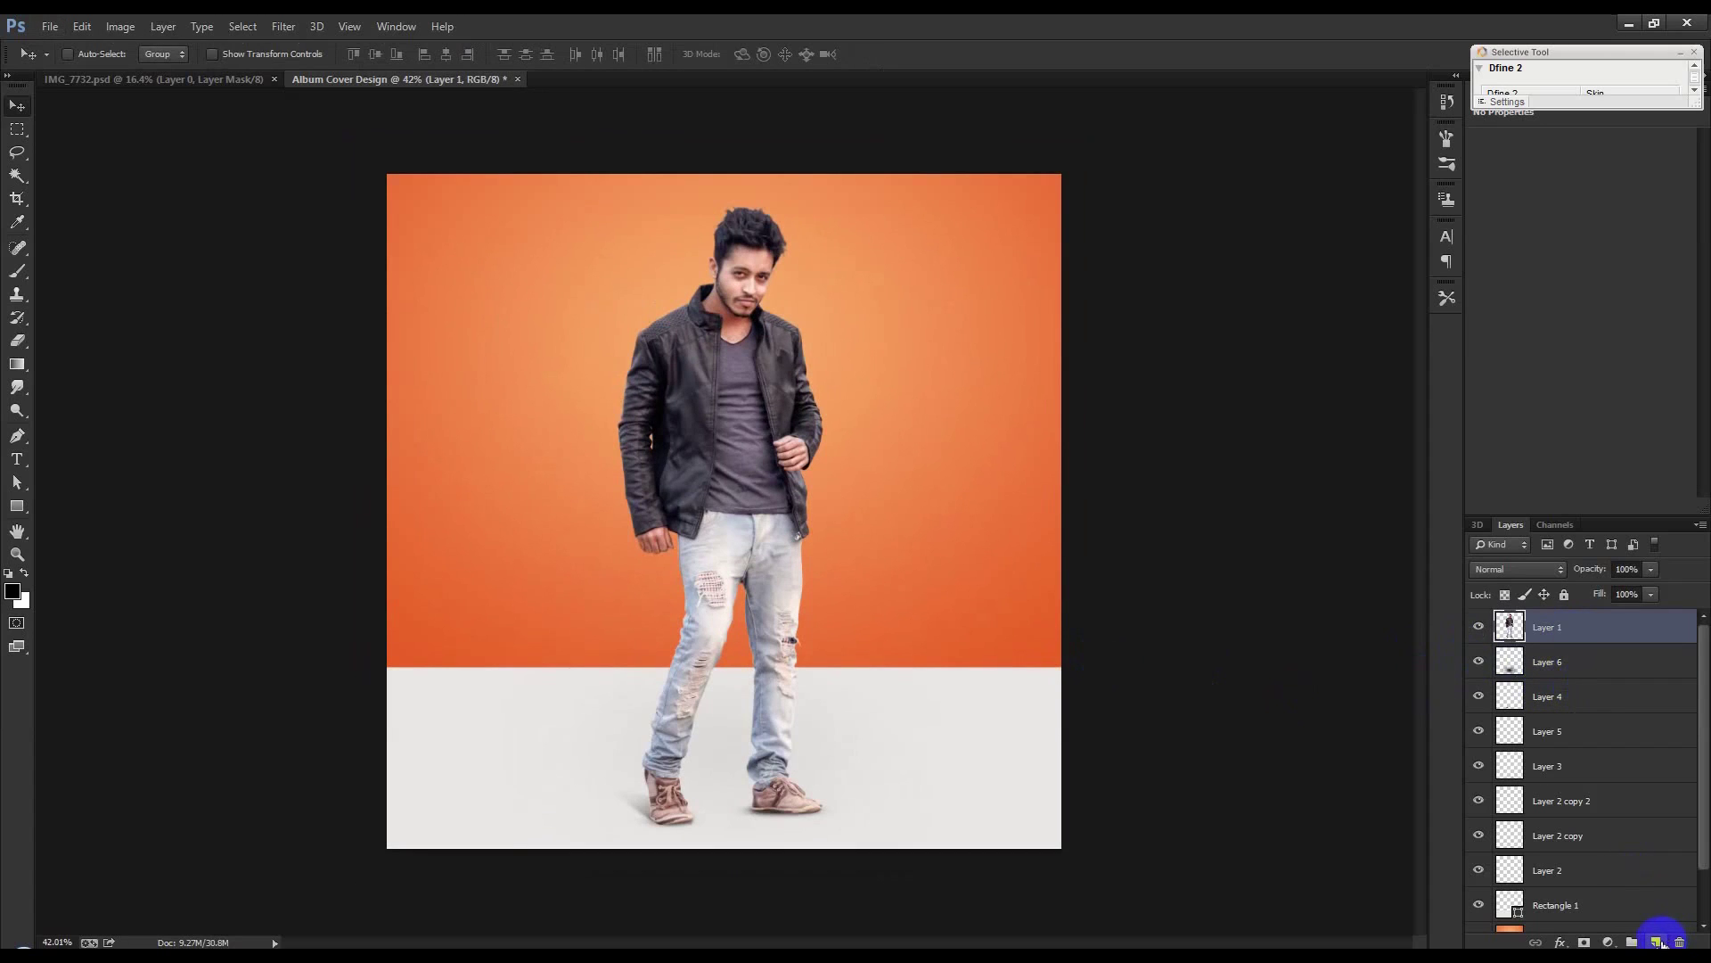
left_click(1656, 941)
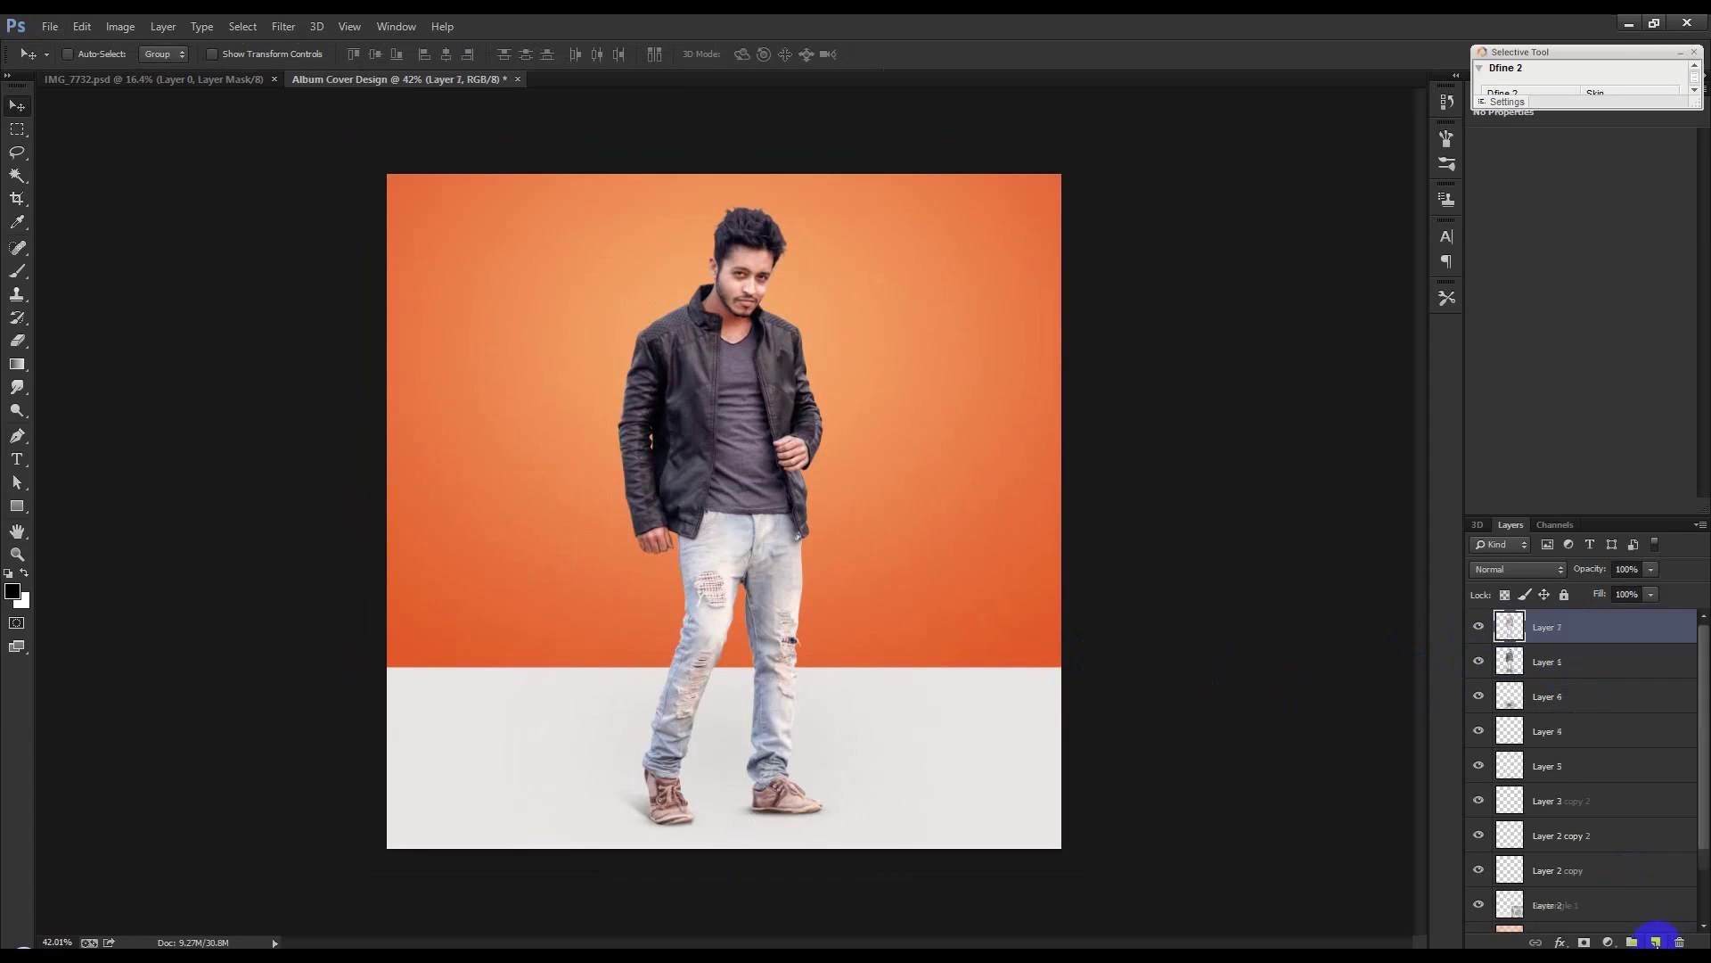
left_click(120, 26)
left_click(212, 303)
left_click(998, 281)
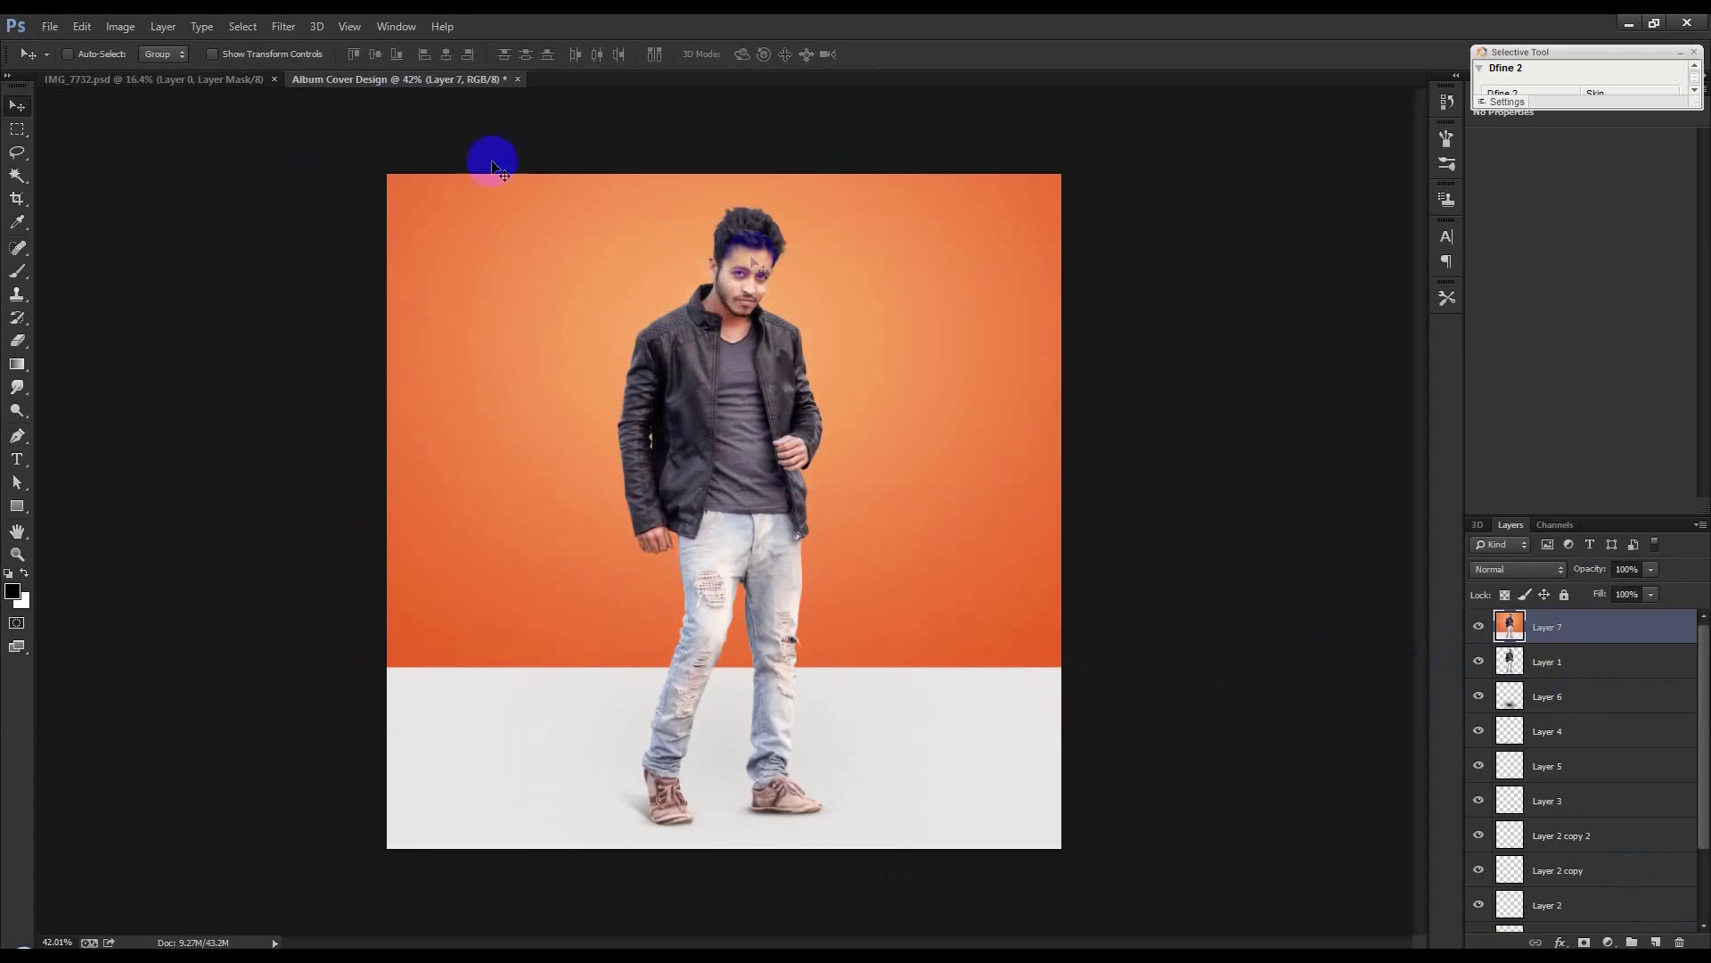
Apply the Camera Raw filter to the merged layer with a very slight dark post-crop vignette in Highlight Priority style
left_click(283, 27)
left_click(356, 137)
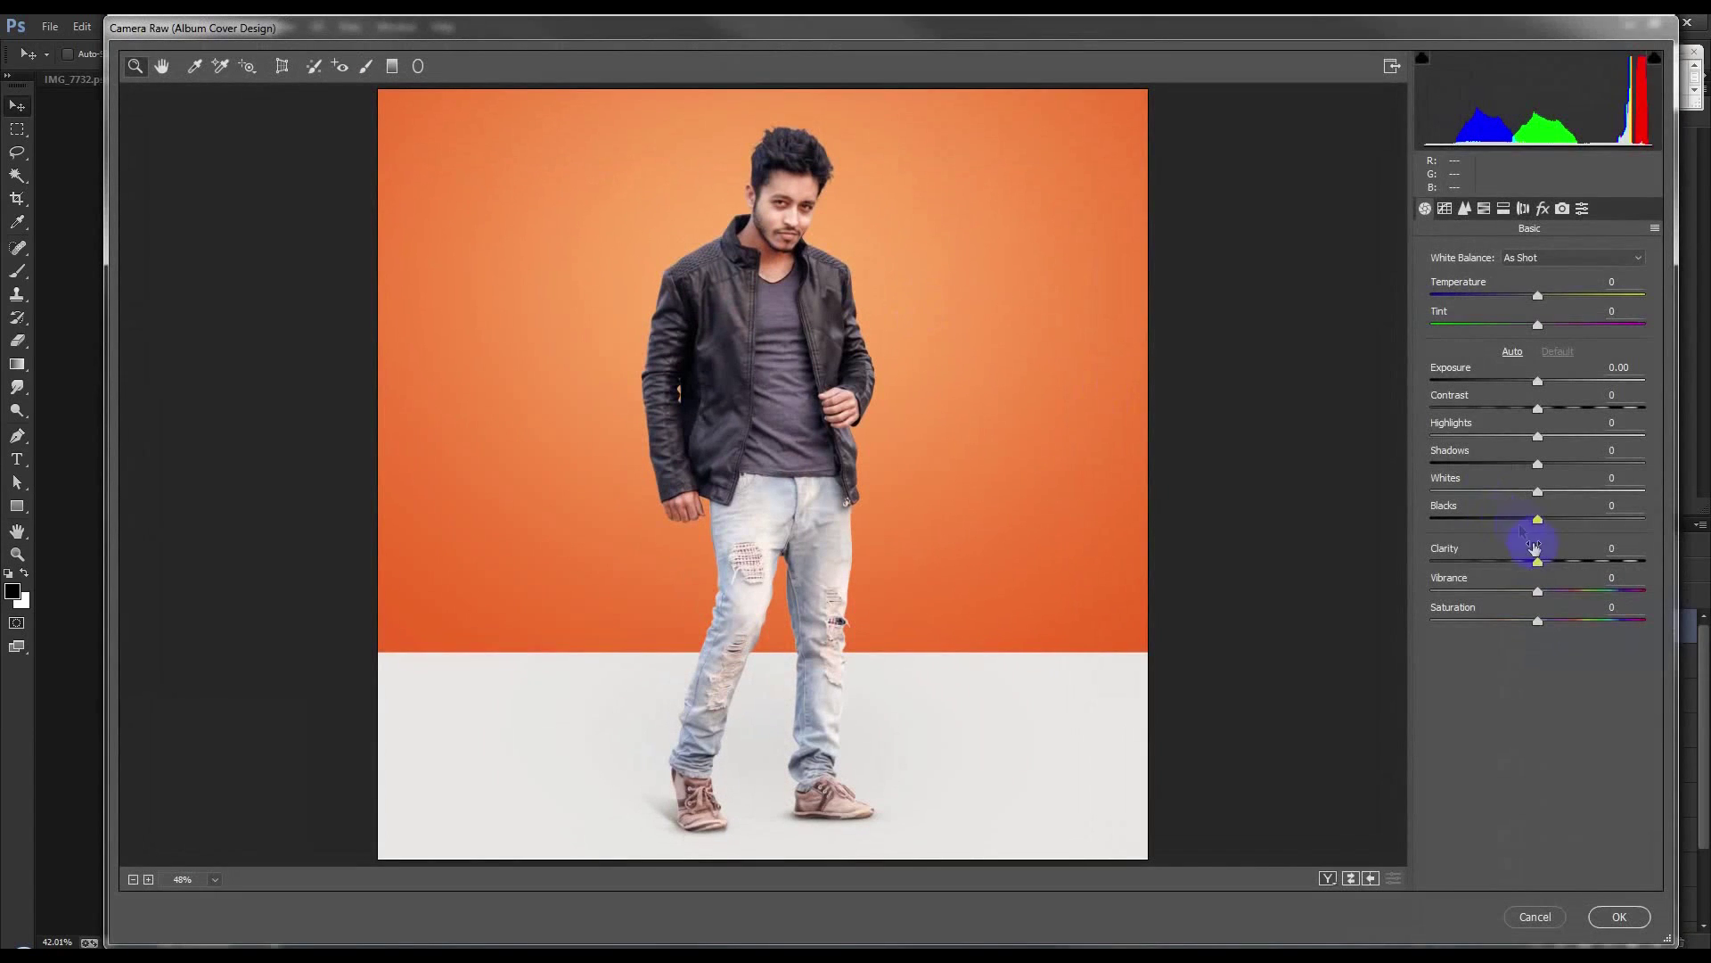
left_click_drag(1539, 566, 1540, 464)
mouse_move(1534, 406)
left_mouse_down()
mouse_move(1495, 408)
mouse_move(1569, 405)
mouse_move(1535, 408)
mouse_move(1555, 435)
mouse_move(1530, 437)
left_mouse_up()
left_click(1552, 207)
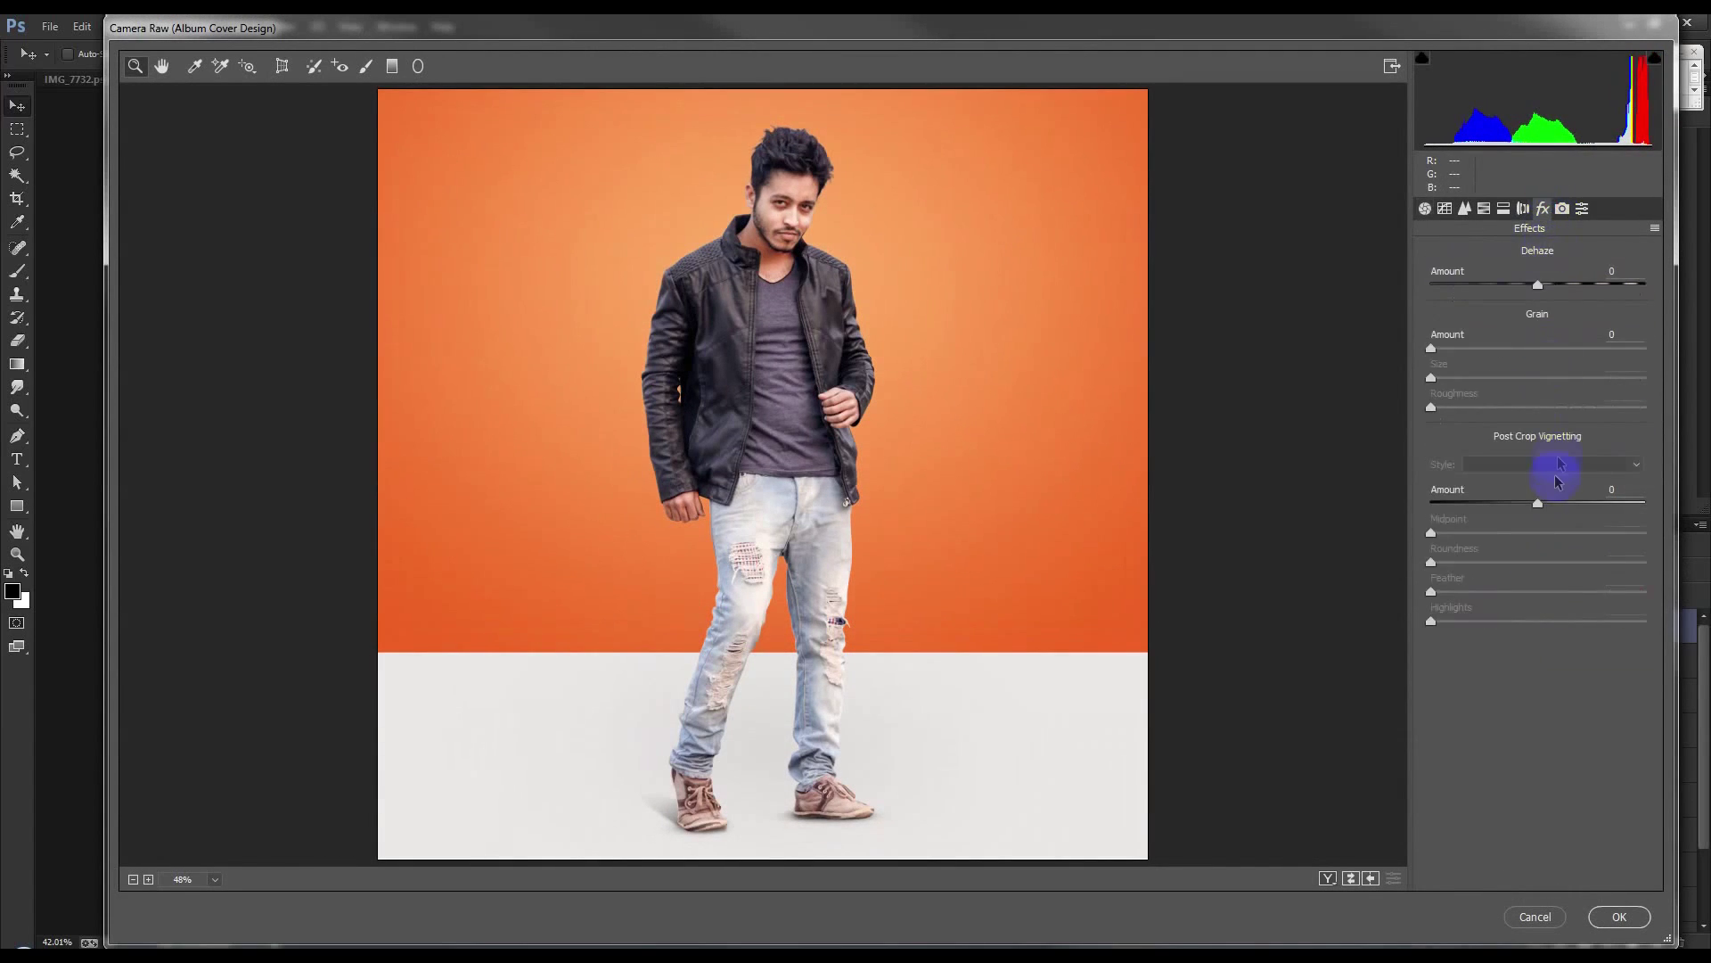
mouse_move(1537, 505)
left_mouse_down()
mouse_move(1501, 500)
mouse_move(1537, 502)
left_mouse_up()
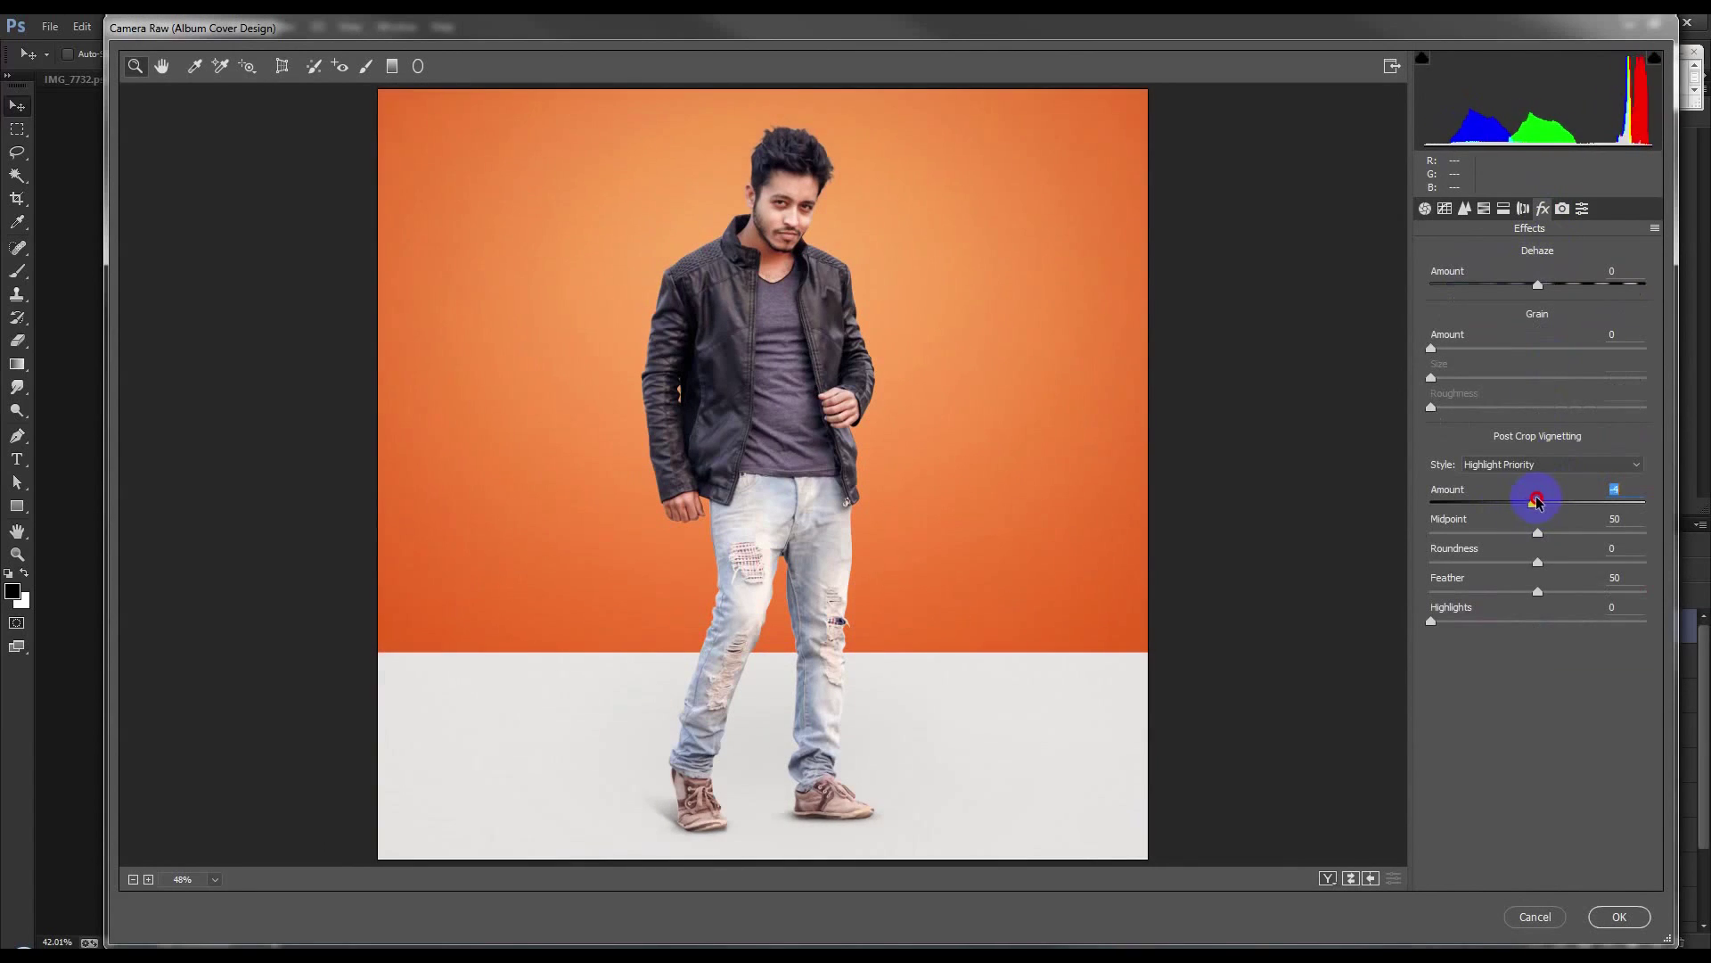
left_click(1619, 917)
Add the text ALBUM across the man's thighs in Lato Thin at 65 pt
scroll(852, 403, "up", 1)
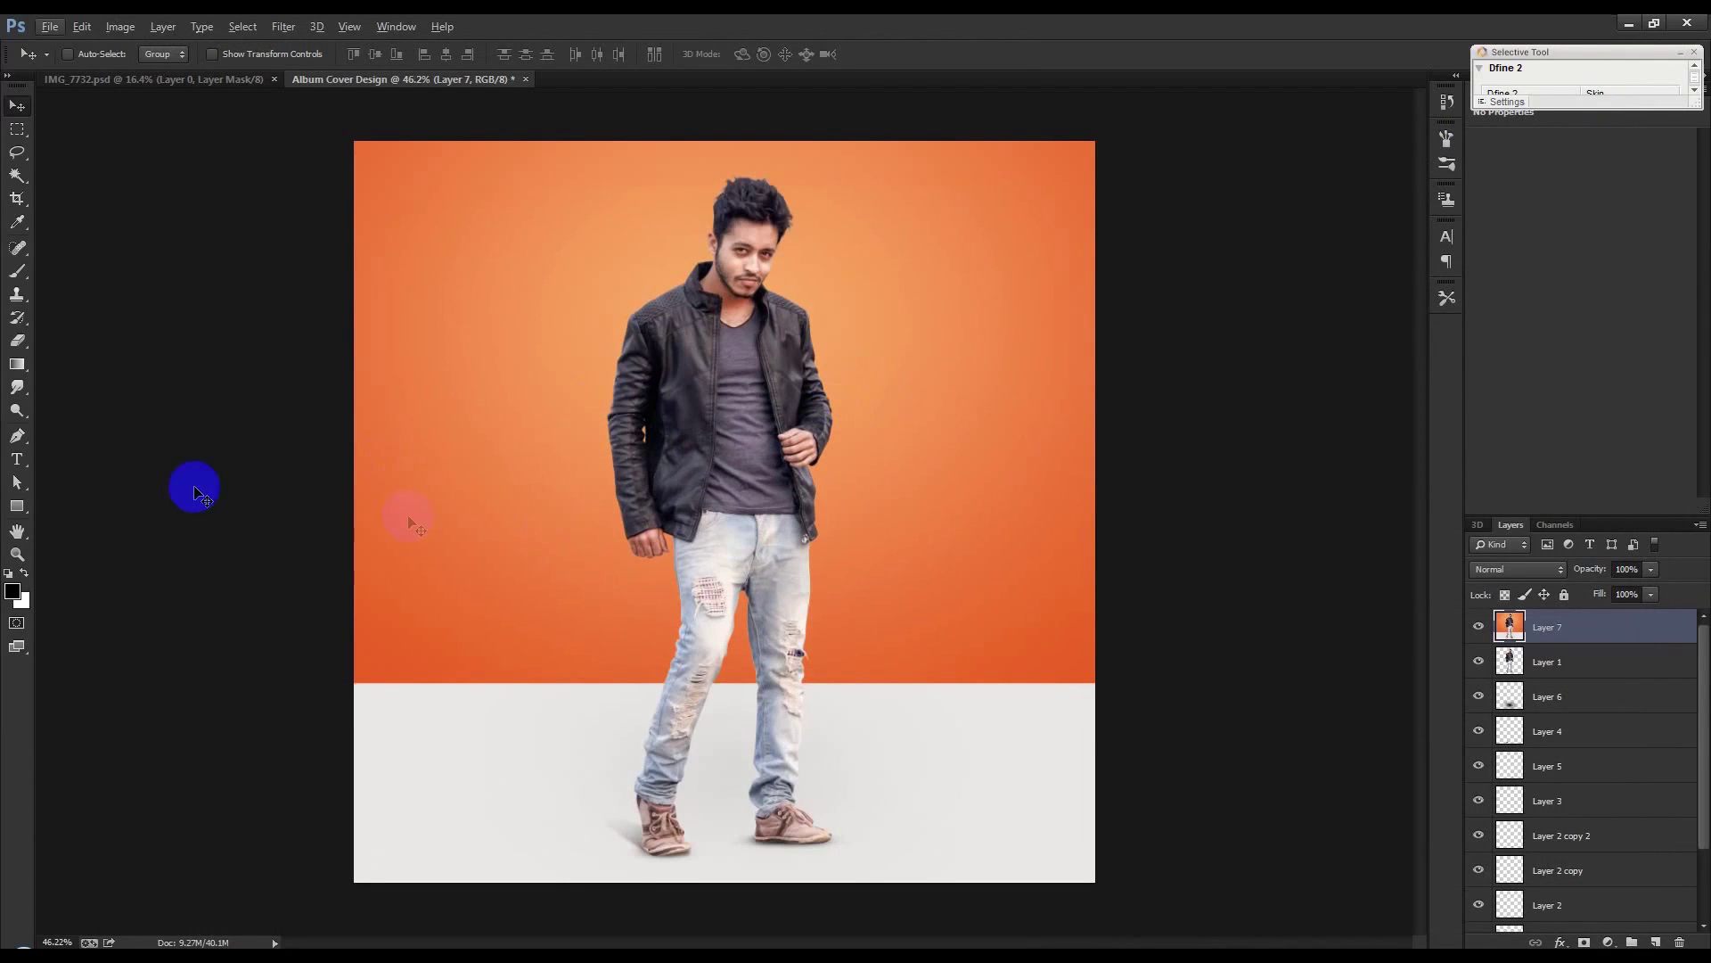
left_click(17, 459)
left_click(565, 629)
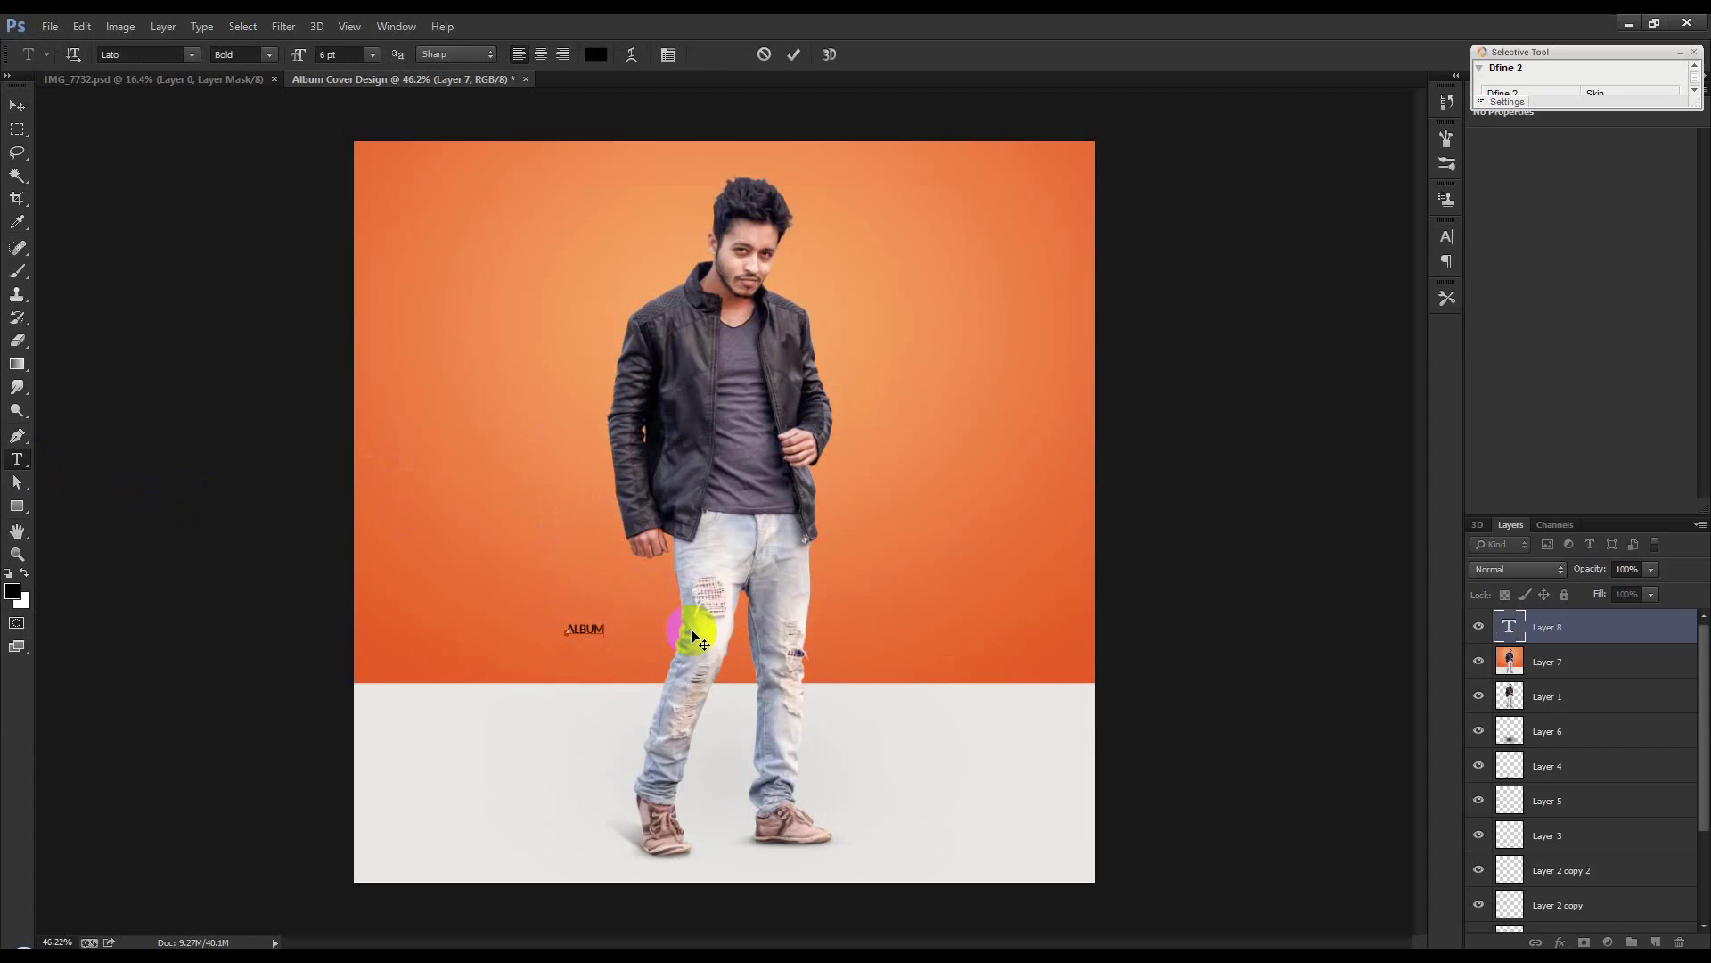
left_click_drag(298, 54, 349, 120)
left_click_drag(761, 332, 742, 353)
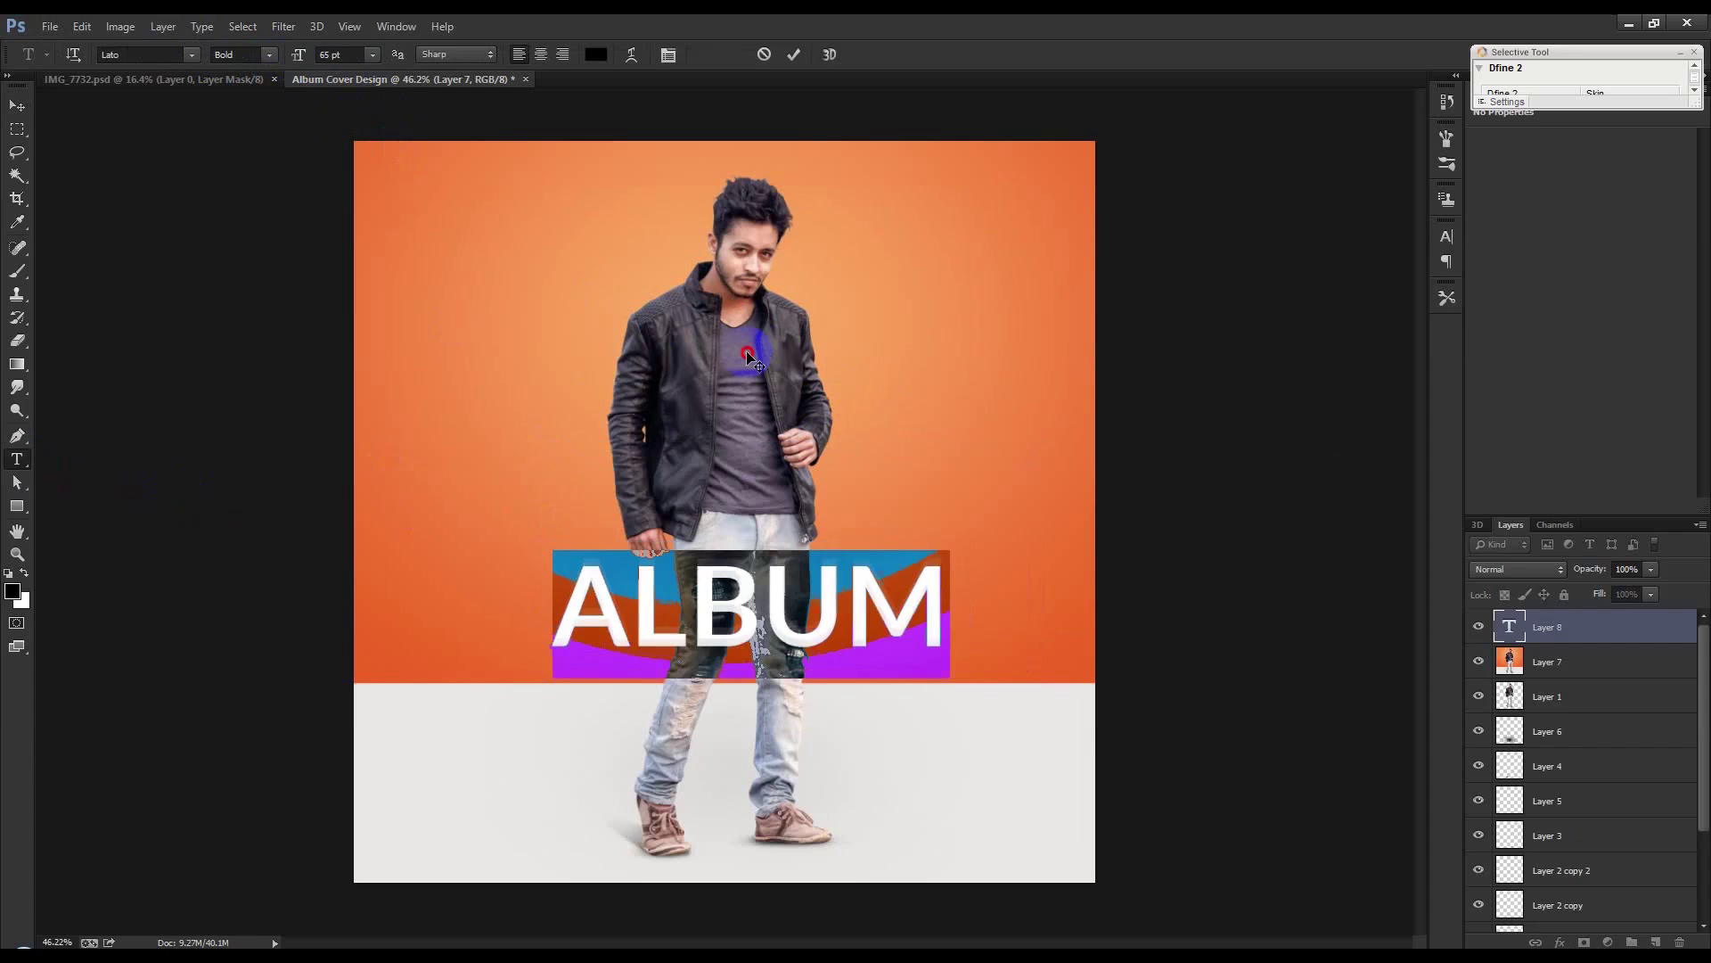
left_click(270, 56)
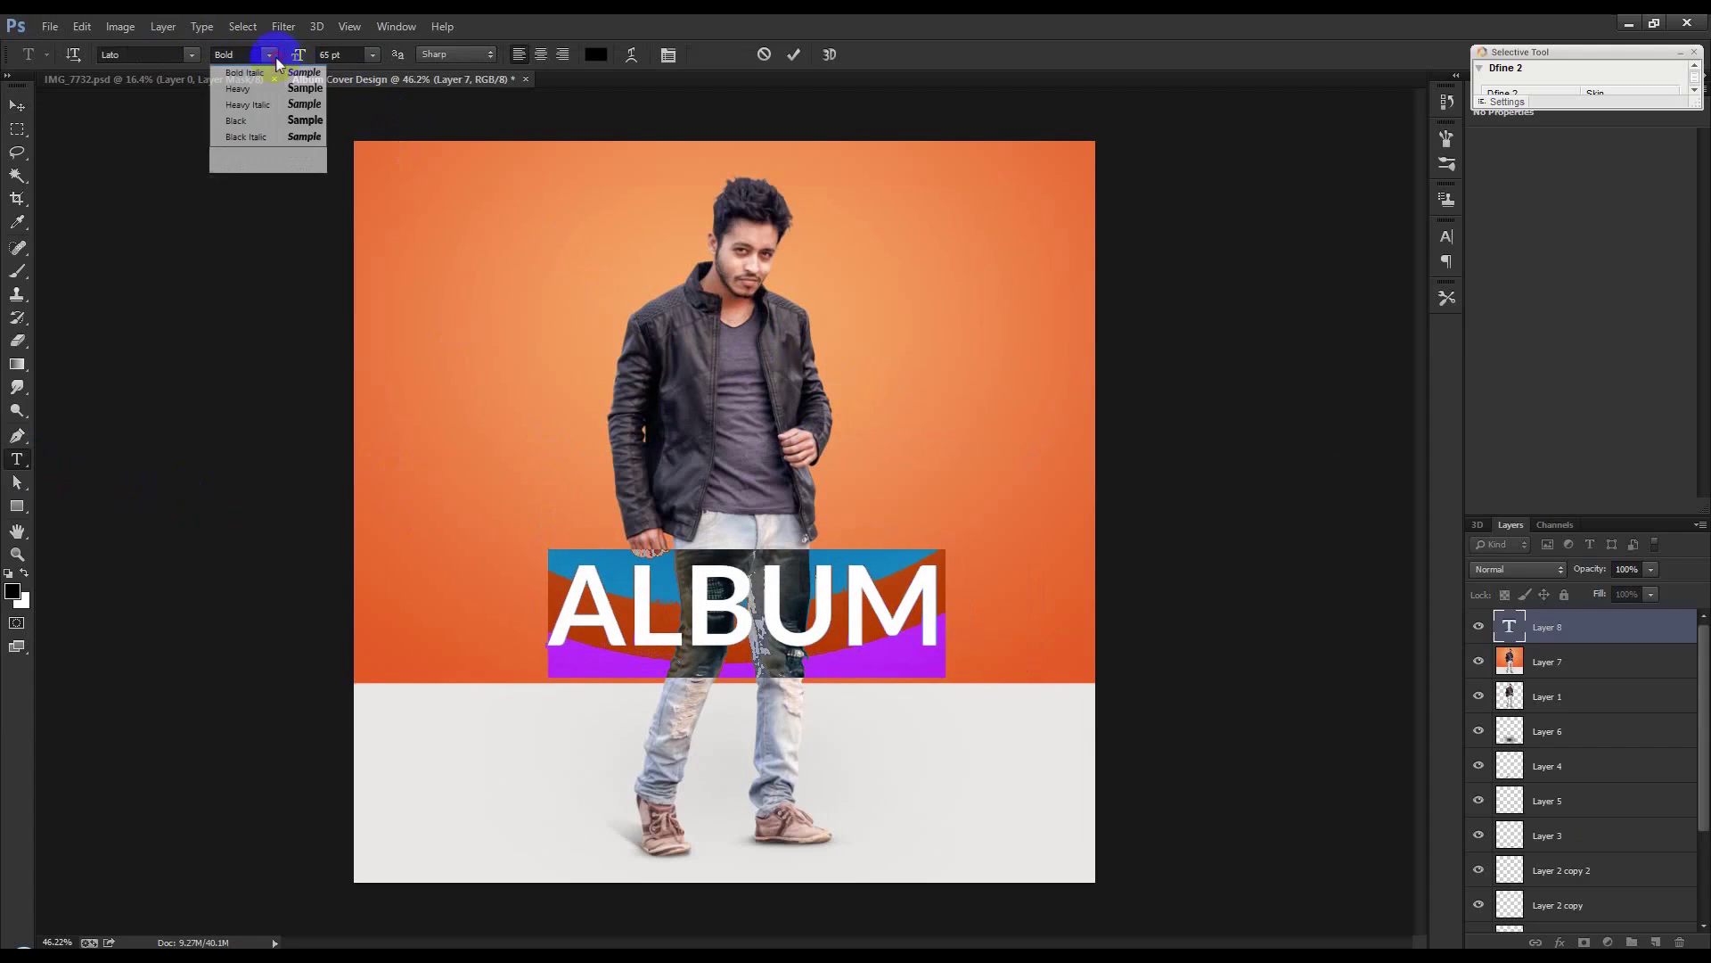
left_click(260, 103)
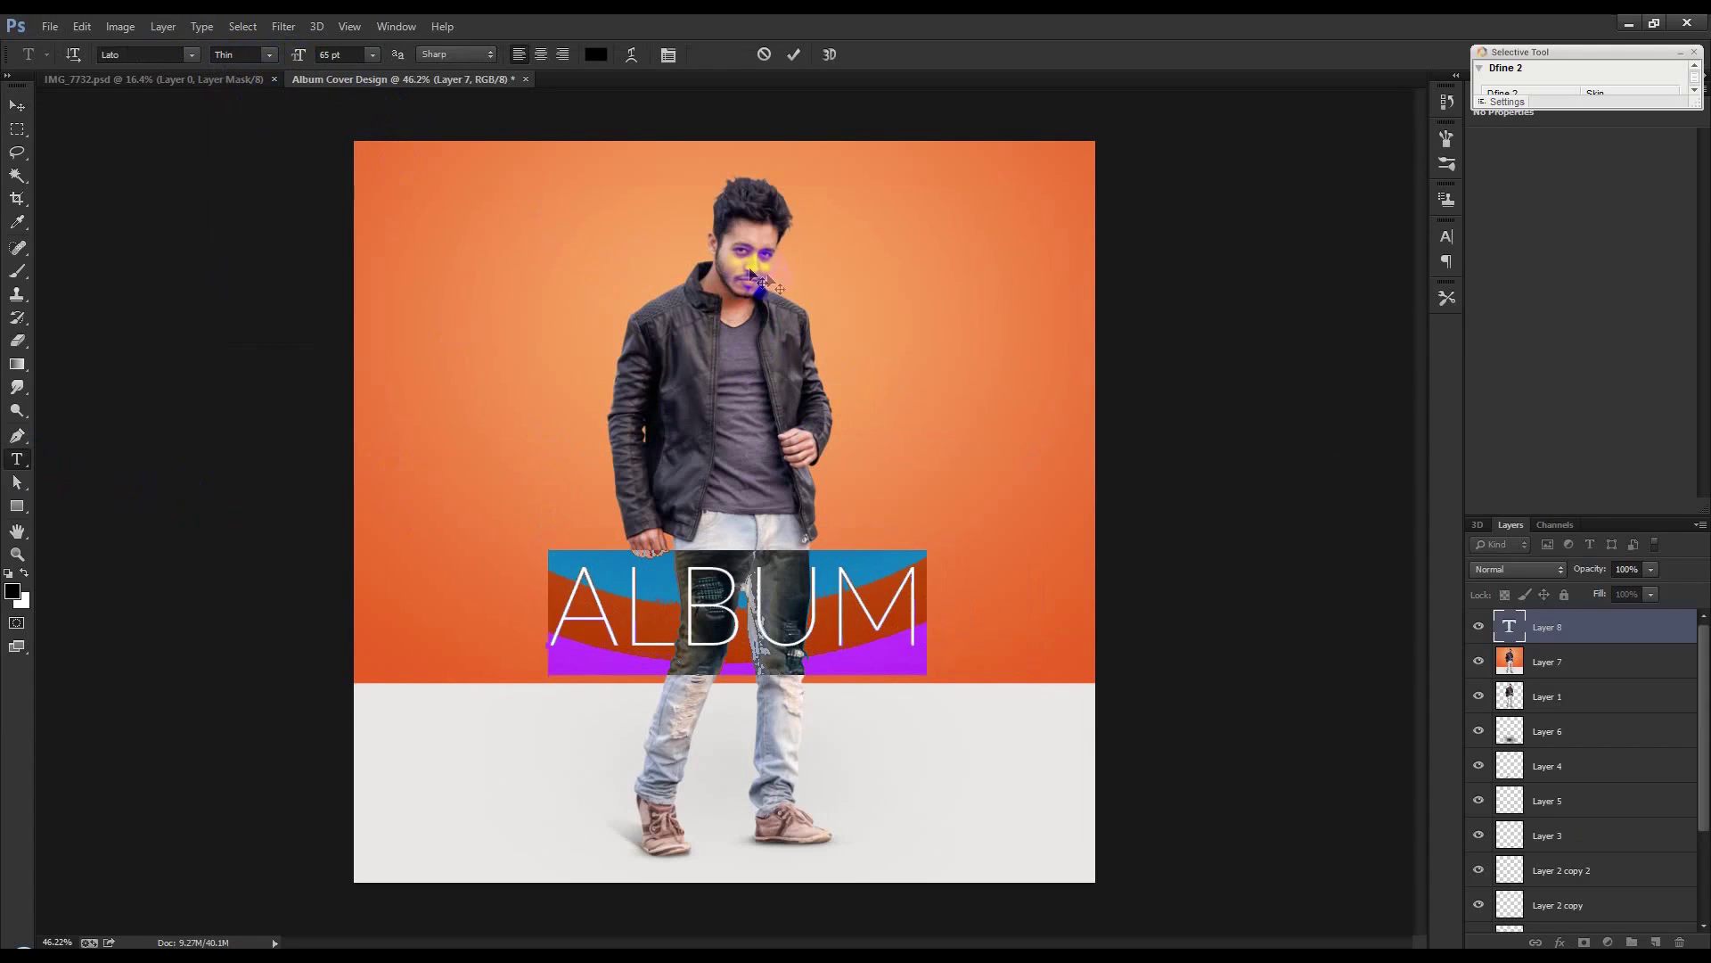
left_click(798, 55)
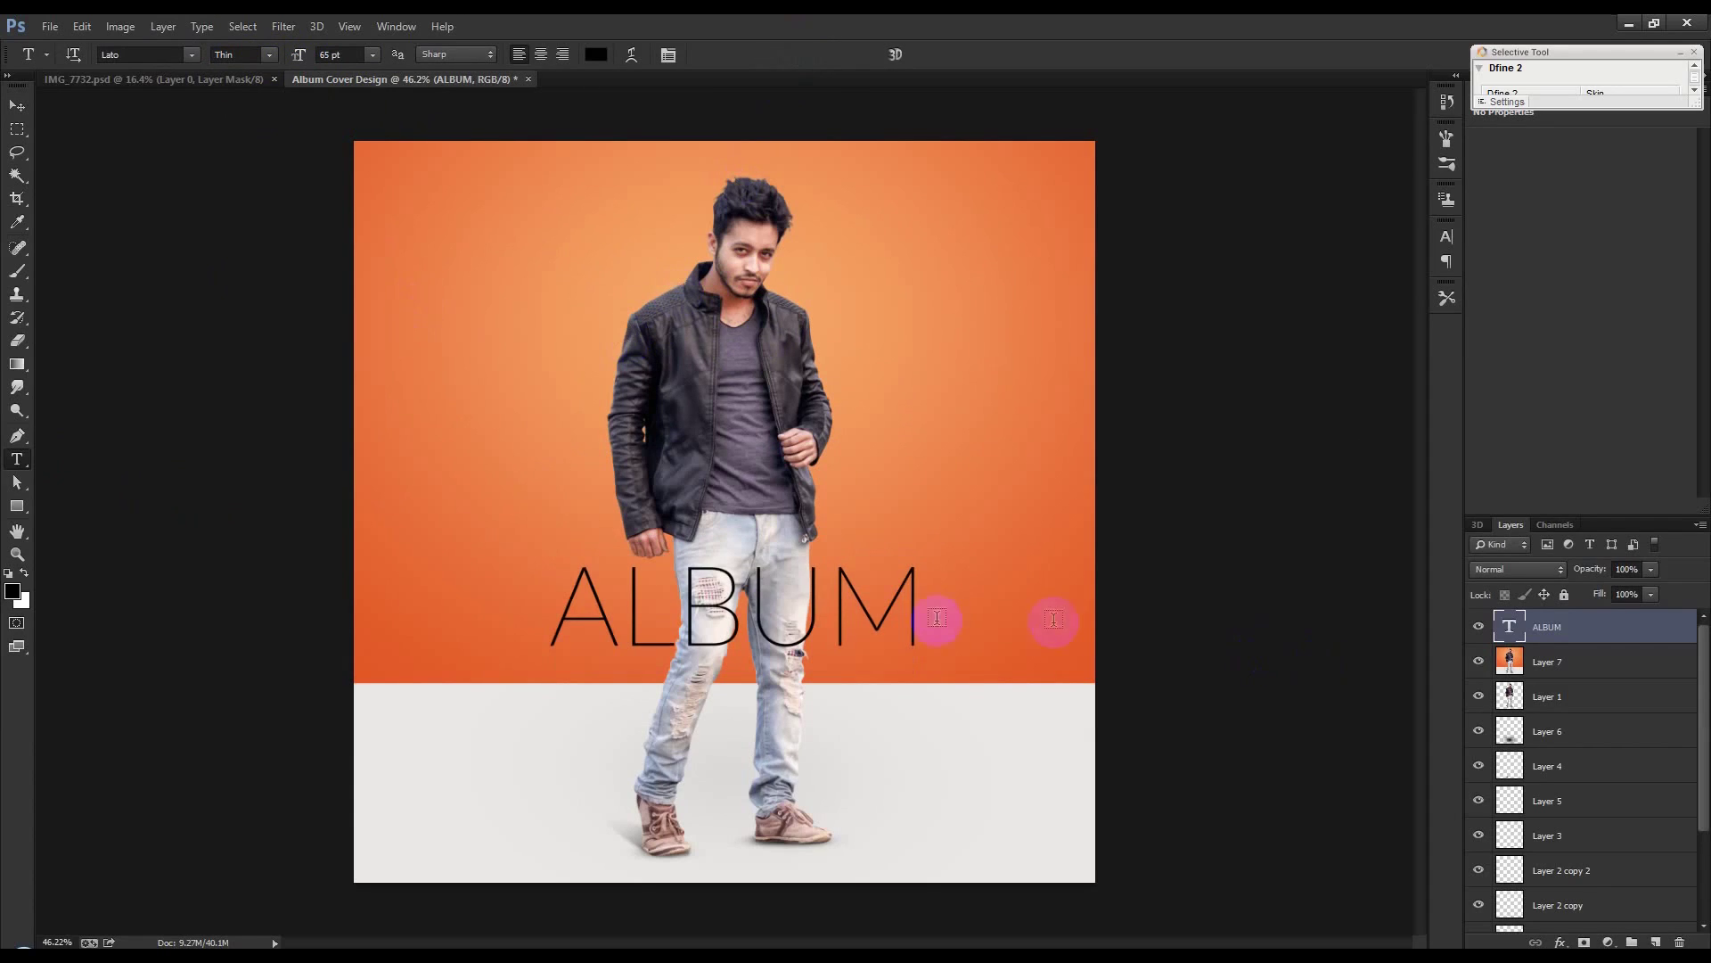
Recolour the ALBUM text with the light grey of the floor, e7e5e3
left_click(905, 604)
key("ctrl+a")
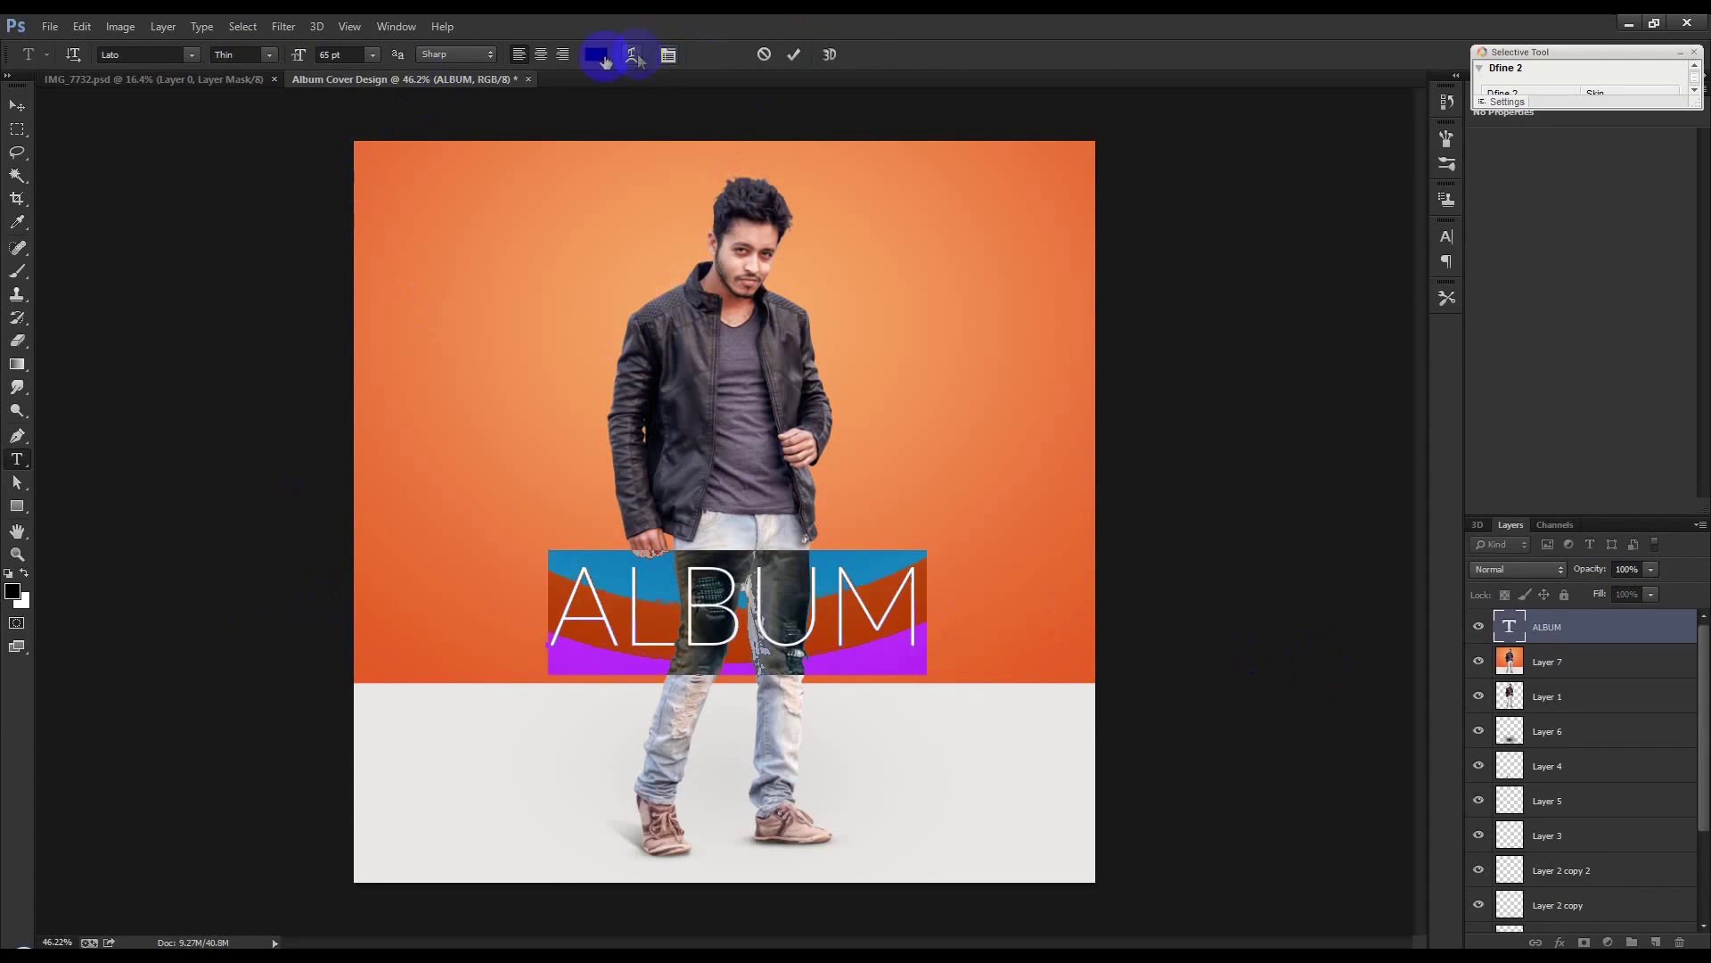
left_click(595, 54)
left_click(573, 745)
left_click(1346, 299)
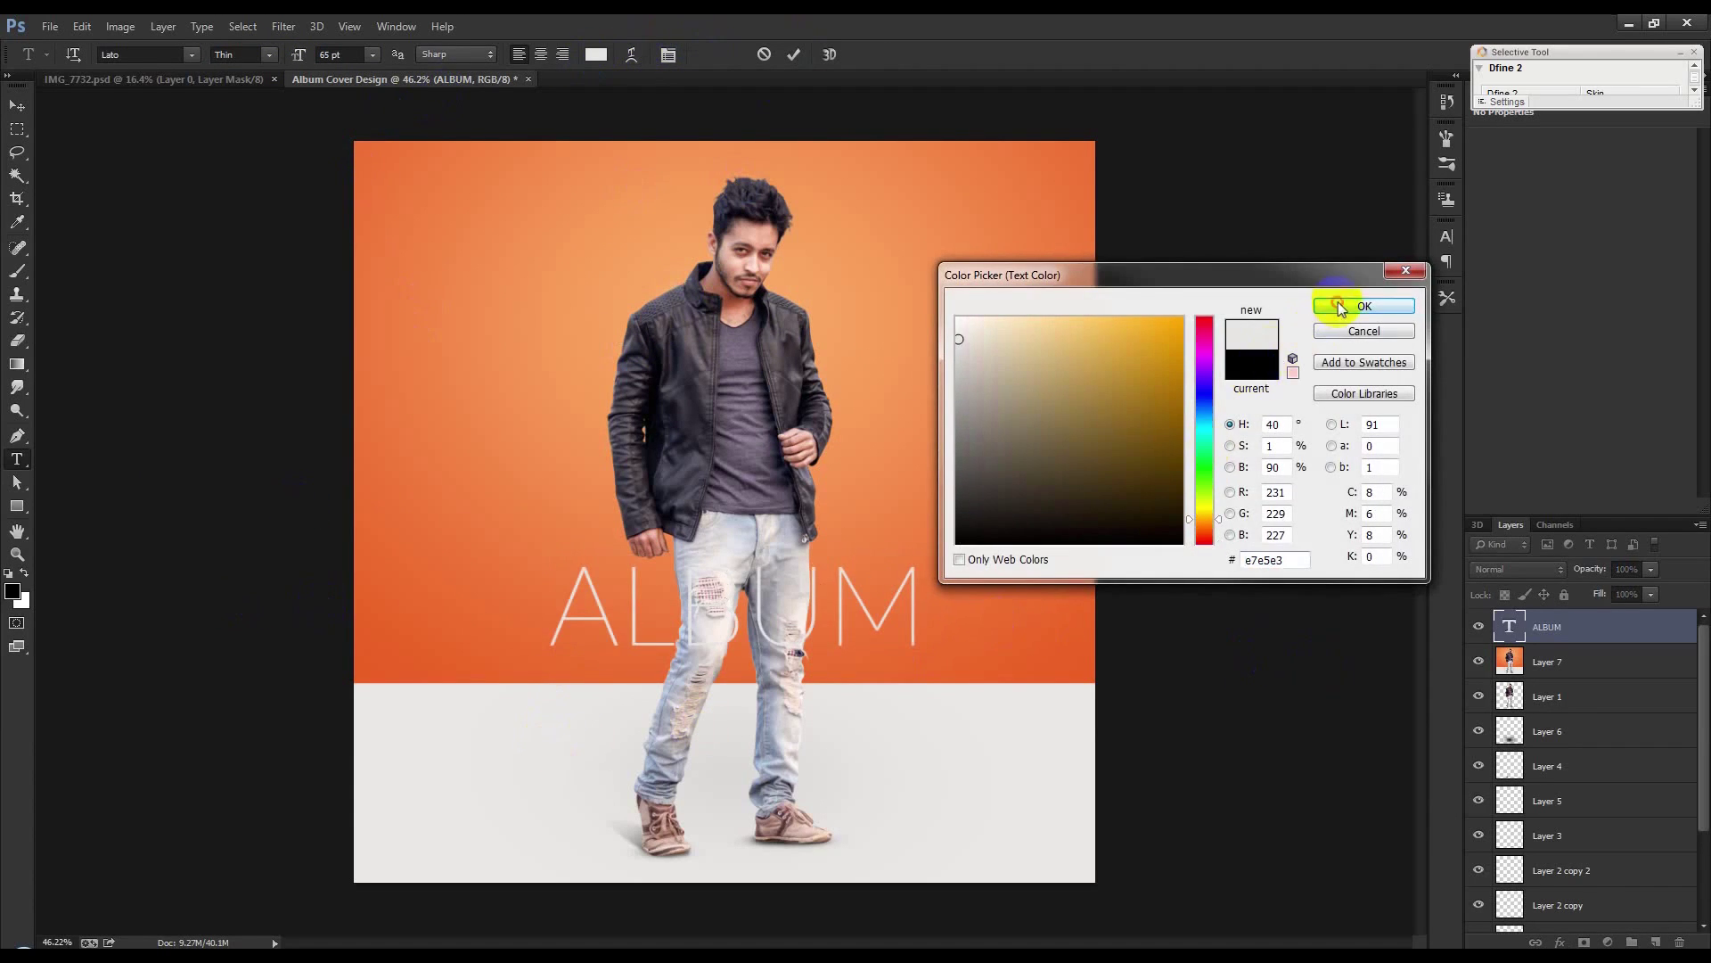
Move the ALBUM text up to the man's chest and place a duplicate of it directly below
left_click(17, 105)
left_click_drag(894, 662, 891, 435)
scroll(831, 458, "up", 4)
left_click_drag(841, 354, 843, 466)
left_click_drag(936, 520, 936, 520)
Replace the wording of the duplicated text layer with COVER
left_click(1510, 629)
double_click(1511, 630)
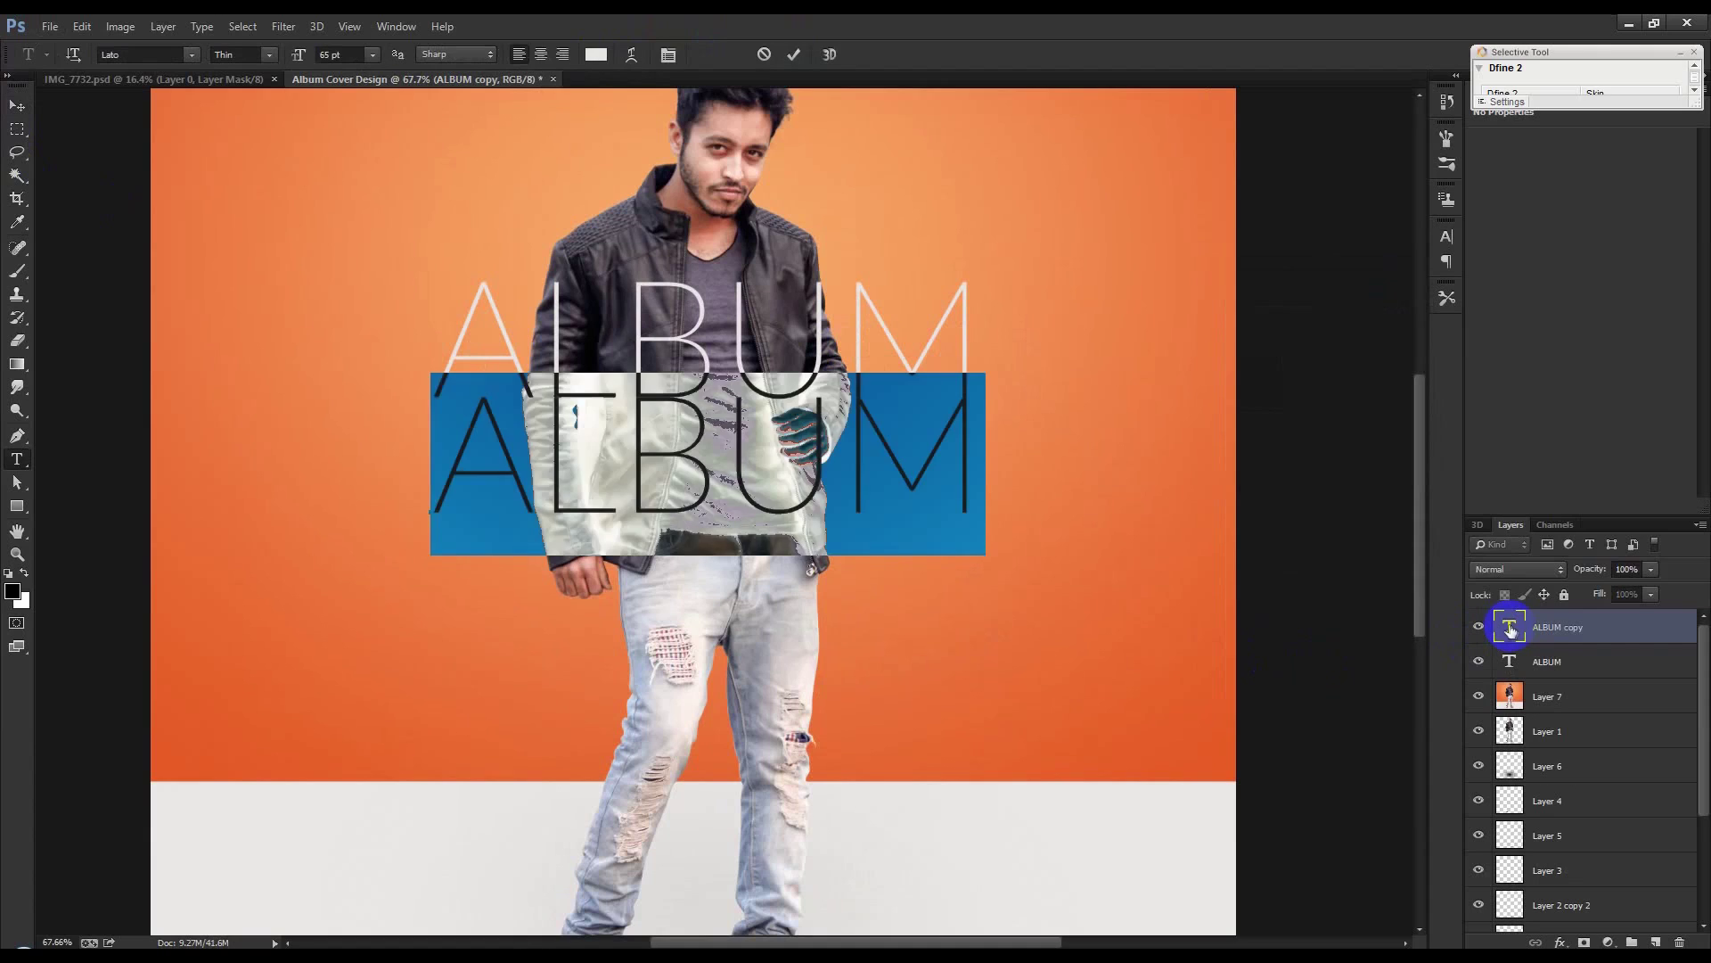
type("COVER")
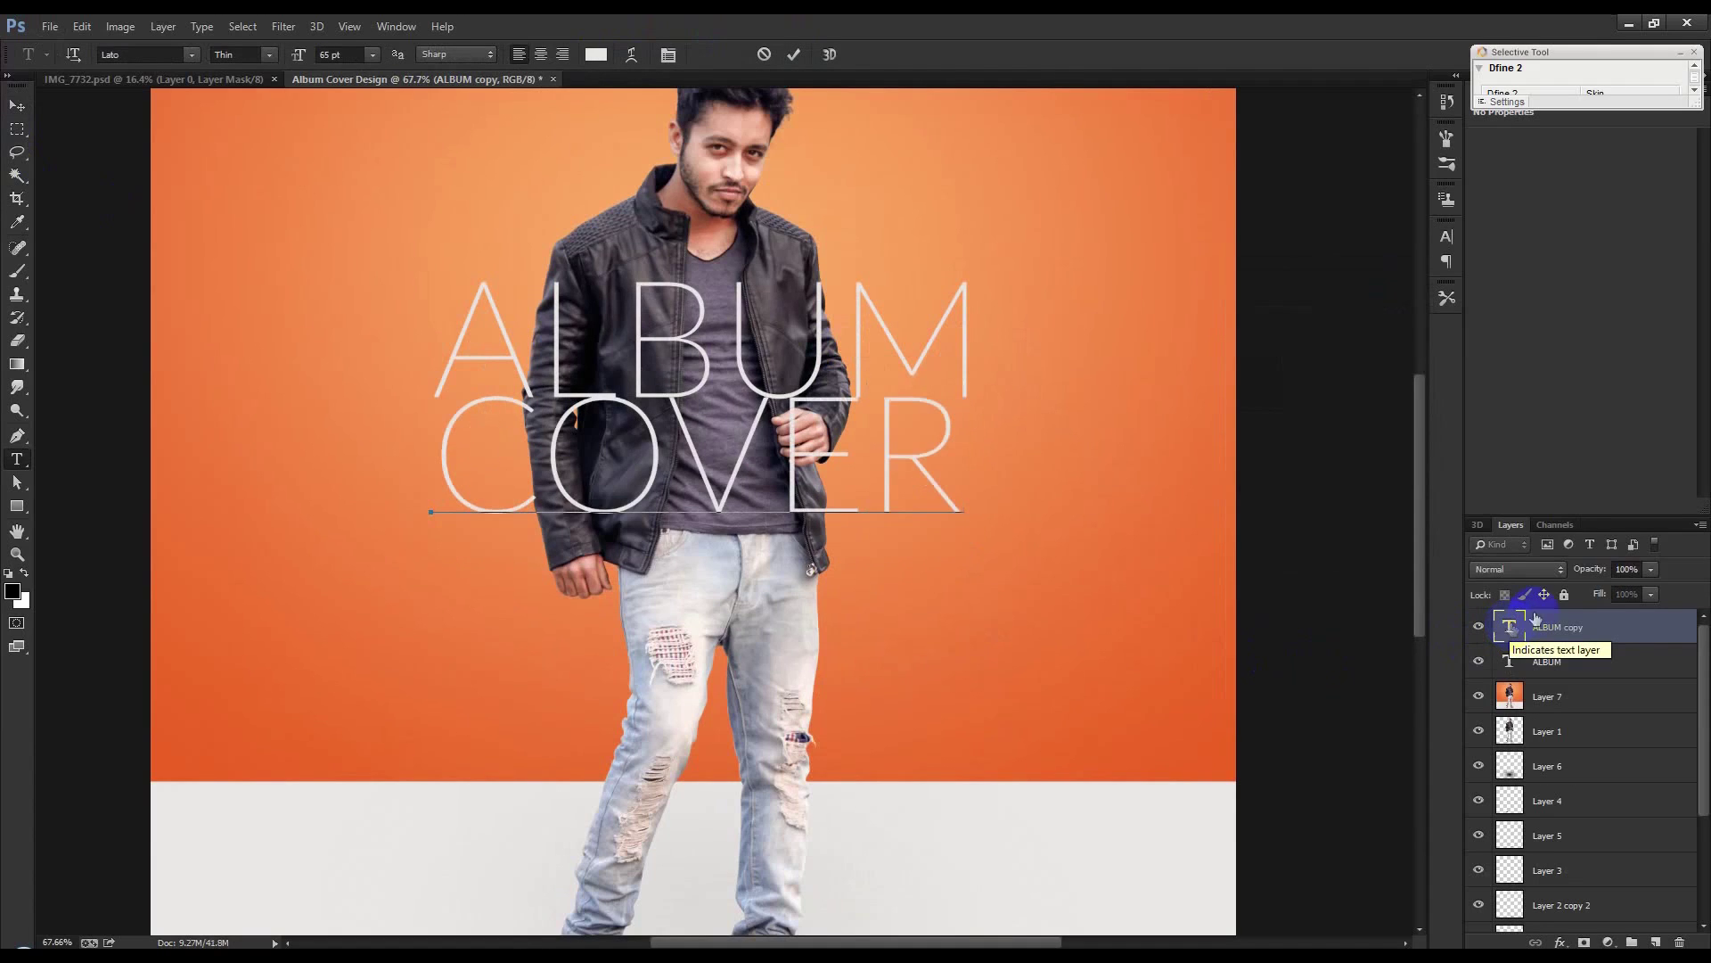
left_click(795, 56)
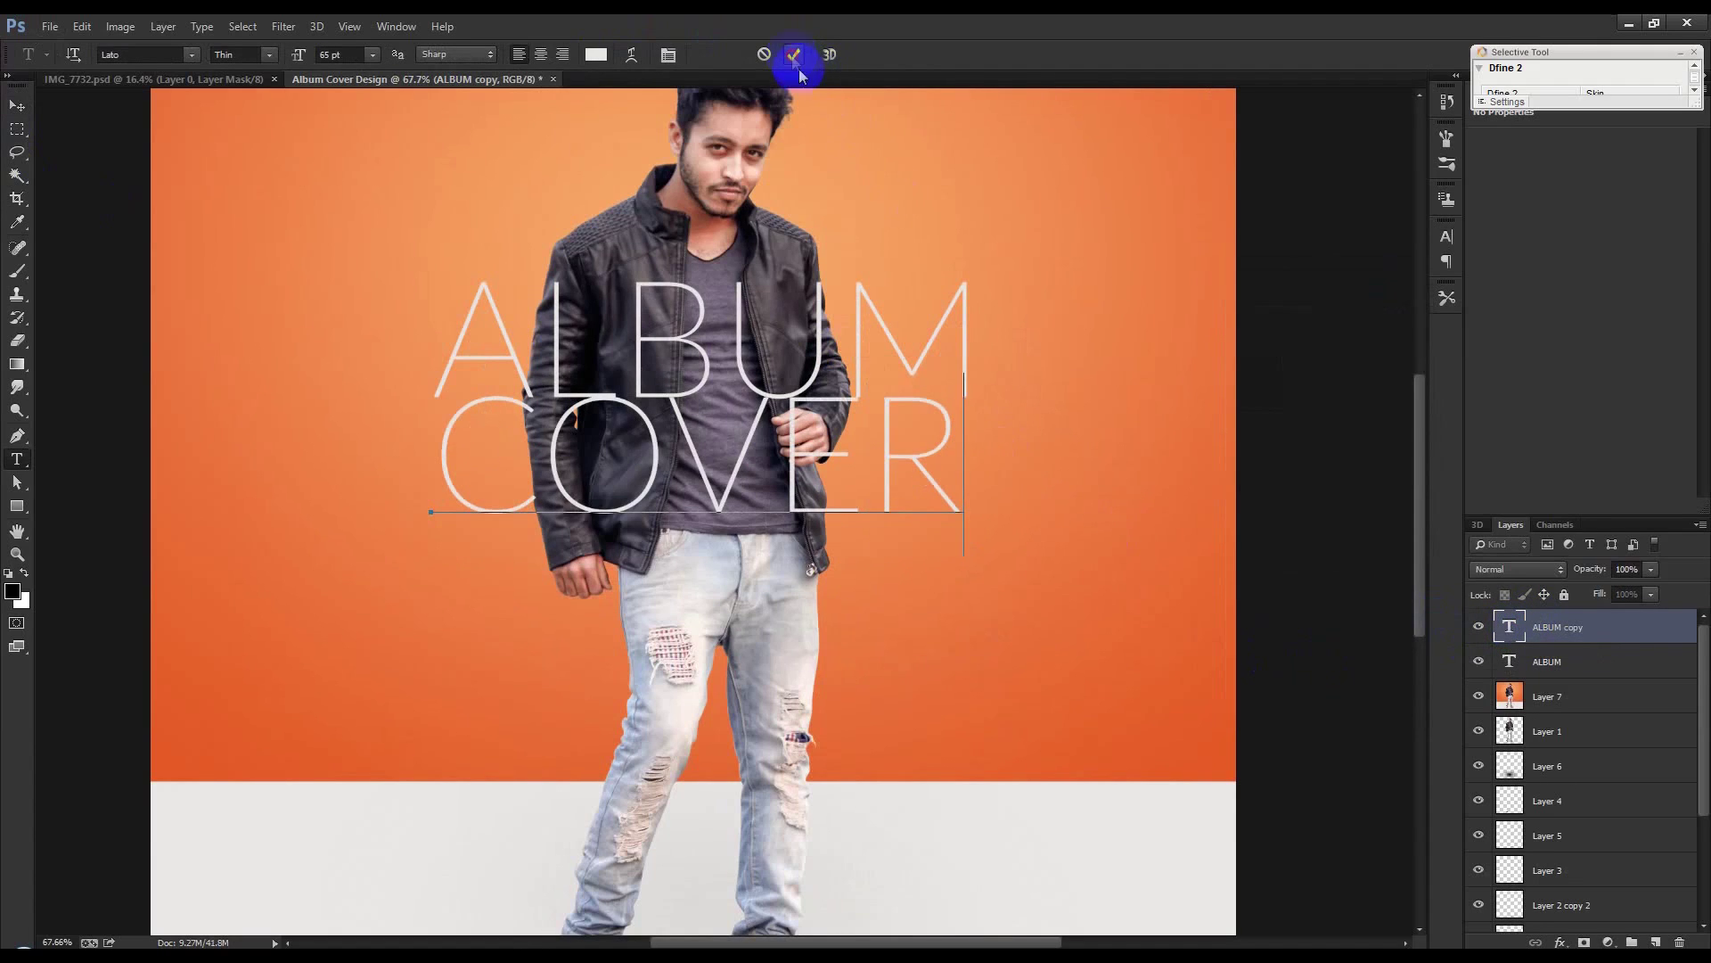
Scale the COVER text to about 131% and position it centred directly beneath ALBUM
key("ctrl+t")
left_click_drag(957, 546, 825, 465)
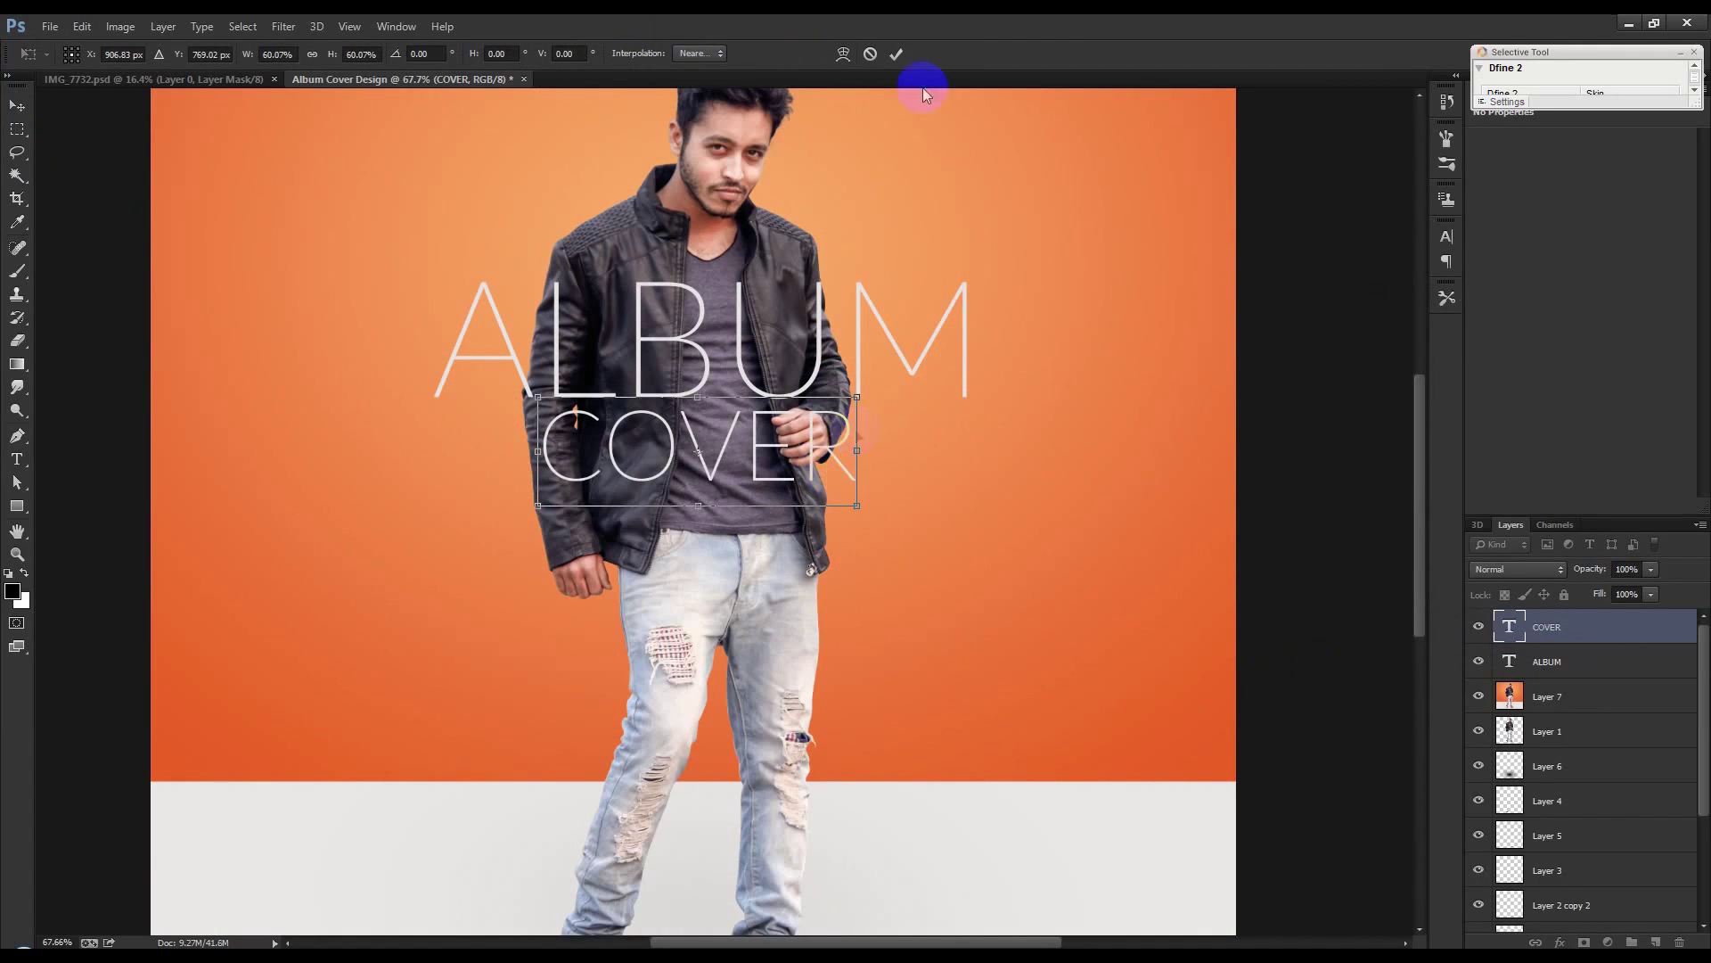
left_click(858, 450)
left_click_drag(932, 525, 1097, 535)
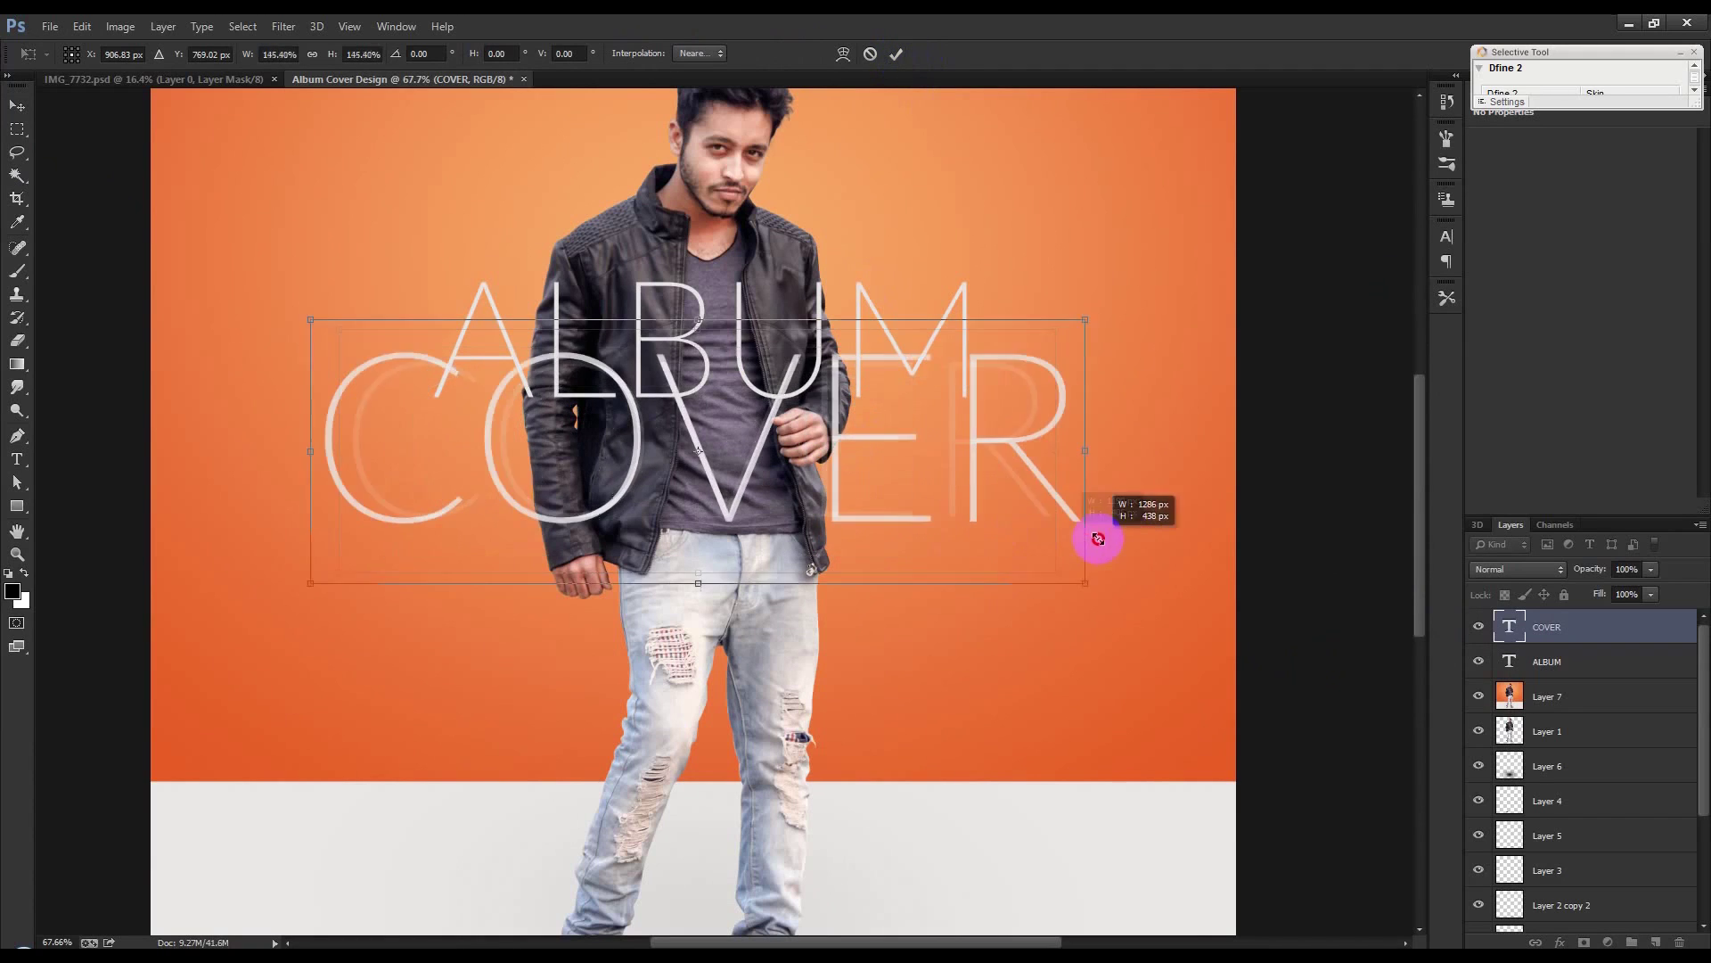
left_click_drag(1020, 485, 1025, 533)
left_click_drag(1080, 620, 1029, 571)
left_click_drag(989, 532, 990, 542)
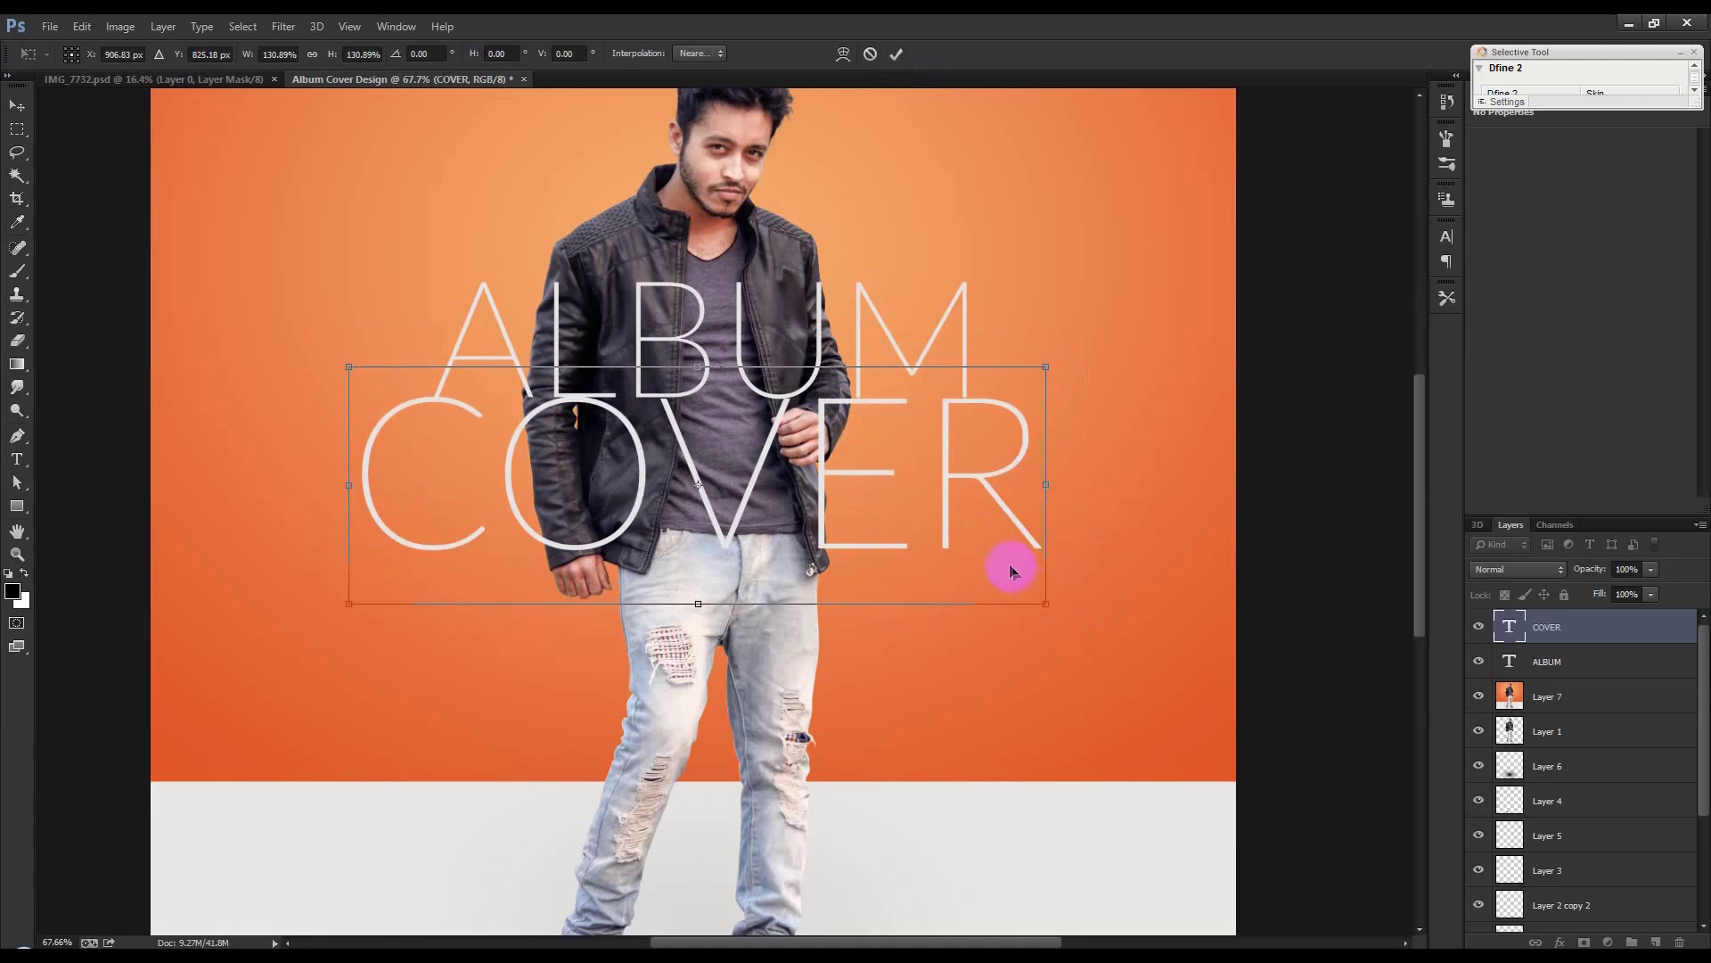
key("Return")
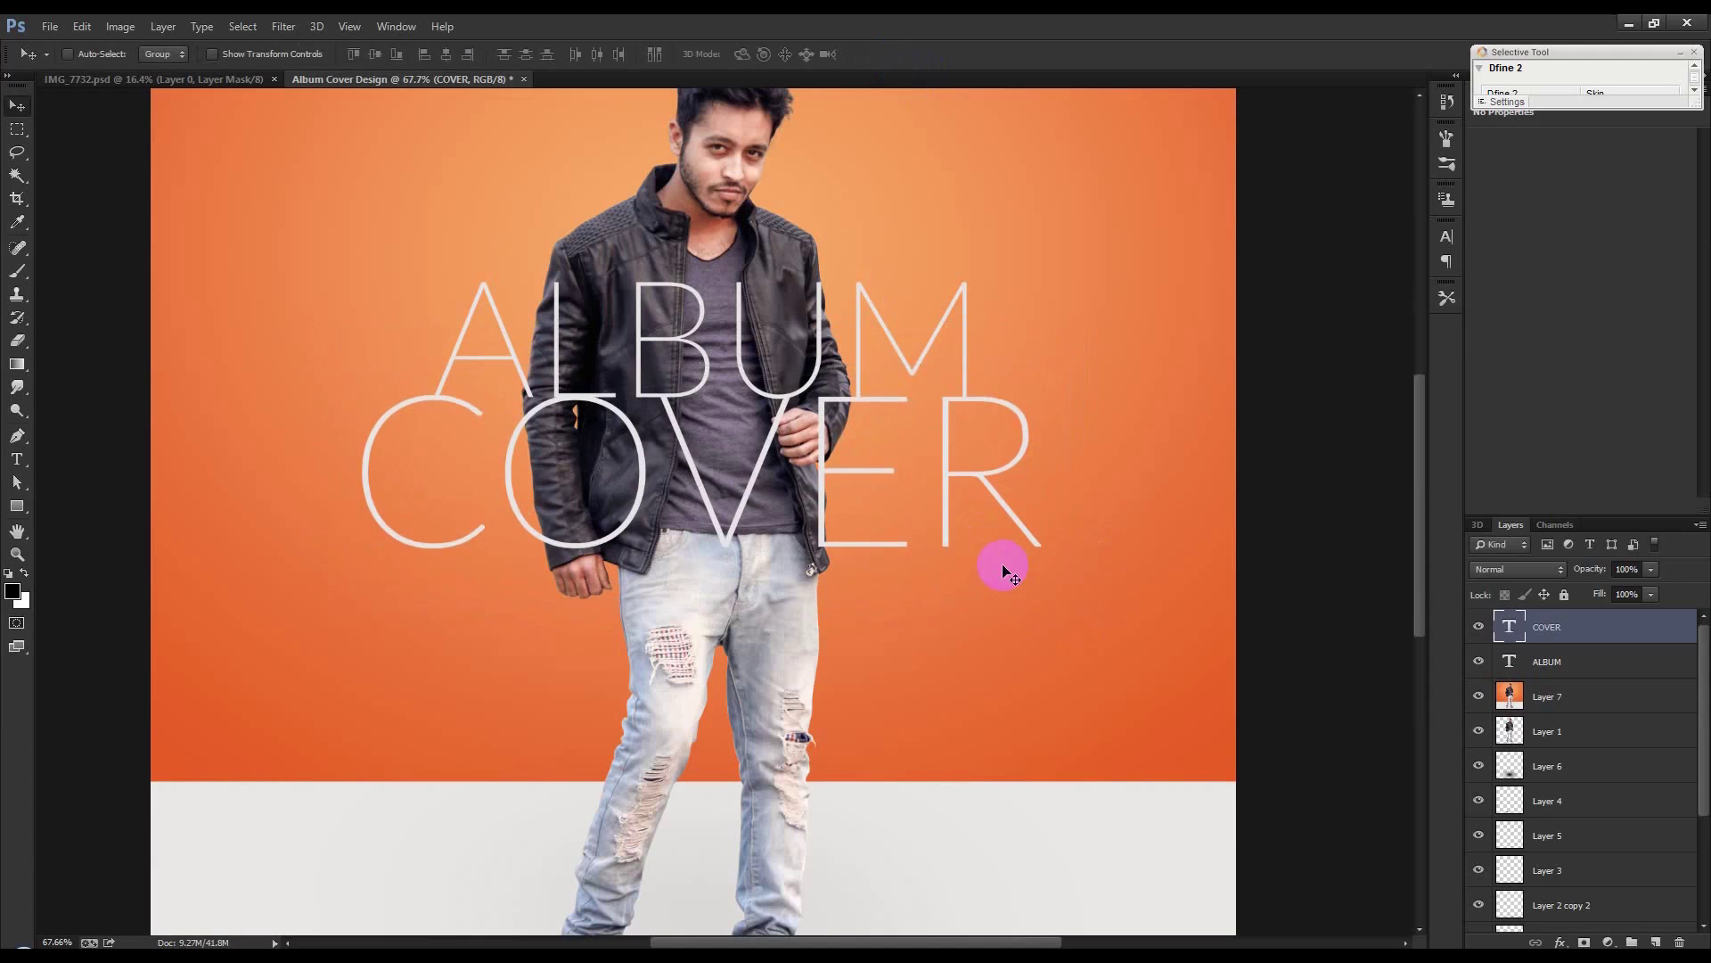
Move the ALBUM and COVER text layers together slightly lower, across the man's waist
scroll(1002, 571, "down", 4, "alt")
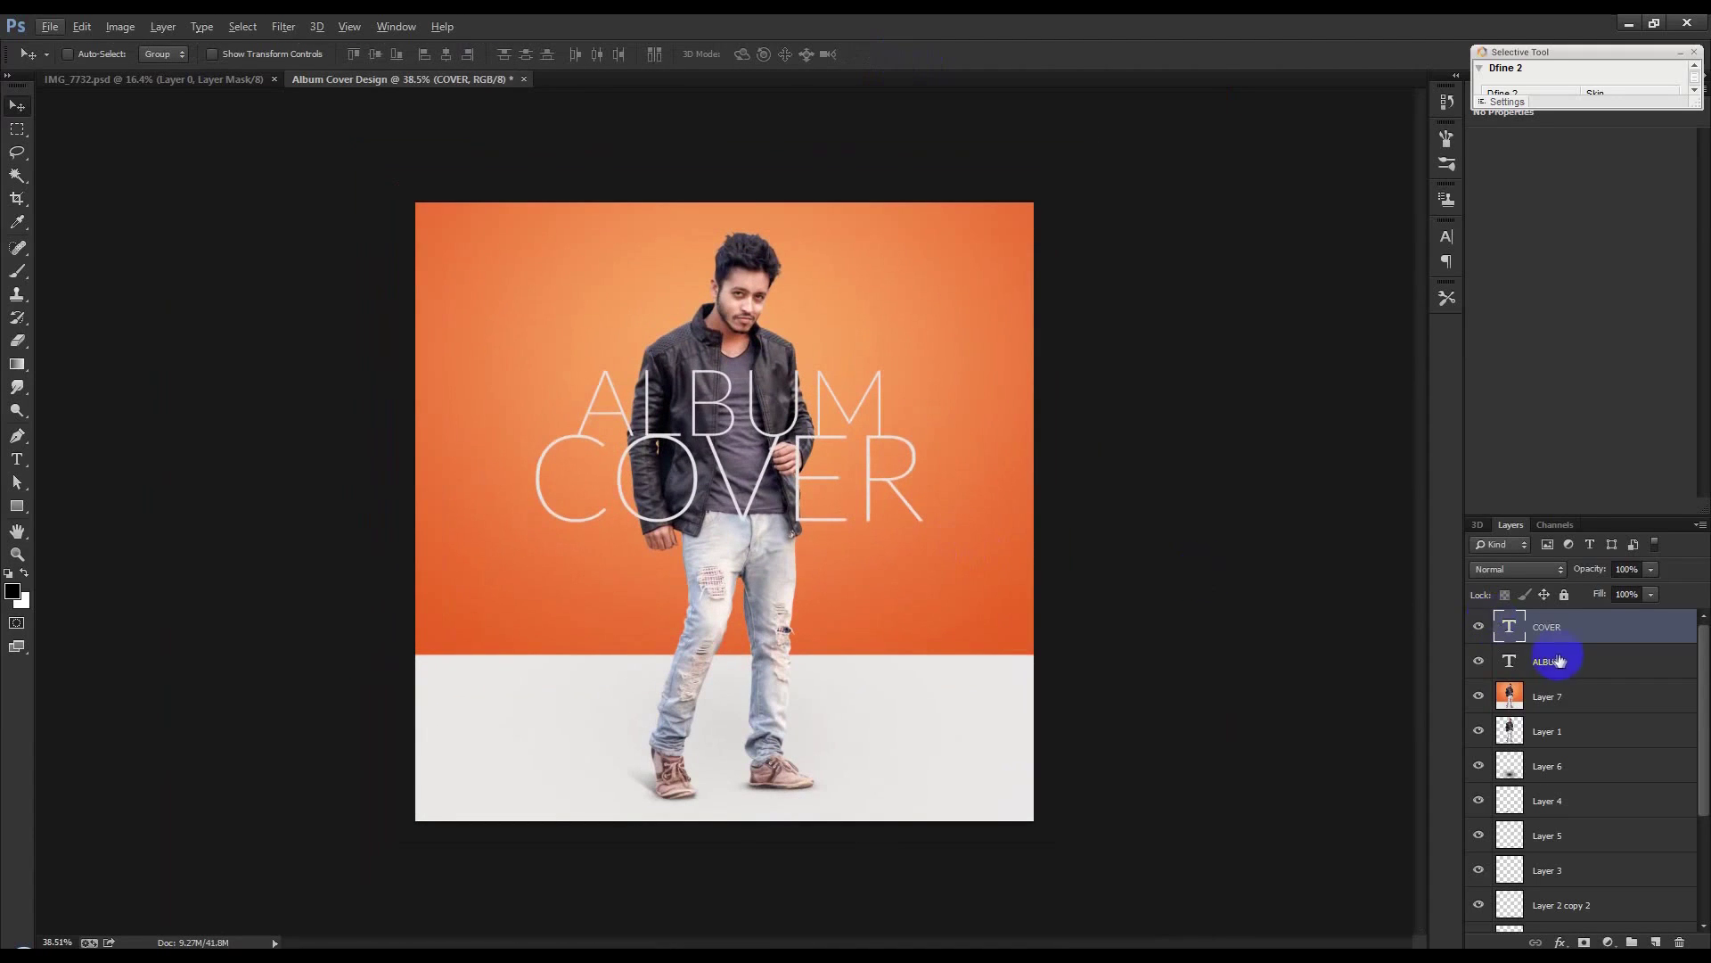
left_click(1558, 660, "shift")
mouse_move(1017, 486)
left_mouse_down()
mouse_move(1014, 432)
mouse_move(1024, 512)
left_mouse_up()
scroll(915, 575, "up", 2)
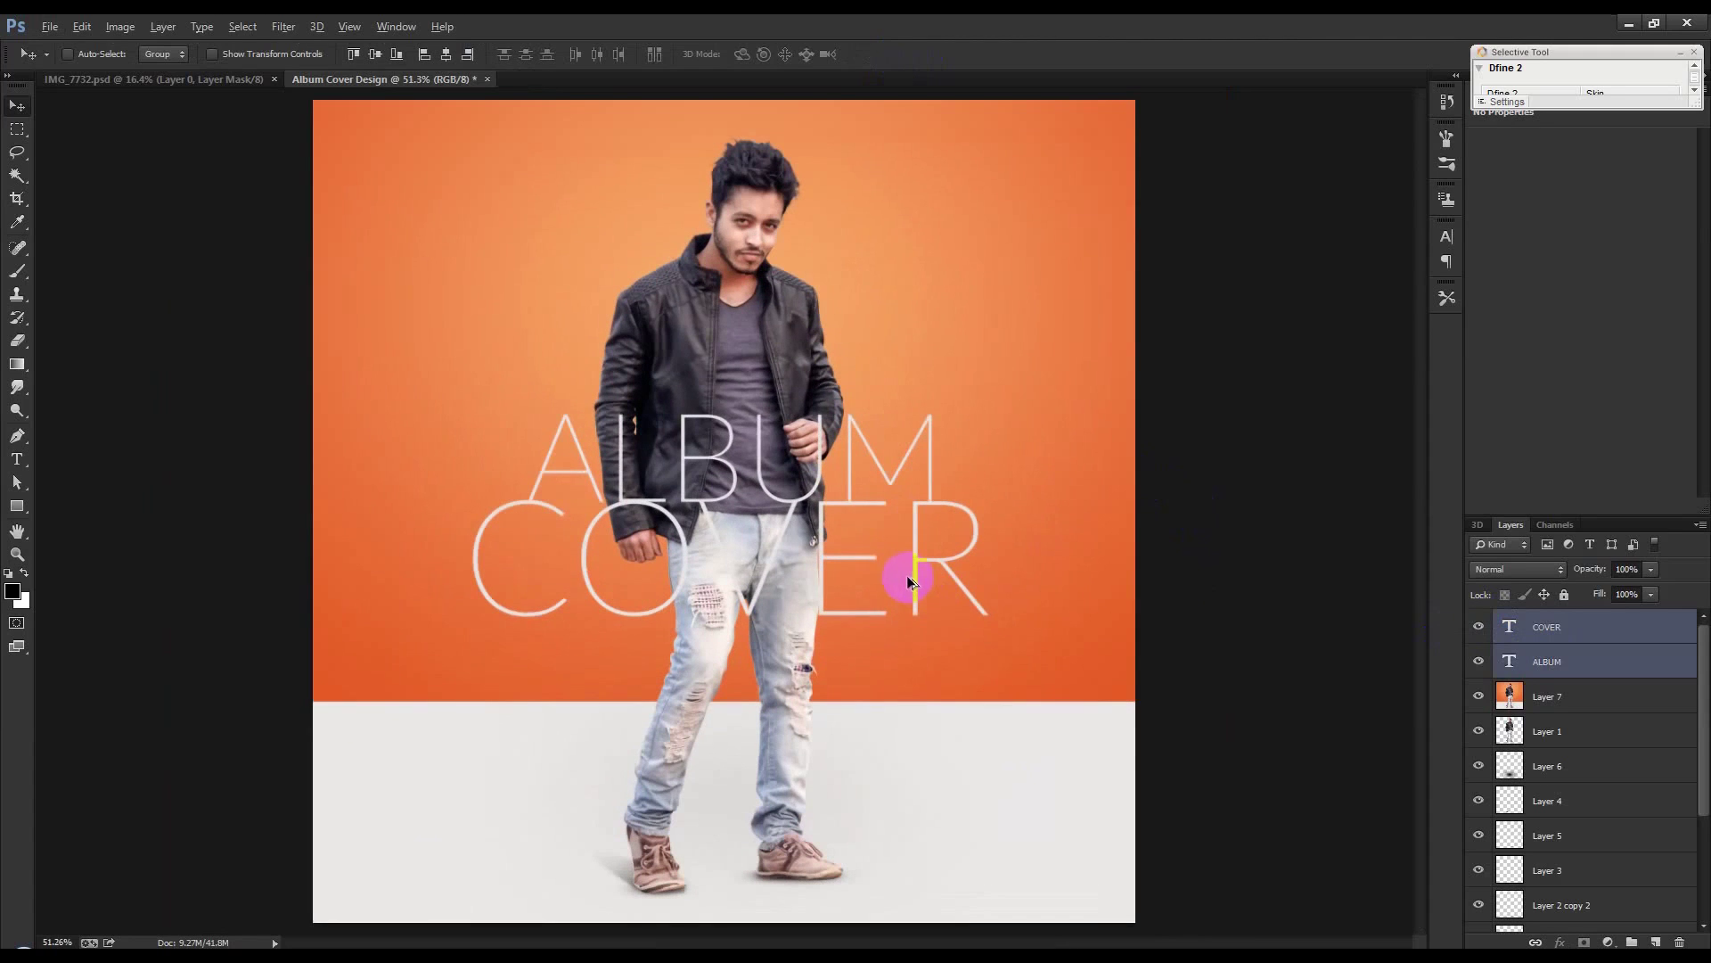
scroll(893, 578, "up", 2)
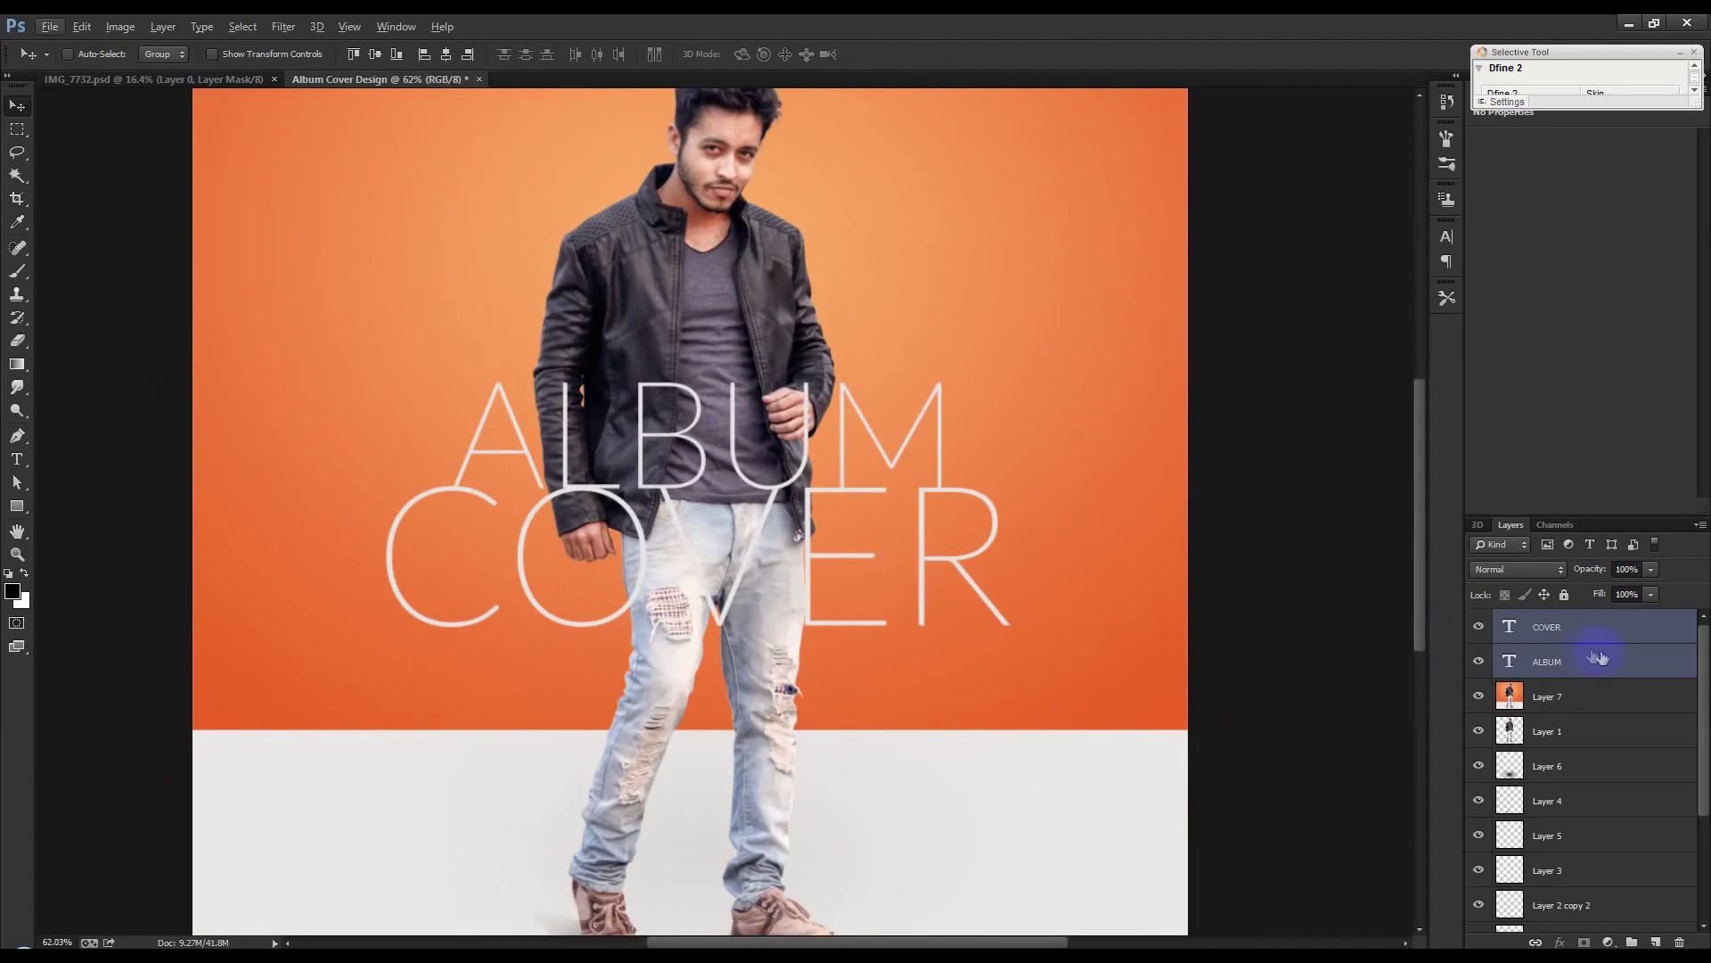
Load the outline of the man on Layer 1 as a selection and make the ALBUM text layer active
left_click(1512, 729, "ctrl")
left_click(1519, 669)
scroll(932, 649, "up", 1)
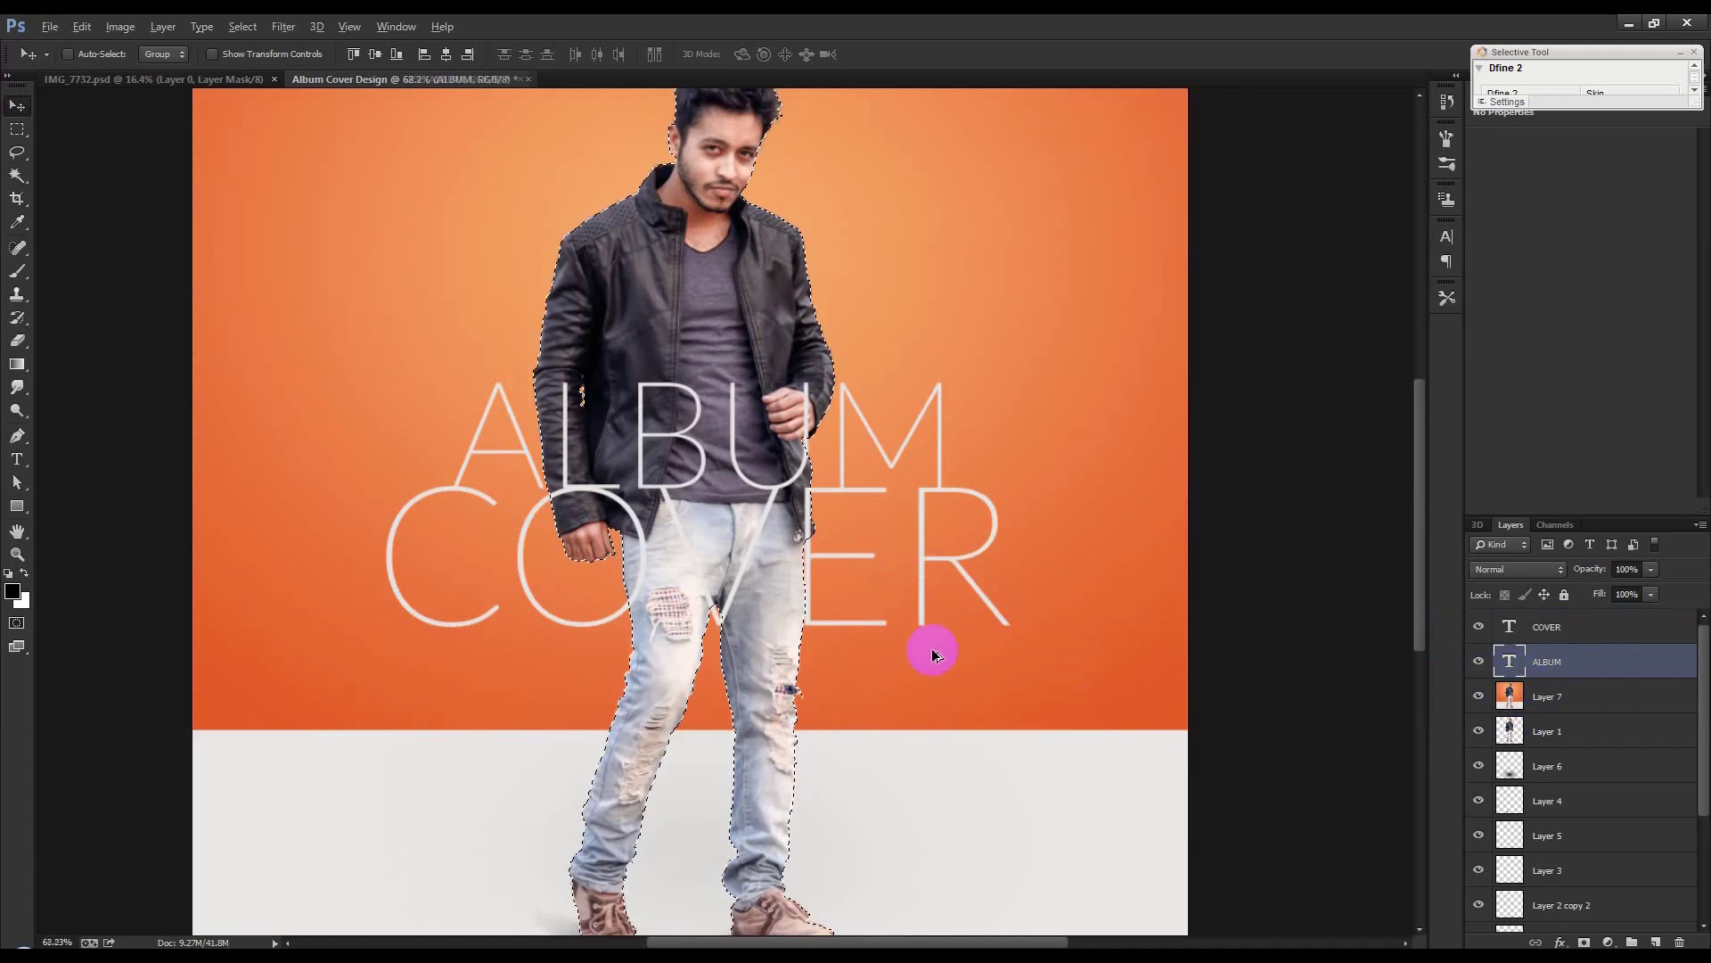
scroll(933, 648, "up", 1)
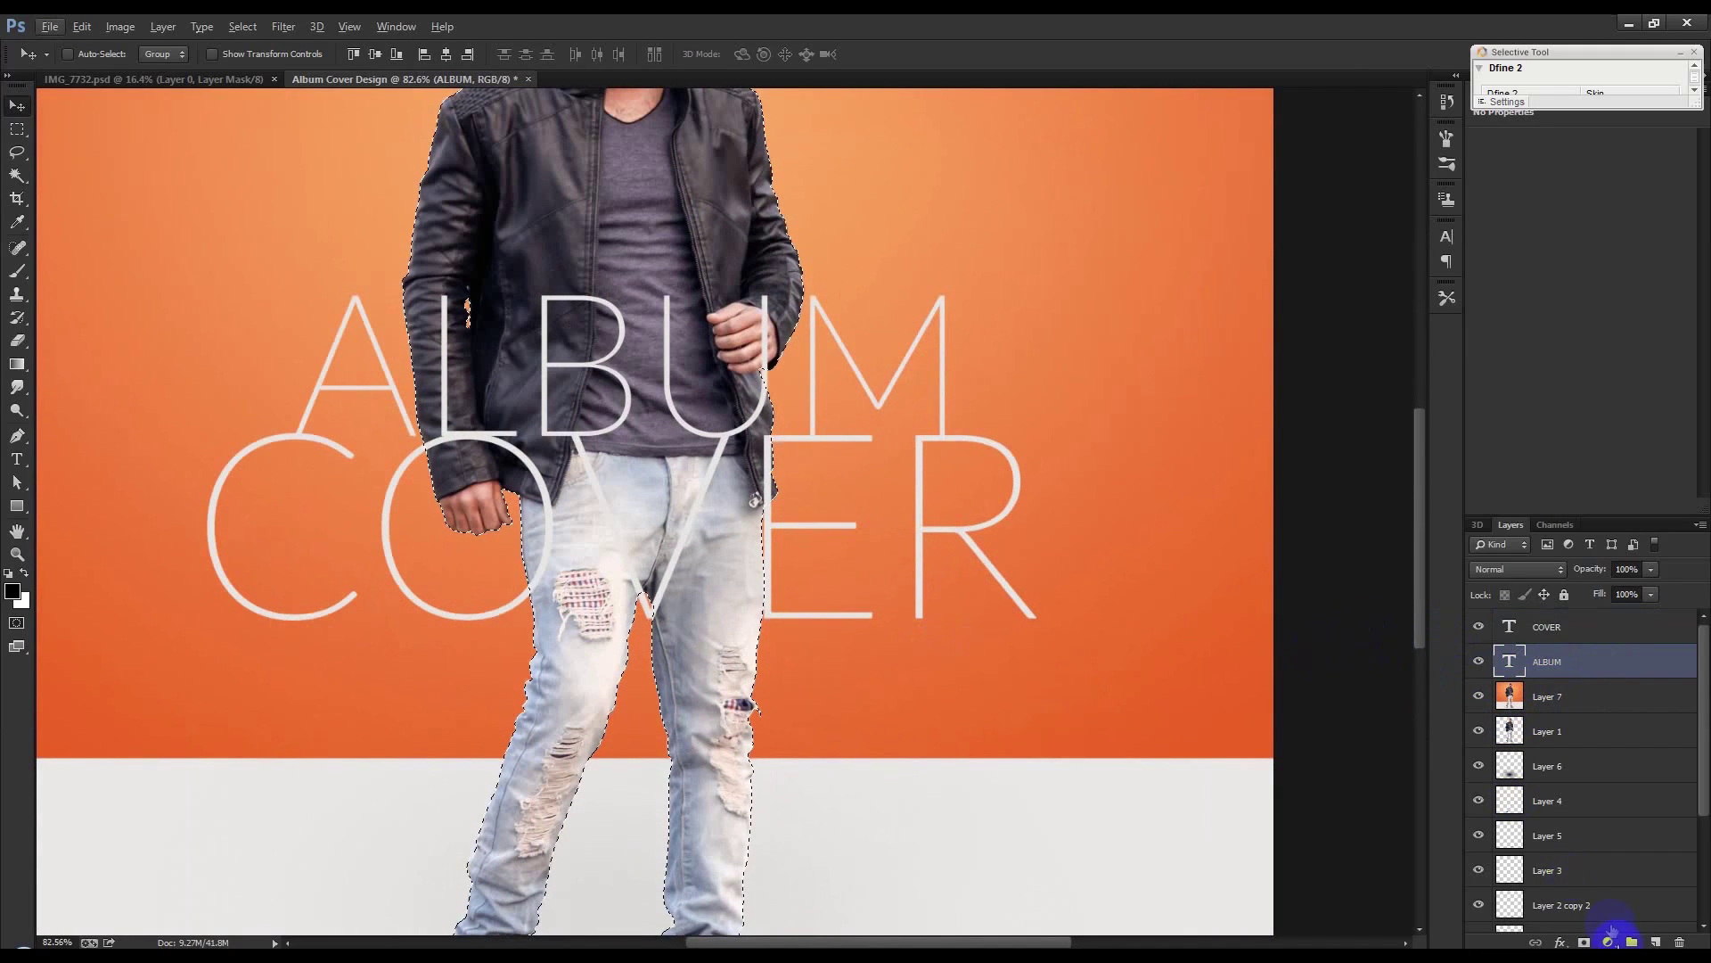
Try to mask the ALBUM text with the selection of the man
left_click(1583, 940)
key("ctrl+z")
left_click(1584, 941)
key("ctrl+z")
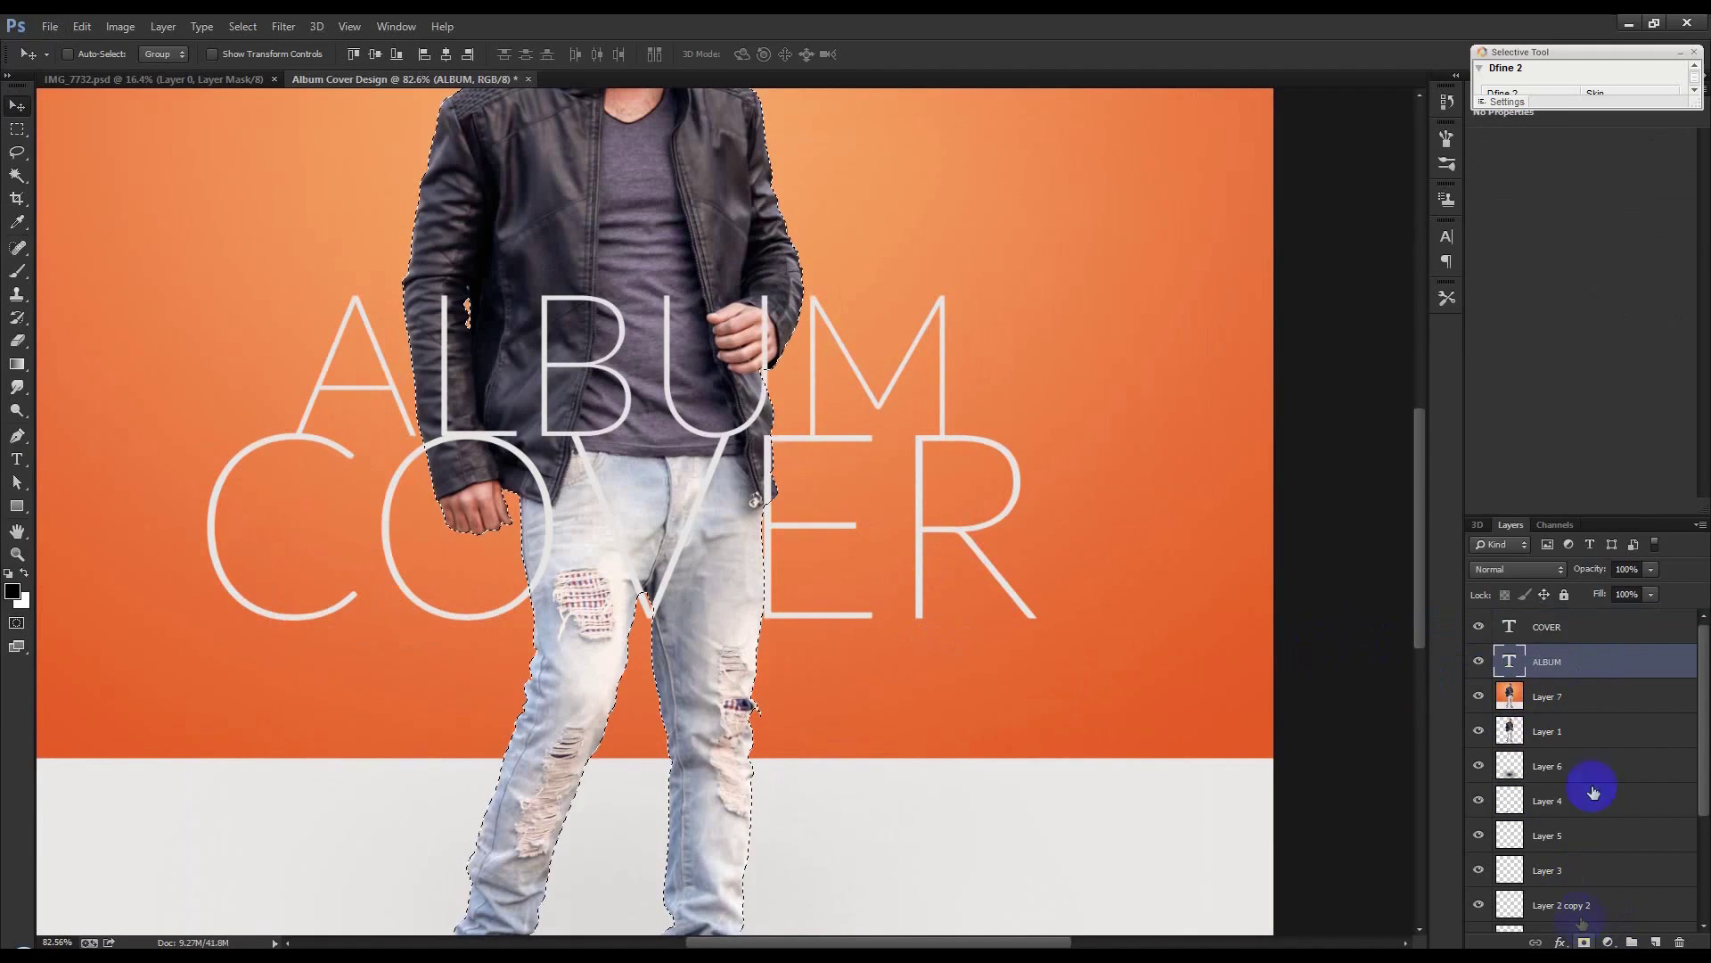
Mask the COVER text layer with the man's selection so the letters are hidden where they cross his body
left_click(1547, 633)
left_click(1585, 942)
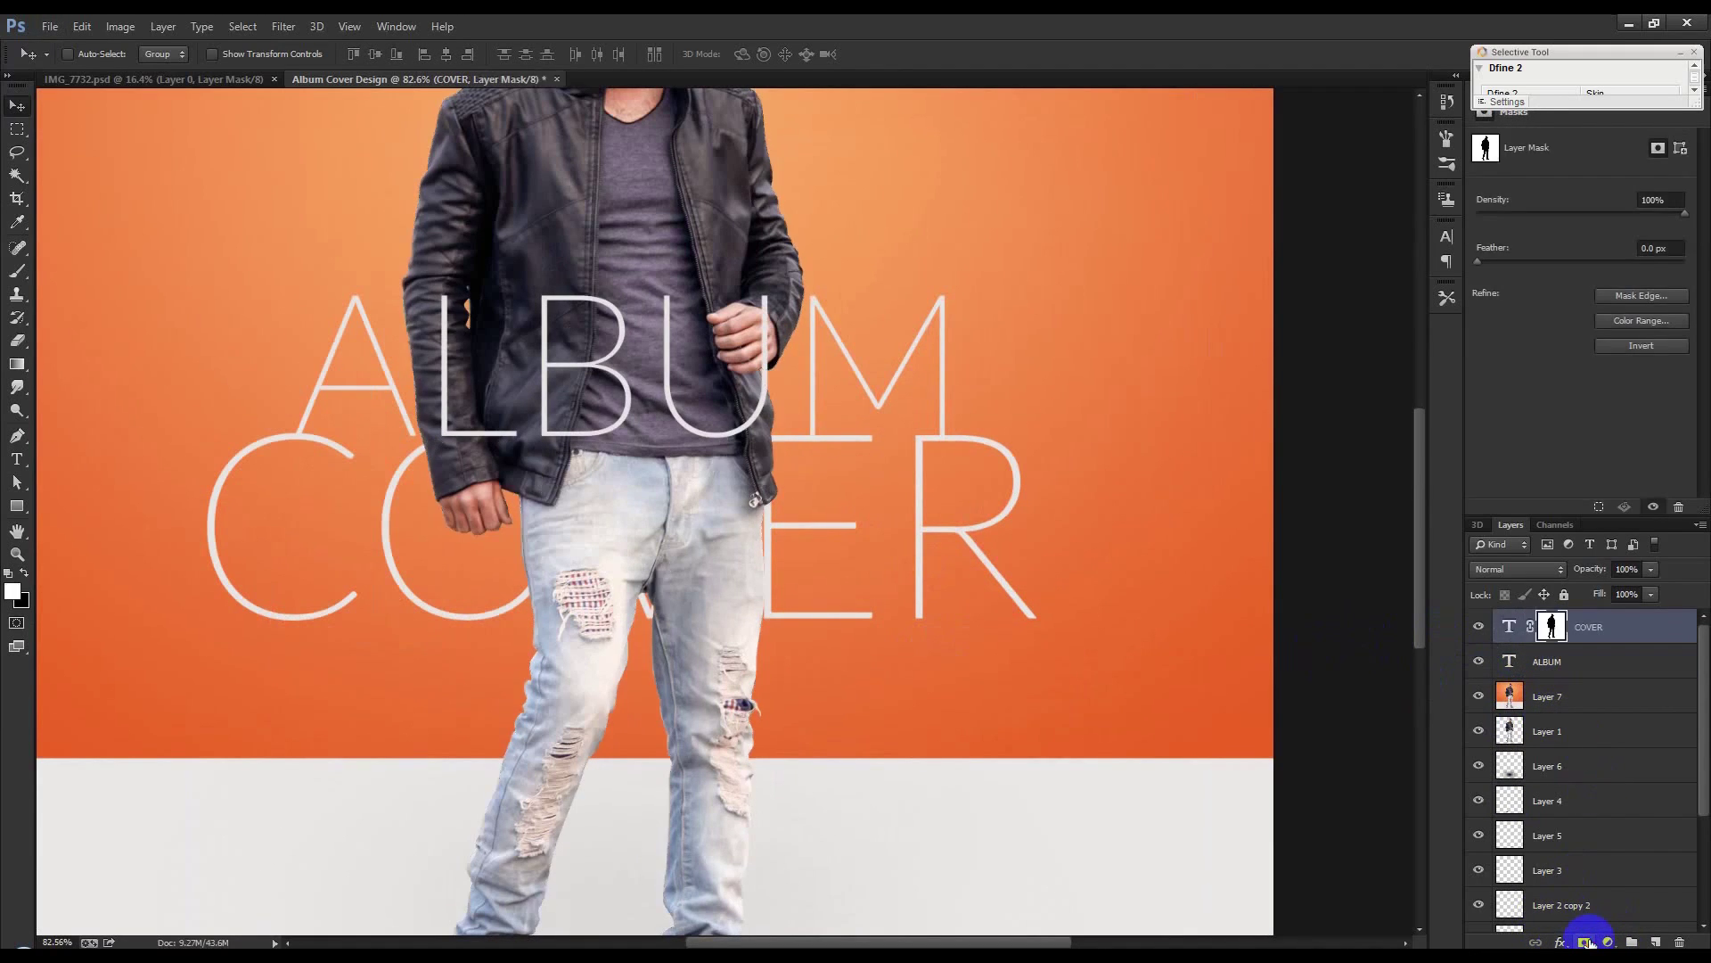
key("ctrl+0")
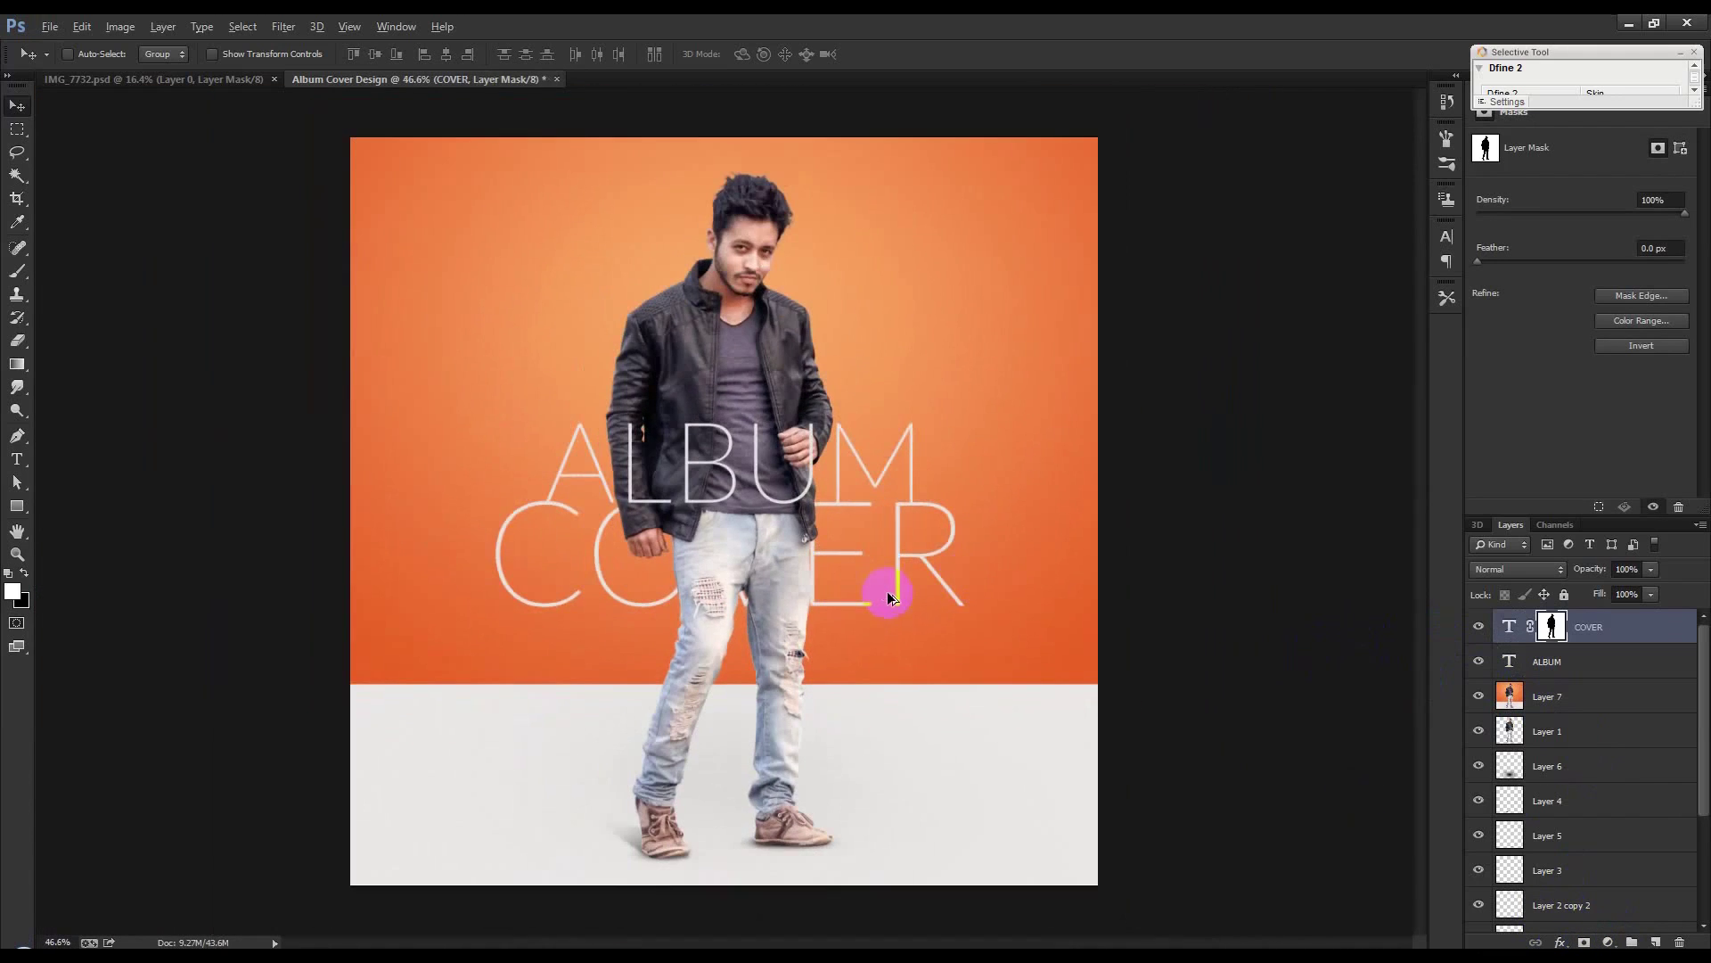
Move the masked COVER text layer below the ALBUM text layer in the layer order
scroll(889, 597, "up", 4)
left_click(1586, 661)
left_click(1657, 633)
left_click_drag(1629, 635, 1624, 664)
Give the COVER text a faint drop shadow with 104° angle, 32 px distance and 5 px size, and copy it to the ALBUM text
double_click(1624, 661)
left_click(1047, 496)
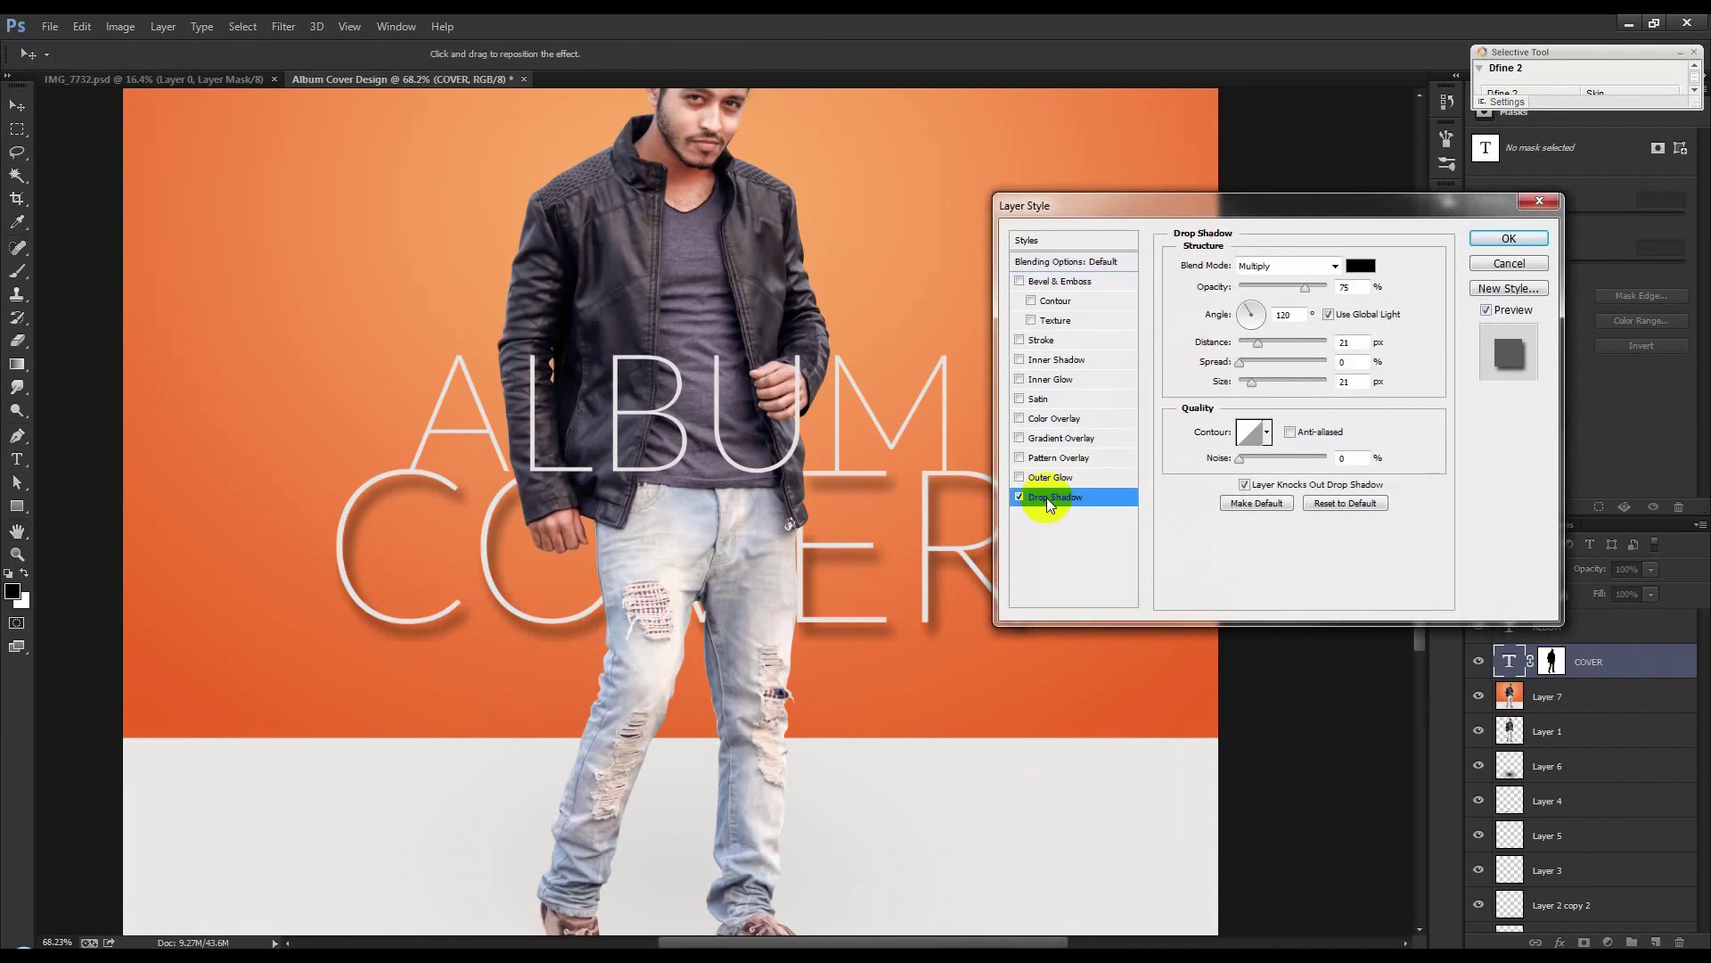
left_click_drag(1251, 381, 1167, 380)
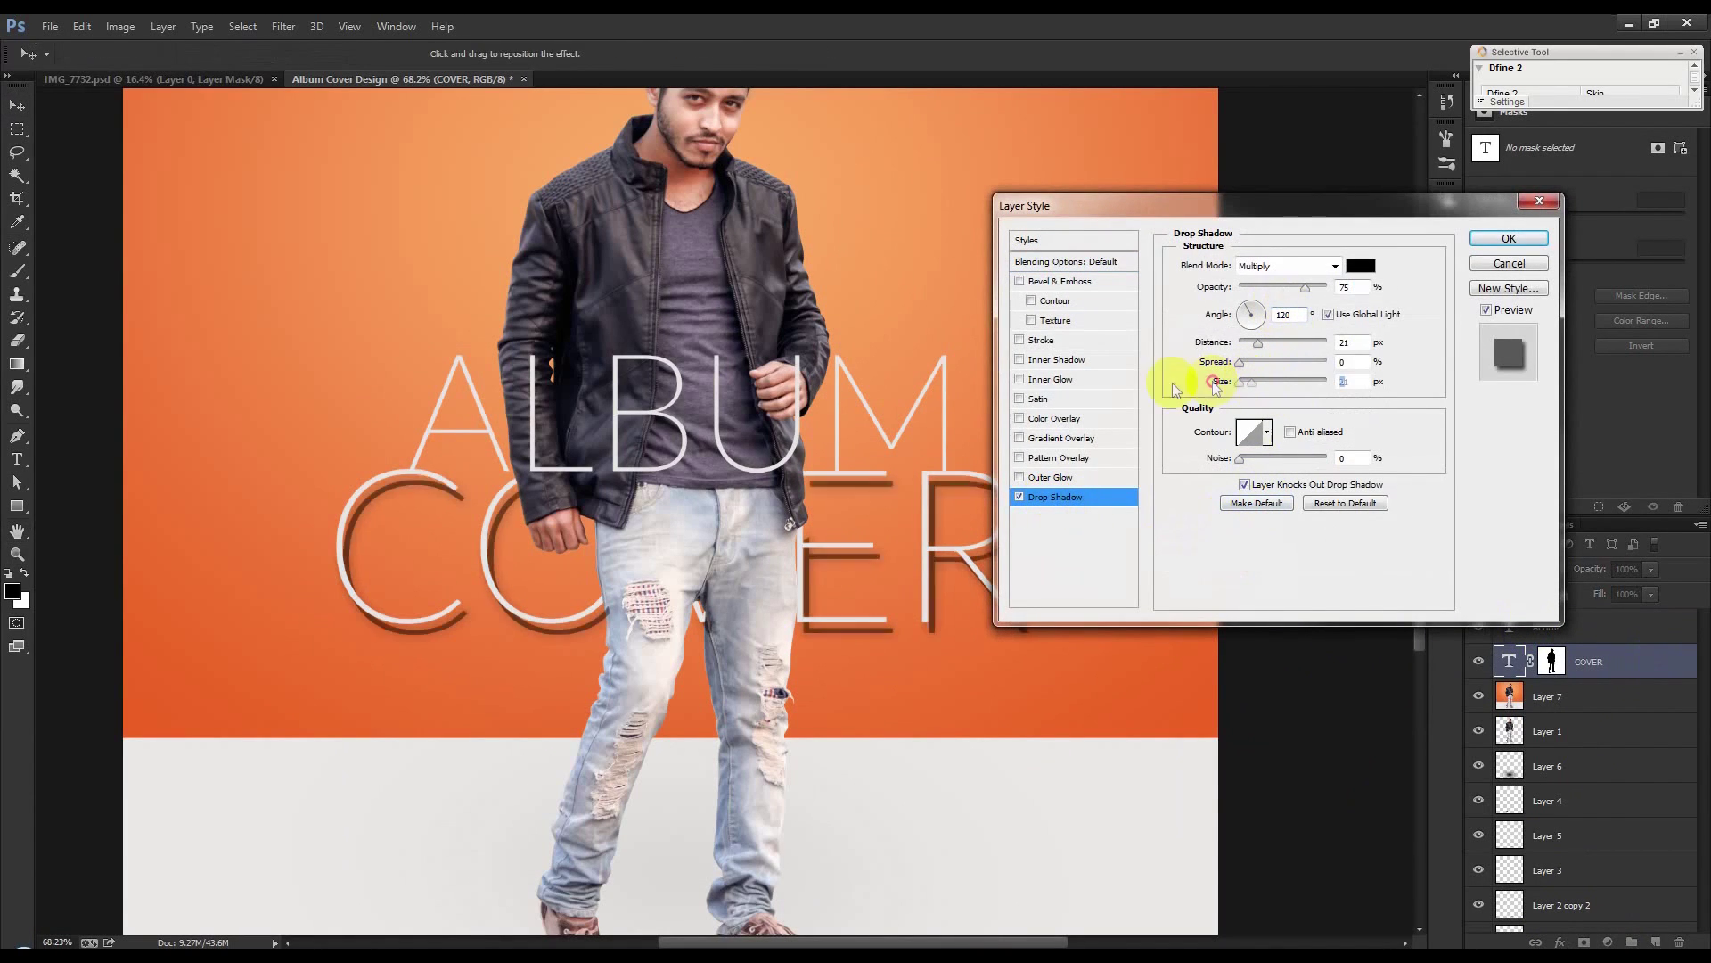
left_click_drag(1281, 292, 1250, 288)
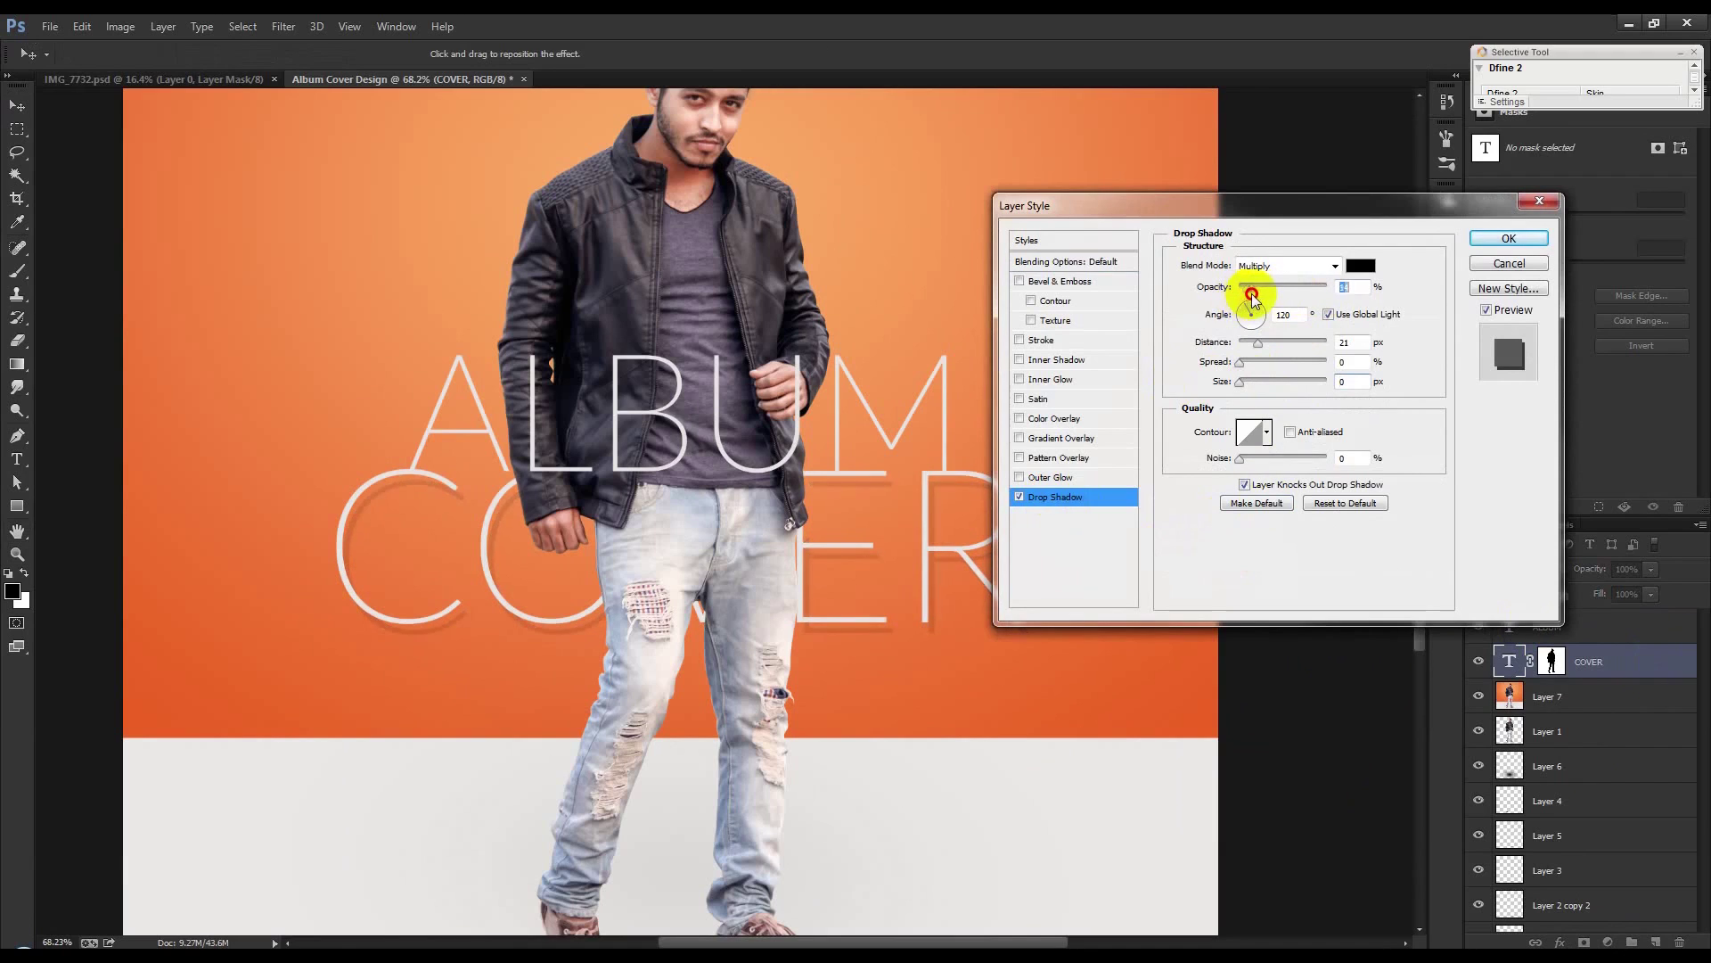
mouse_move(890, 493)
left_mouse_down()
mouse_move(889, 522)
mouse_move(886, 506)
left_mouse_up()
left_click(1286, 386)
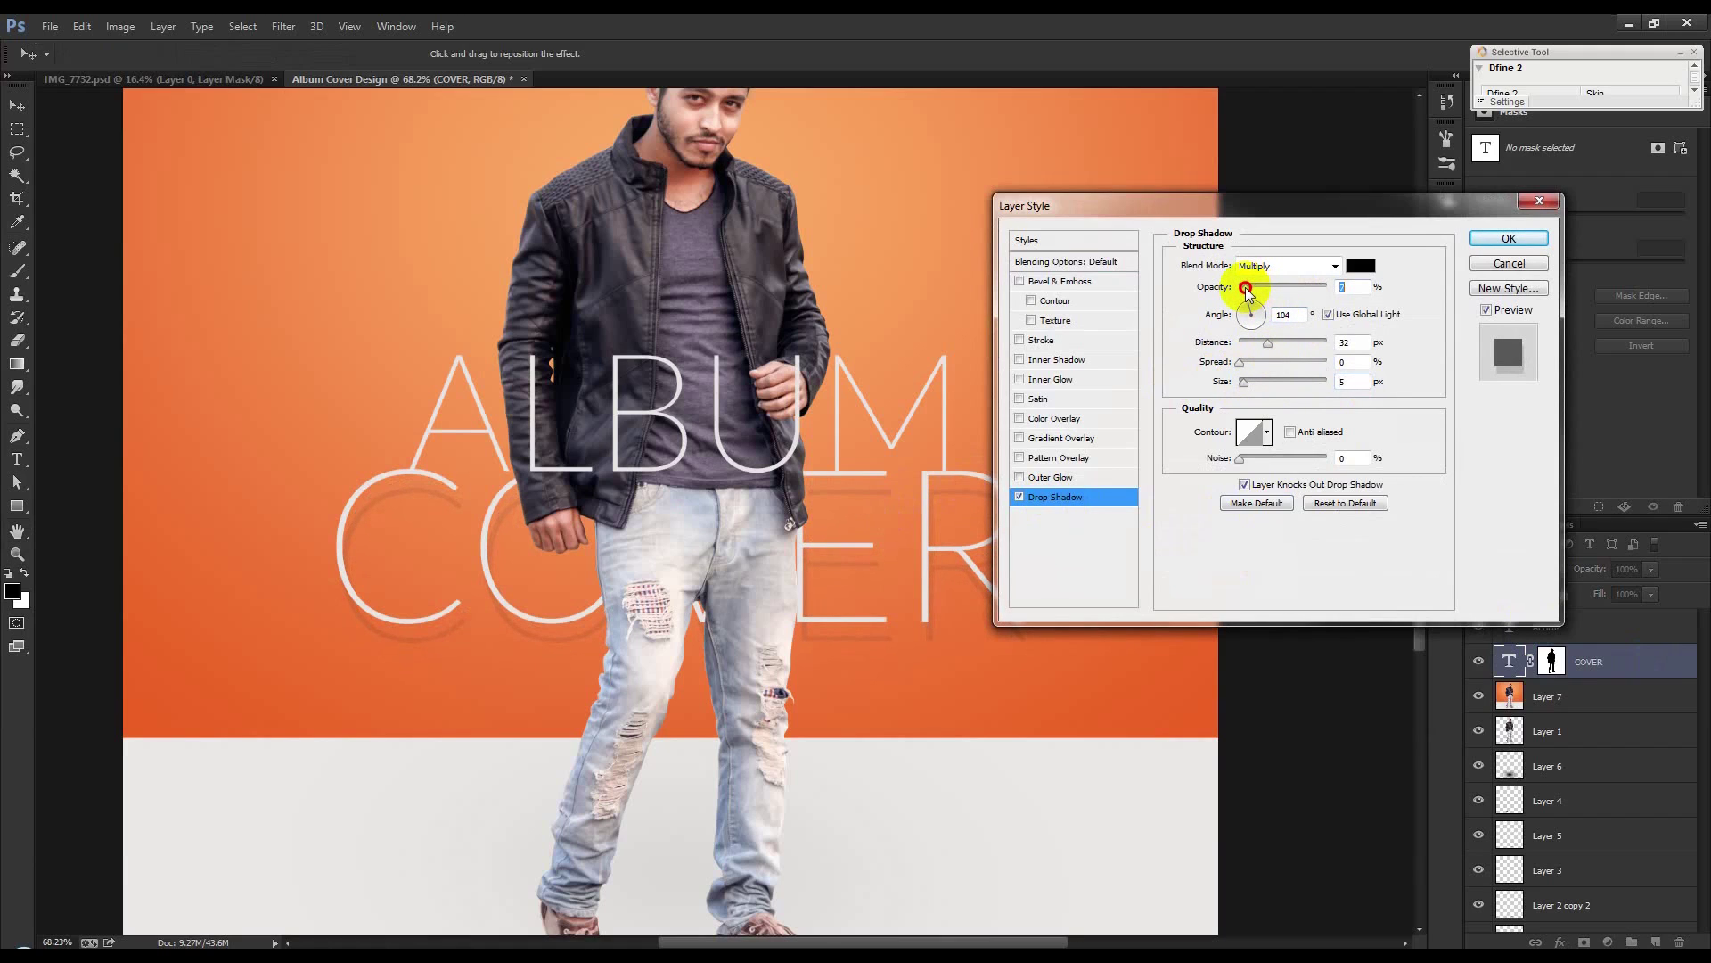
left_click_drag(1246, 292, 1248, 289)
left_click(1509, 238)
left_click_drag(1679, 664, 1658, 631)
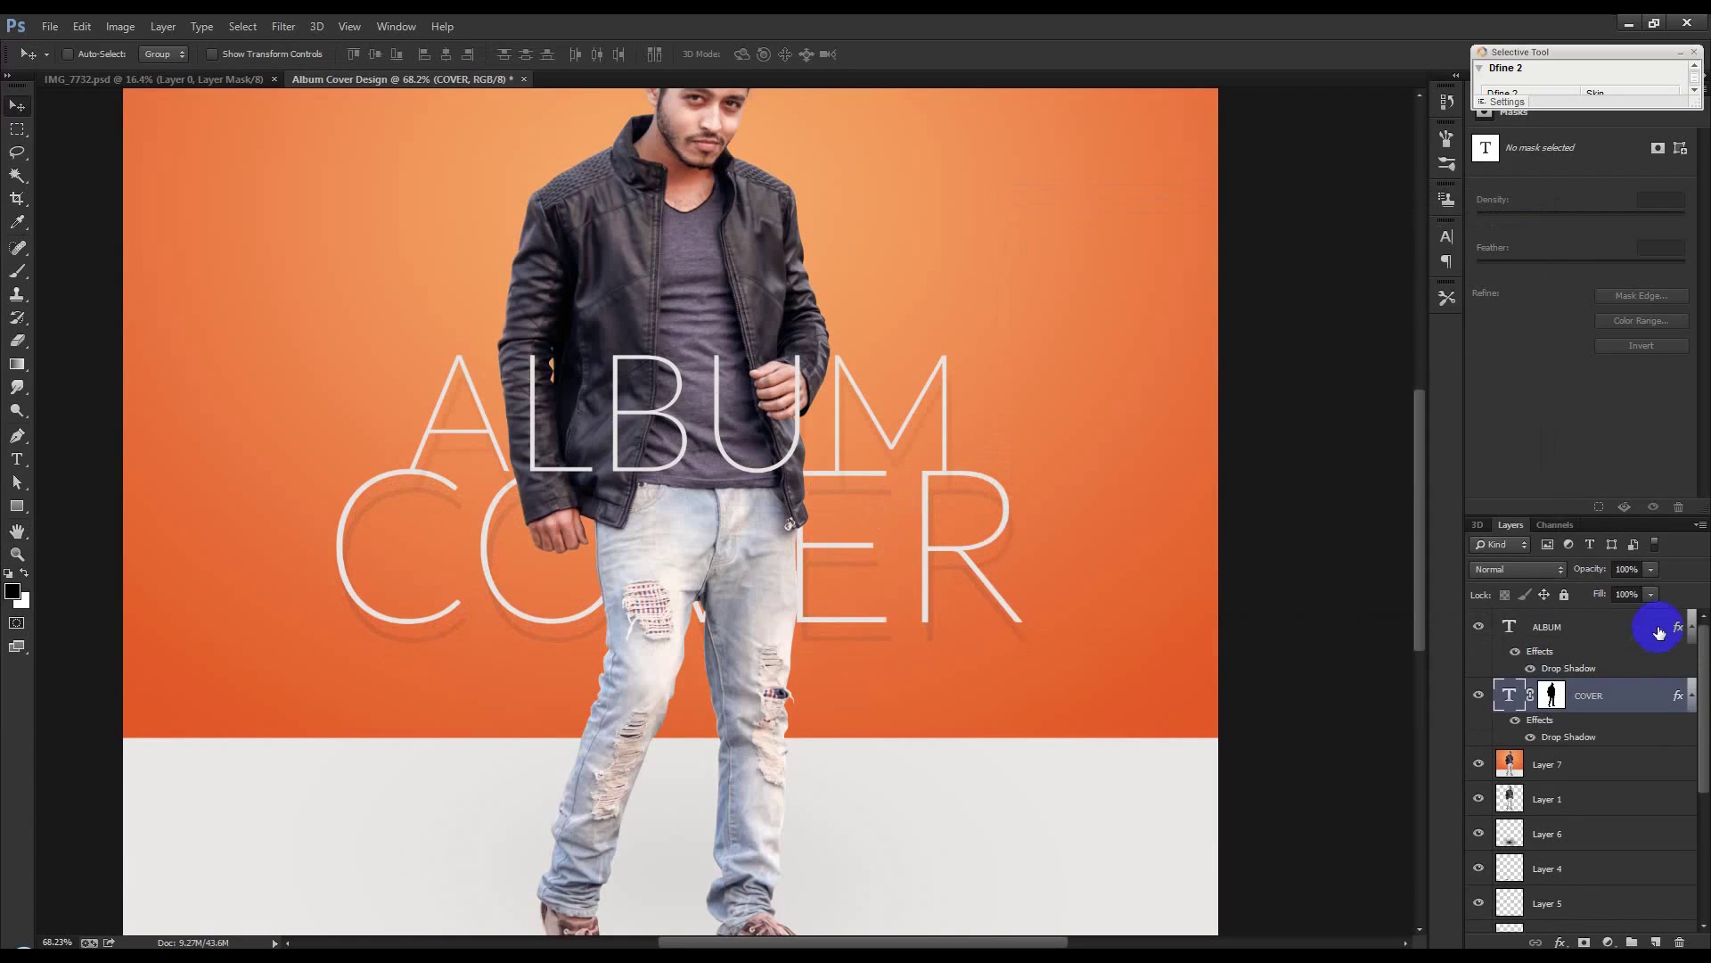
scroll(922, 539, "down", 2)
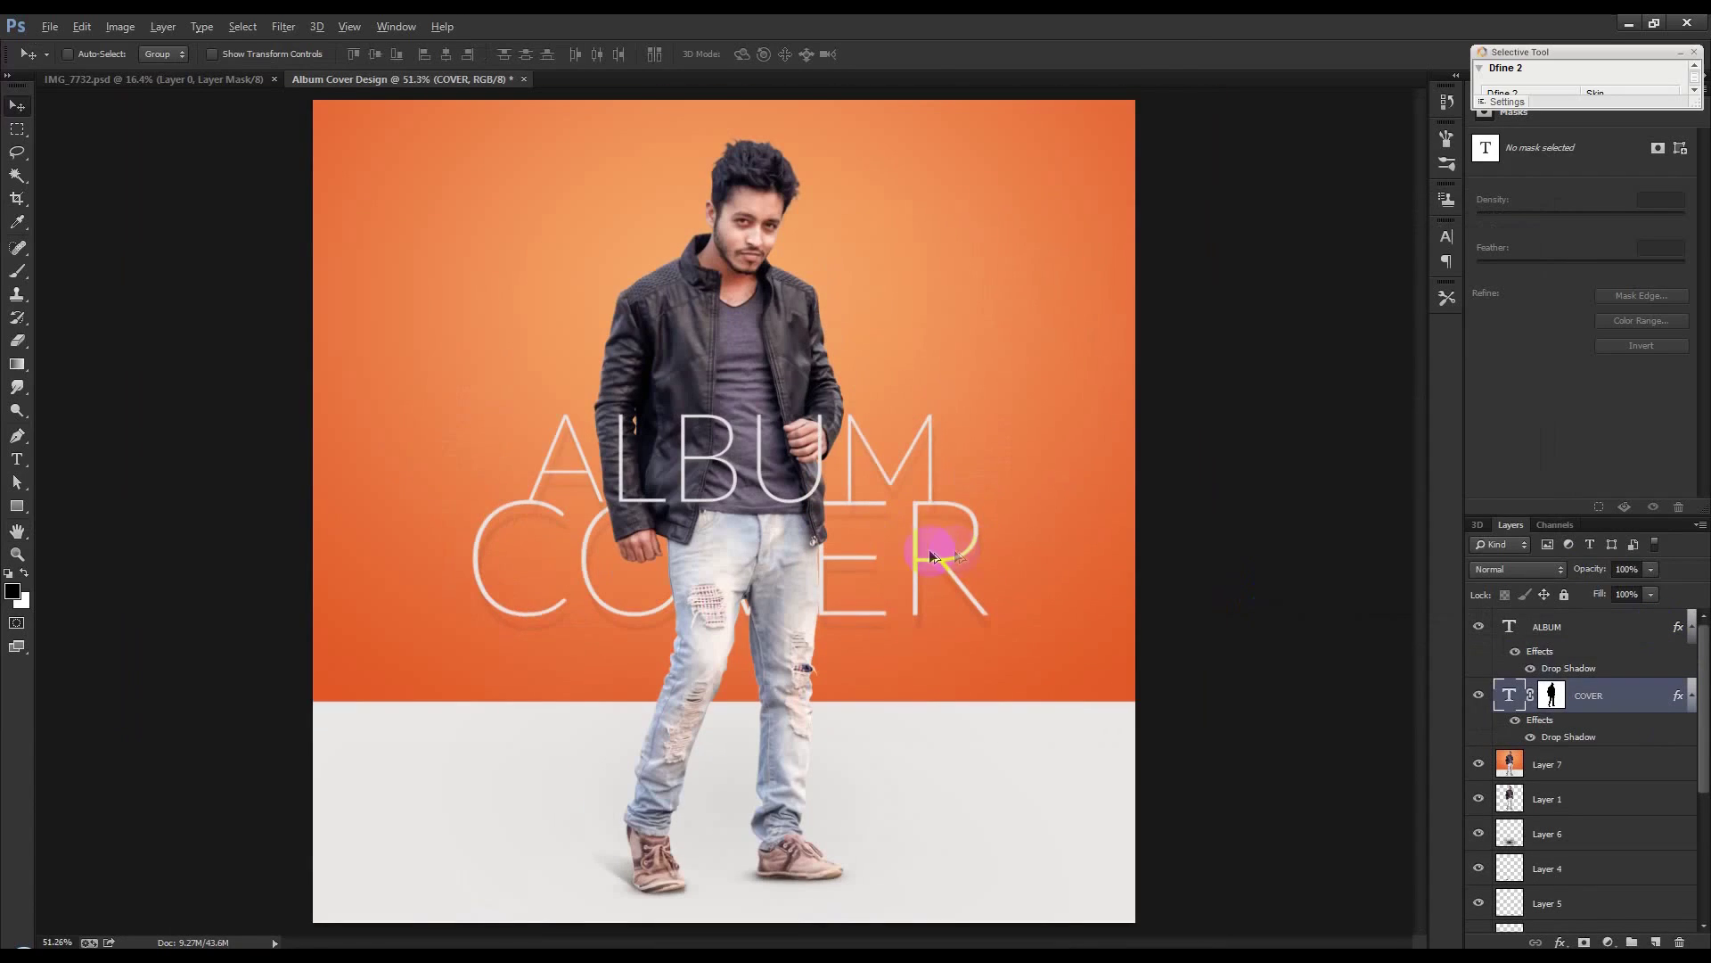
Collapse the ALBUM layer's effects list and duplicate the ALBUM text straight upward, level with the man's face and shoulders
scroll(928, 551, "down", 3)
scroll(928, 551, "up", 2)
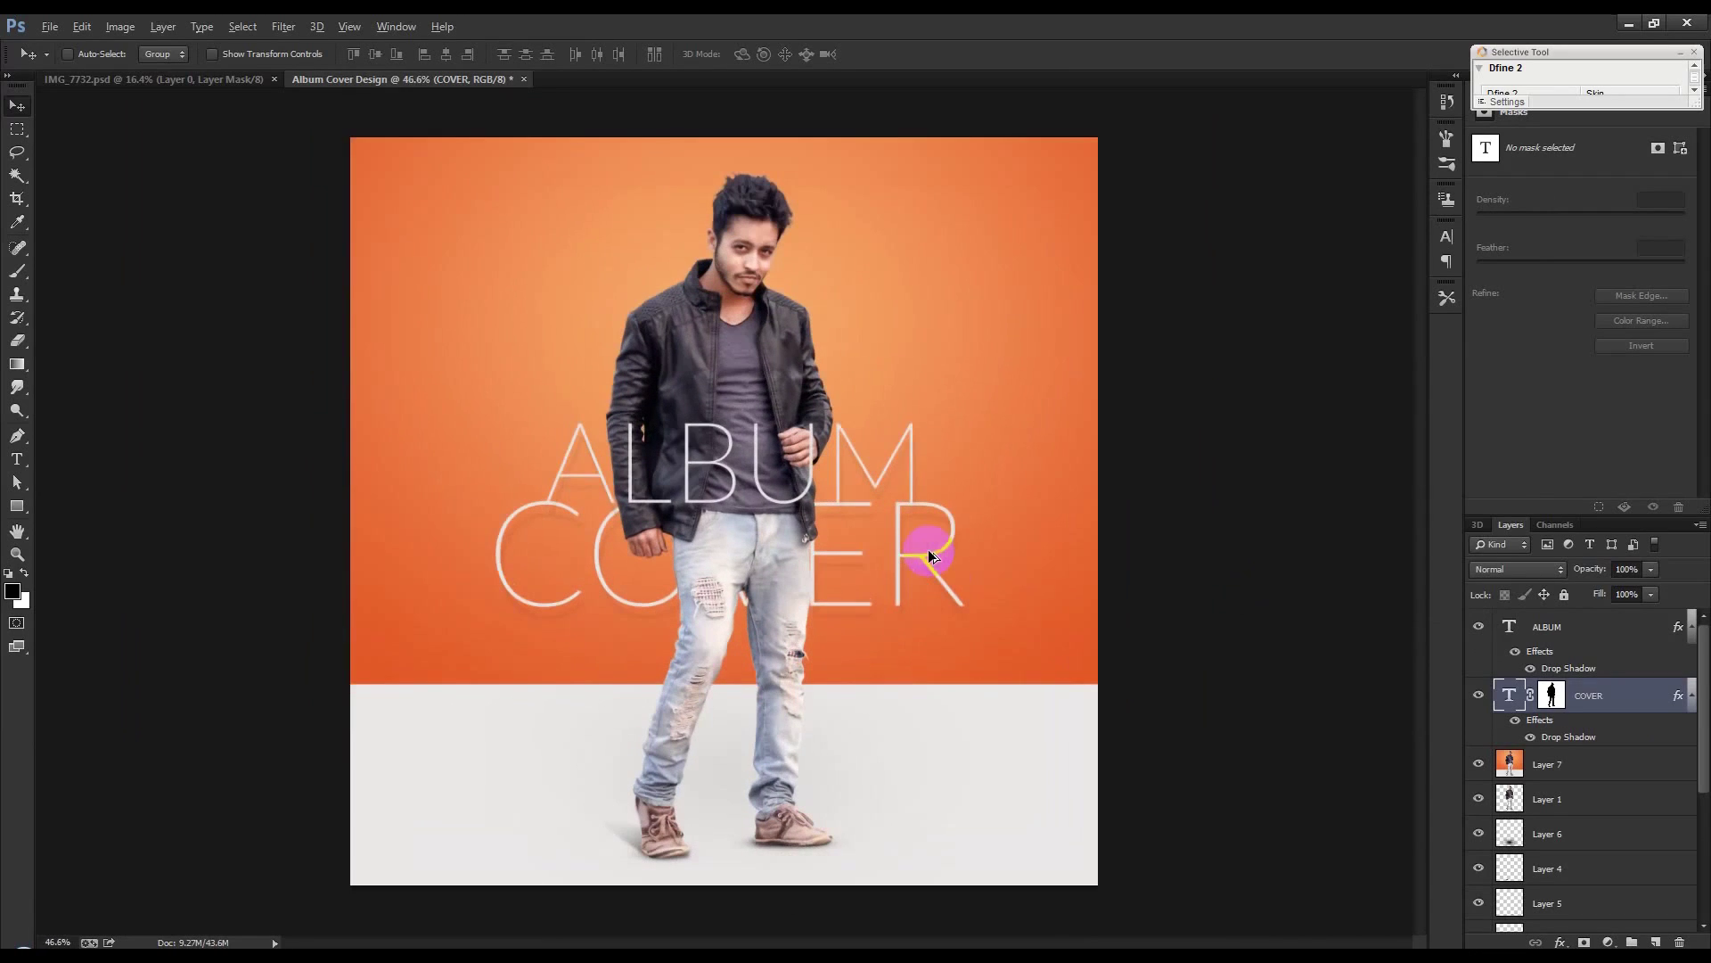
left_click(1682, 629)
left_click(1048, 638)
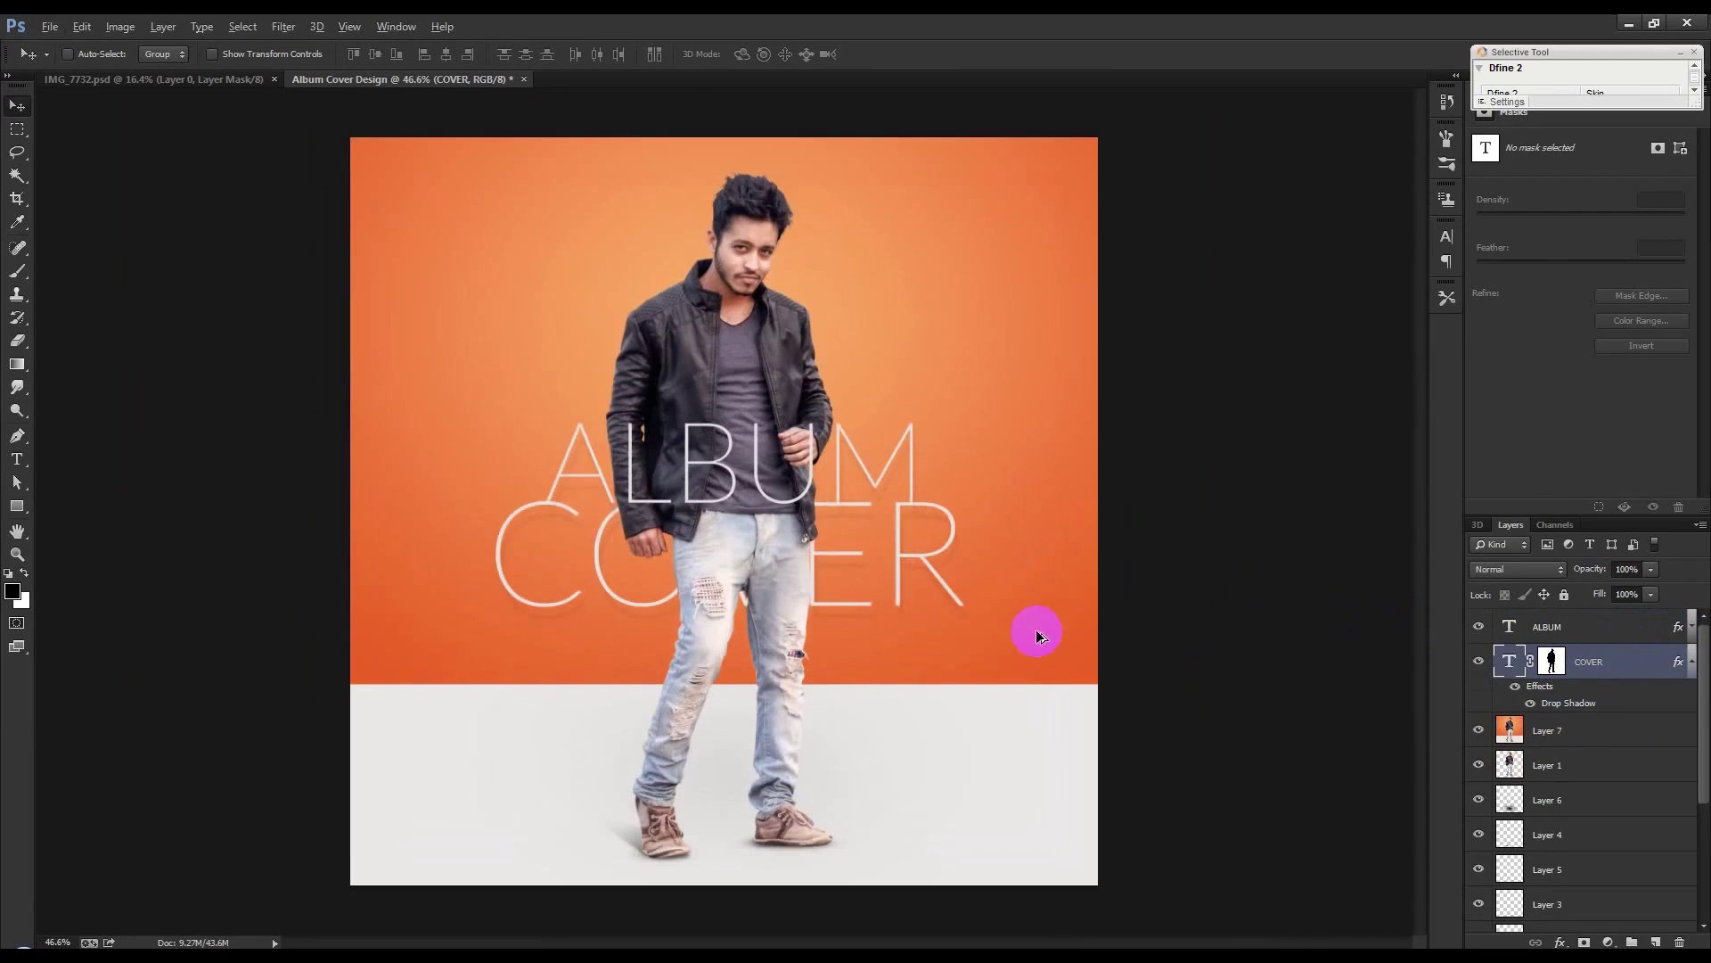
left_click(1549, 626)
left_click_drag(922, 610, 922, 398, "alt")
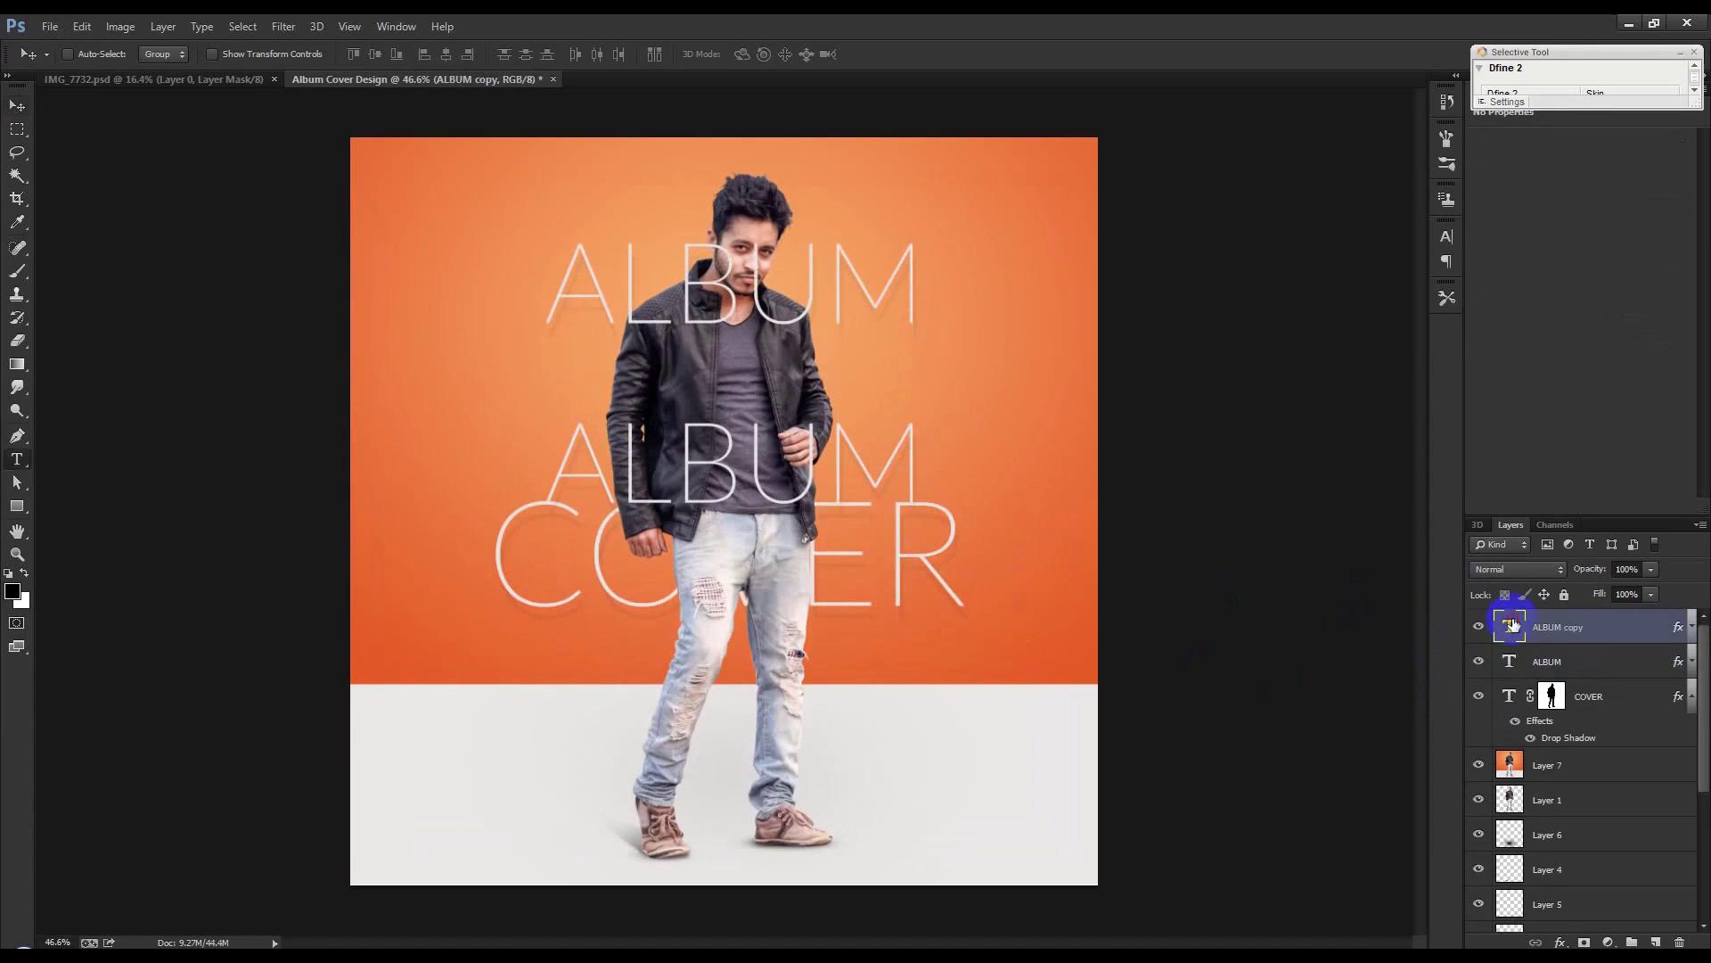
Replace the wording of the duplicated ALBUM text with "PRESET BY" followed by the creator's name
double_click(1512, 625)
type("PRESE")
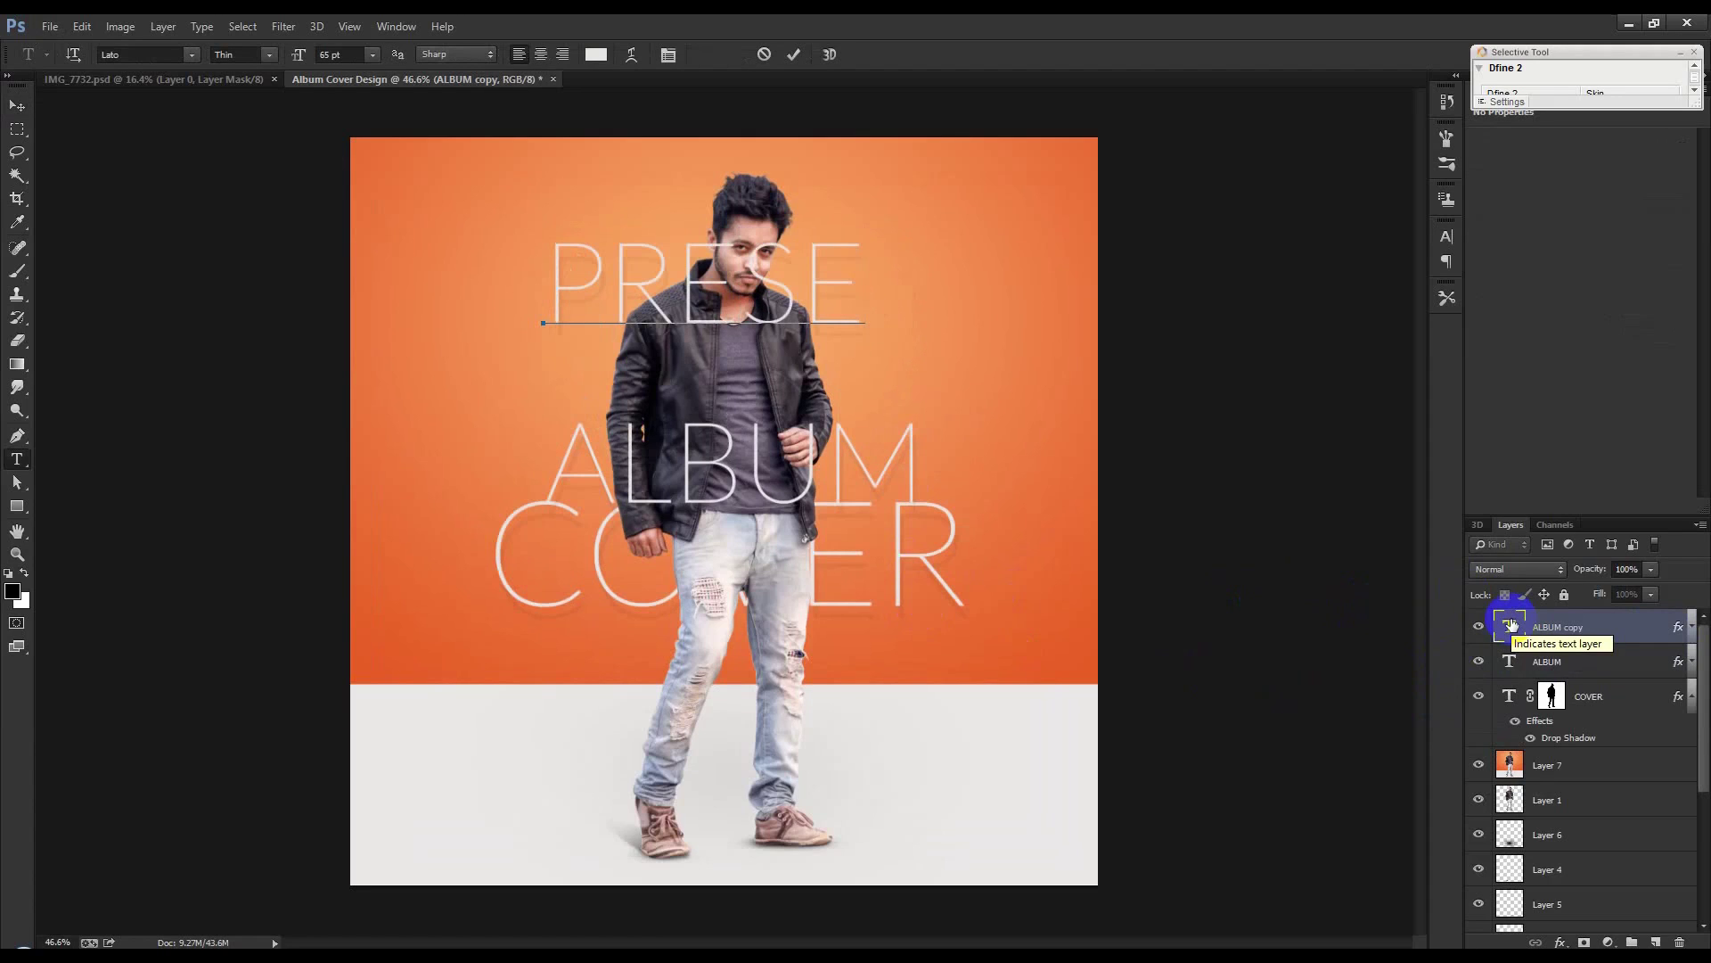
type("T BY")
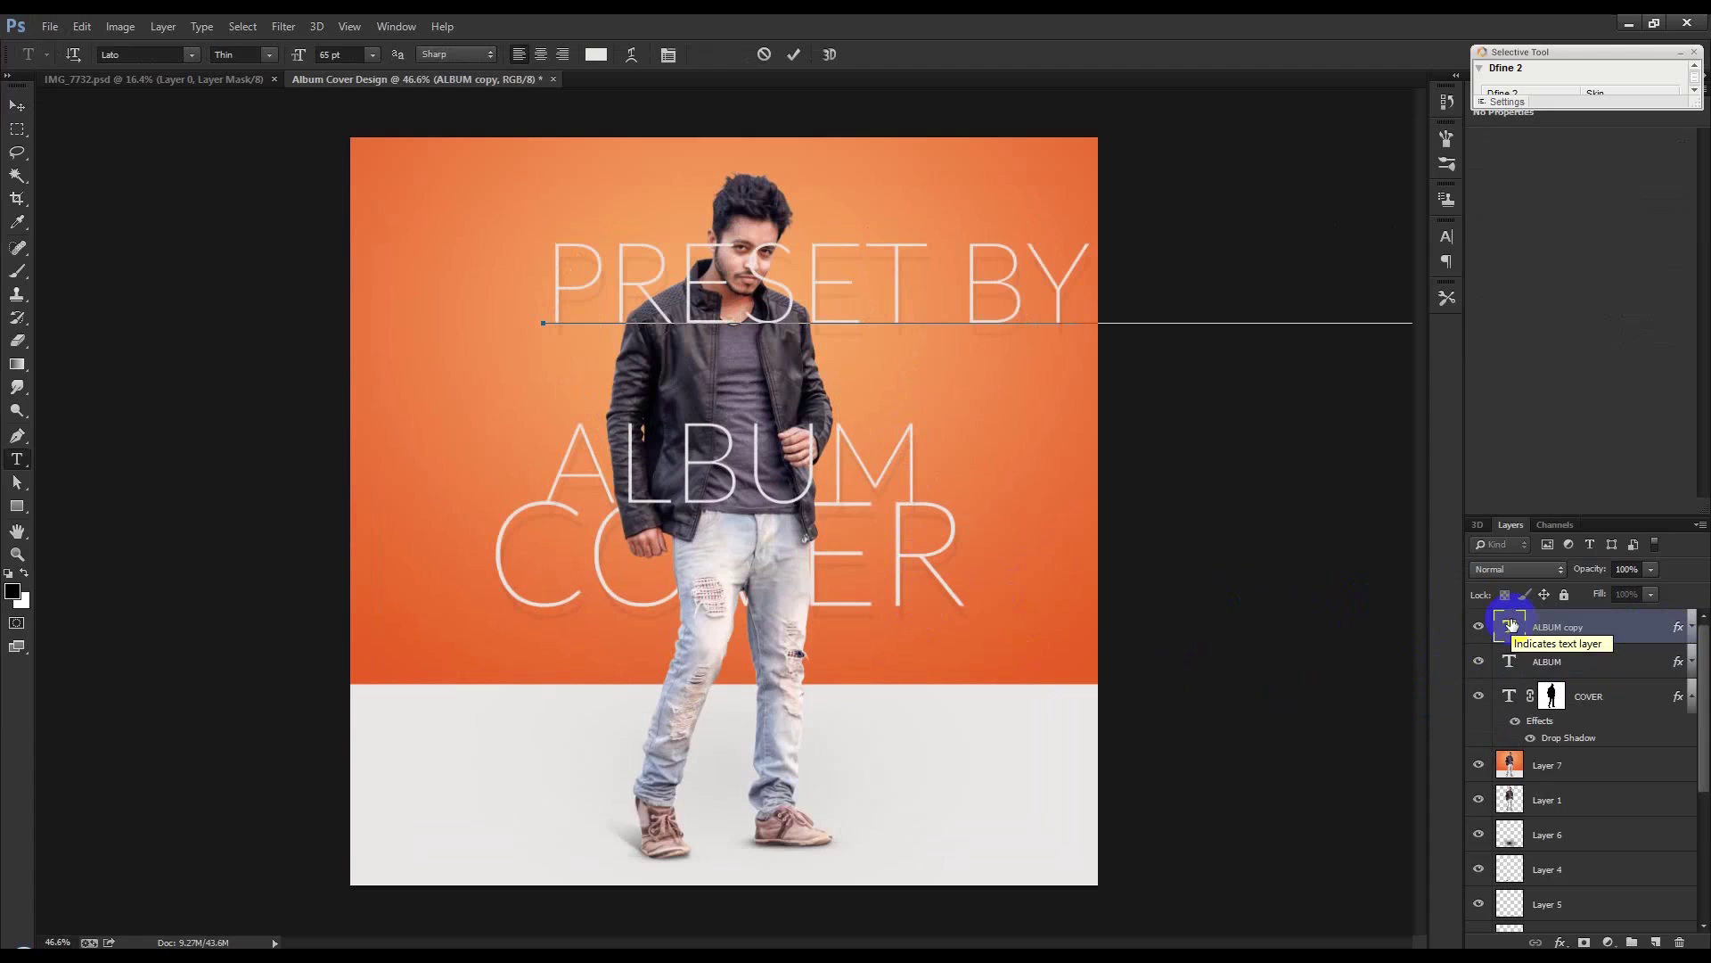
Reduce the credit text to 6 pt and position it above the man's head near the cover's upper edge
double_click(1509, 625)
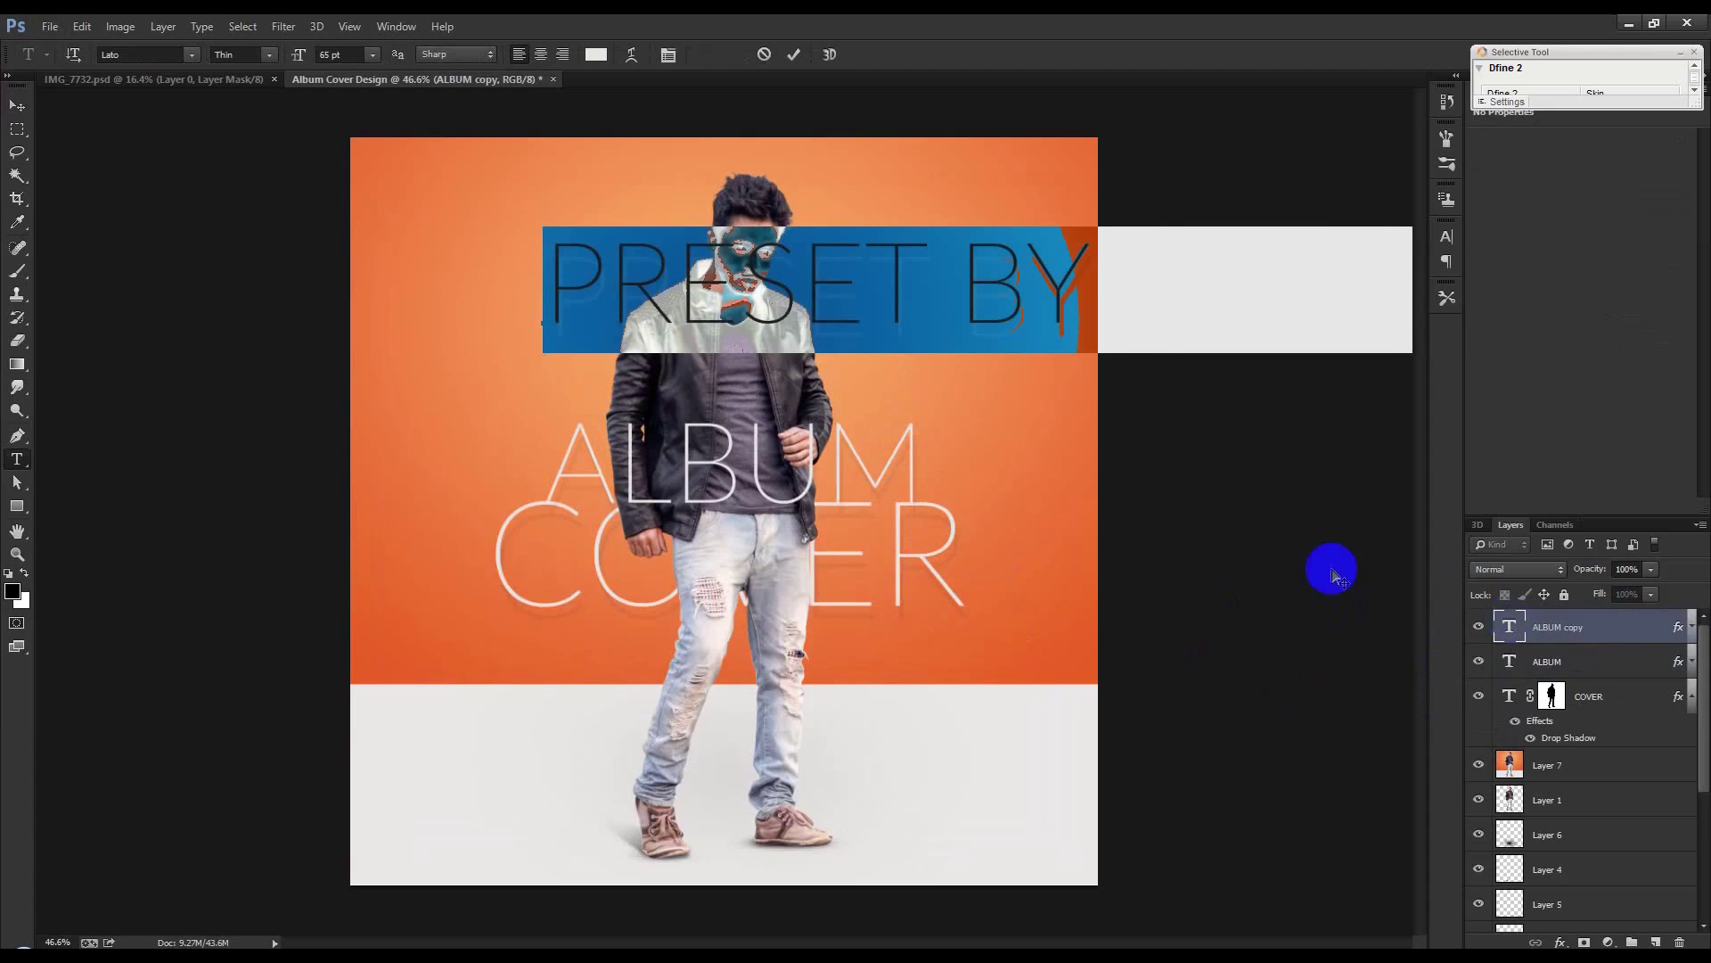
left_click(363, 55)
left_click(365, 219)
left_click_drag(909, 427, 947, 268)
left_click(372, 56)
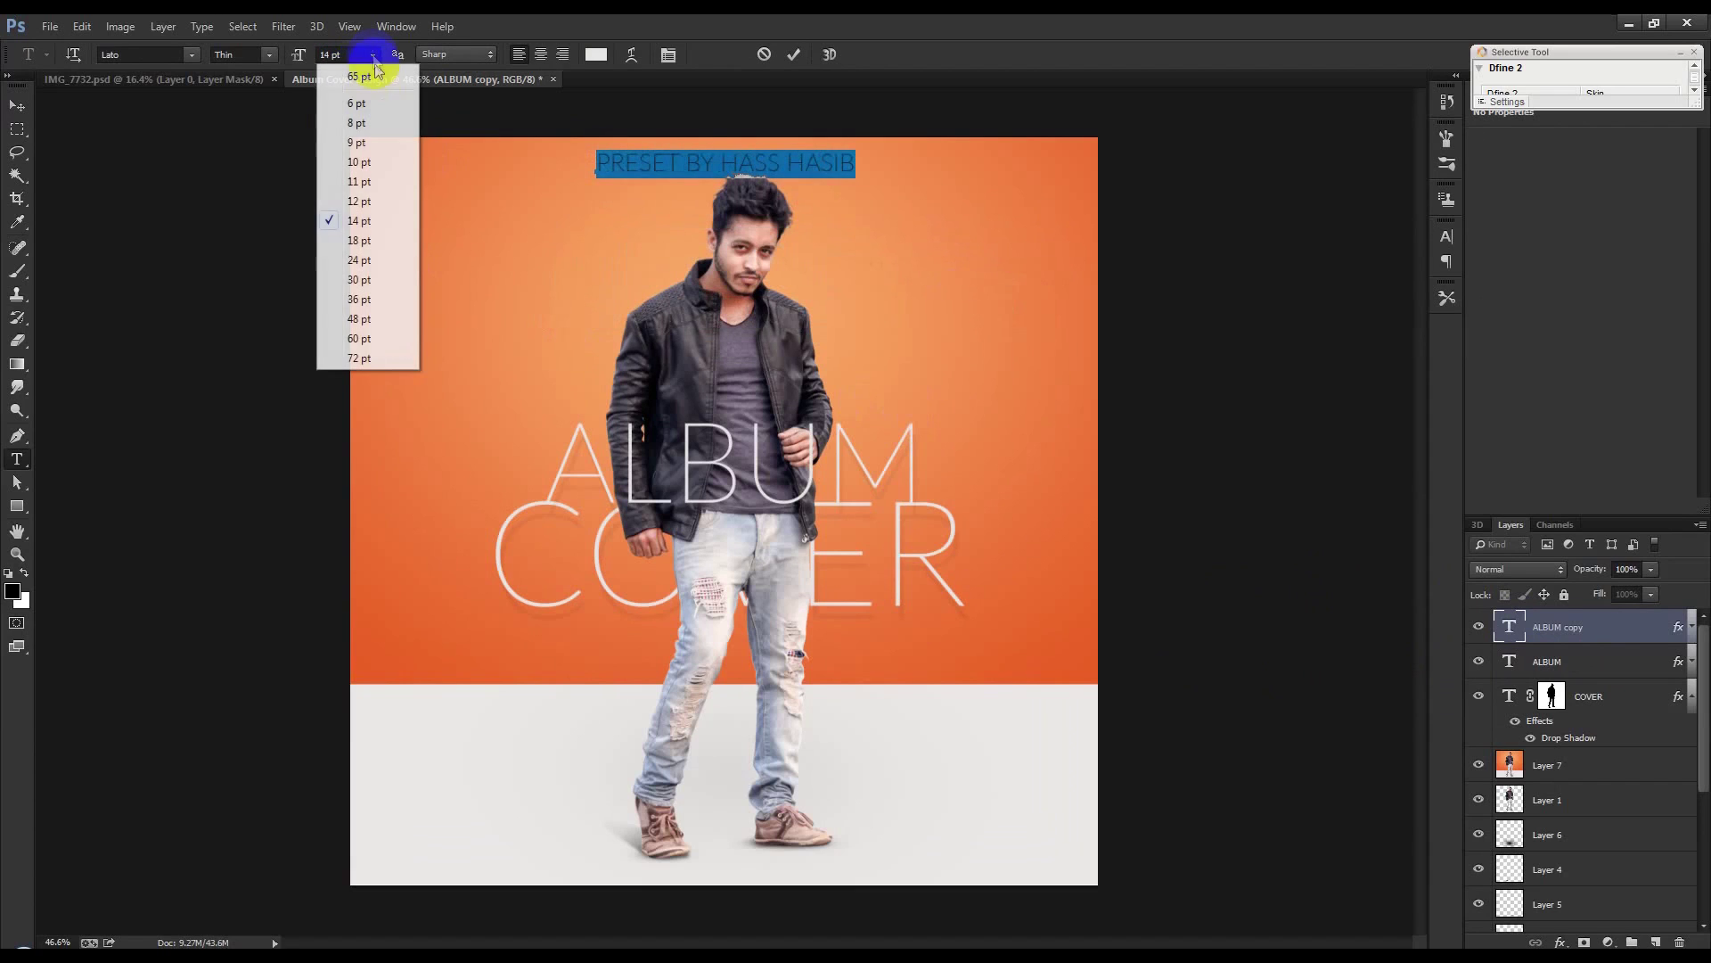
left_click(359, 161)
left_click_drag(756, 275, 767, 272)
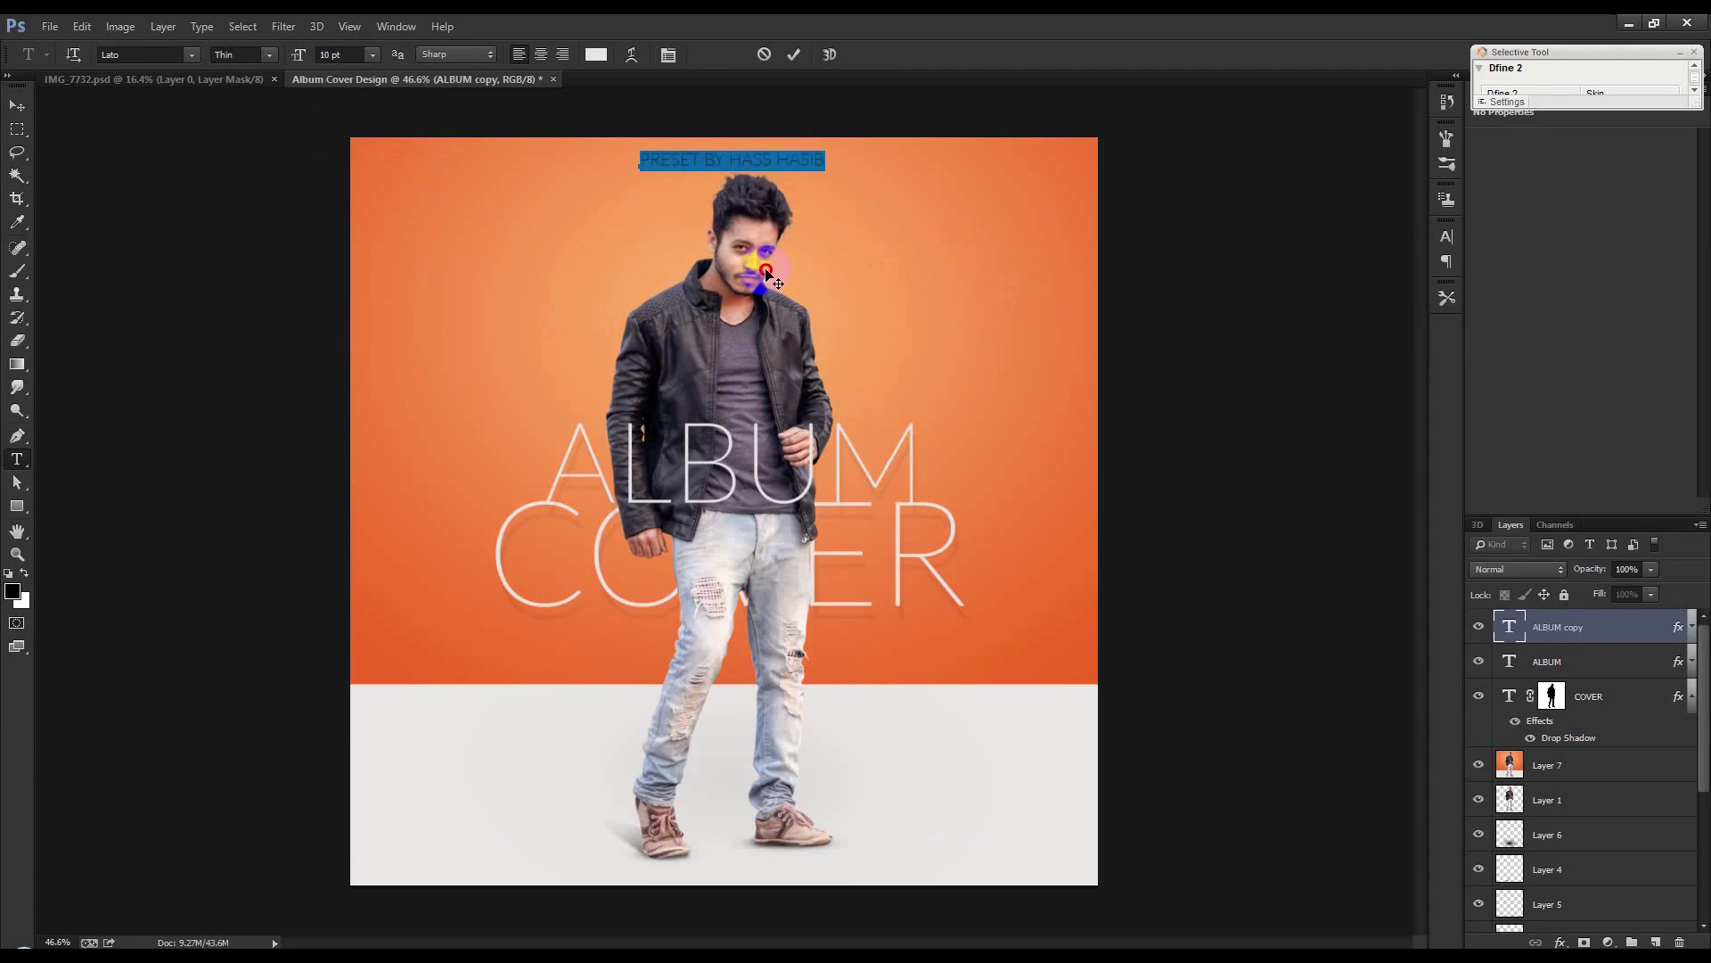
left_click(372, 56)
left_click(360, 130)
left_click_drag(761, 269, 778, 238)
left_click(373, 55)
left_click(360, 98)
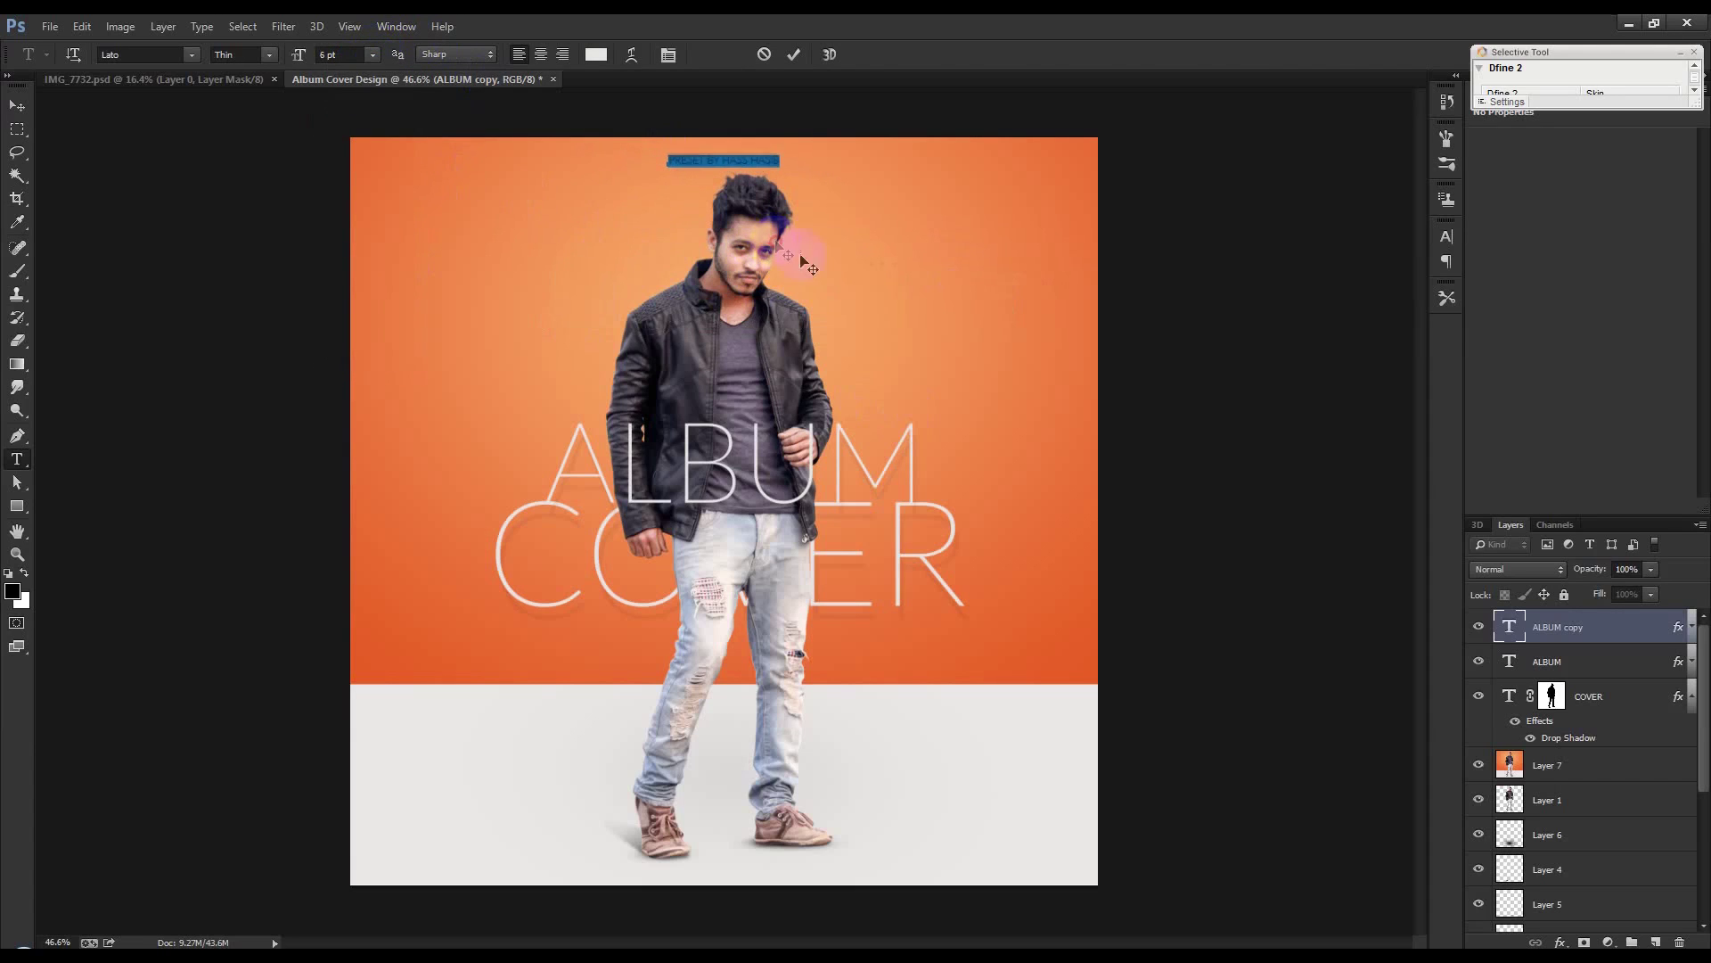
Widen the letter tracking of the credit text to 1020 and commit the text edit
left_click(1447, 237)
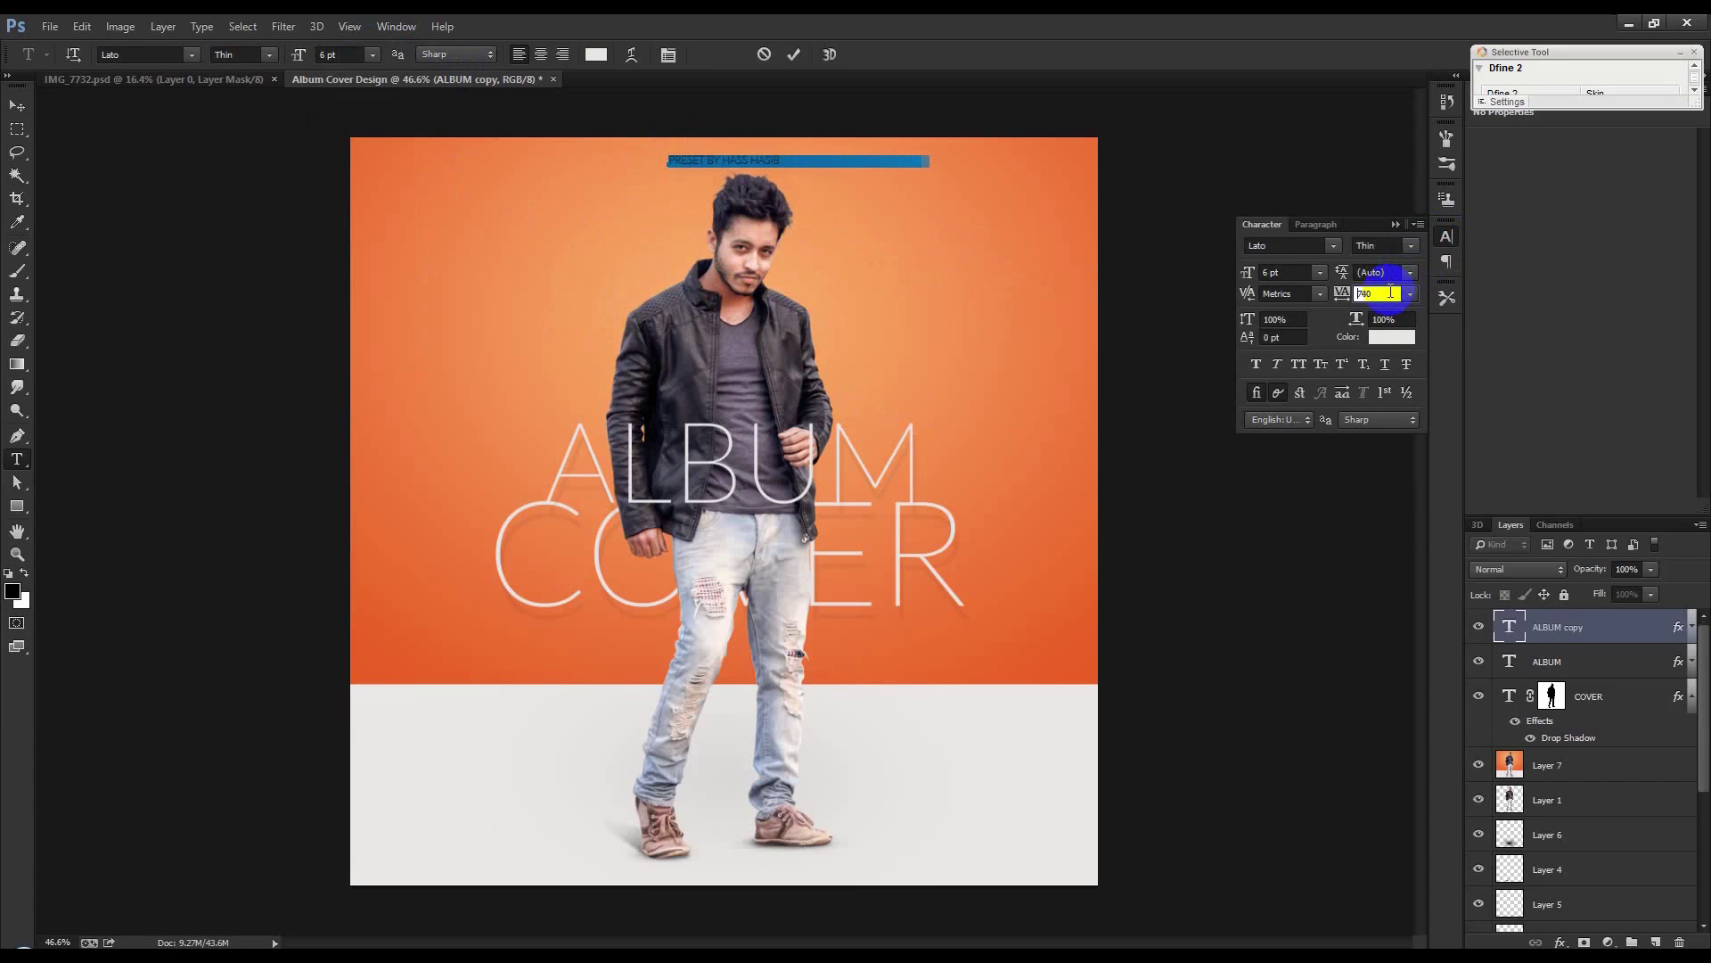
scroll(1390, 290, "up", 6)
left_click(798, 61)
left_click(796, 57)
key("v")
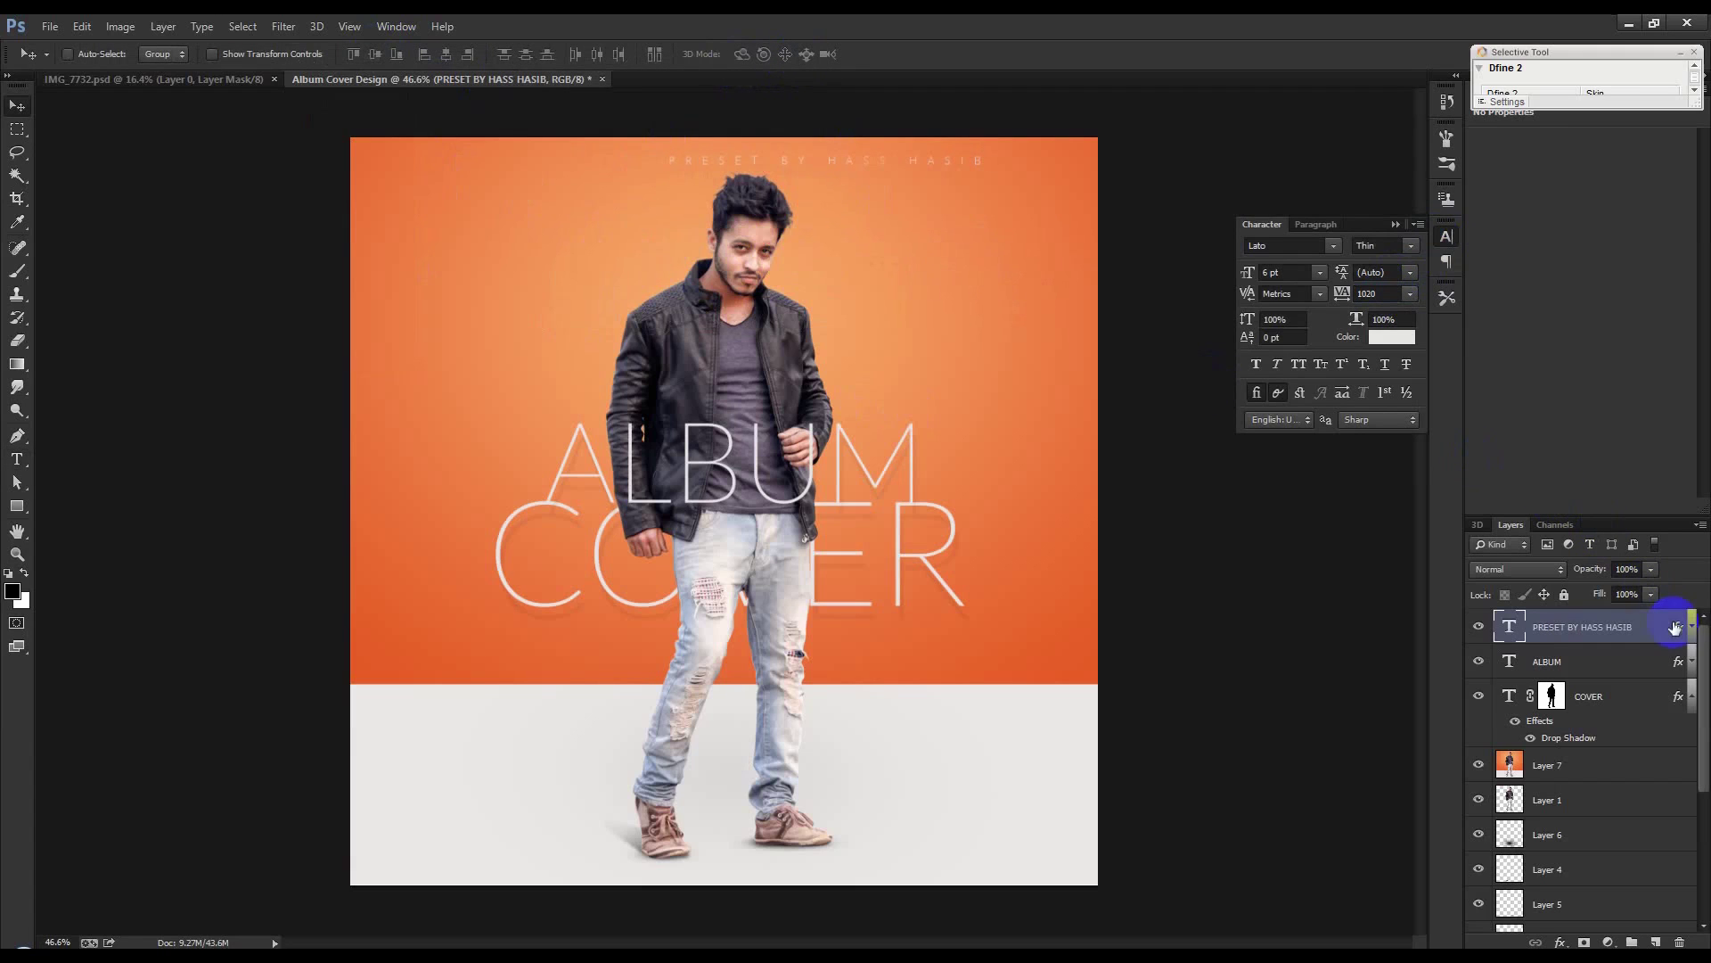
Center the credit text horizontally on the full canvas and clear the selection
scroll(1680, 892, "down", 1)
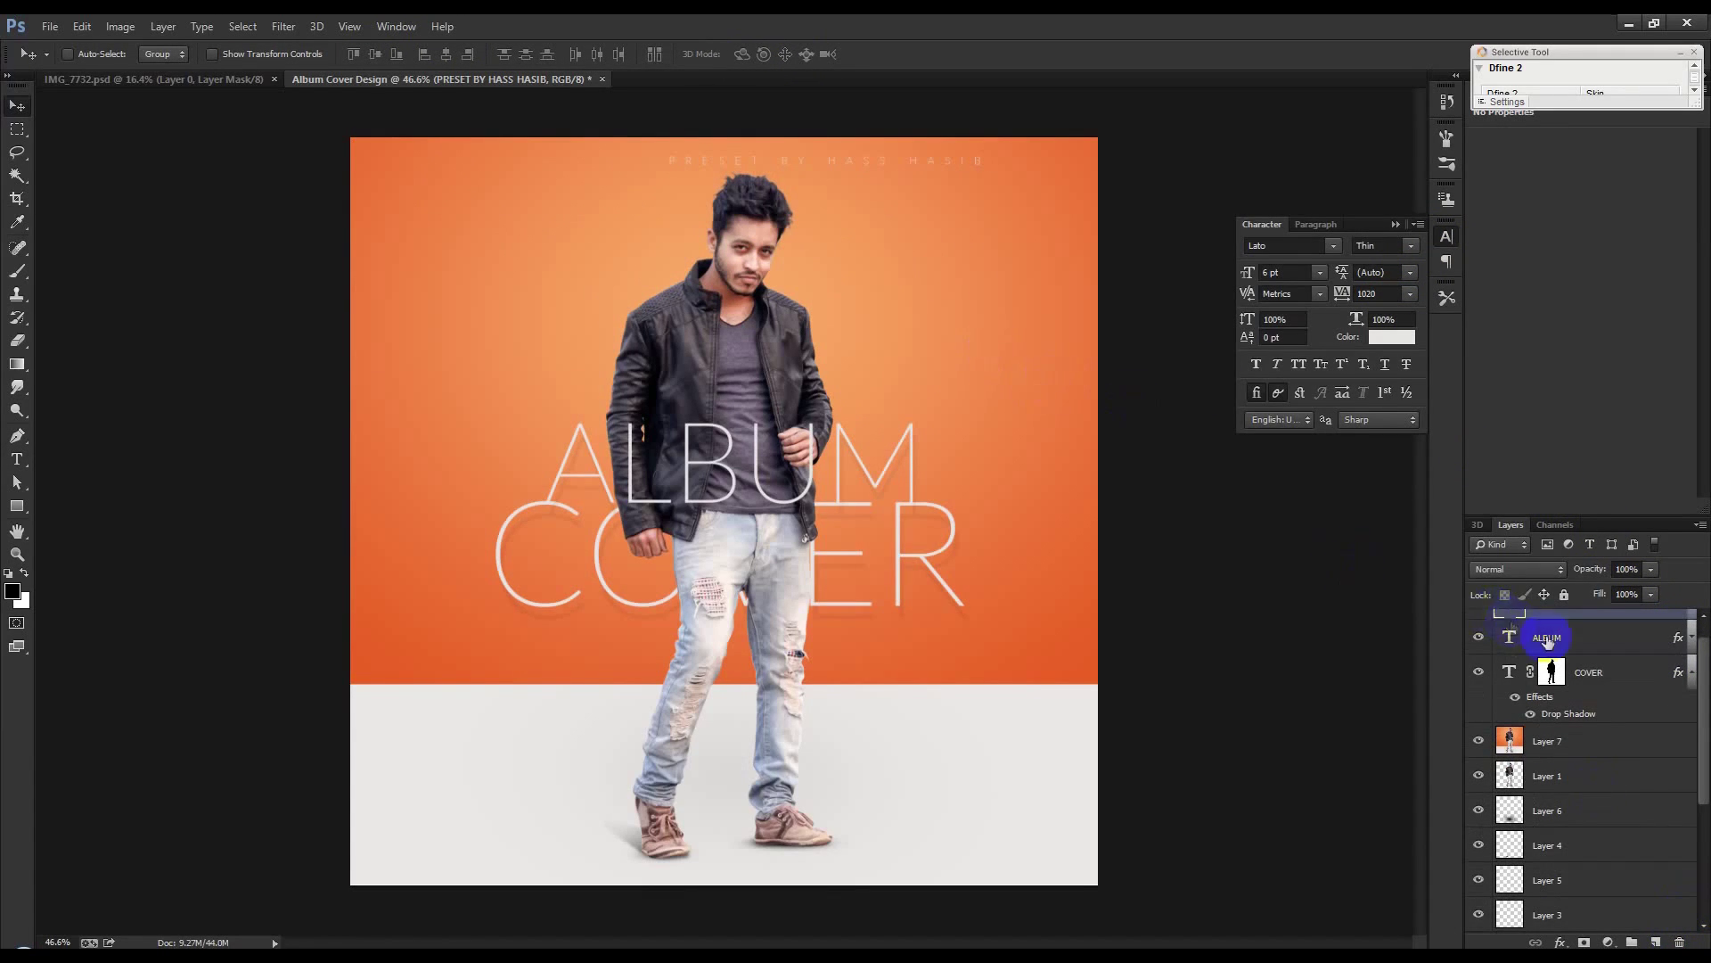
scroll(1520, 655, "up", 1)
key("ctrl+a")
left_click(446, 53)
key("ctrl+d")
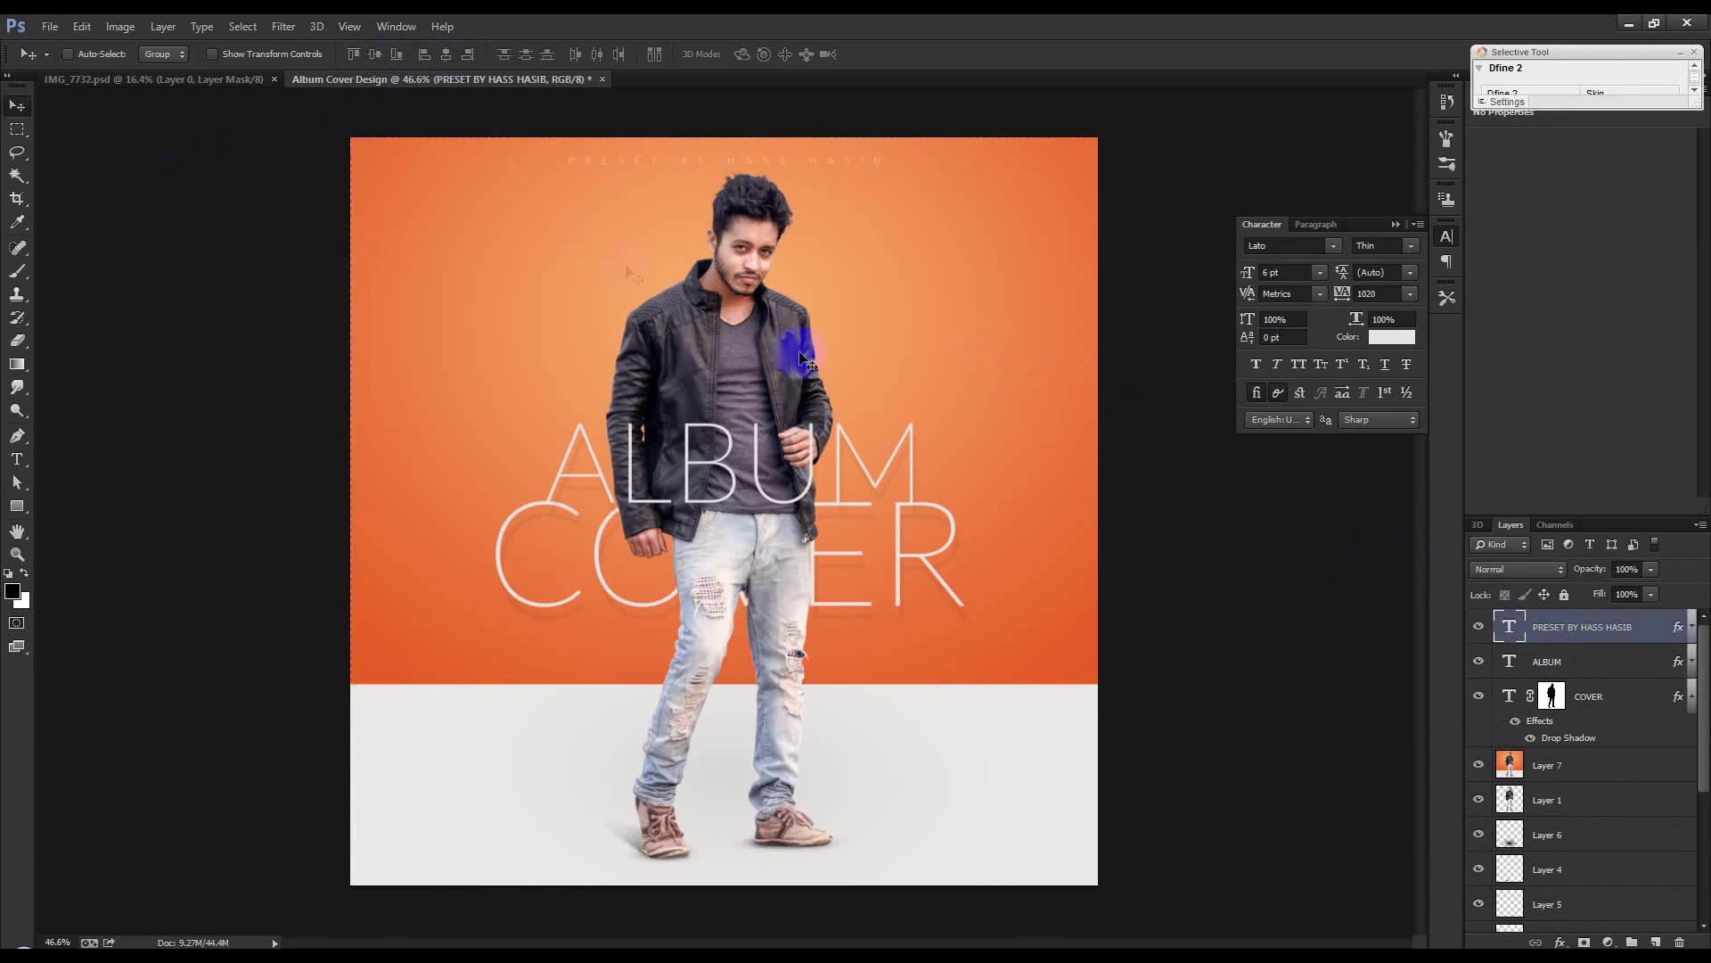
Set the credit text's color to the light grey of the floor and commit the text edit
double_click(1512, 627)
left_click(595, 54)
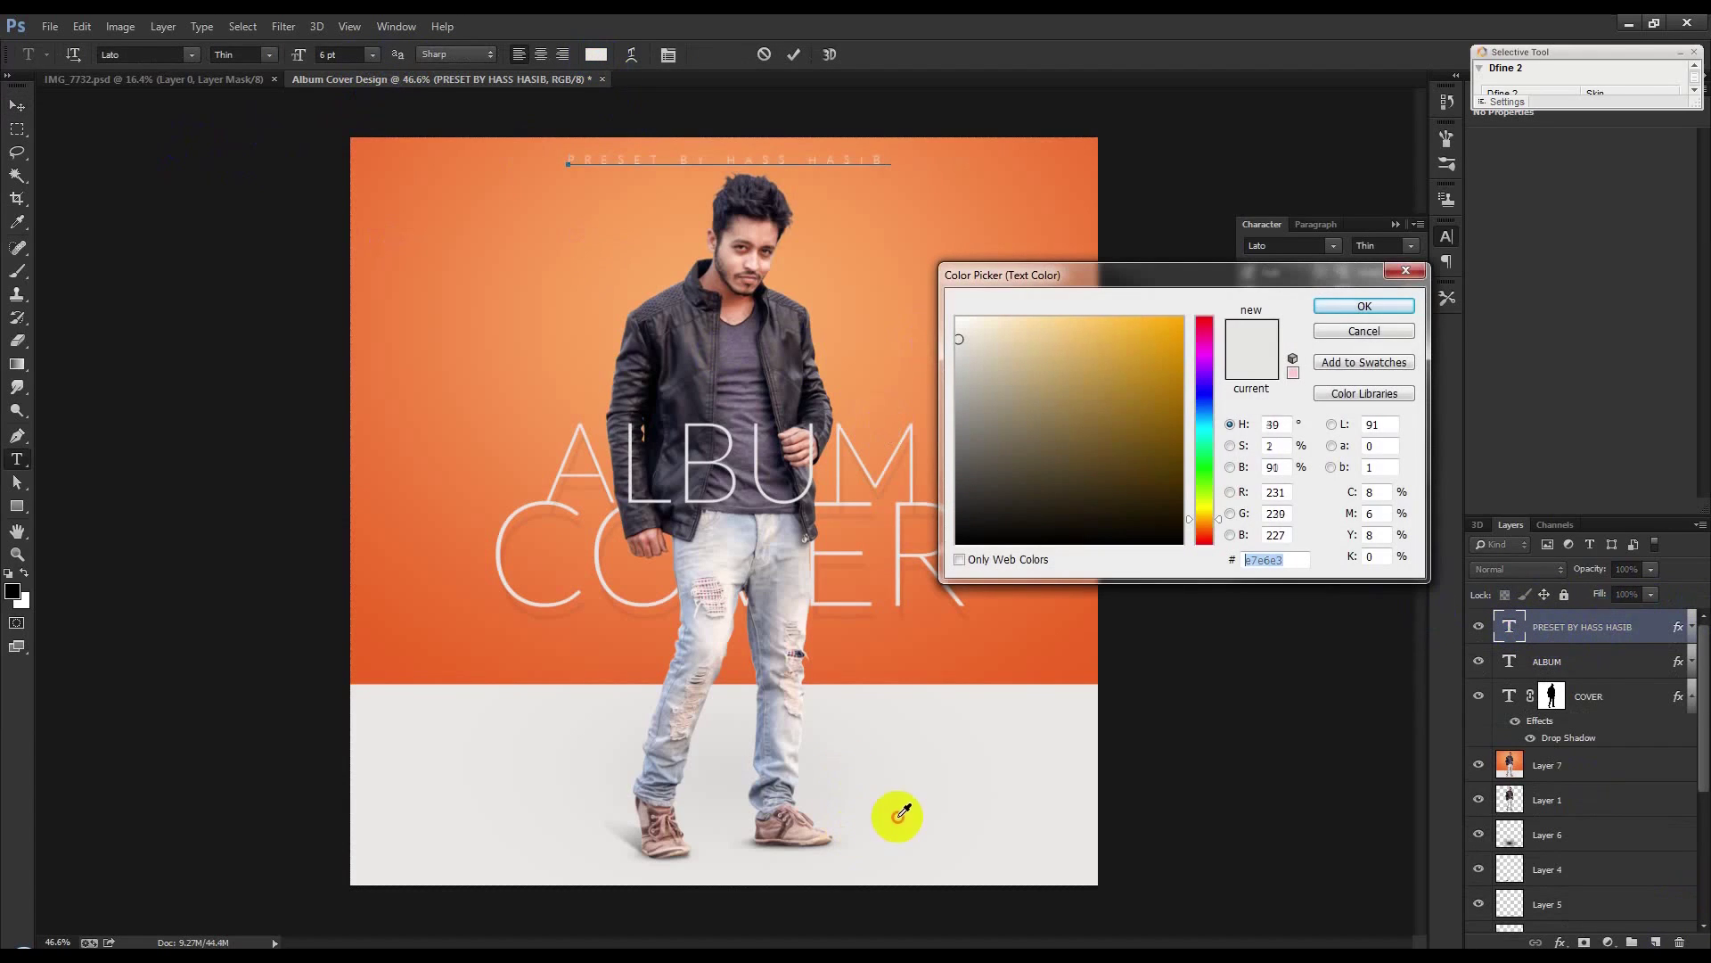
left_click(1341, 306)
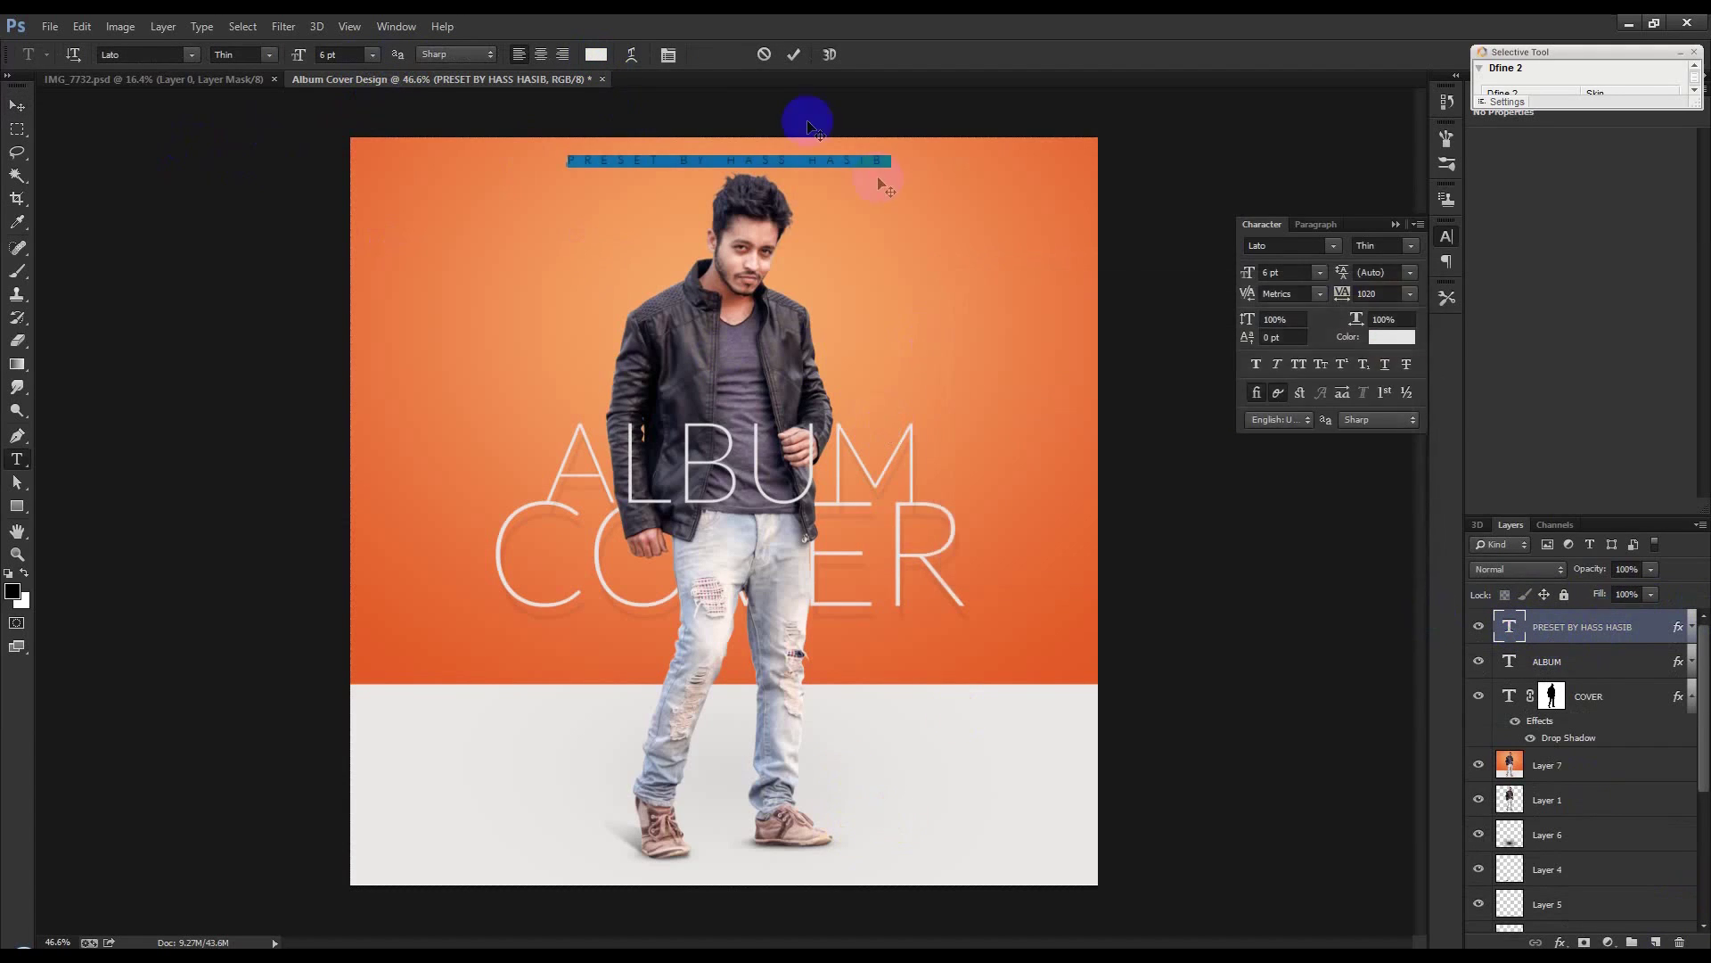
left_click(791, 58)
key("v")
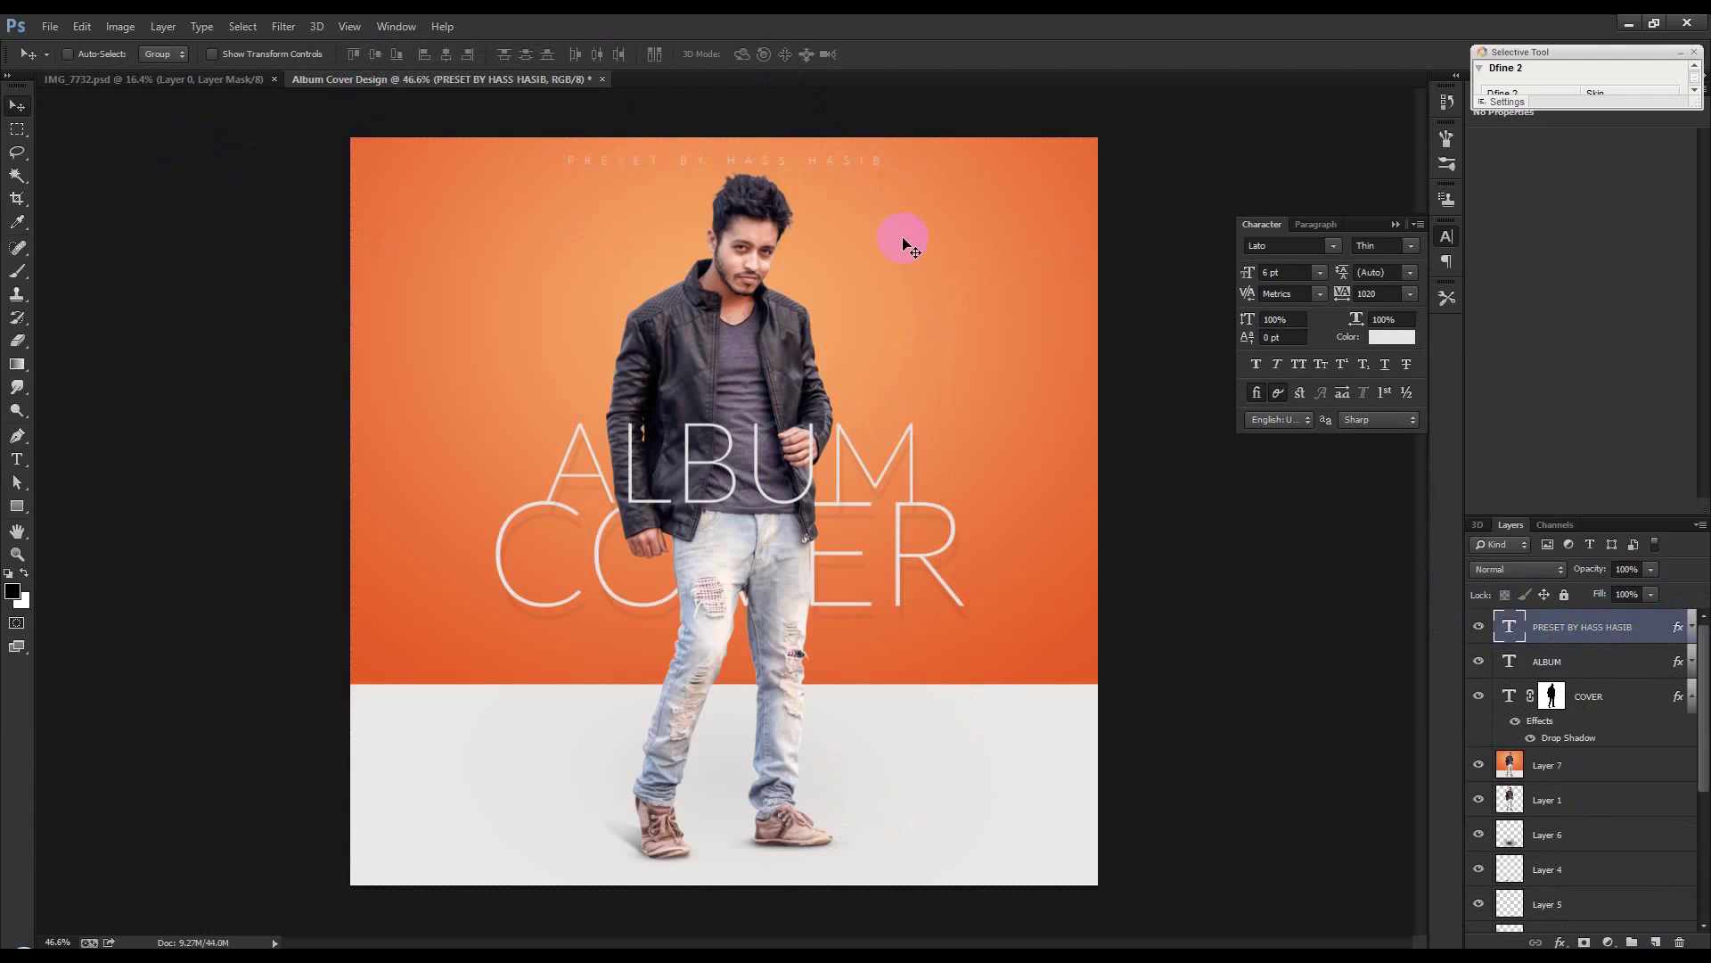
Remove the copied drop shadow effect from the credit text layer
scroll(866, 159, "up", 7)
scroll(867, 158, "down", 8)
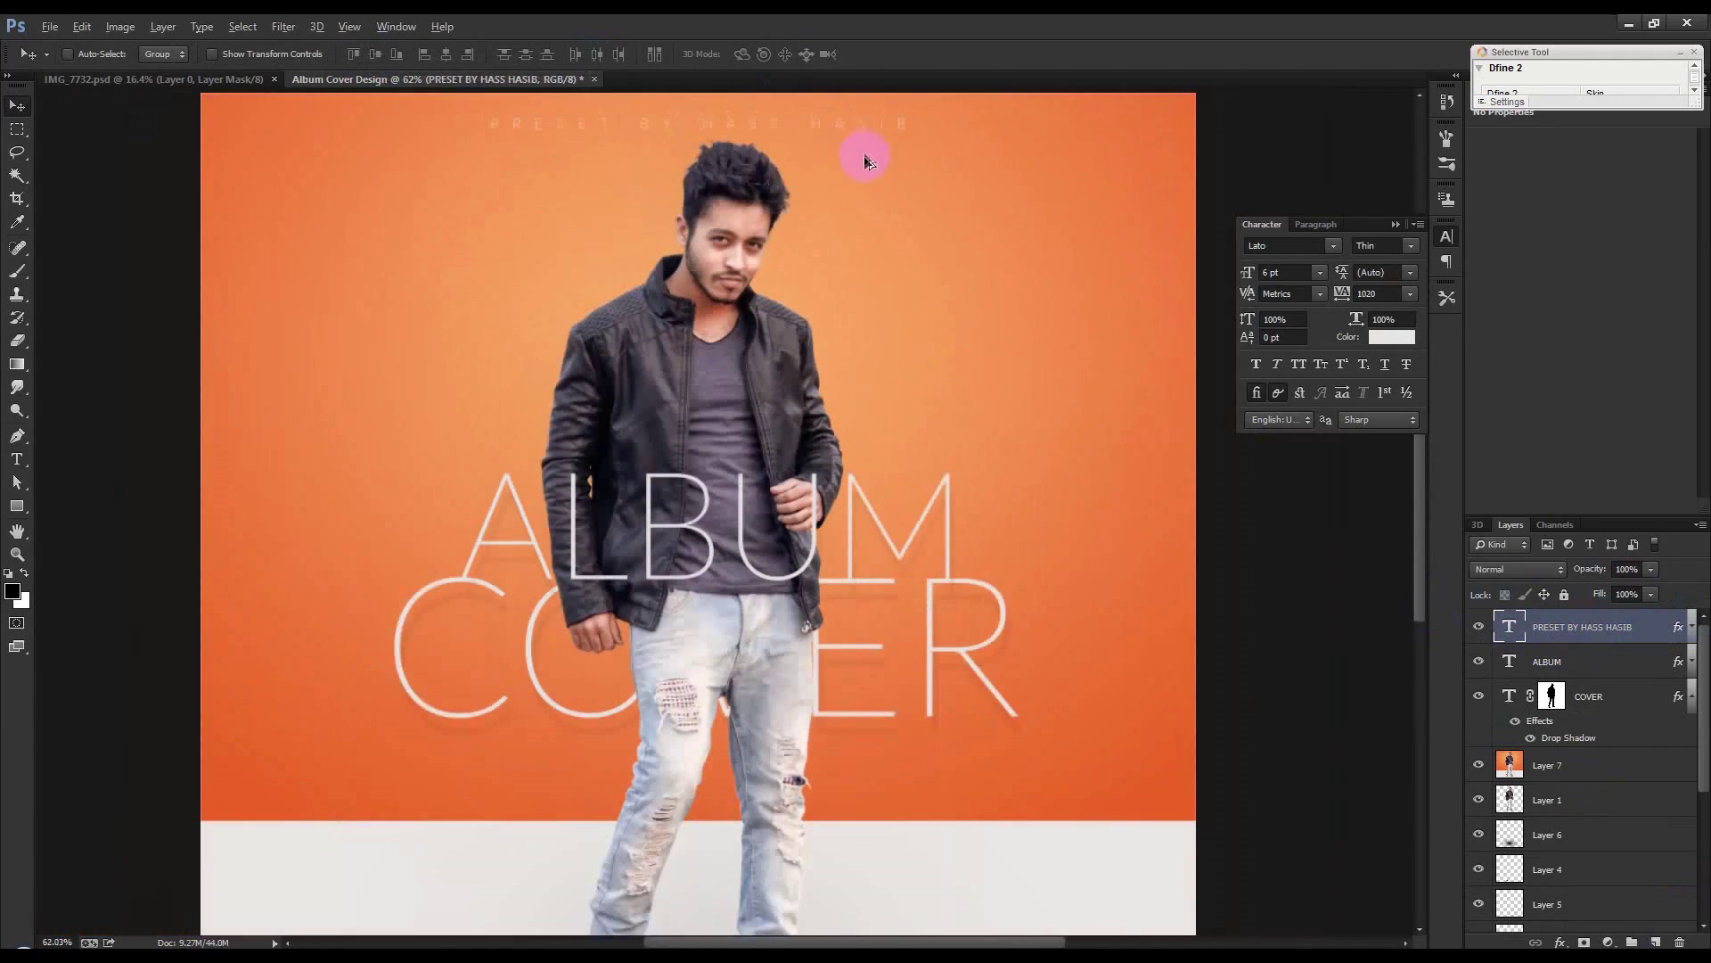
left_click_drag(1679, 631, 1678, 941)
scroll(871, 445, "up", 1)
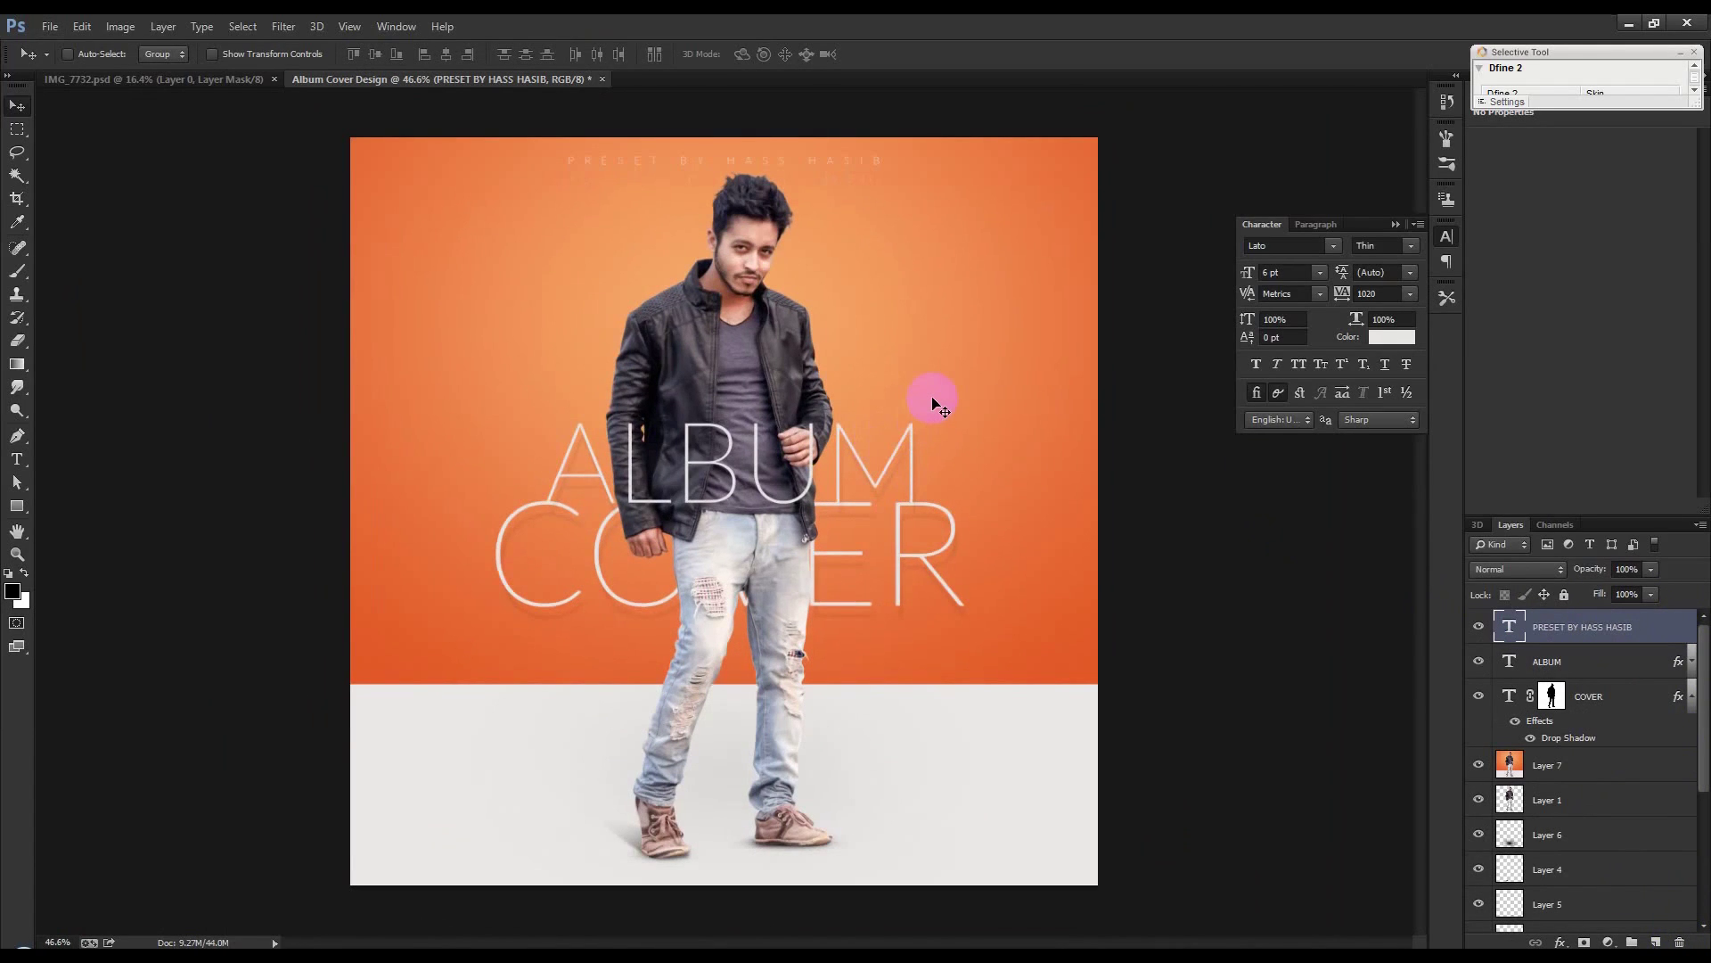
Try filling and inverting the COVER layer's mask, and undo these mask changes
left_click(1551, 695)
key("ctrl+BackSpace")
key("alt+BackSpace")
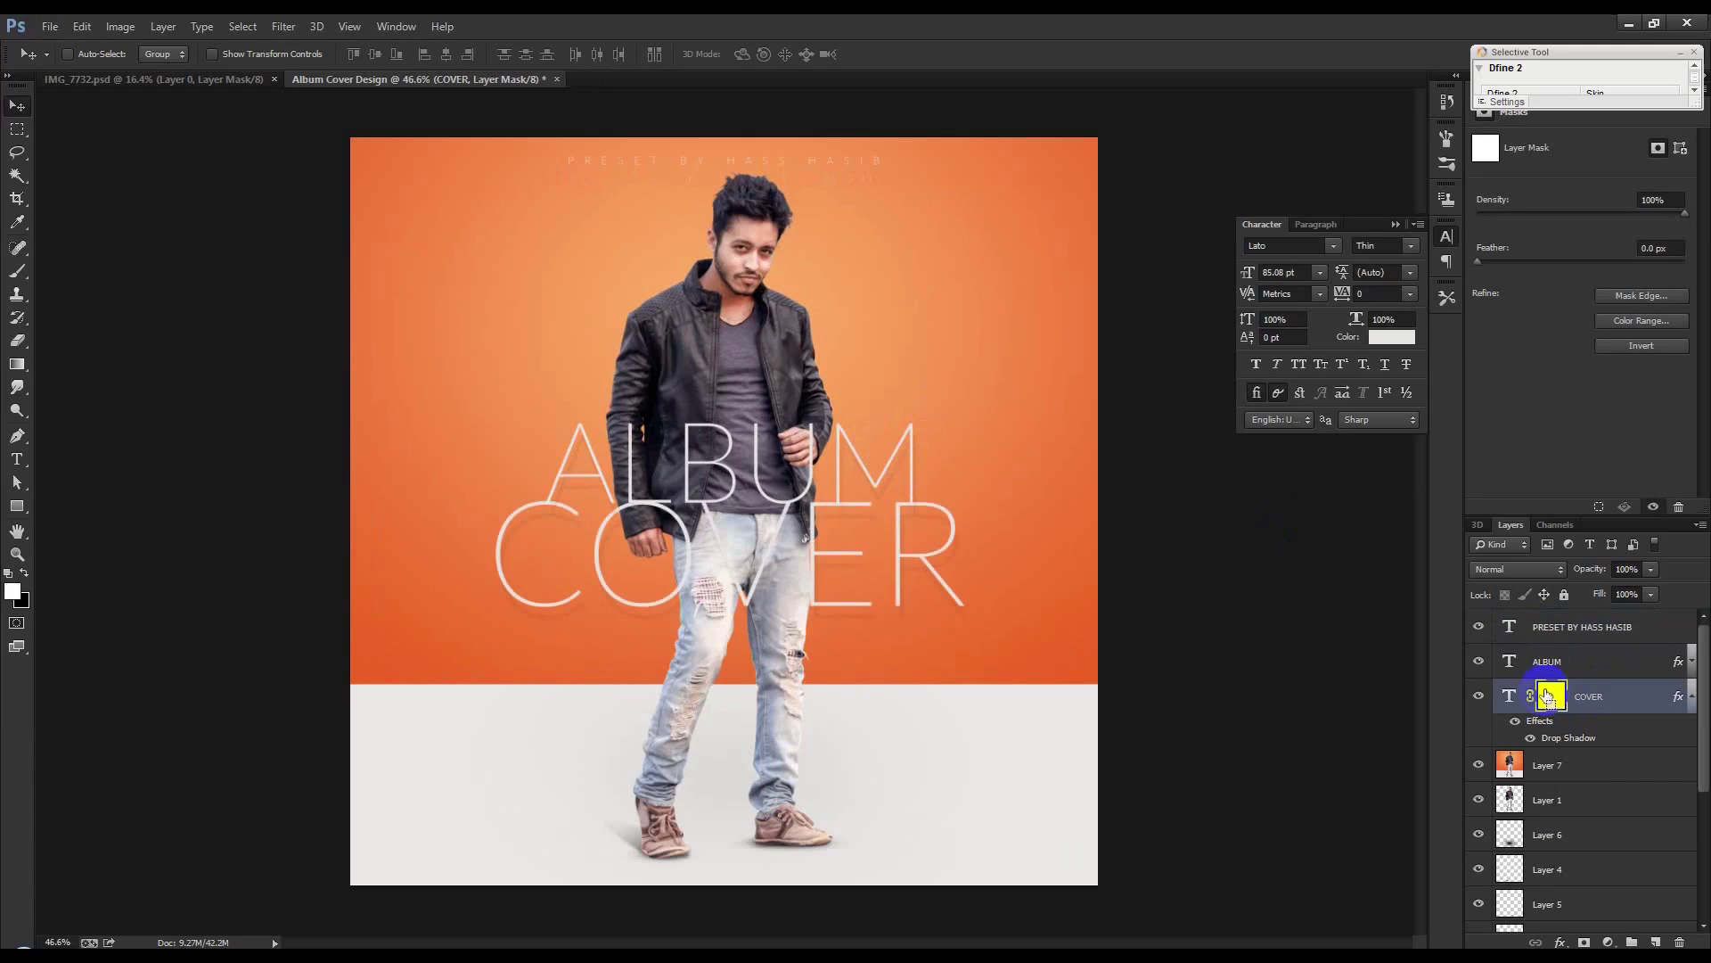
key("ctrl+i")
key("ctrl+alt+z")
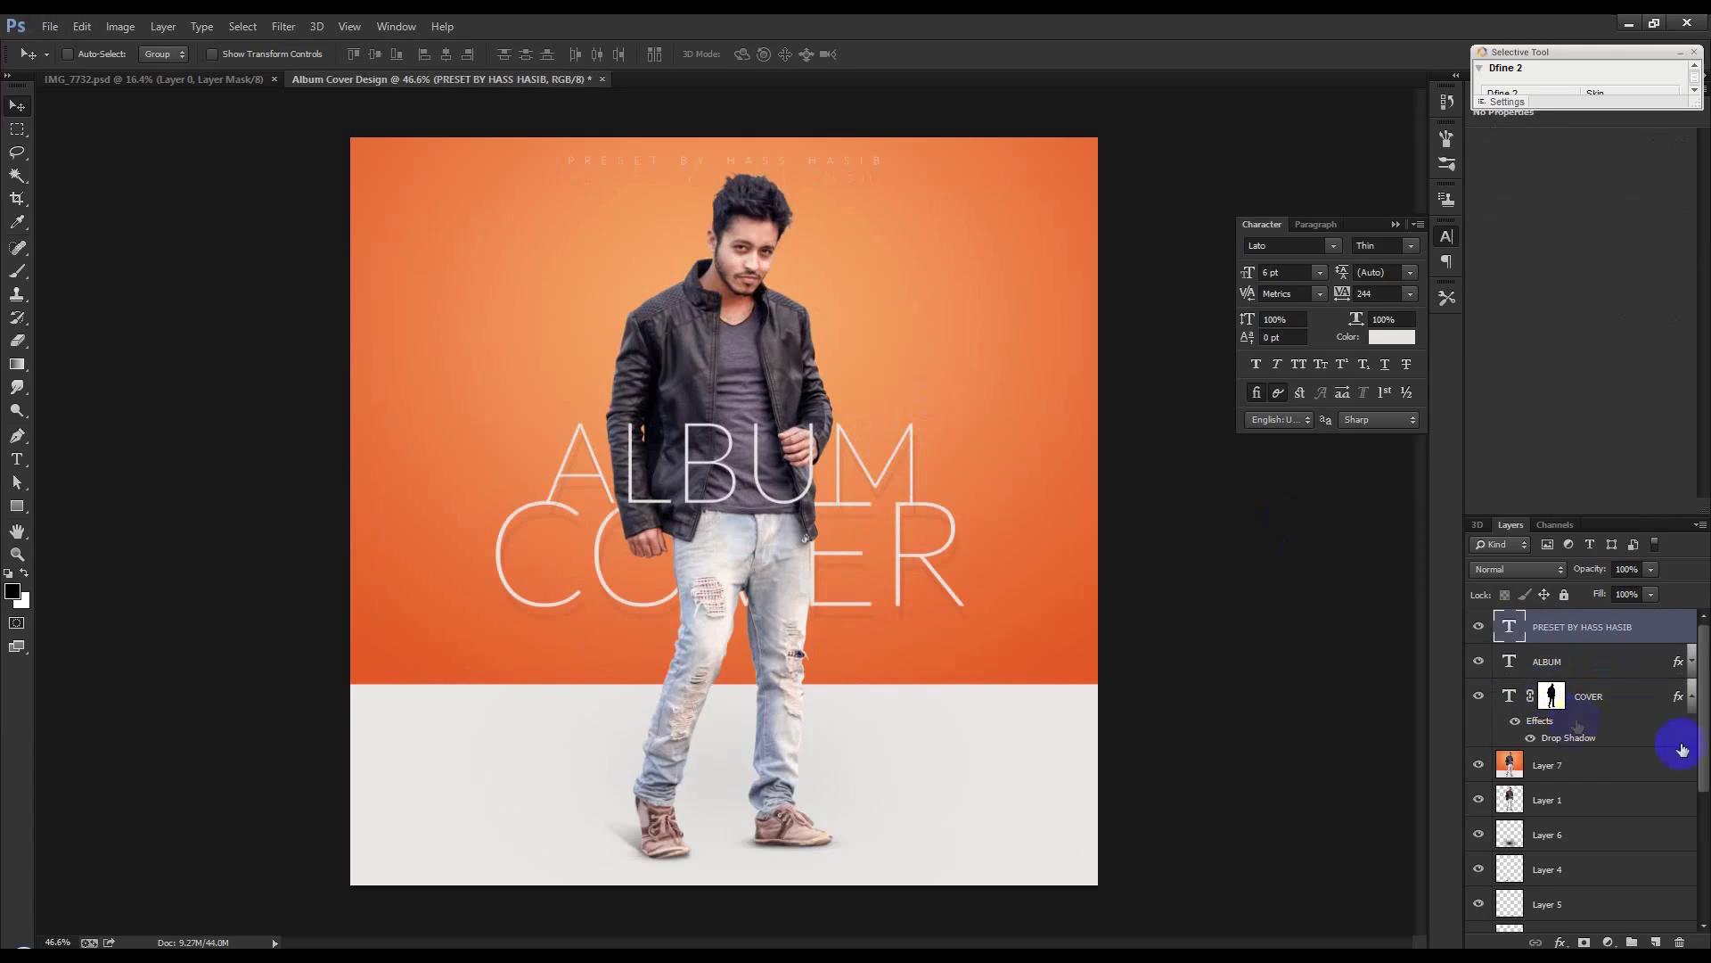
Hide the character settings and collapse the COVER layer's effects list
left_click(1396, 223)
left_click(980, 799)
left_click(957, 655)
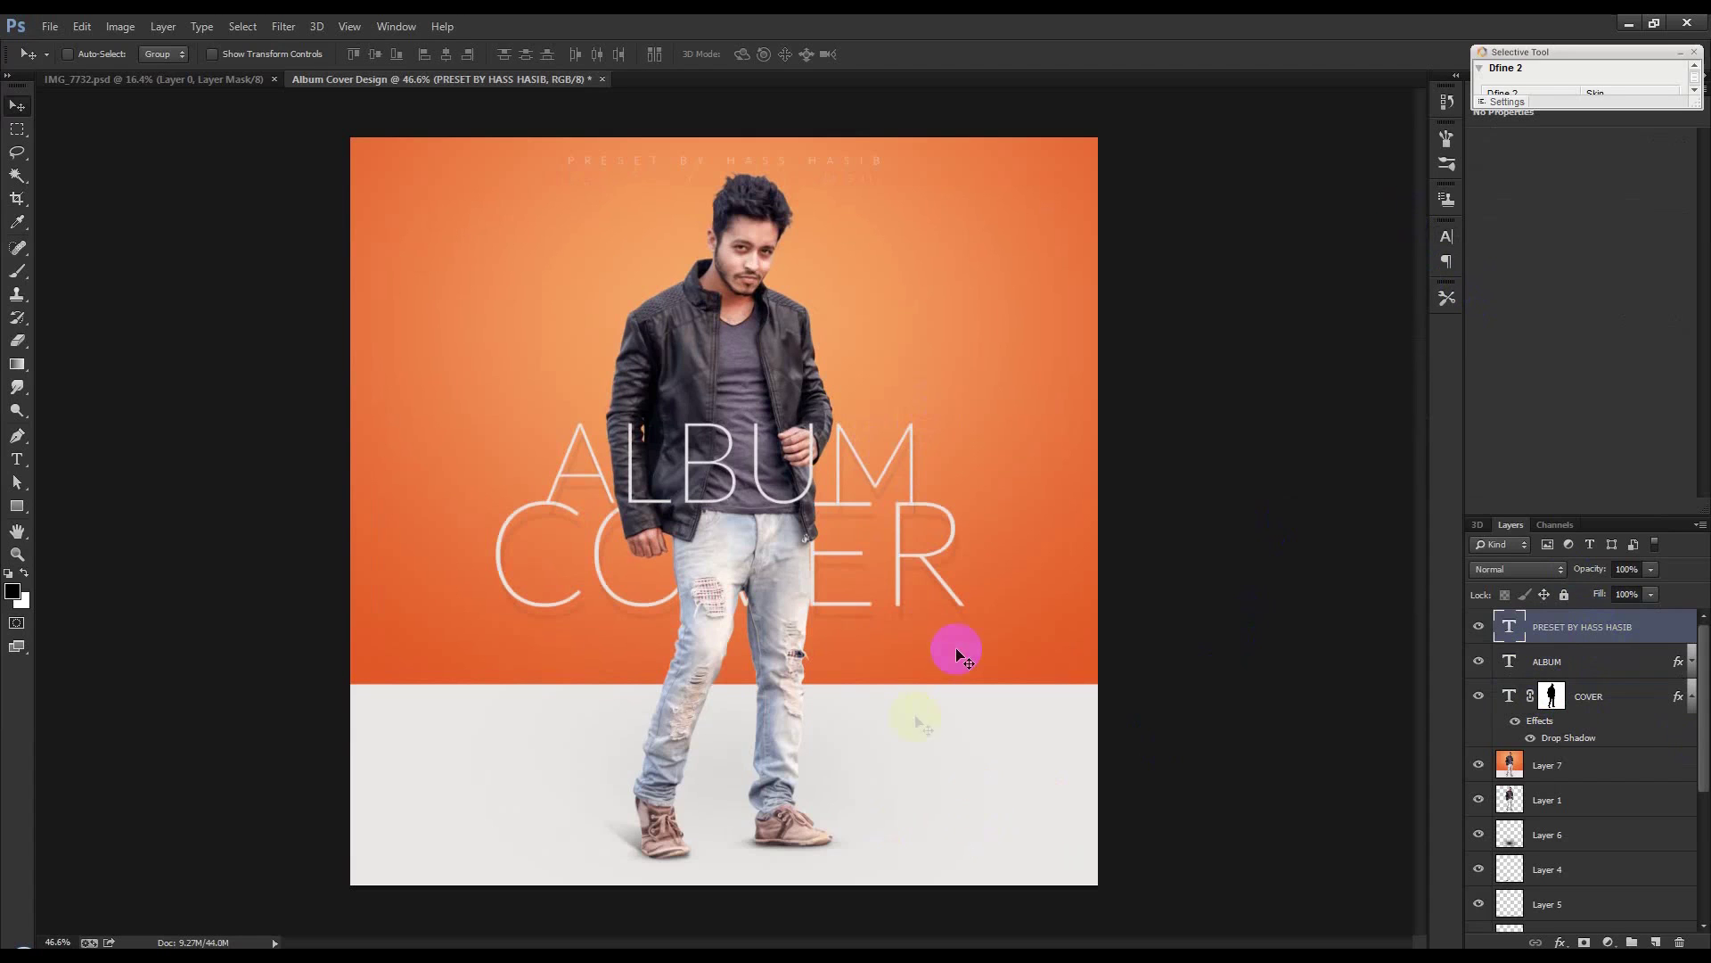
scroll(957, 649, "down", 2)
scroll(957, 649, "up", 2)
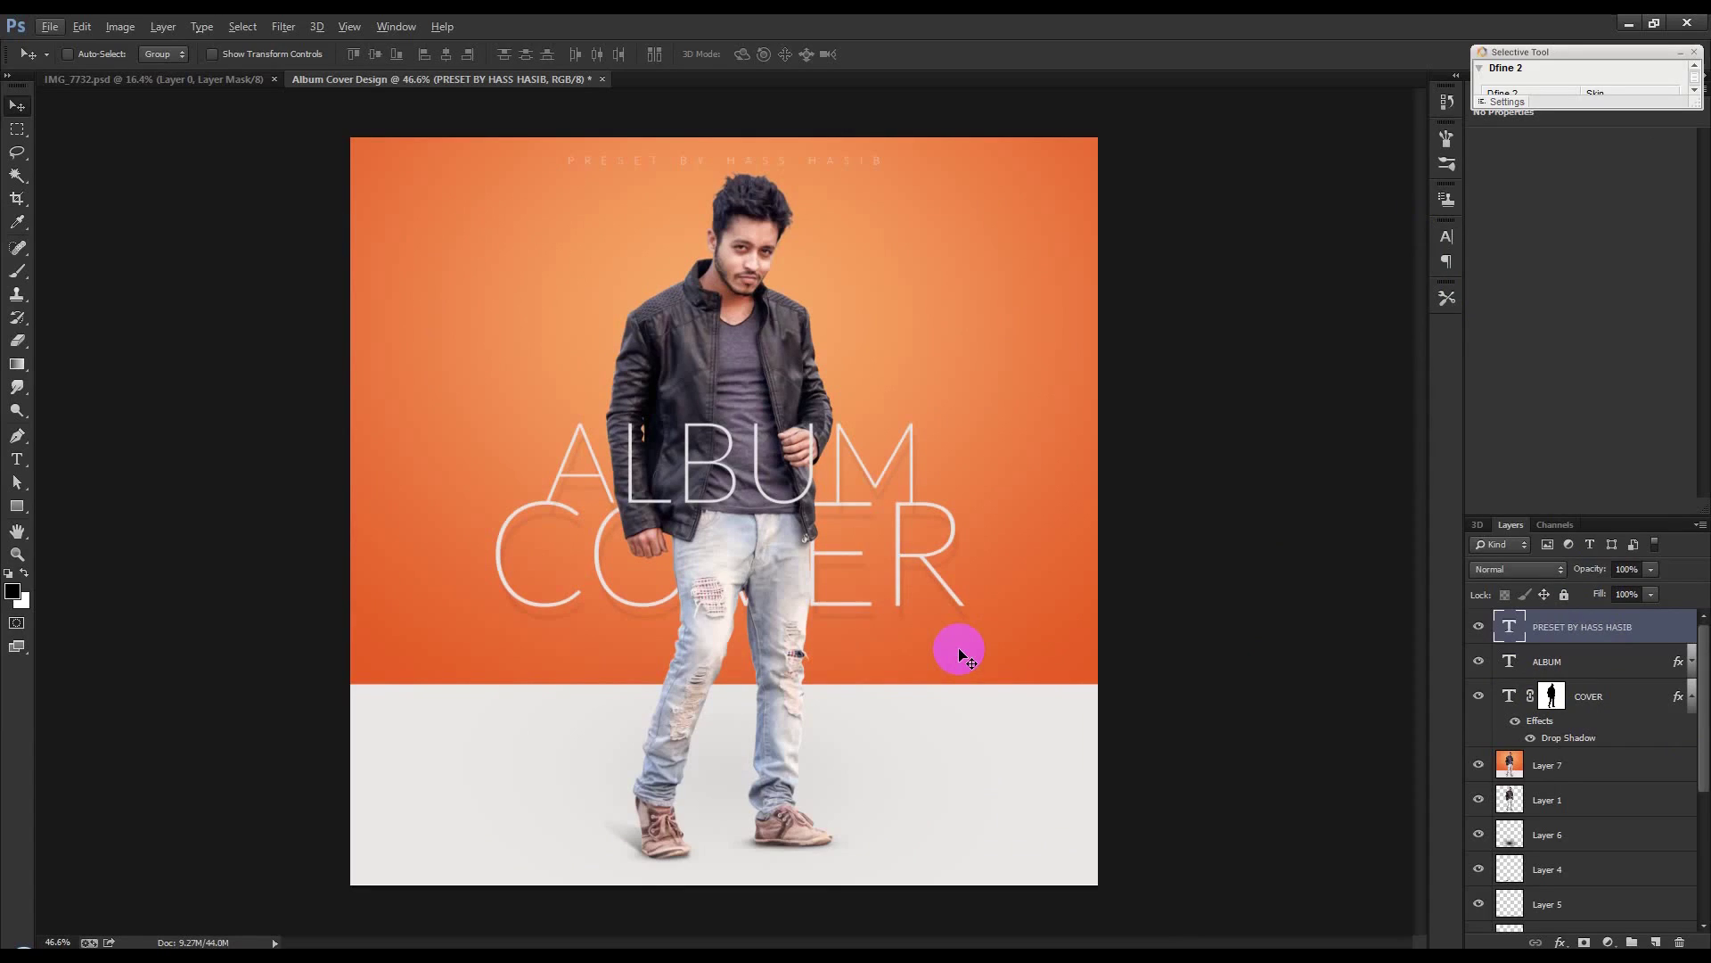
left_click(1691, 700)
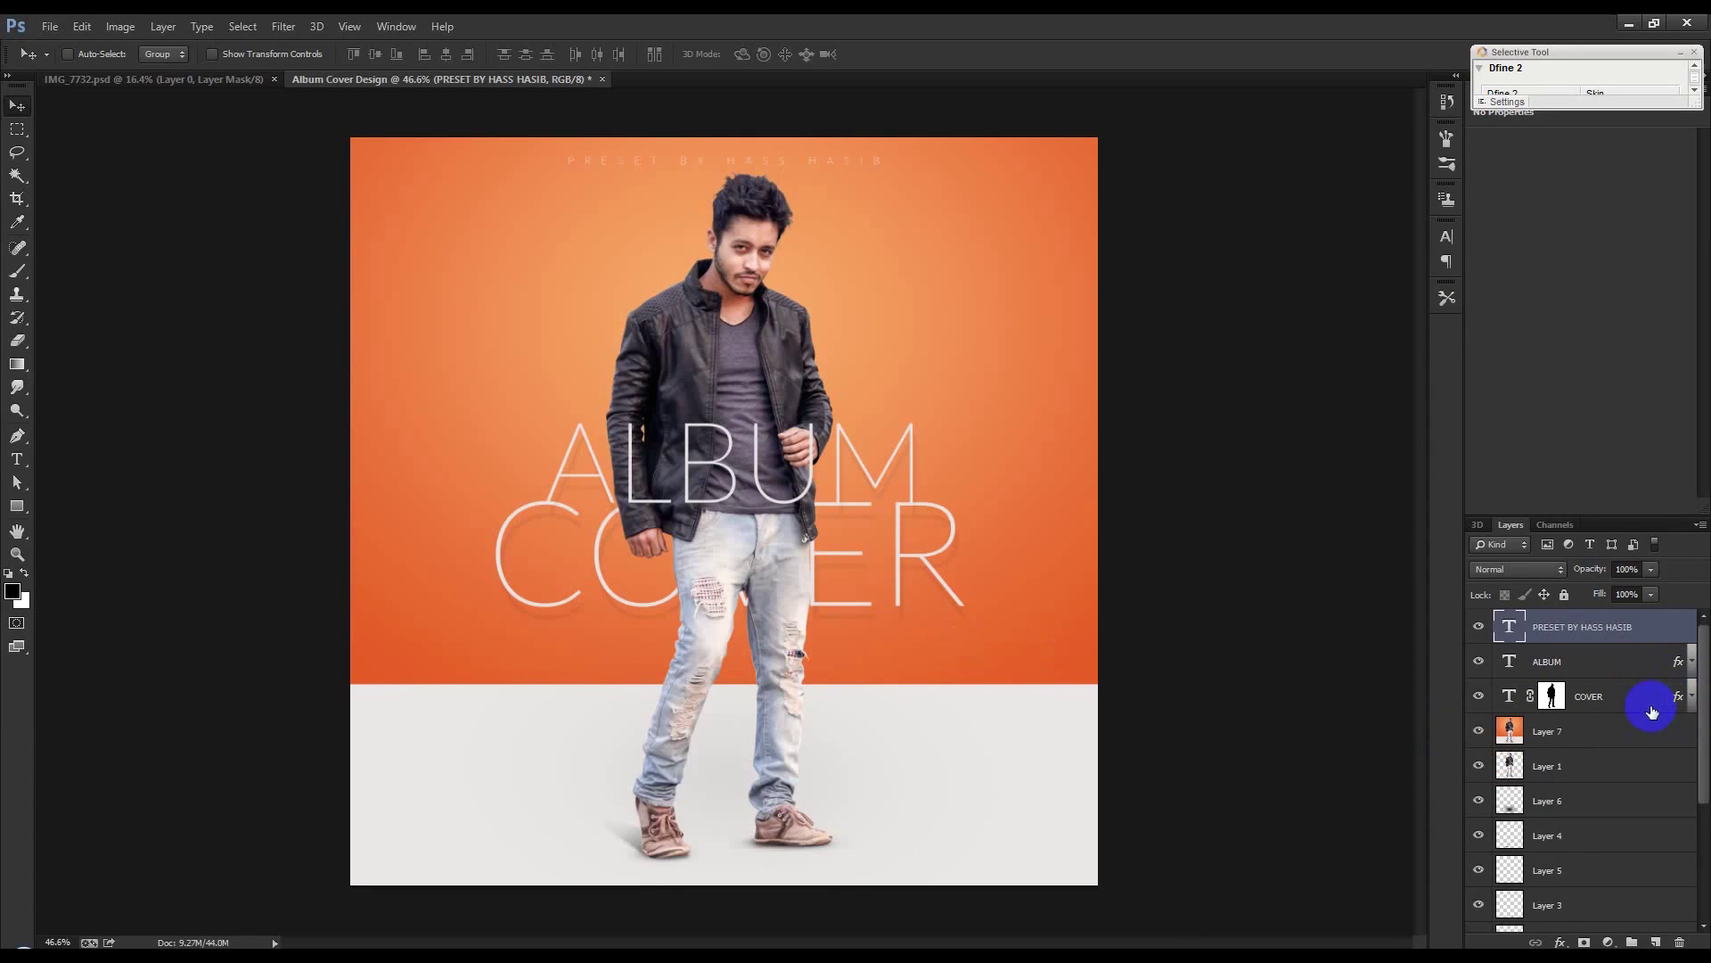